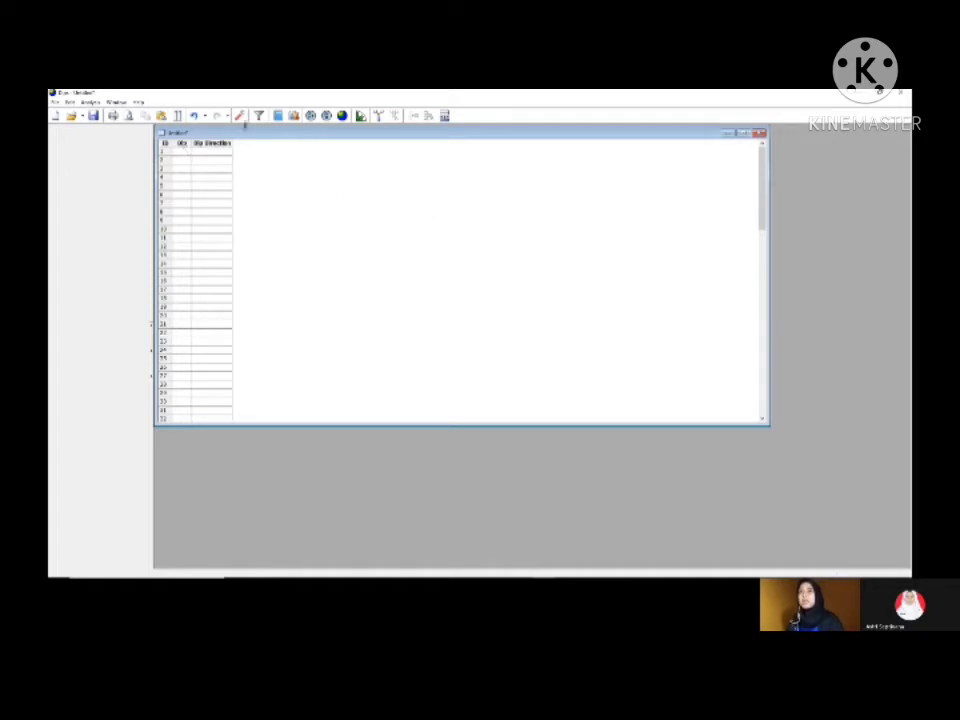
Step: Set the project's global orientation format to Strike (Right) / Dip
{"action": "left_click", "coordinate": [240, 117]}
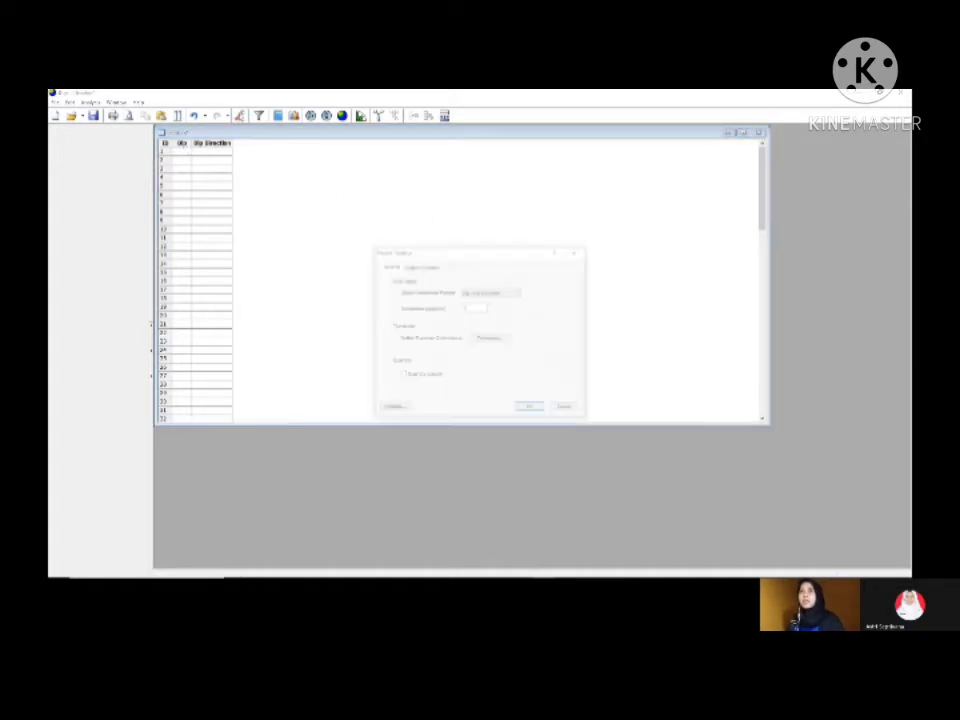
{"action": "left_click", "coordinate": [495, 292]}
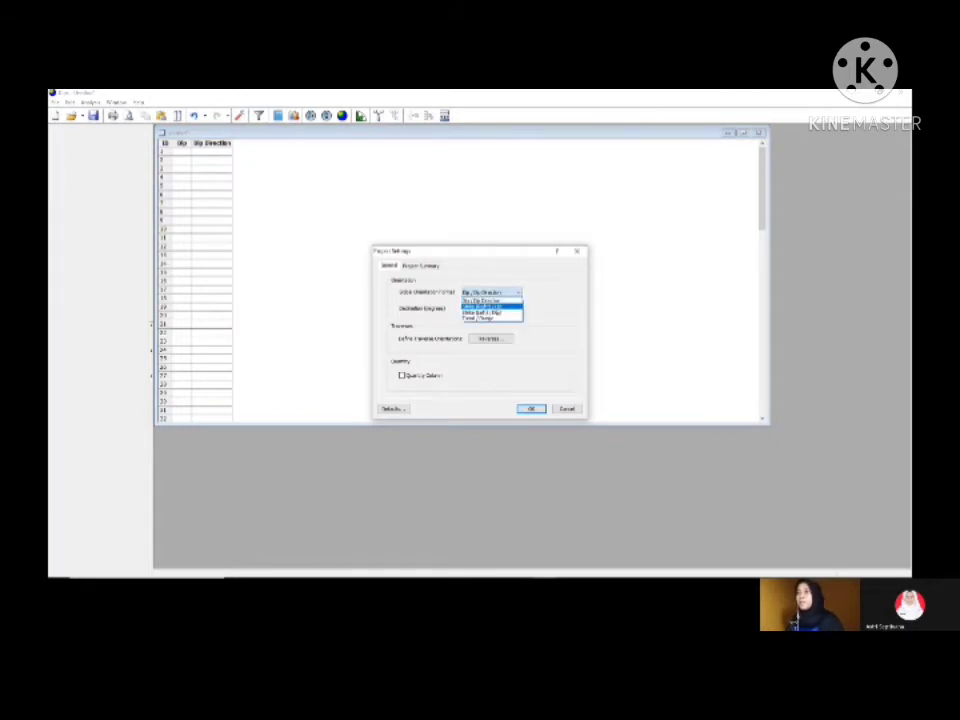
{"action": "left_click", "coordinate": [492, 306]}
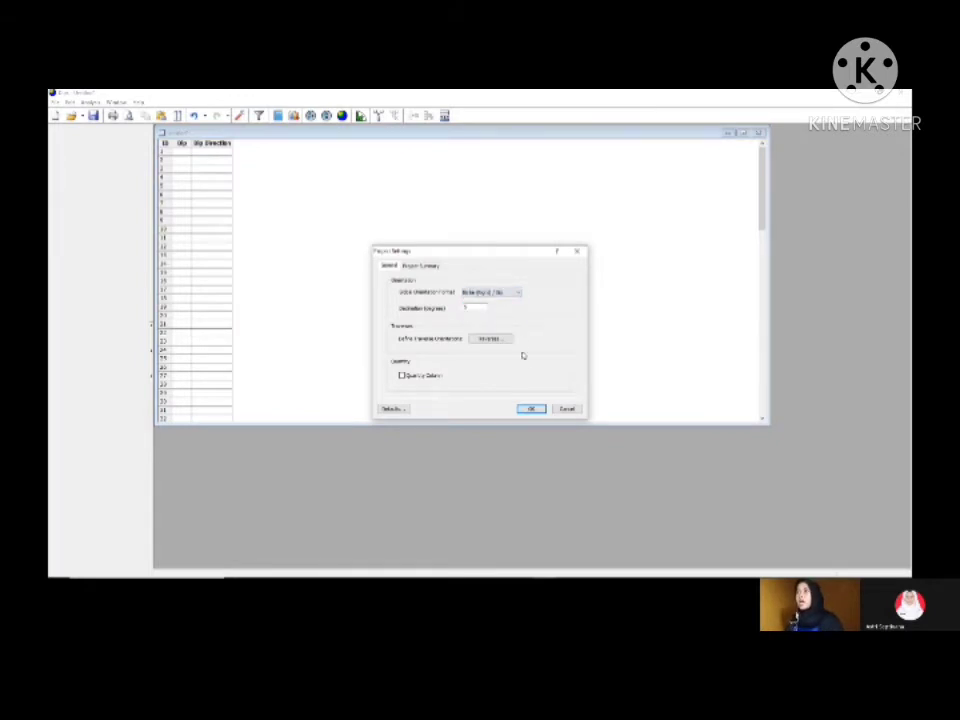
{"action": "left_click", "coordinate": [532, 410]}
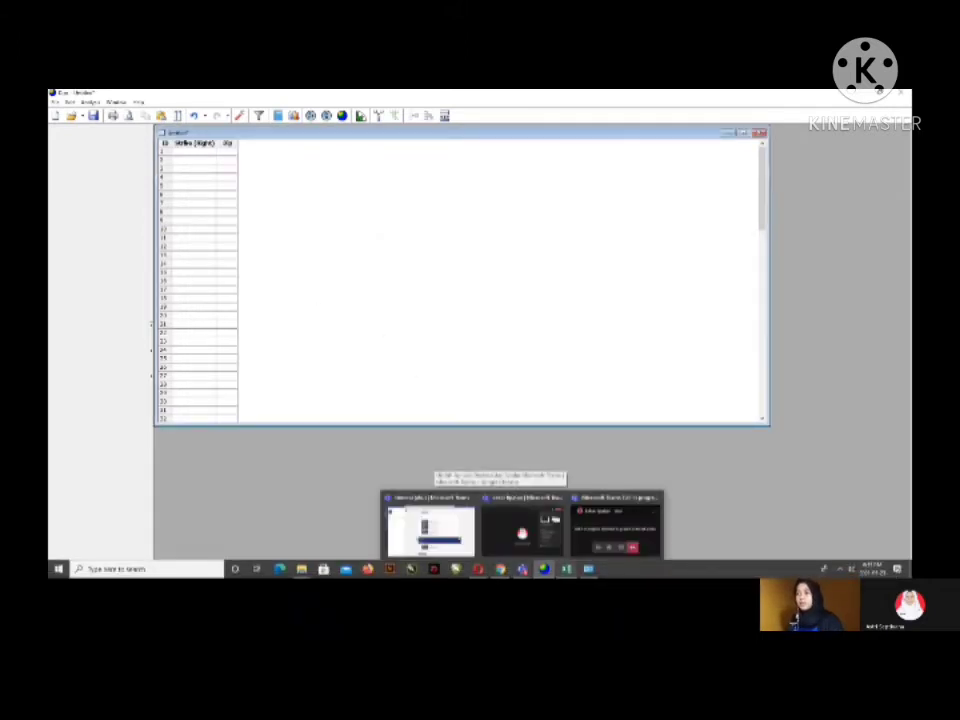
Step: Copy all strike and dip values from the Excel workbook and paste them into the Dips data grid, starting at row 1
{"action": "left_click", "coordinate": [572, 549]}
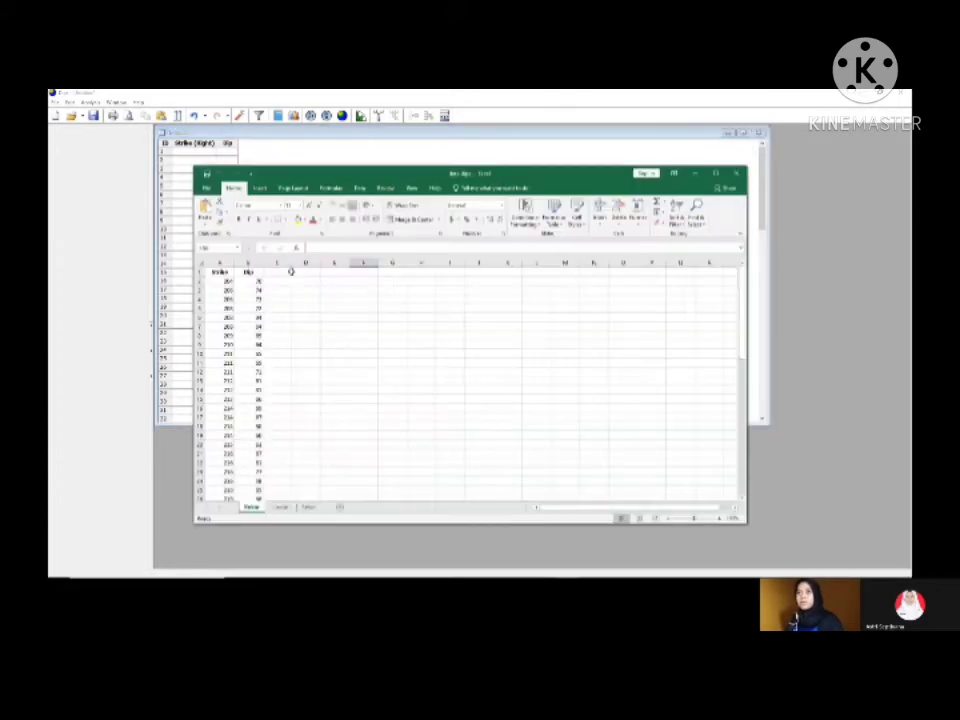
{"action": "left_click_drag", "start_coordinate": [214, 276], "coordinate": [242, 470]}
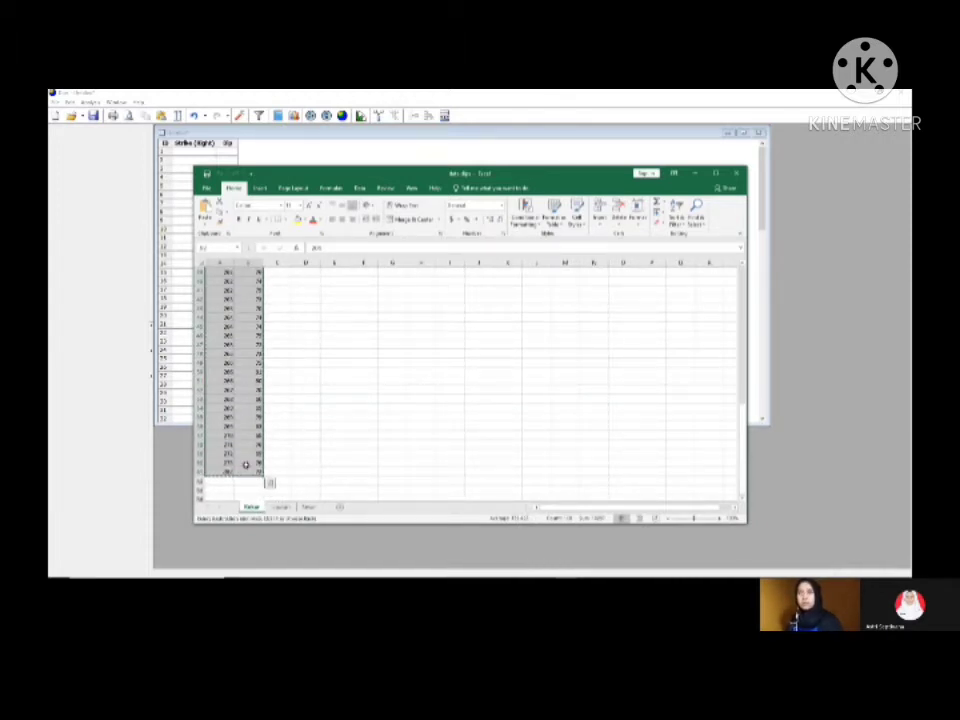
{"action": "left_click", "coordinate": [187, 150]}
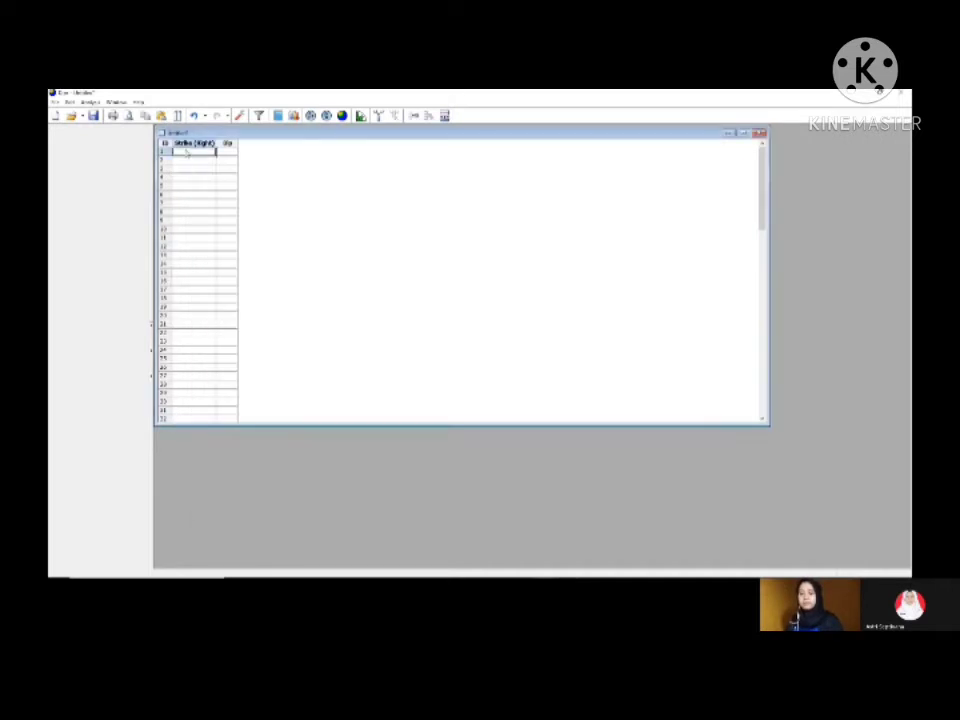
{"action": "key", "text": "ctrl+v"}
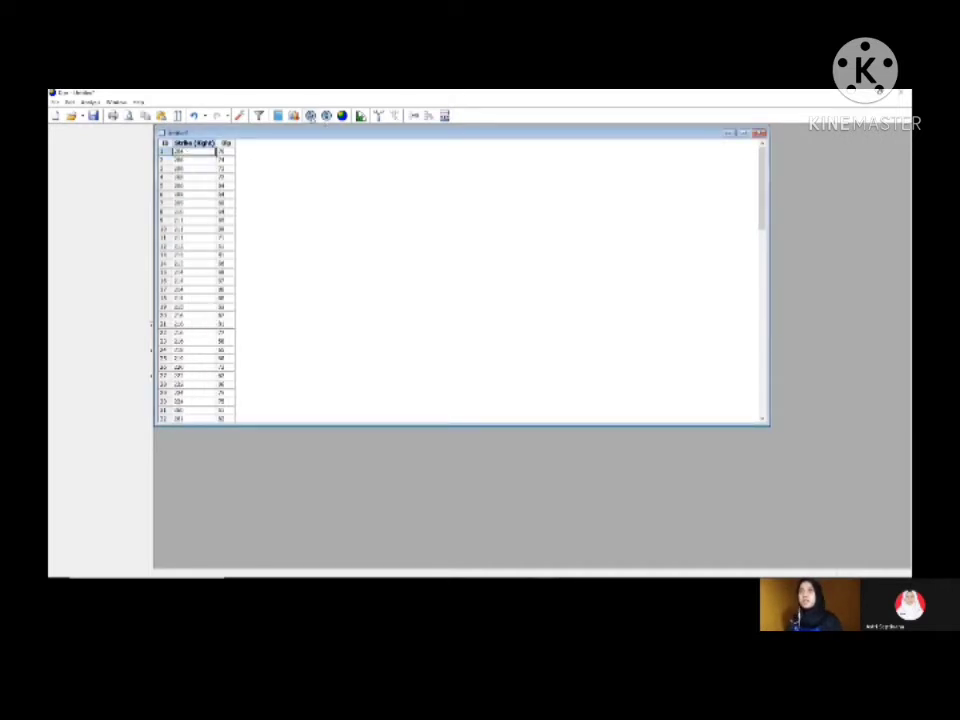
Step: Create a stereonet pole plot of the data, display it as density contours, and maximize the plot window
{"action": "left_click", "coordinate": [311, 117]}
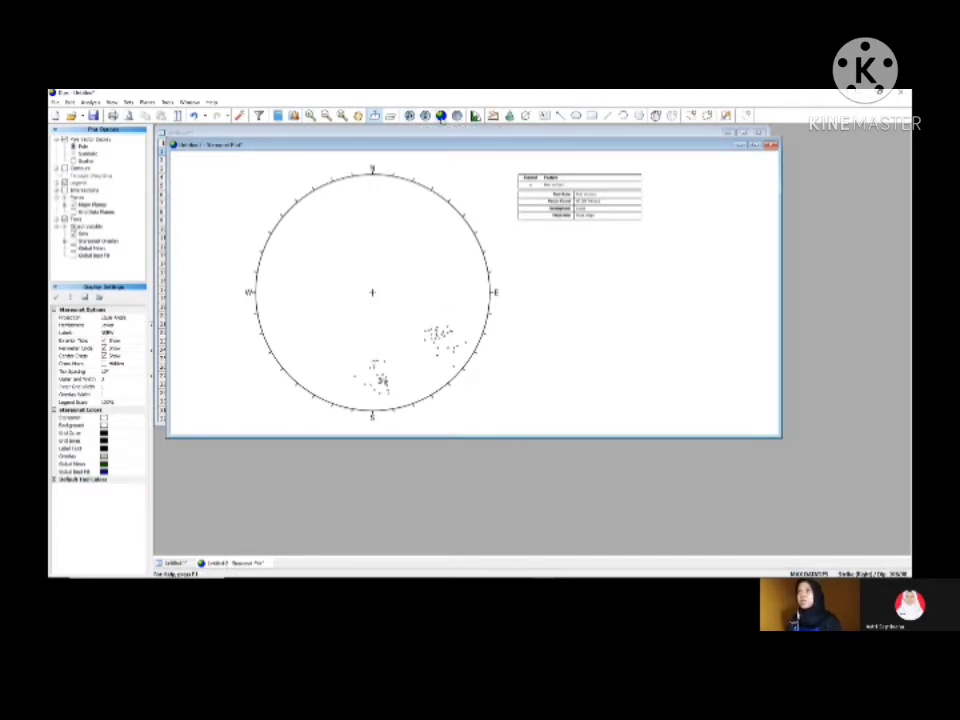
{"action": "left_click", "coordinate": [440, 117]}
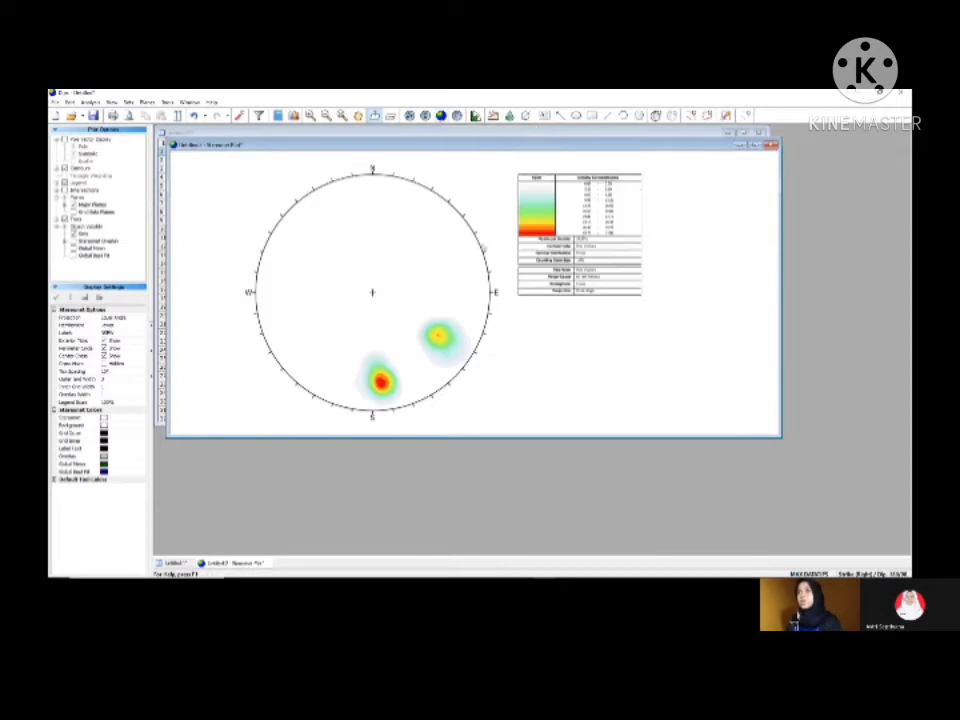
{"action": "left_click", "coordinate": [755, 146]}
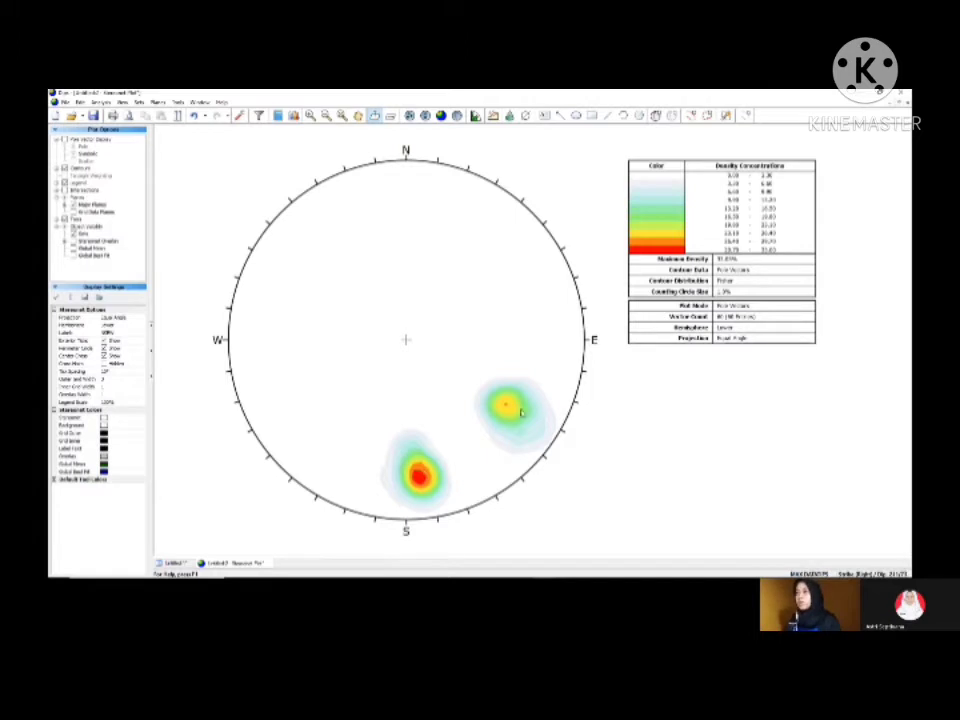
Step: Add a user plane at the centre of the southeastern yellow concentration, labelled "Max 1", showing only its pole and label
{"action": "left_click", "coordinate": [655, 116]}
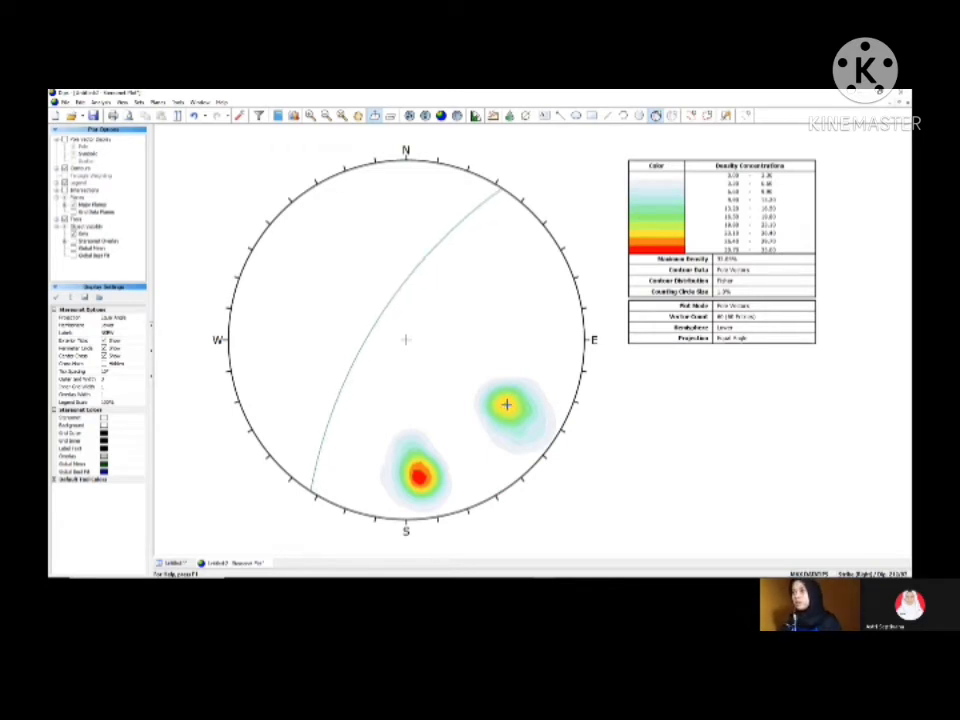
{"action": "left_click", "coordinate": [506, 404]}
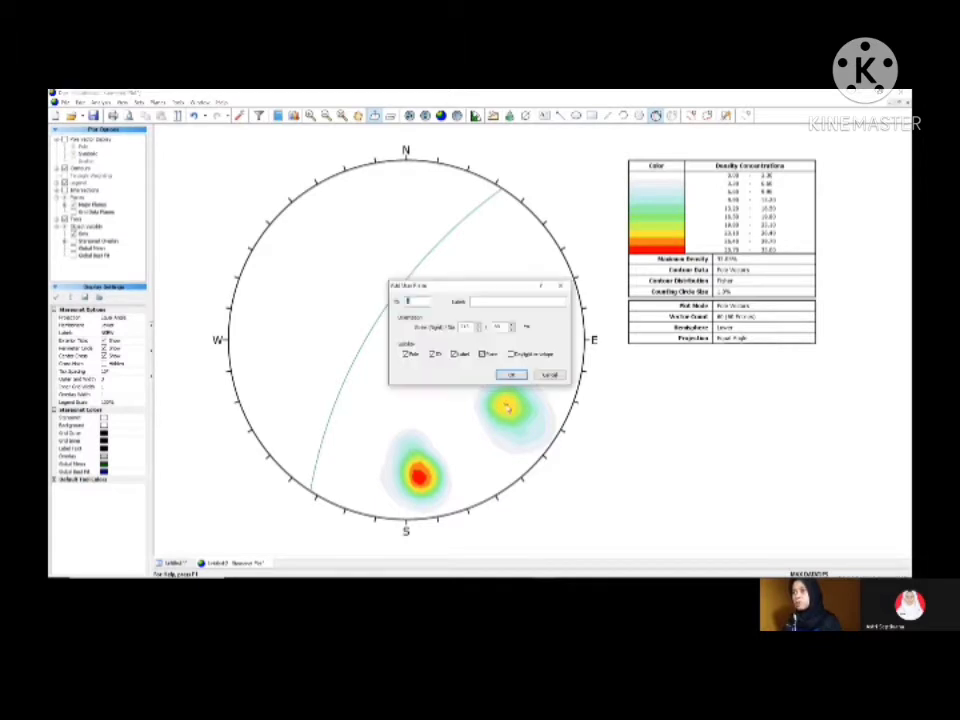
{"action": "key", "text": "Tab"}
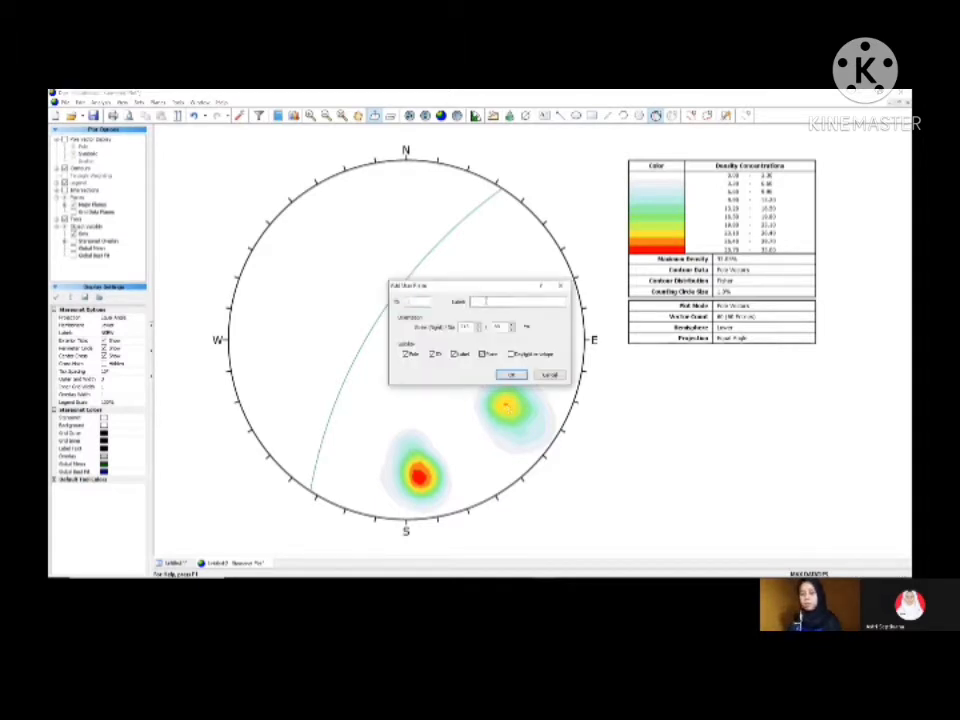
{"action": "type", "text": "Plan"}
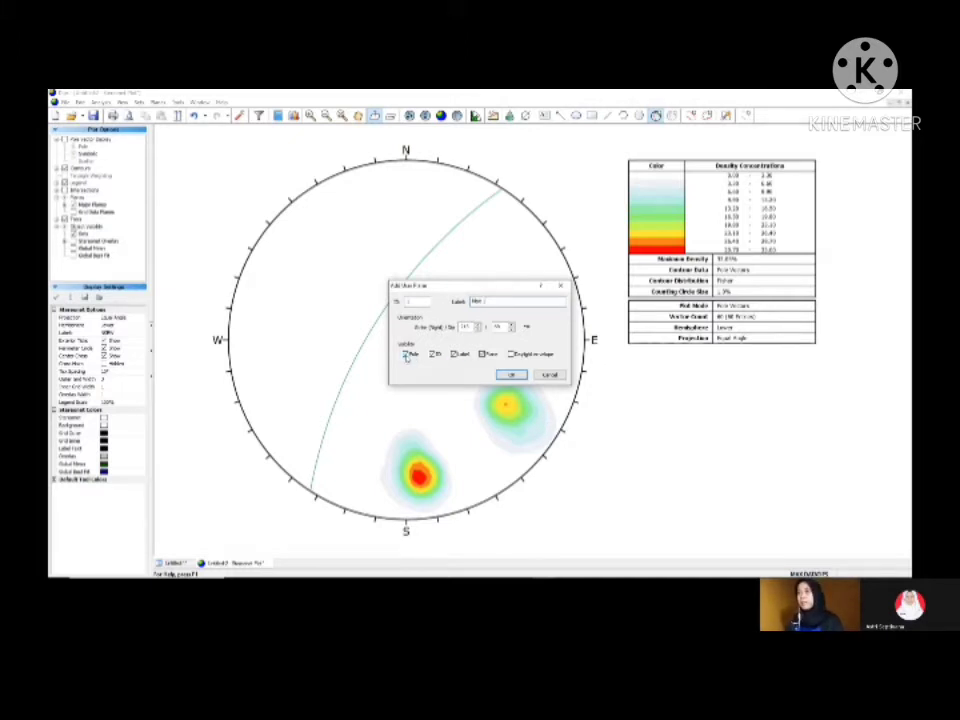
{"action": "left_click", "coordinate": [456, 355]}
{"action": "left_click", "coordinate": [483, 354]}
{"action": "left_click", "coordinate": [514, 375]}
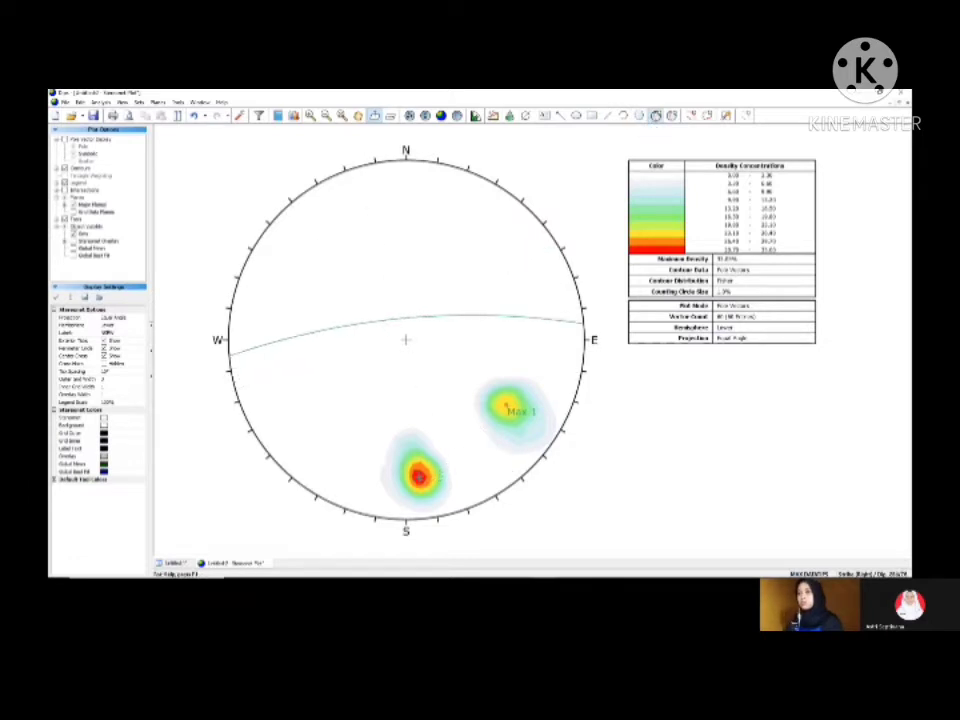
Step: Add a user plane at the centre of the southern red concentration, labelled "Max 2", showing only its pole and label
{"action": "left_click", "coordinate": [406, 340]}
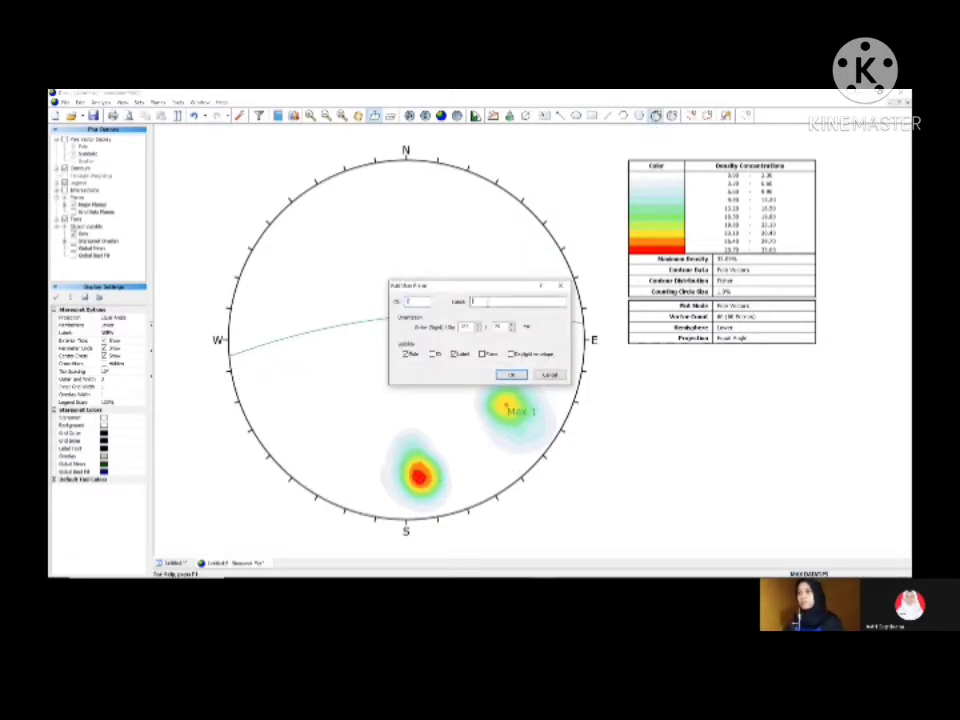
{"action": "type", "text": "Max"}
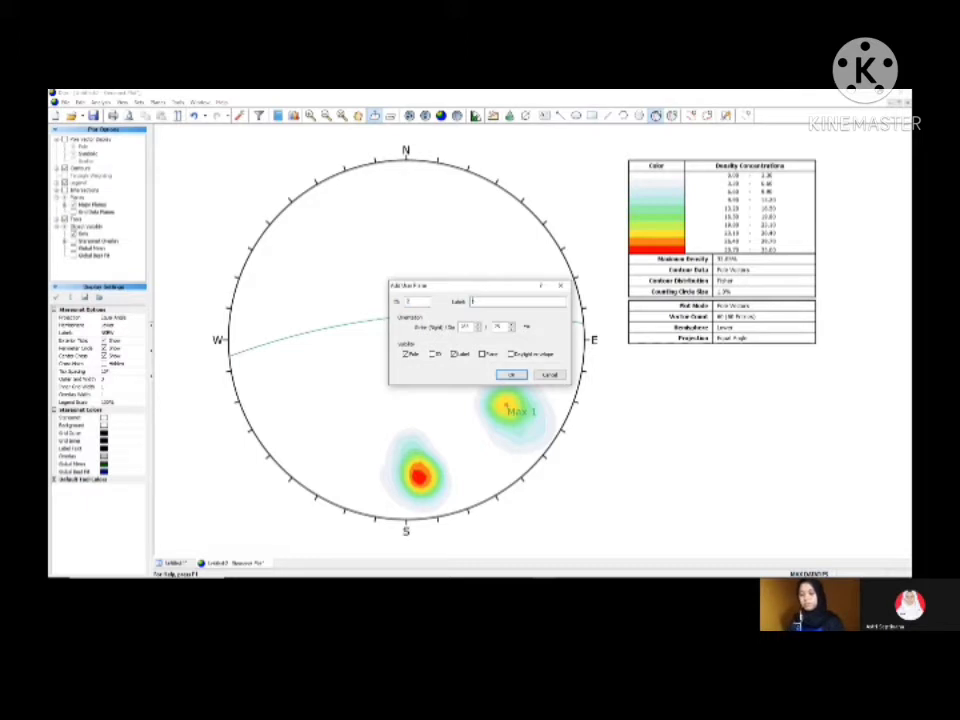
{"action": "type", "text": "Max 2"}
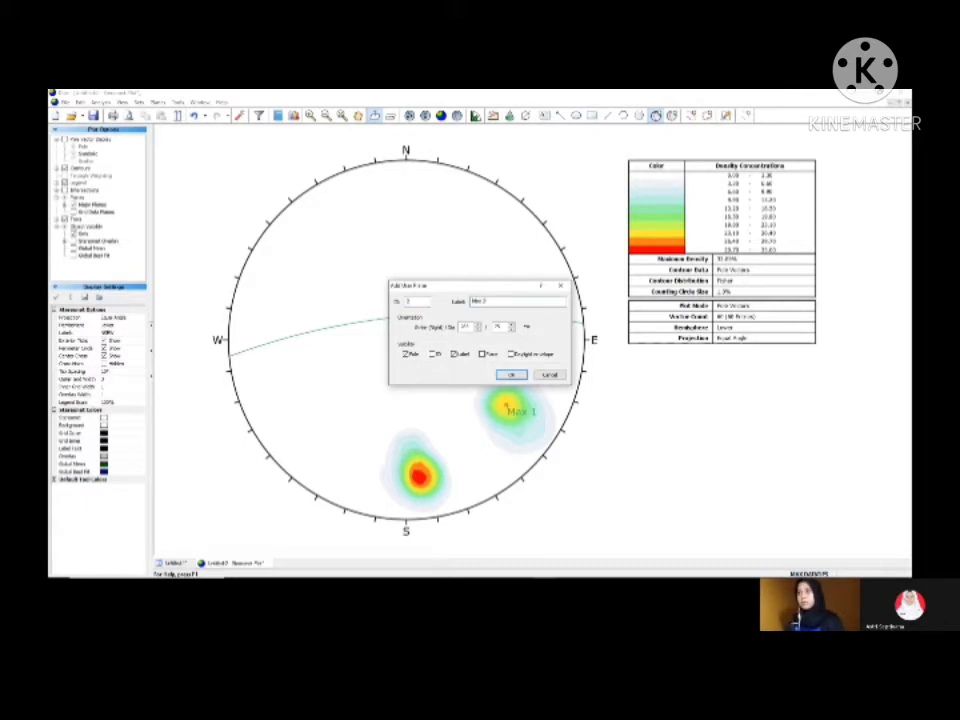
{"action": "left_click", "coordinate": [511, 375]}
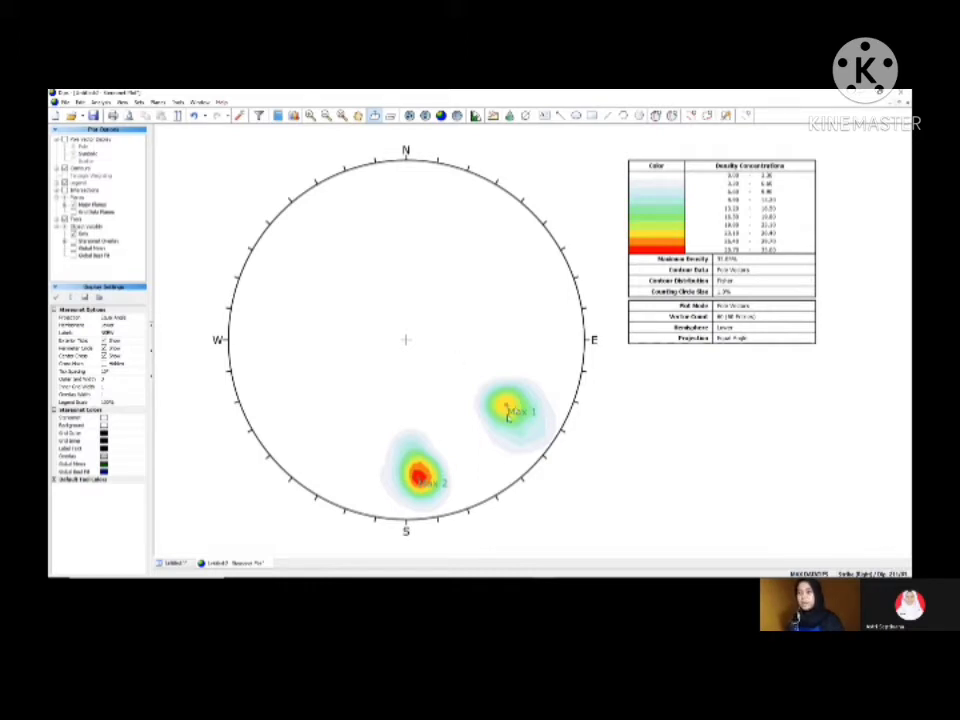
Step: Add user planes "pol max 1" and "Pol max 2" at the Max 1 and Max 2 points, showing the plane and label but not the pole
{"action": "left_click", "coordinate": [655, 115]}
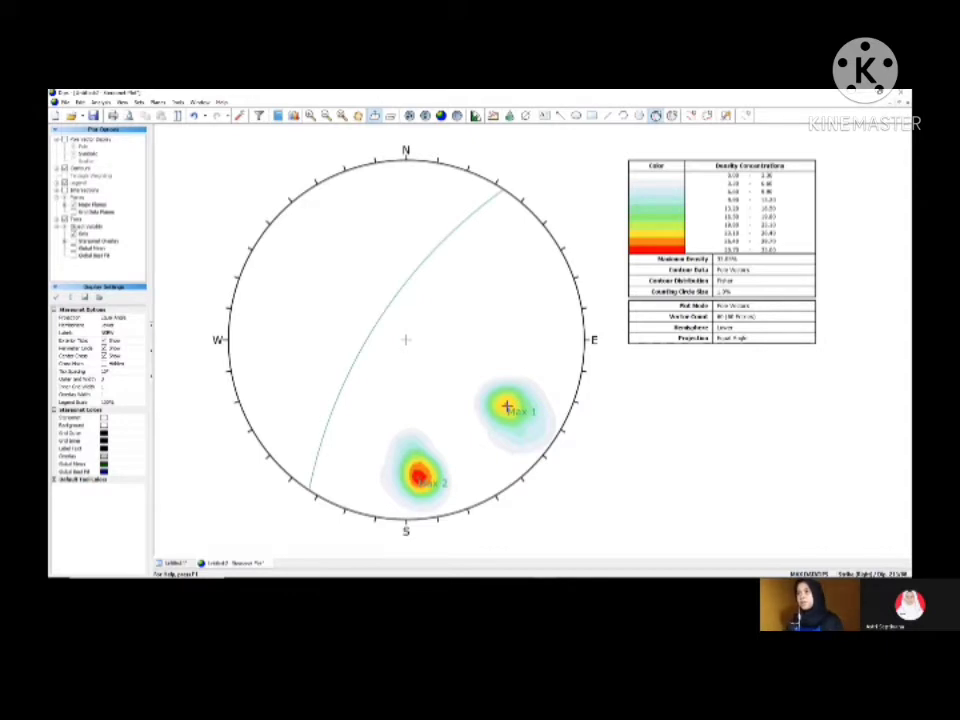
{"action": "left_click", "coordinate": [507, 406]}
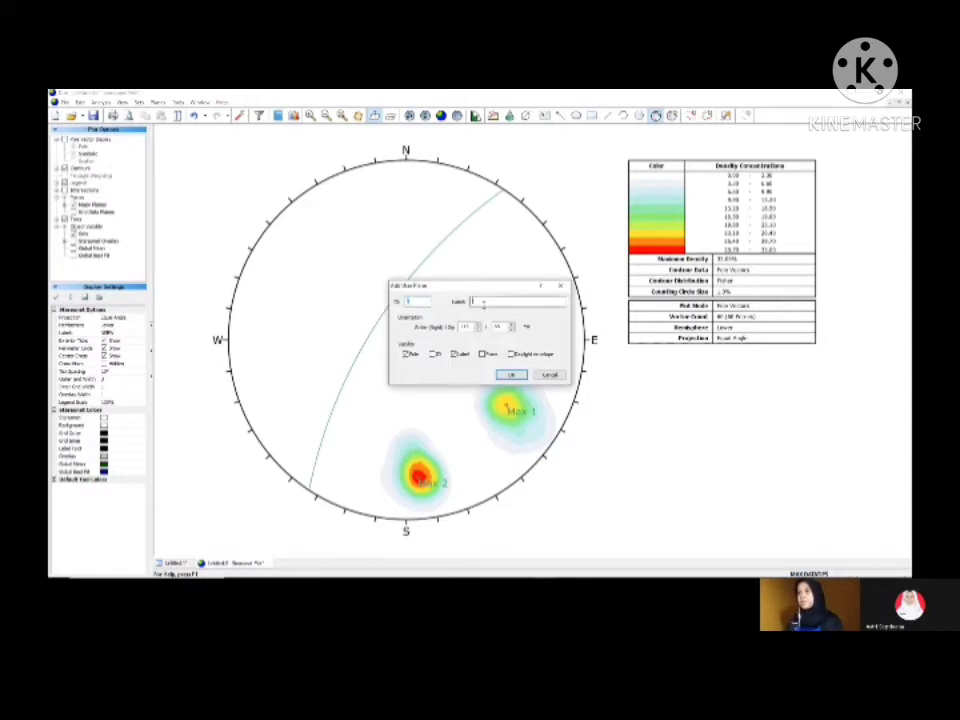
{"action": "type", "text": "pl"}
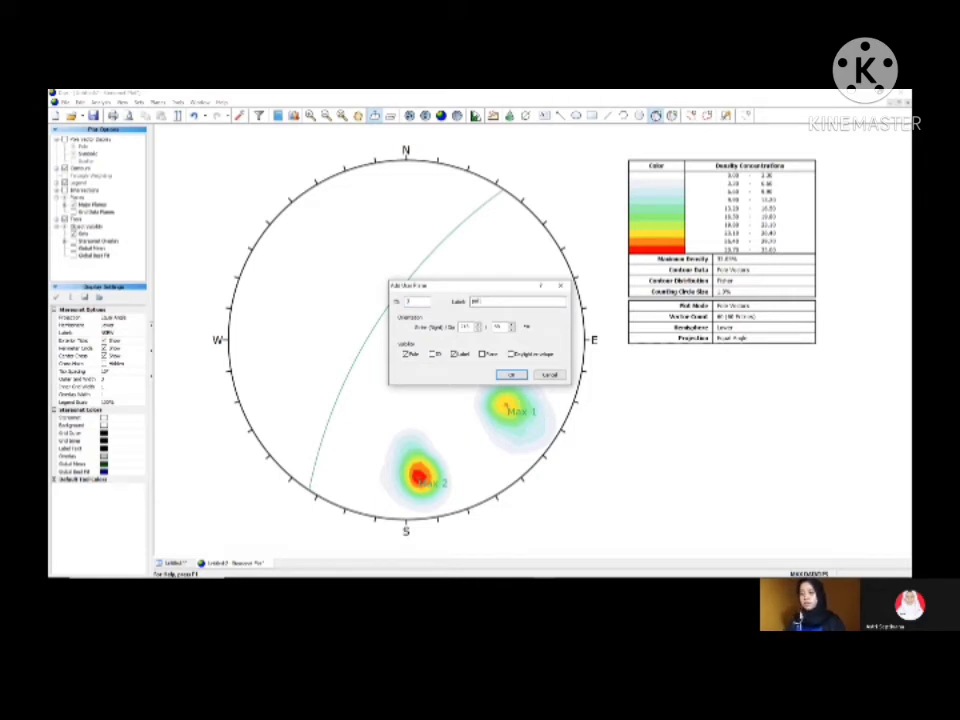
{"action": "type", "text": " max 1"}
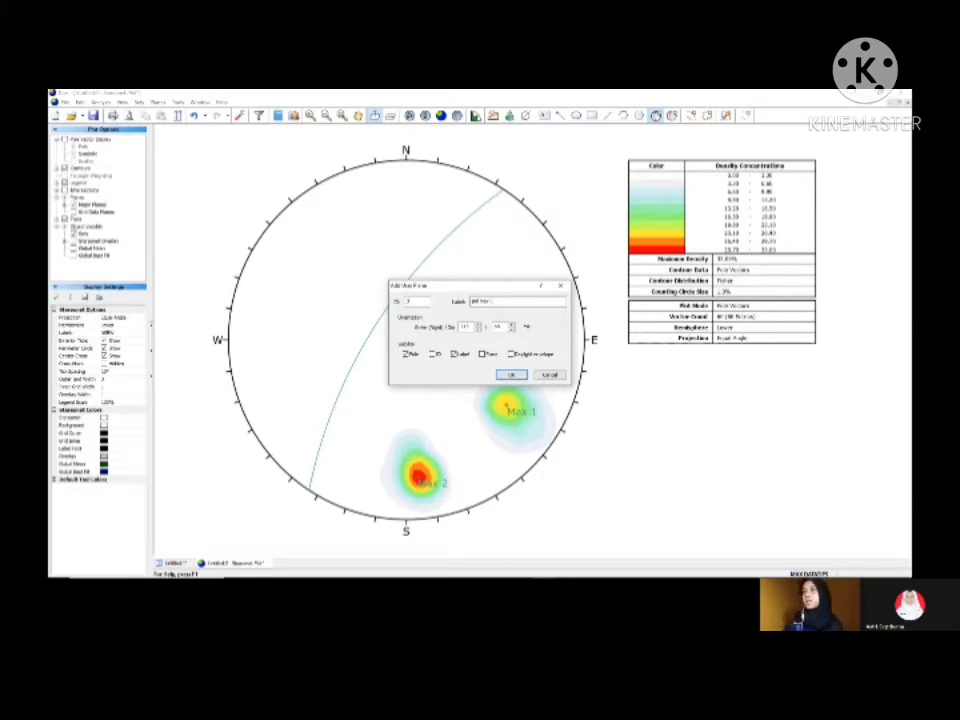
{"action": "left_click", "coordinate": [482, 354]}
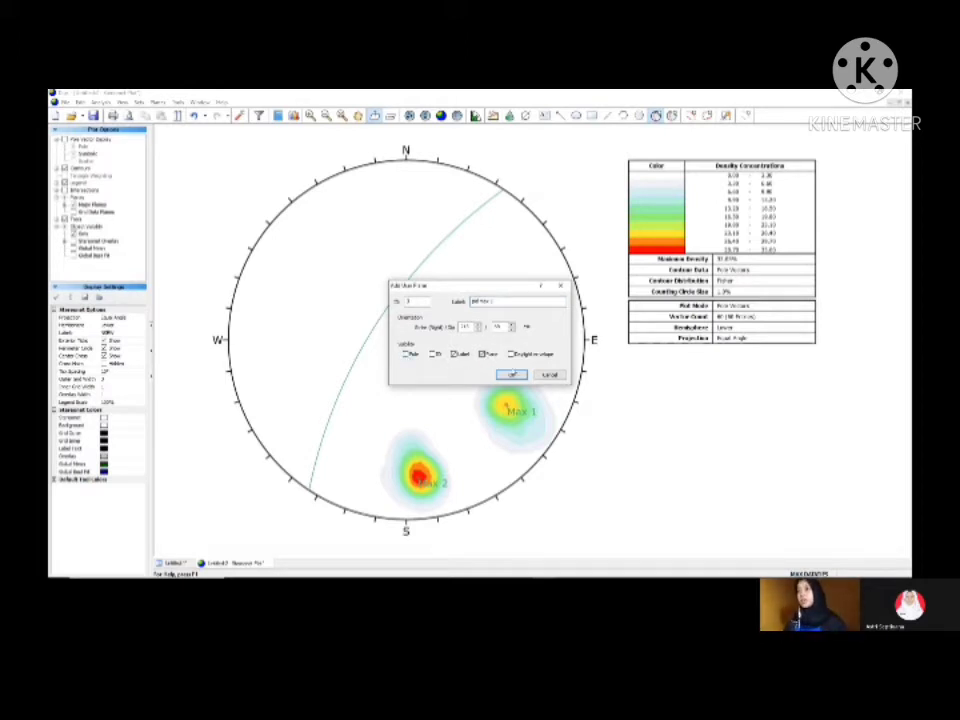
{"action": "left_click", "coordinate": [510, 375]}
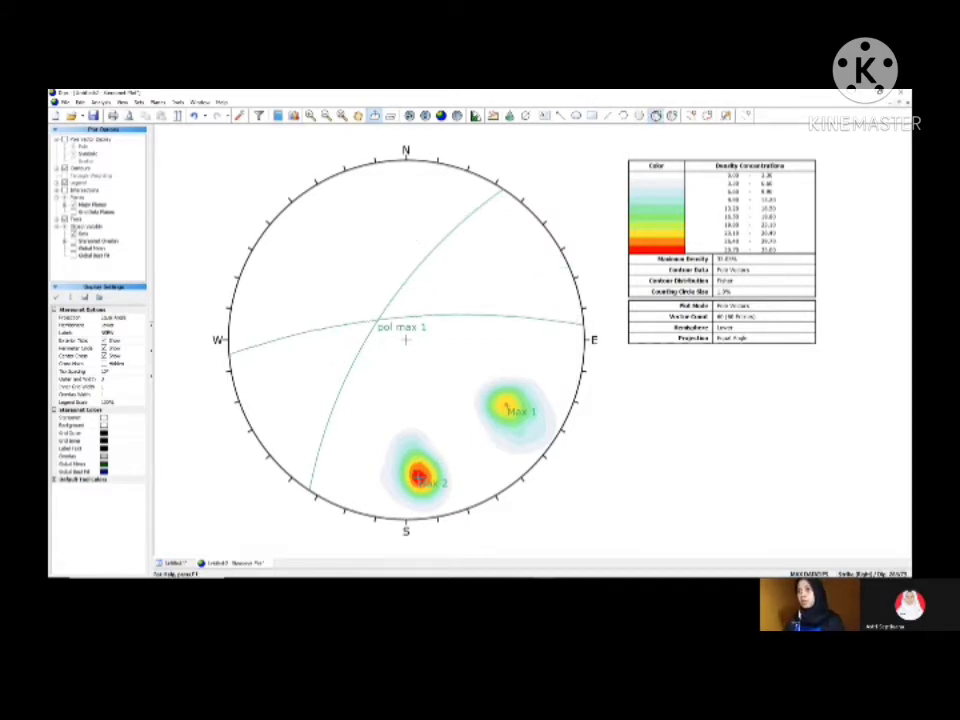
{"action": "left_click", "coordinate": [406, 340]}
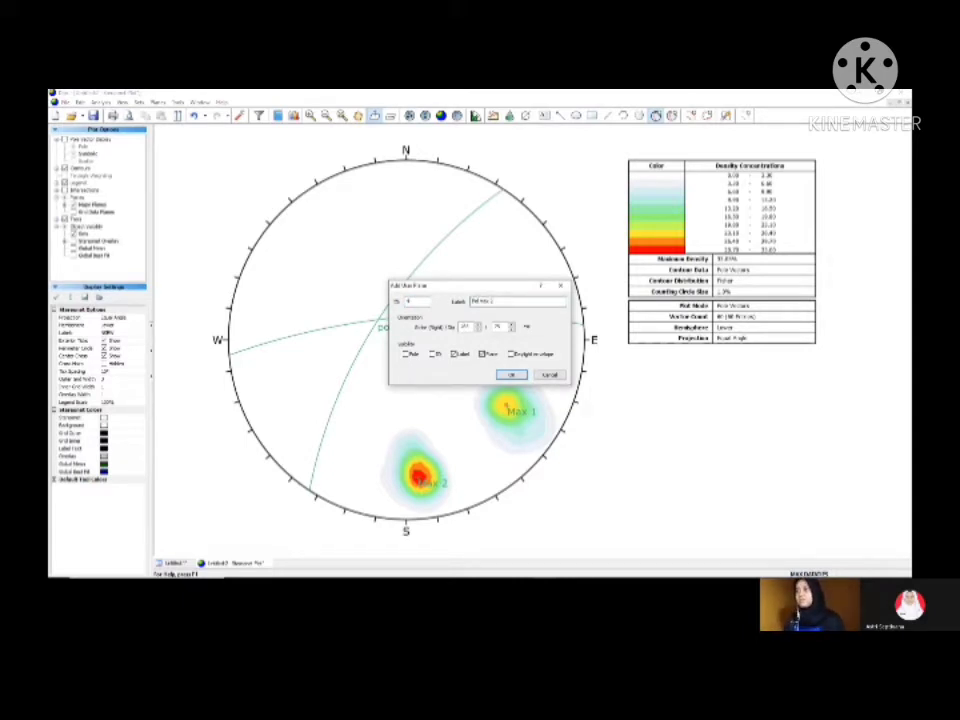
{"action": "left_click", "coordinate": [510, 375]}
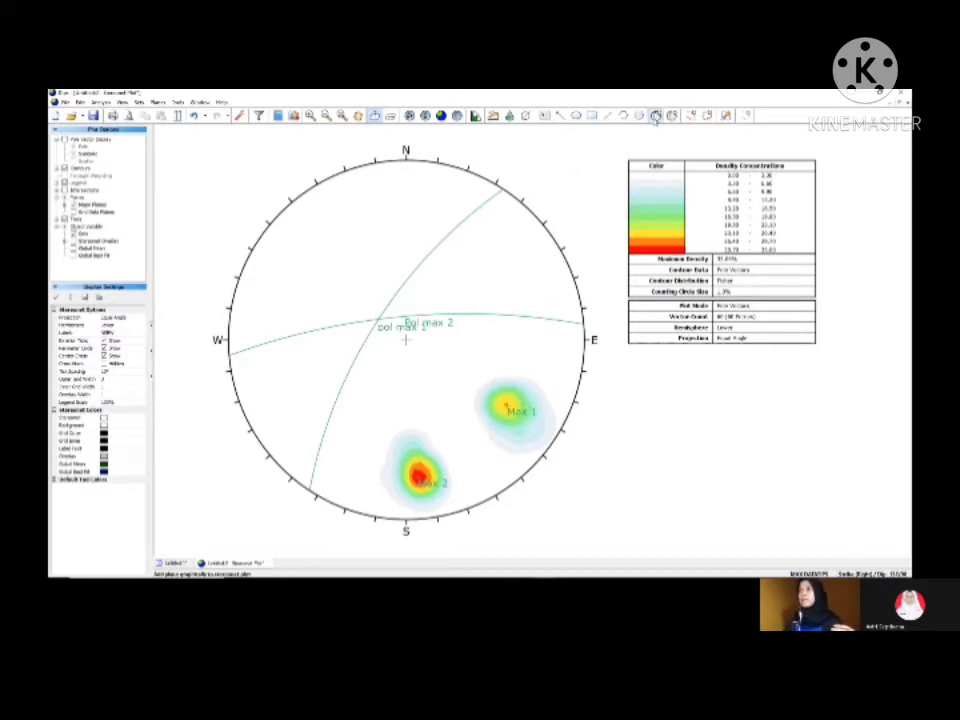
Step: Add a user plane at the intersection of the two great circles, labelled "Sigma 2", showing only its pole and label
{"action": "left_click", "coordinate": [655, 116]}
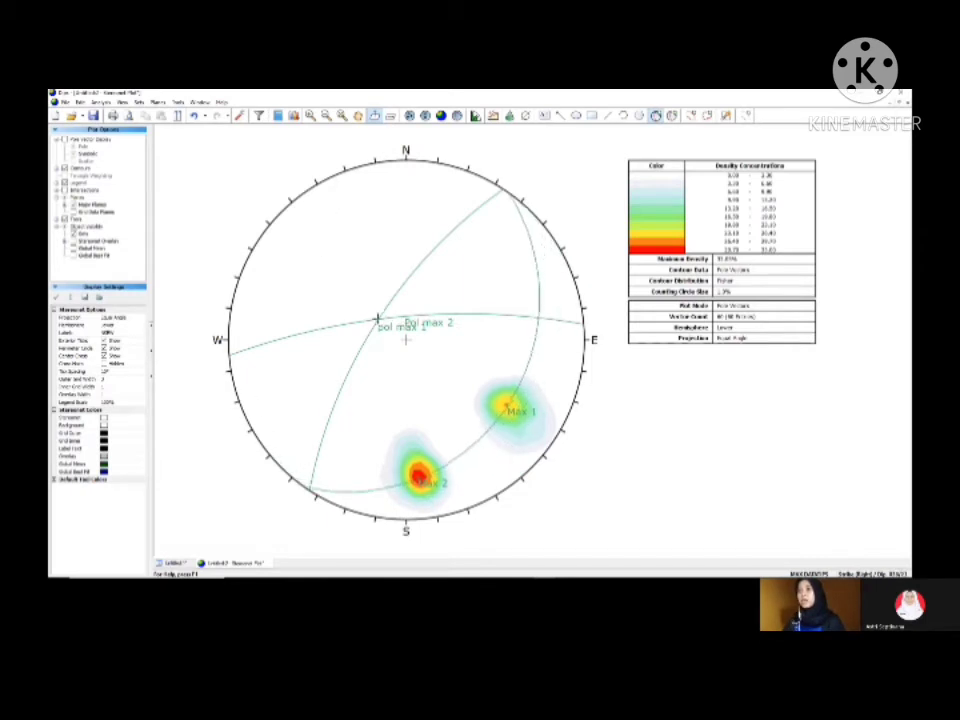
{"action": "left_click", "coordinate": [378, 320]}
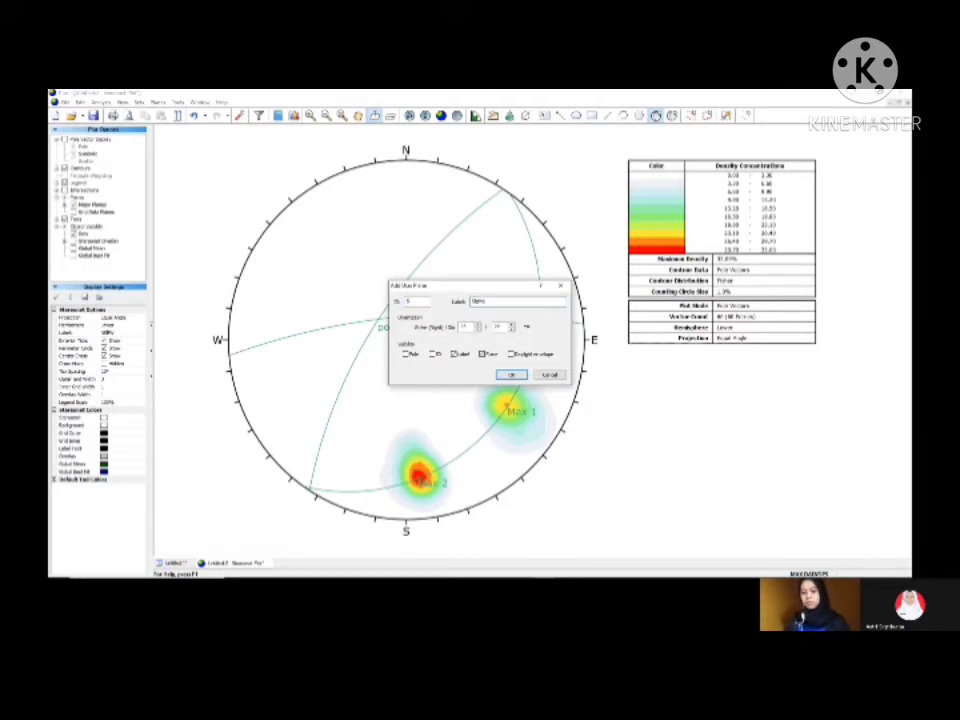
{"action": "type", "text": "Sigma 2"}
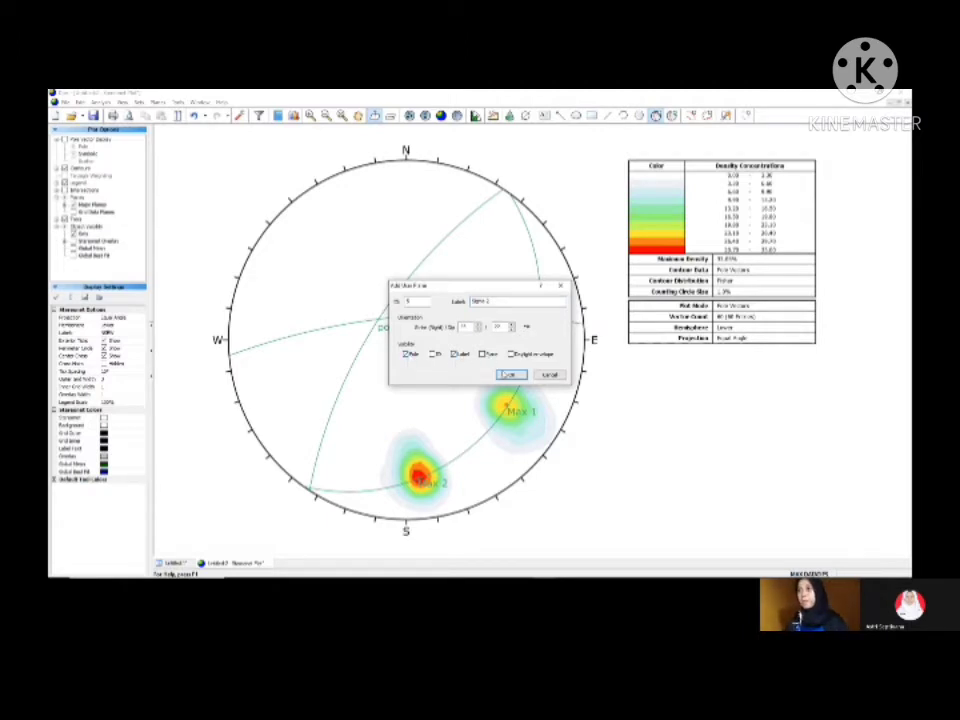
{"action": "left_click", "coordinate": [510, 375]}
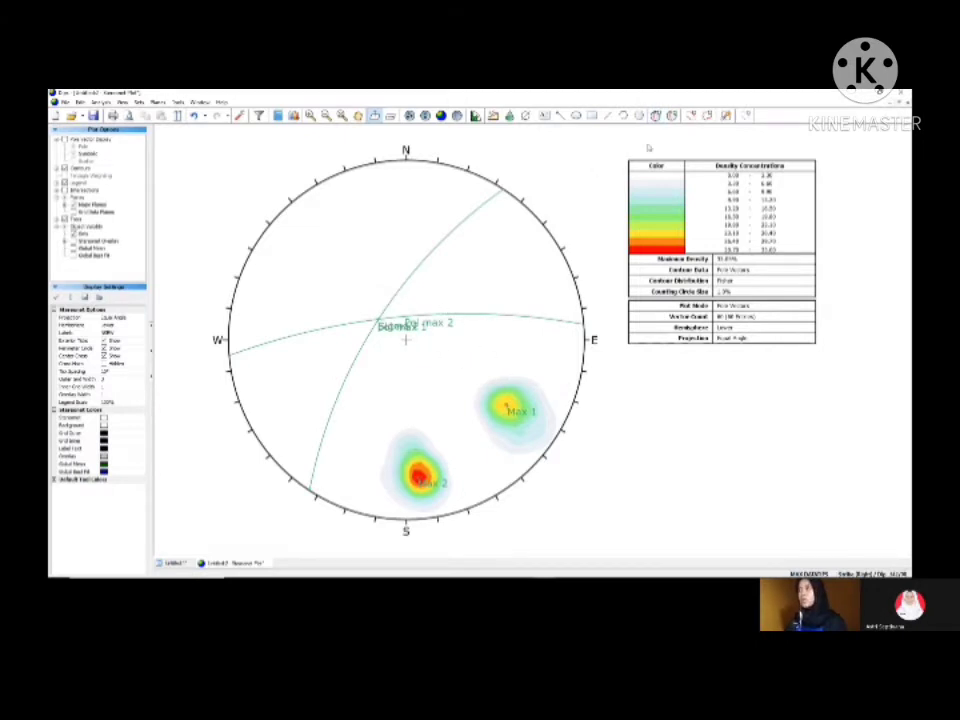
Step: Change the display colour of the Max 1 user plane to black in the user plane settings
{"action": "left_click", "coordinate": [672, 116]}
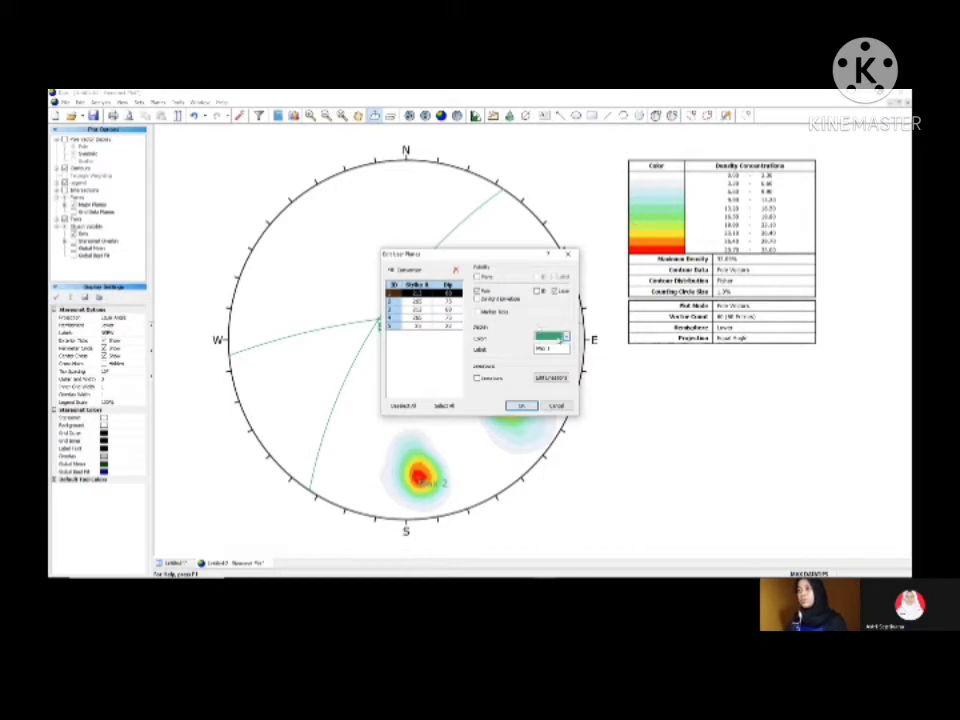
{"action": "left_click", "coordinate": [565, 338]}
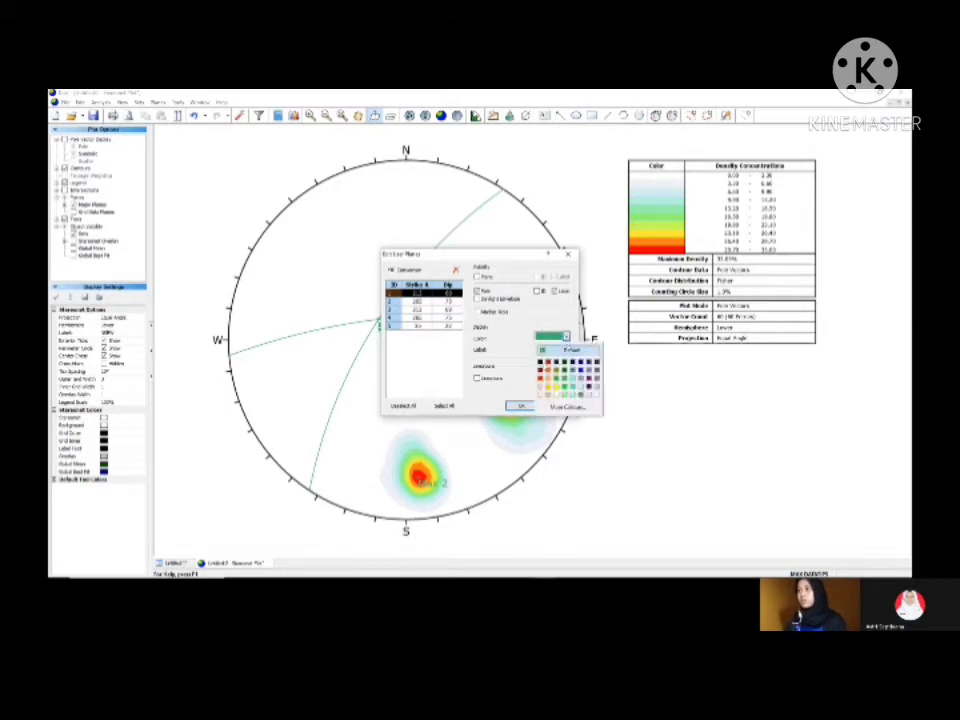
{"action": "left_click", "coordinate": [541, 360]}
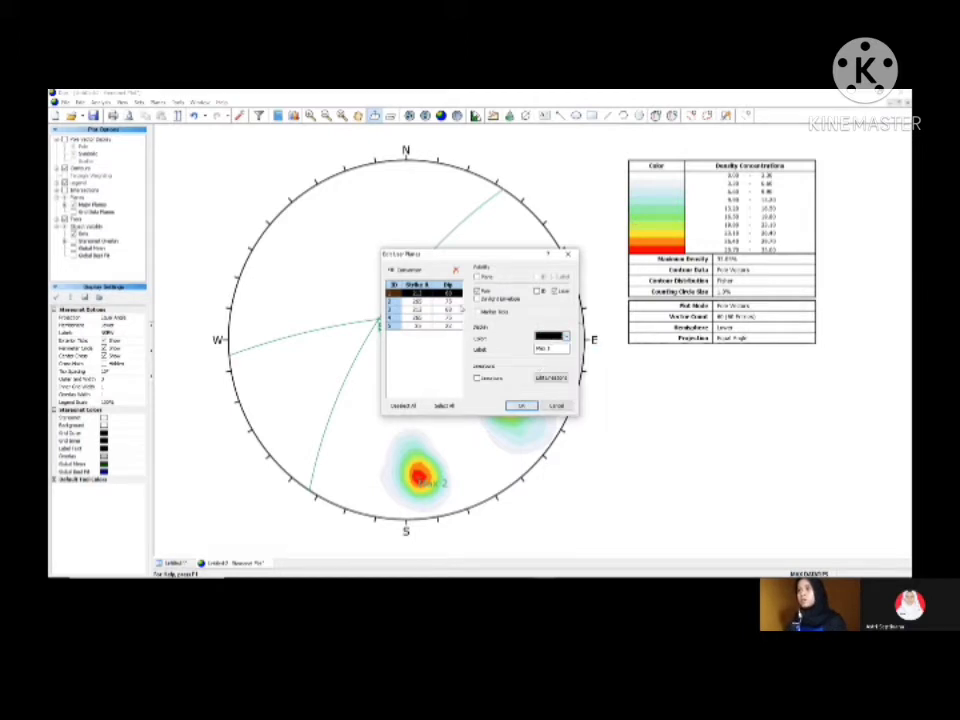
Step: Set the display colour of the Max 2 user plane to black
{"action": "left_click", "coordinate": [413, 301]}
{"action": "left_click", "coordinate": [565, 337]}
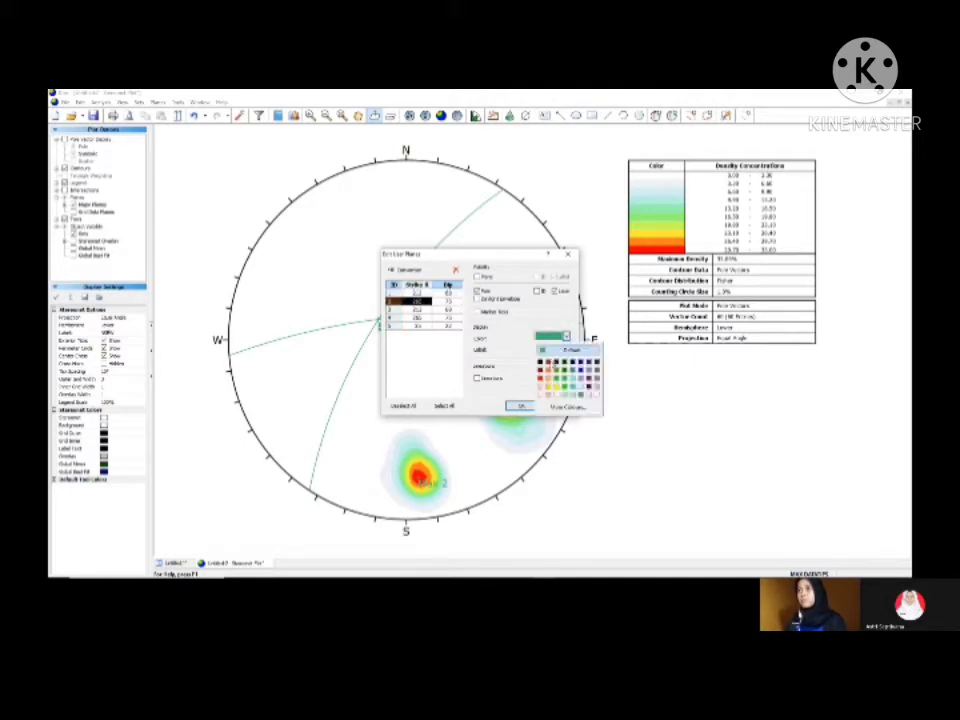
{"action": "left_click", "coordinate": [540, 361]}
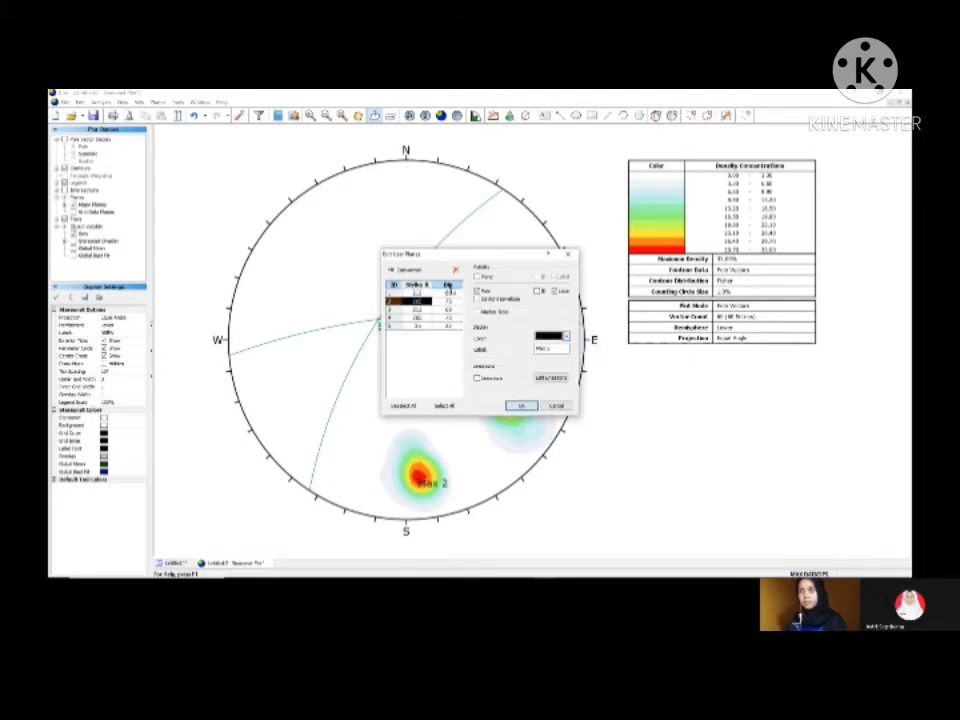
Step: Set the display colour of both the Pol max 1 and Pol max 2 user planes to red
{"action": "left_click", "coordinate": [433, 310]}
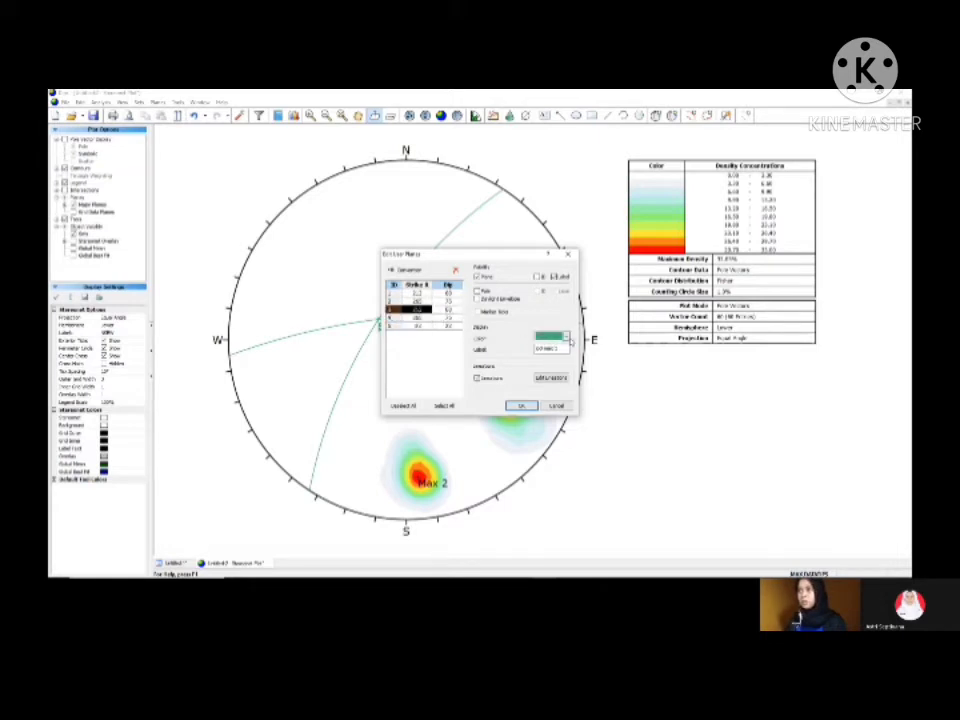
{"action": "left_click", "coordinate": [550, 337]}
{"action": "left_click", "coordinate": [541, 380]}
{"action": "left_click", "coordinate": [457, 318]}
{"action": "left_click", "coordinate": [566, 337]}
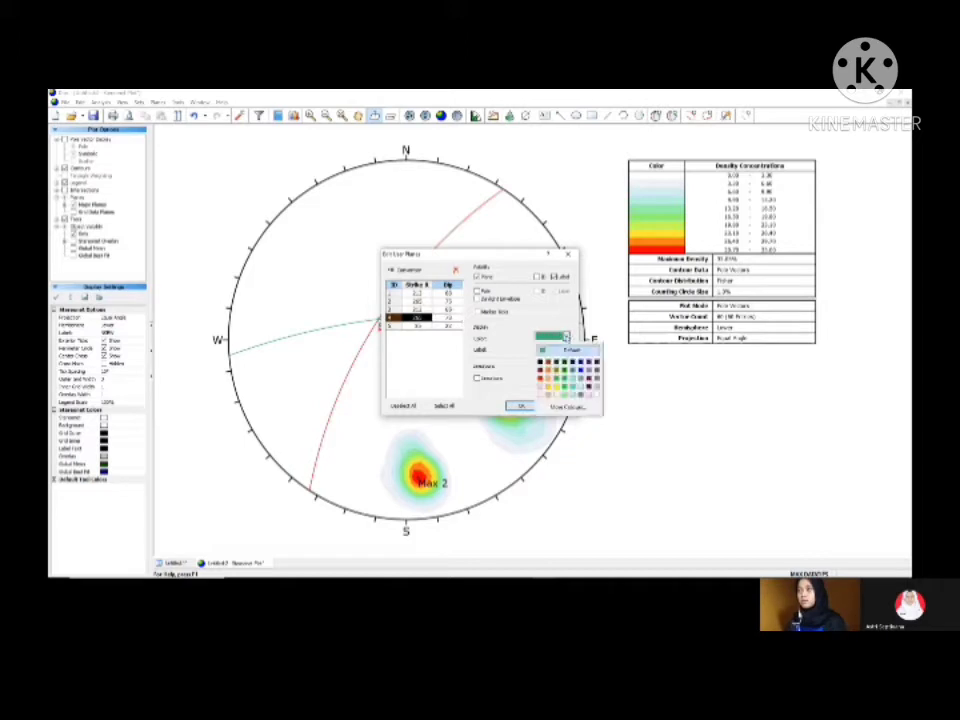
Step: Set the display colour of the Sigma 2 user plane to blue and apply the user plane changes
{"action": "left_click", "coordinate": [412, 326]}
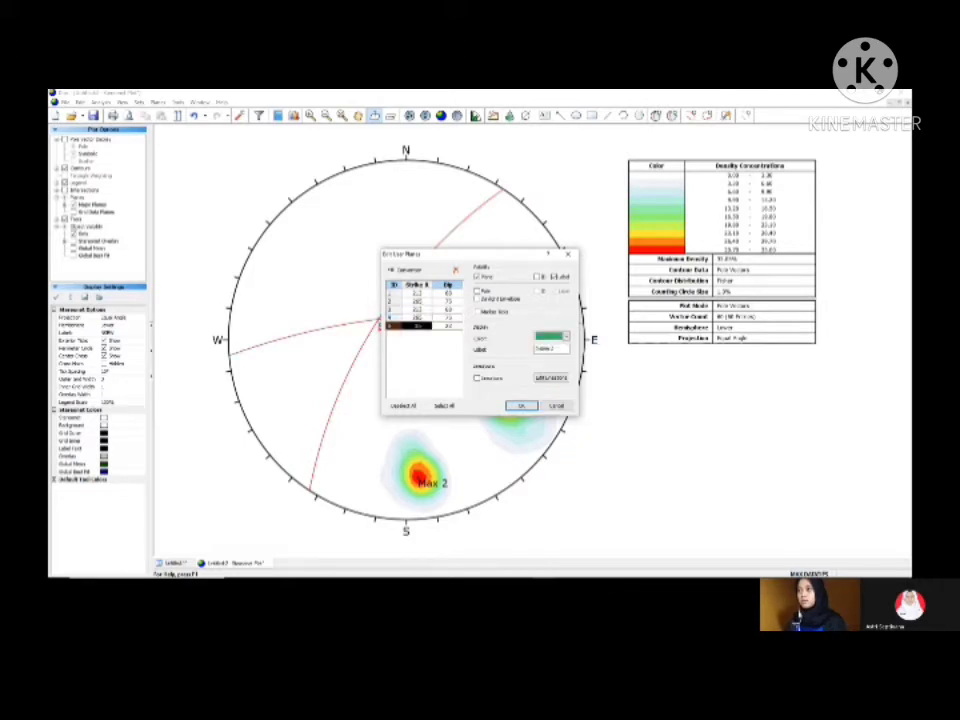
{"action": "left_click", "coordinate": [565, 337]}
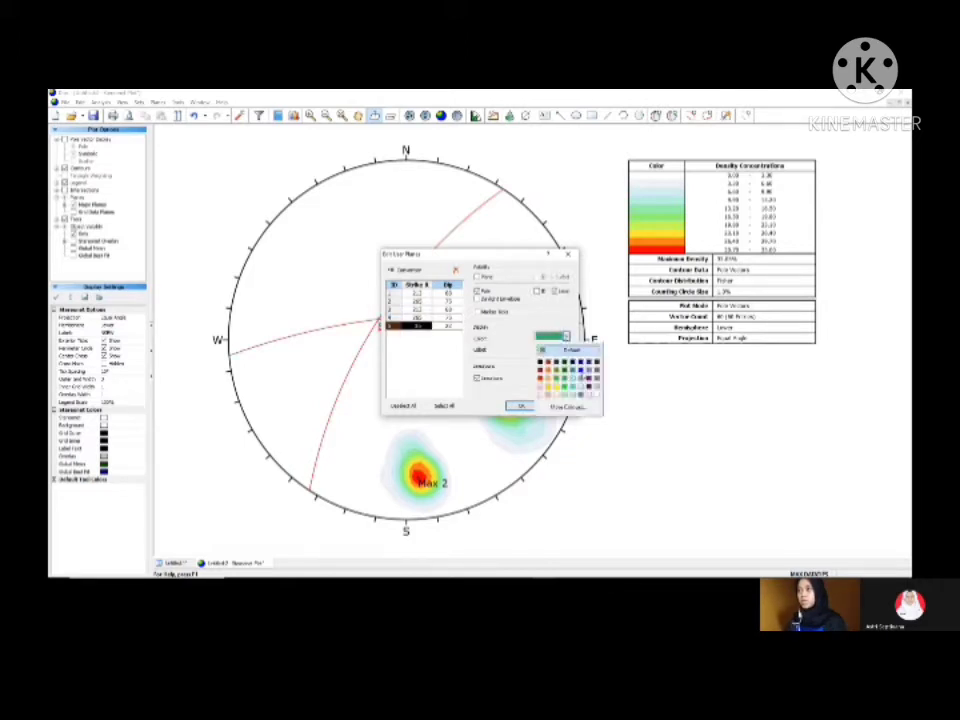
{"action": "left_click", "coordinate": [584, 394]}
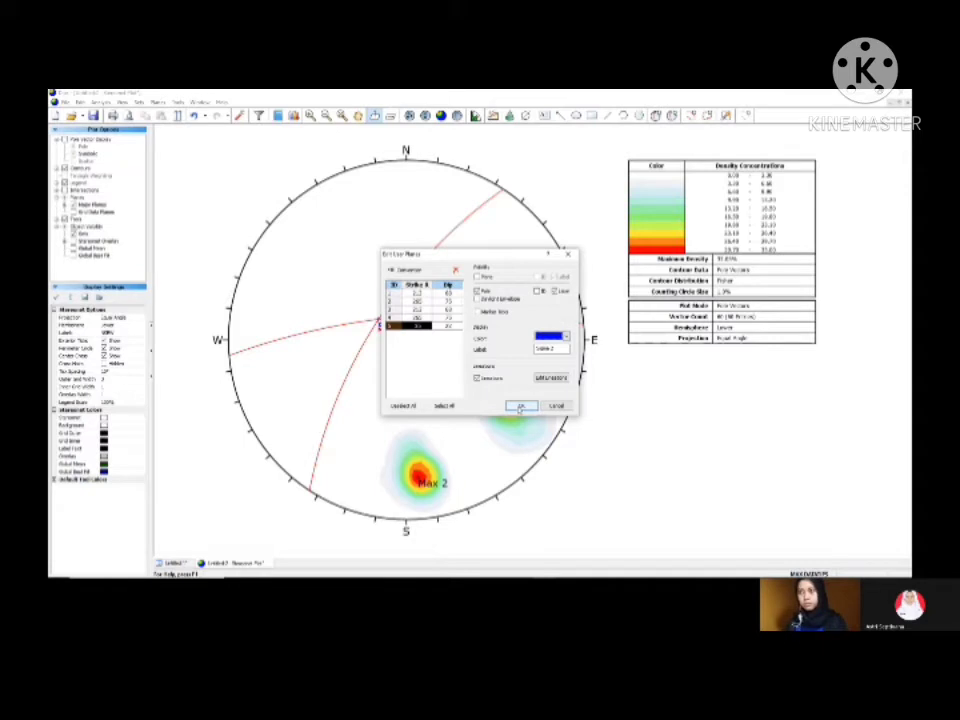
{"action": "left_click", "coordinate": [519, 407]}
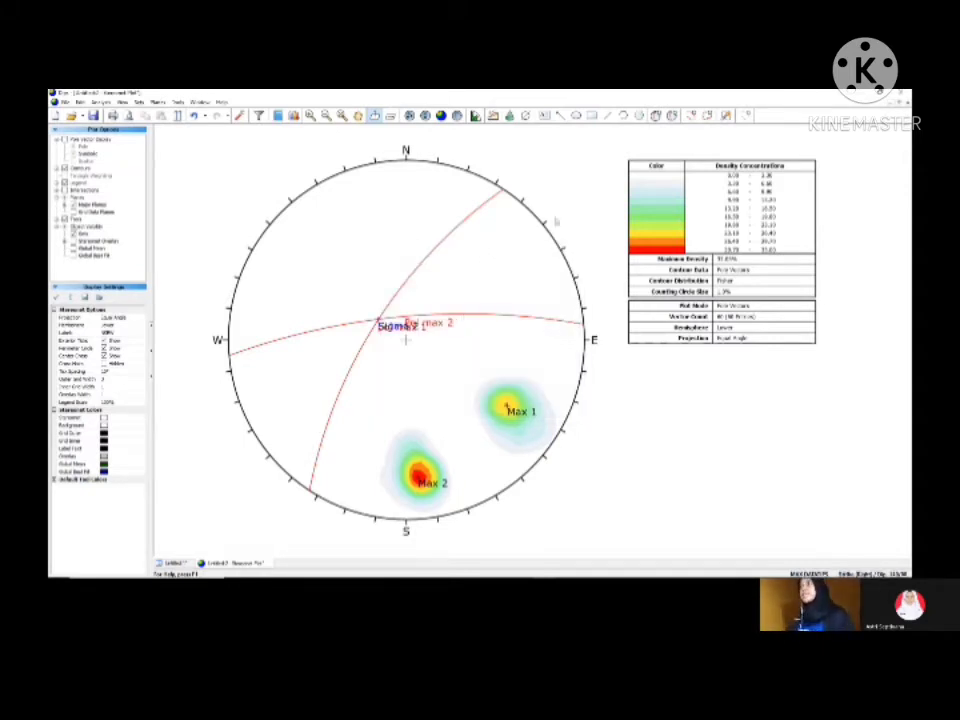
Step: Add a user plane whose great circle passes through Max 1 and Max 2, labelled as the girdle plane, showing plane and label without the pole
{"action": "left_click", "coordinate": [655, 115]}
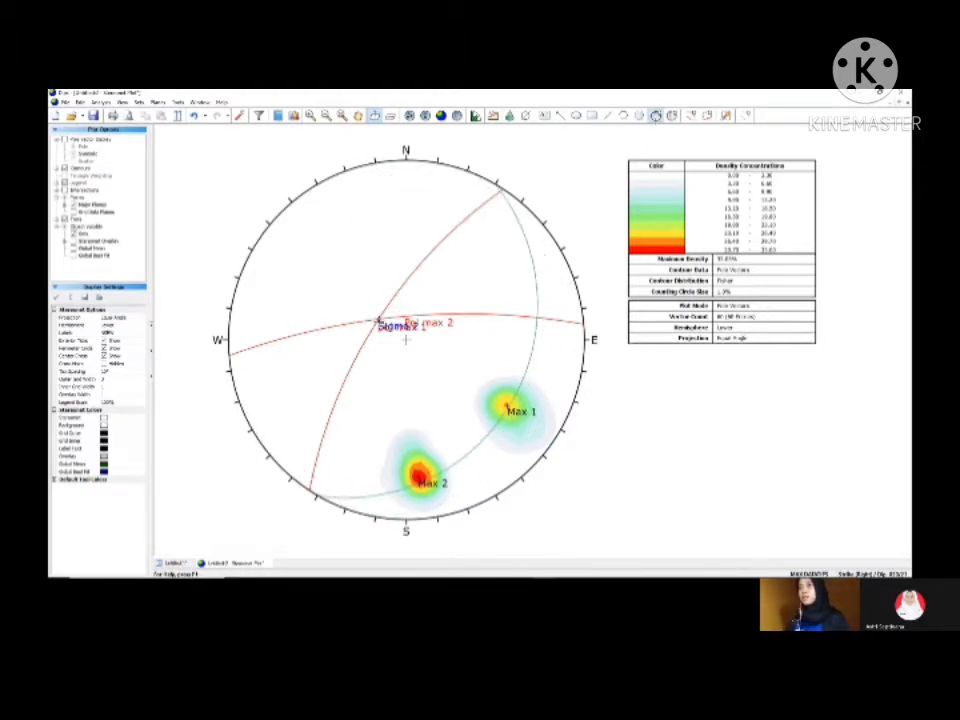
{"action": "left_click", "coordinate": [406, 340]}
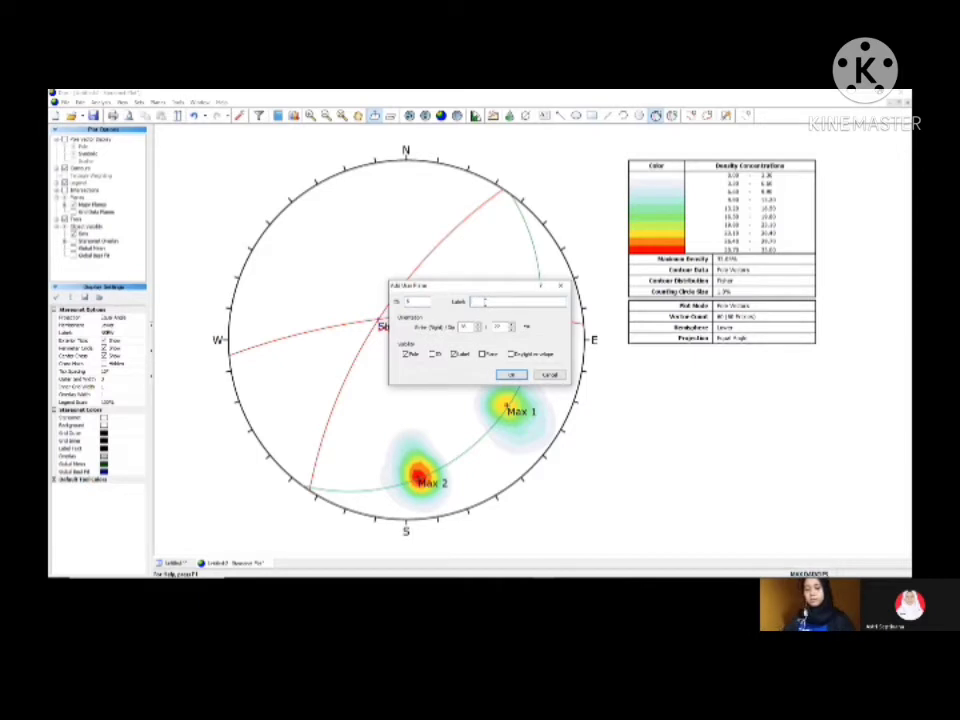
{"action": "type", "text": "Si"}
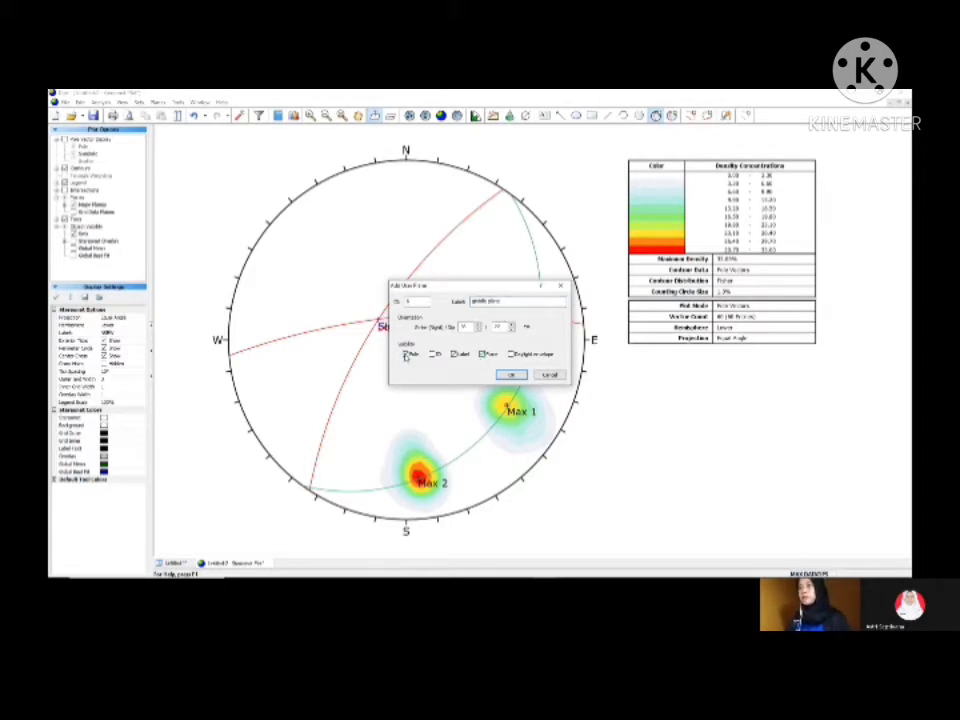
{"action": "left_click", "coordinate": [511, 375]}
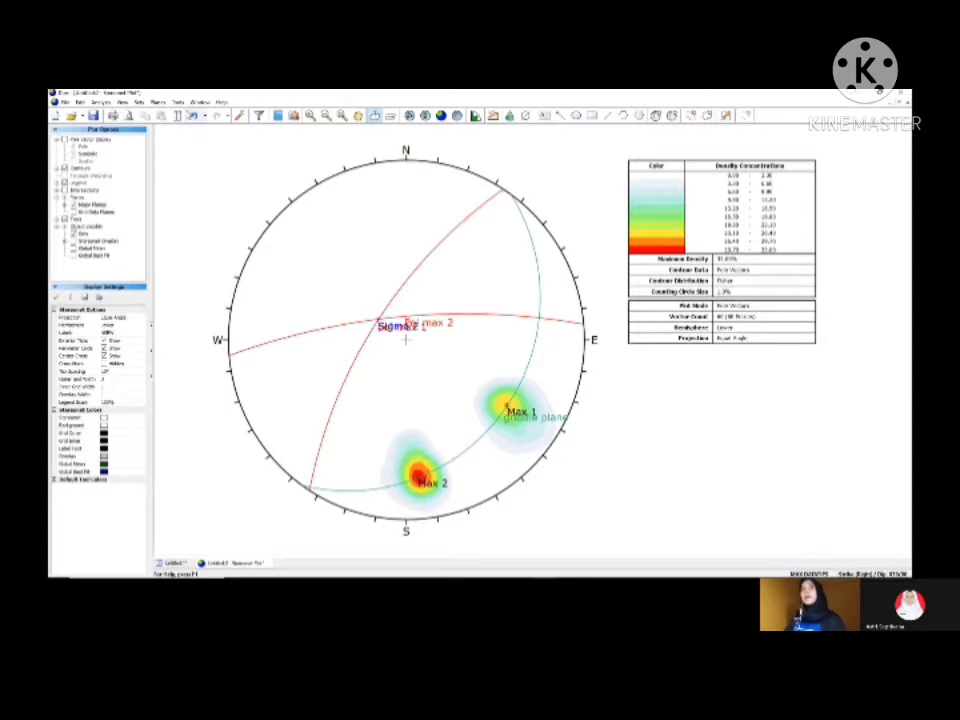
Step: Measure the angle from the girdle plane's crossing with the Pol max 2 great circle to the northeastern rim end of the Pol max 1 circle
{"action": "left_click", "coordinate": [178, 102]}
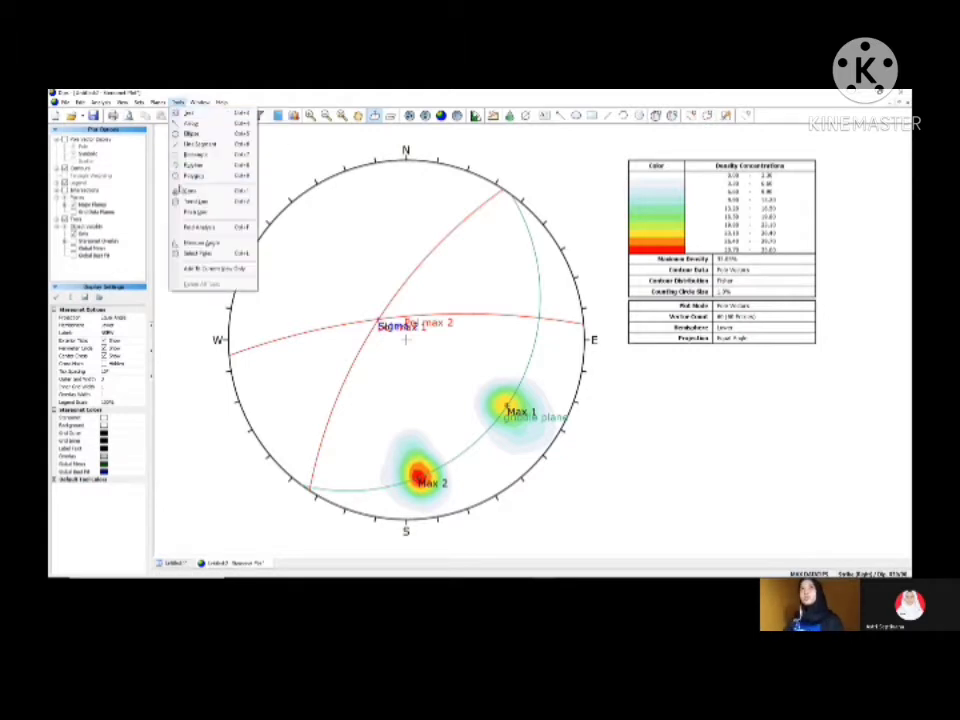
{"action": "left_click", "coordinate": [186, 243]}
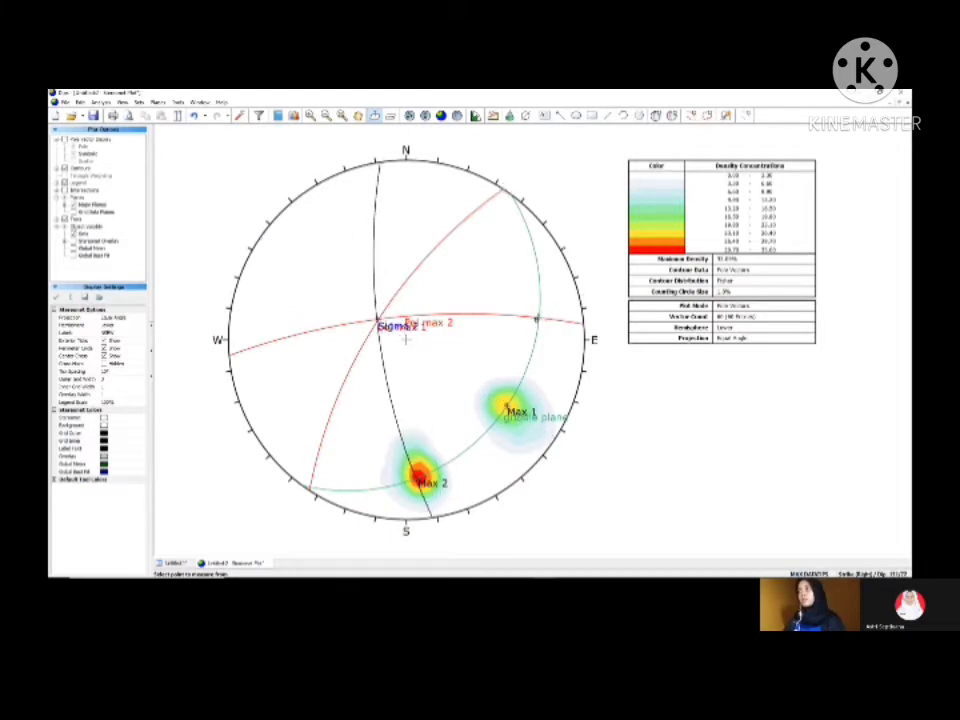
{"action": "left_click", "coordinate": [540, 318]}
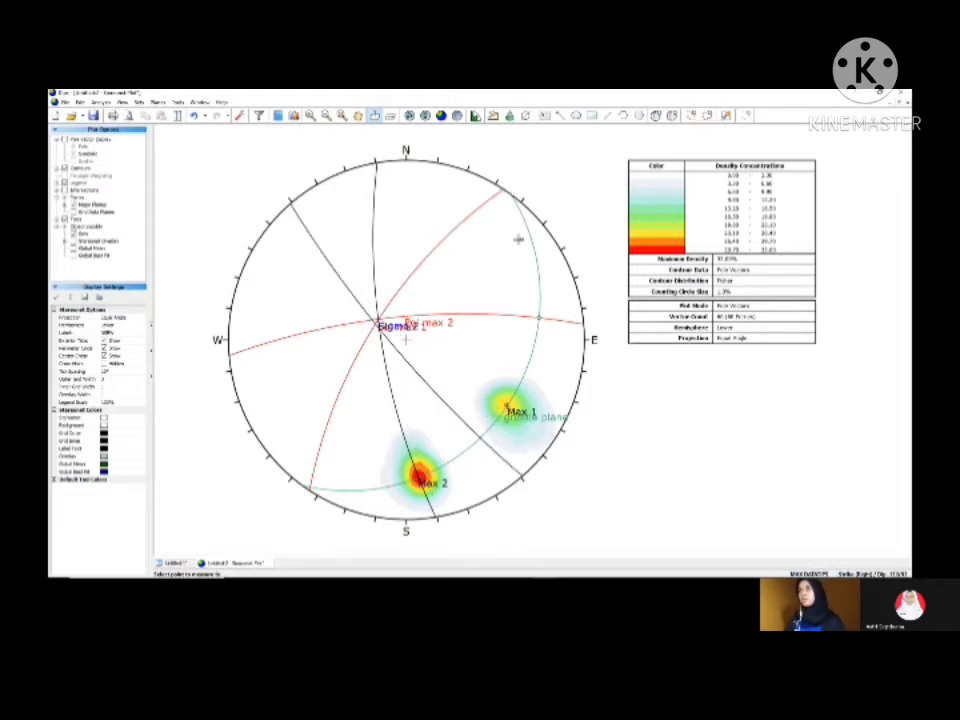
{"action": "left_click", "coordinate": [501, 190]}
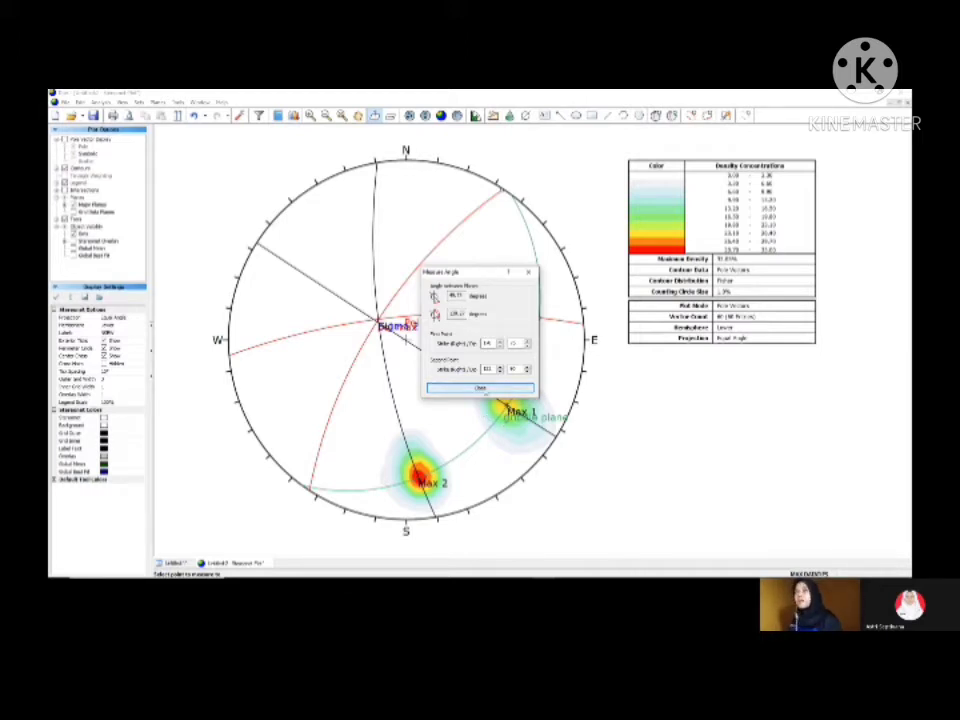
{"action": "left_click", "coordinate": [480, 388]}
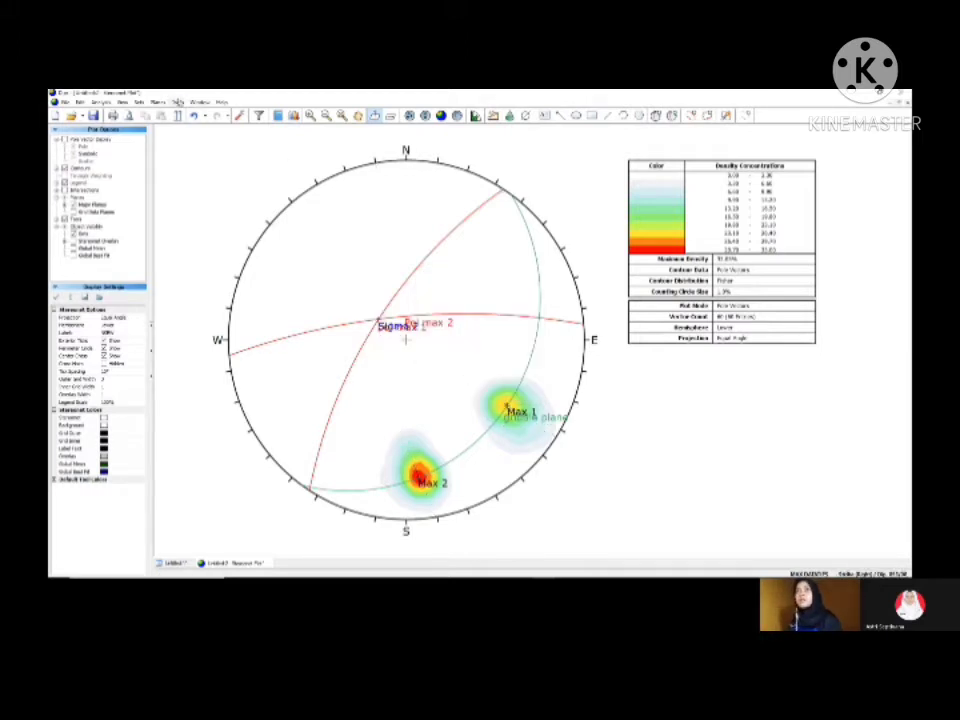
Step: Overlay a pitch grid along the girdle plane on the stereonet
{"action": "left_click", "coordinate": [200, 102]}
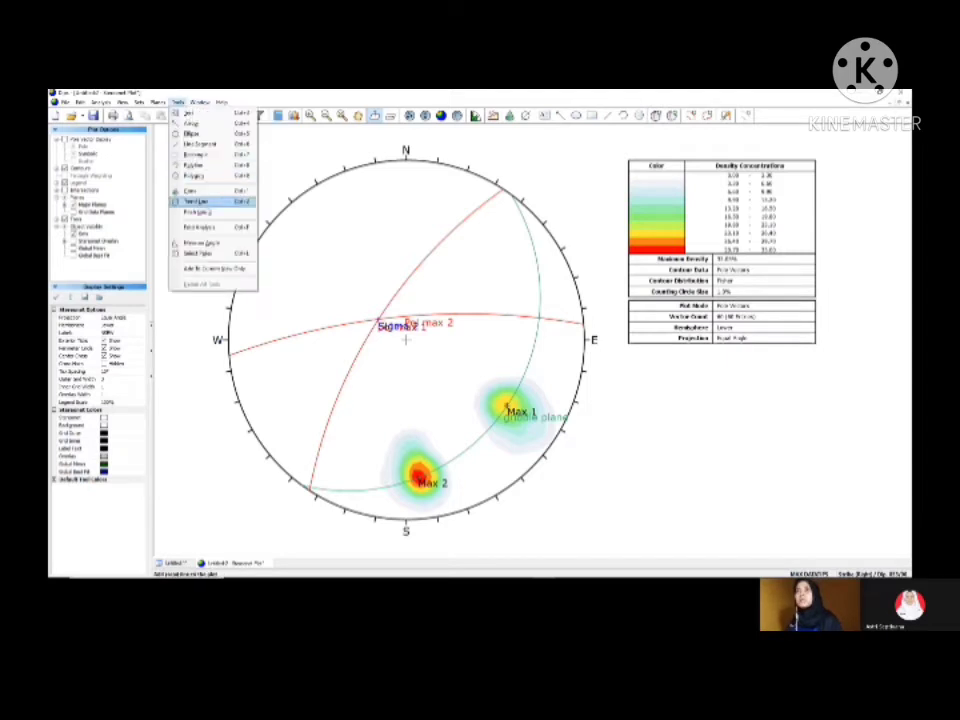
{"action": "left_click", "coordinate": [200, 199]}
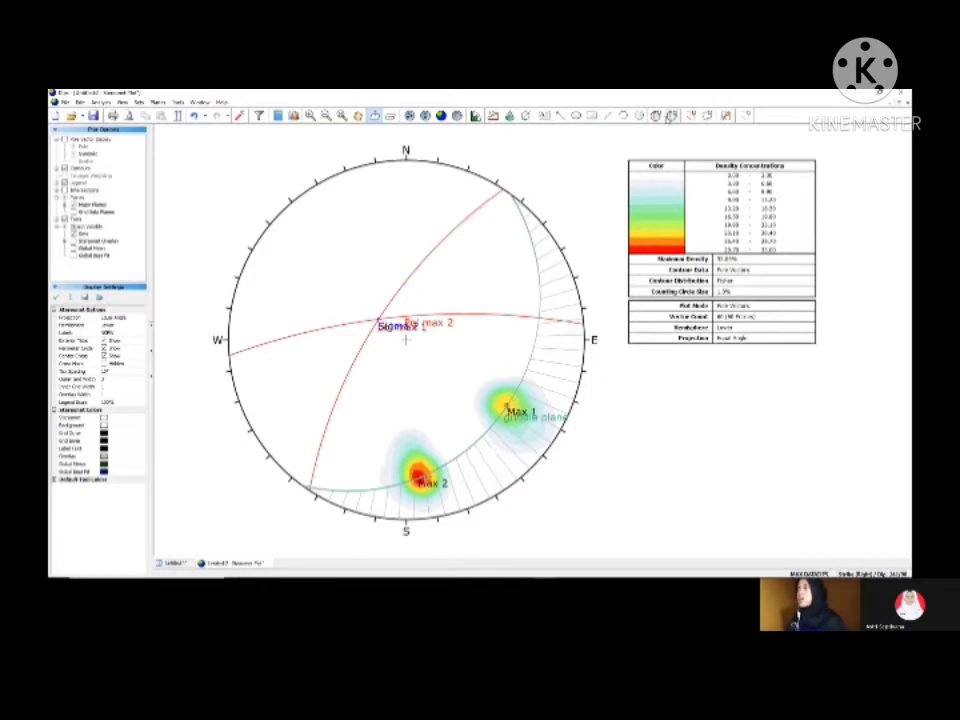
Step: Add a user plane on the girdle plane midway between Max 1 and Max 2, labelled "Sigma 1", showing only its pole and label
{"action": "left_click", "coordinate": [655, 115]}
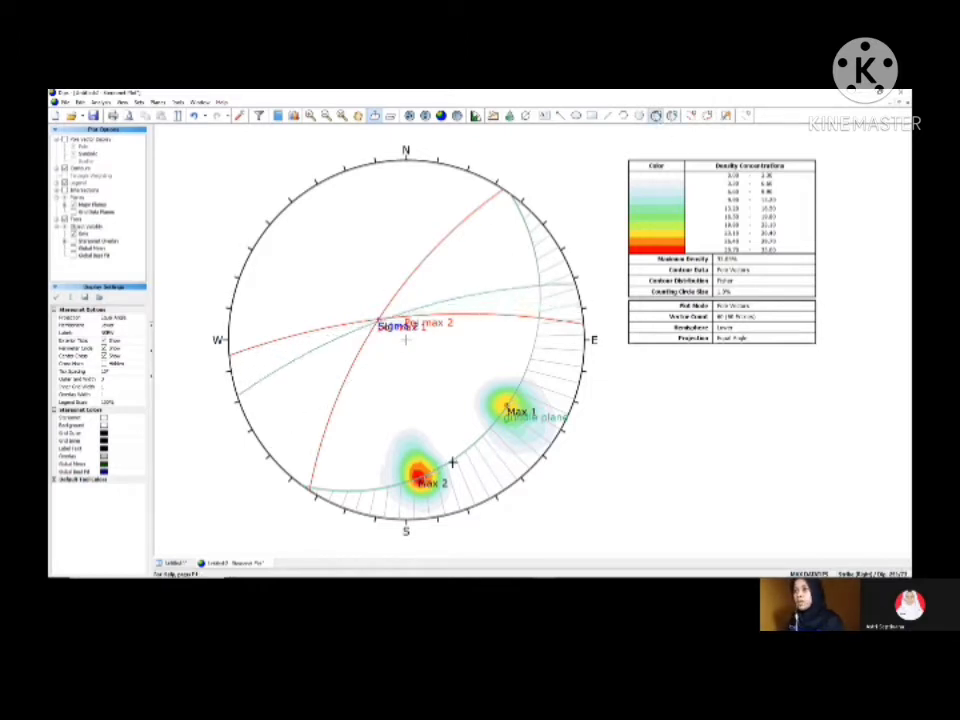
{"action": "left_click", "coordinate": [405, 340]}
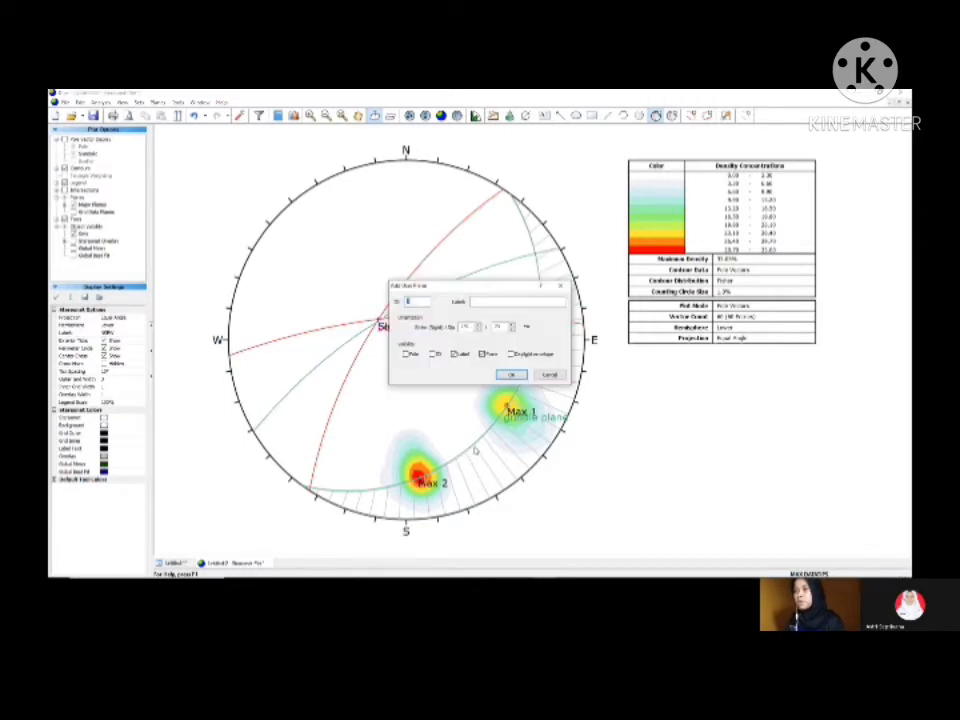
{"action": "left_click", "coordinate": [510, 301]}
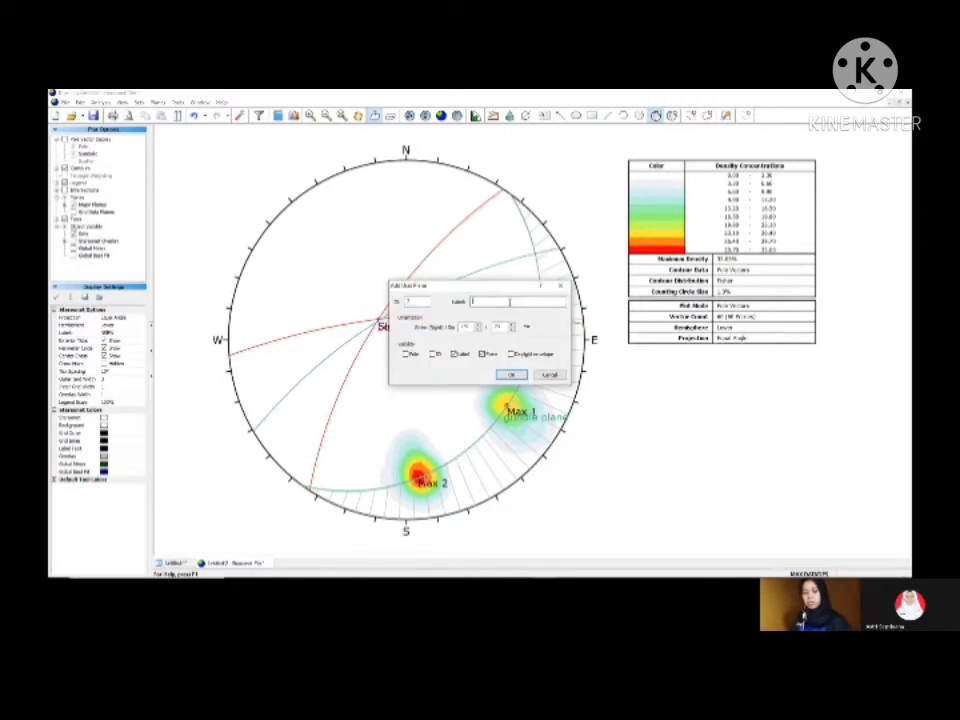
{"action": "type", "text": "Sigma"}
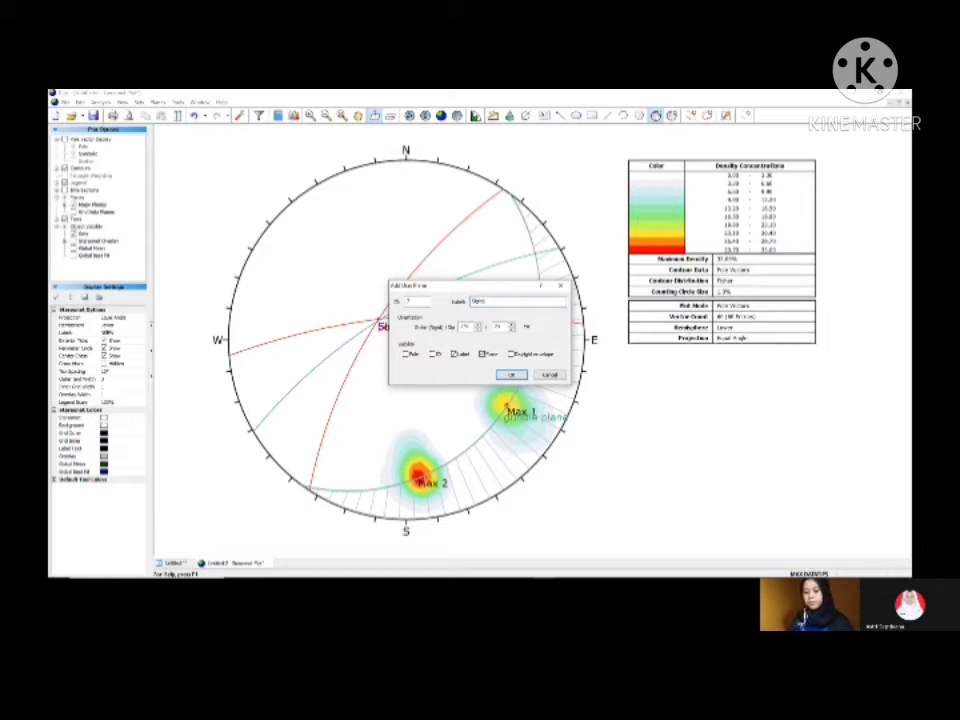
{"action": "type", "text": " 1"}
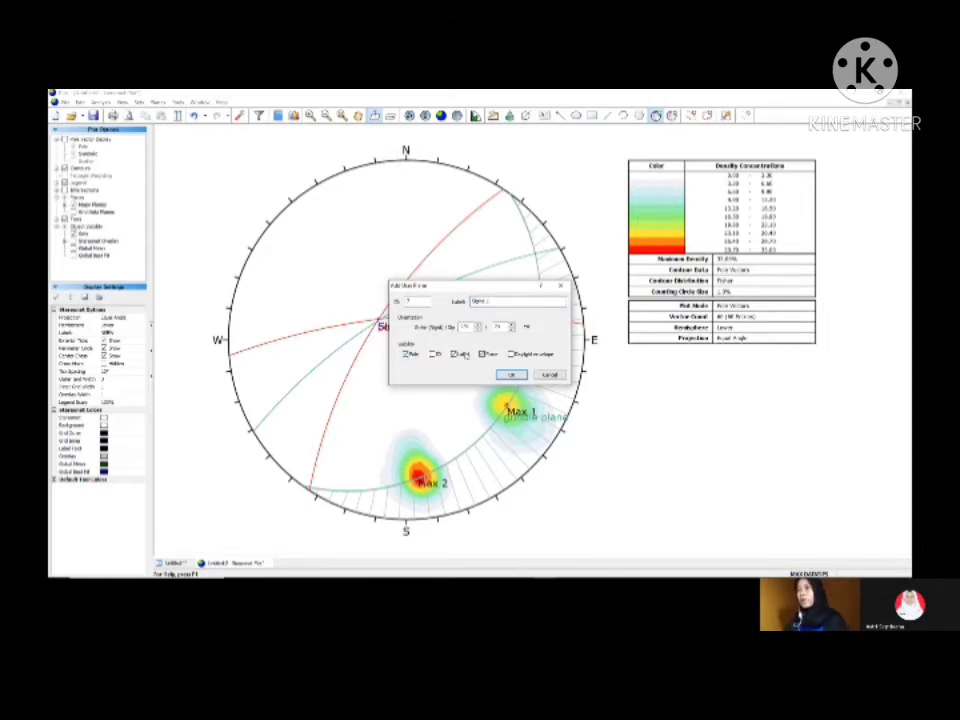
{"action": "left_click", "coordinate": [512, 375]}
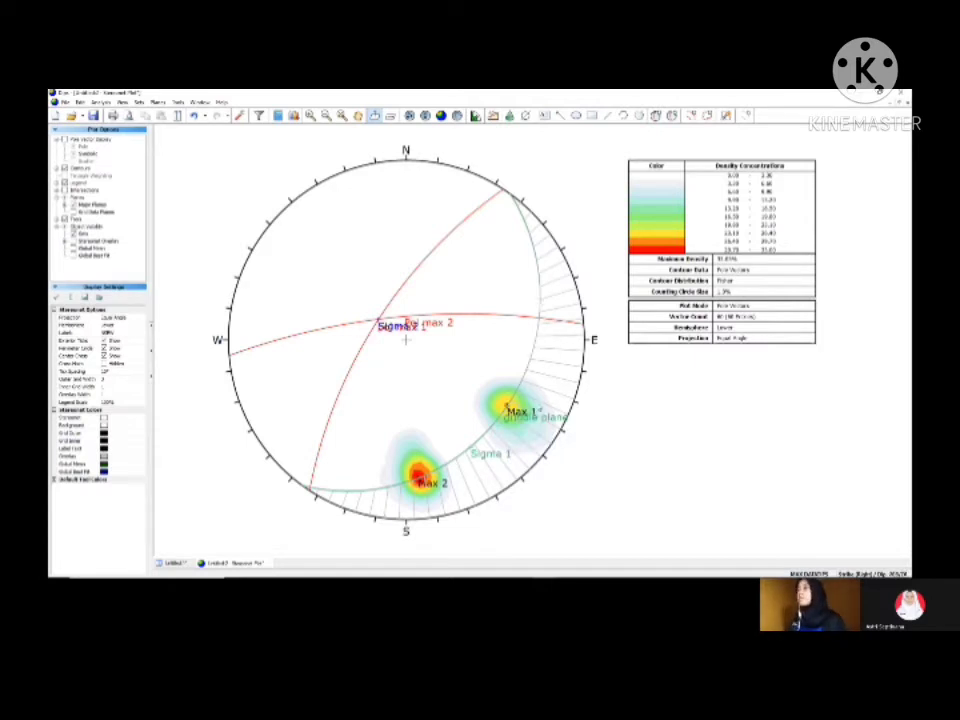
Step: Add a user plane on the northeastern part of the girdle plane, labelled "Sigma 3", showing only its pole and label
{"action": "left_click", "coordinate": [655, 116]}
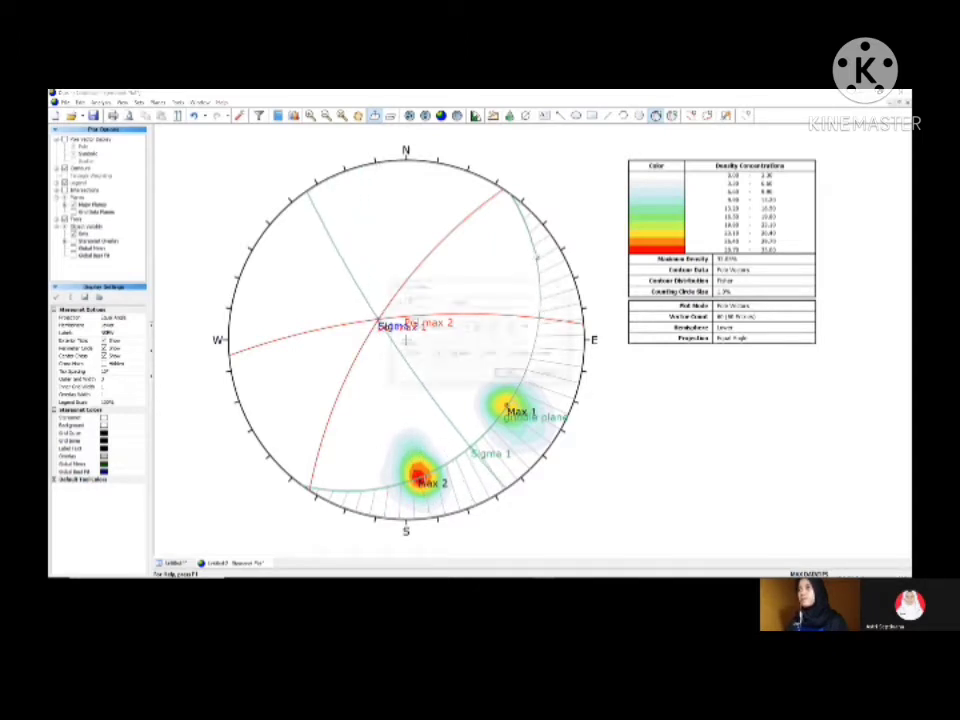
{"action": "left_click", "coordinate": [534, 252]}
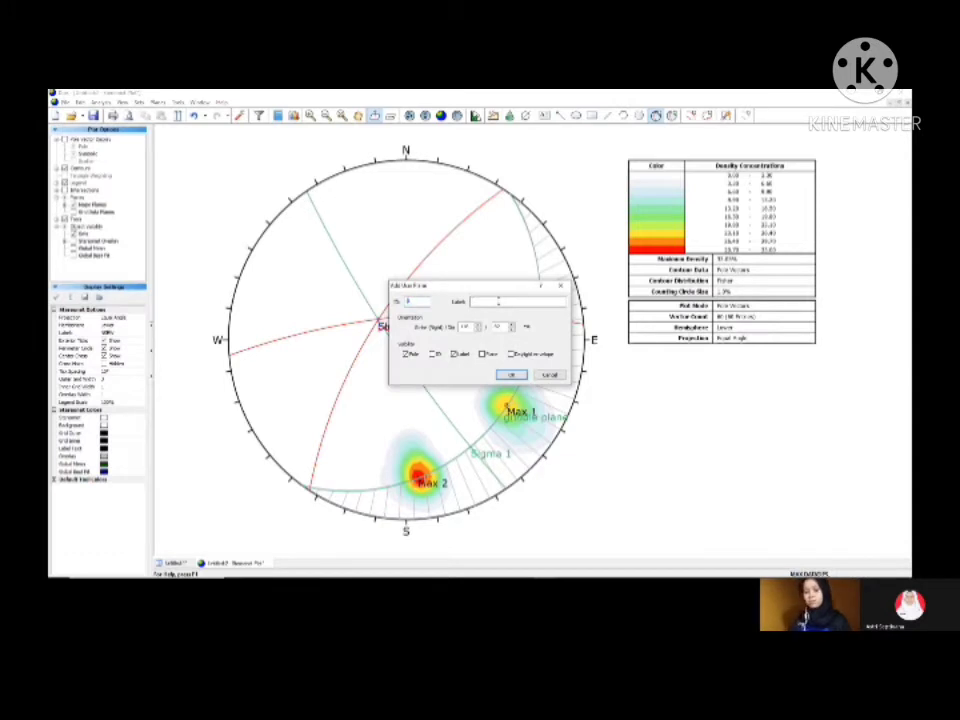
{"action": "type", "text": "S"}
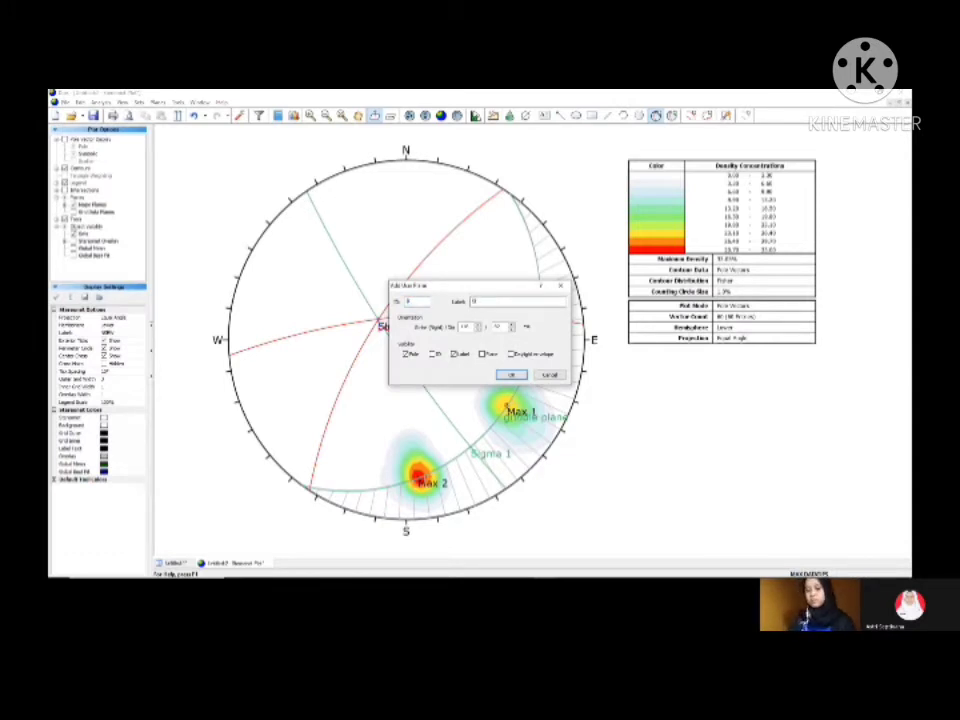
{"action": "type", "text": "igma 3"}
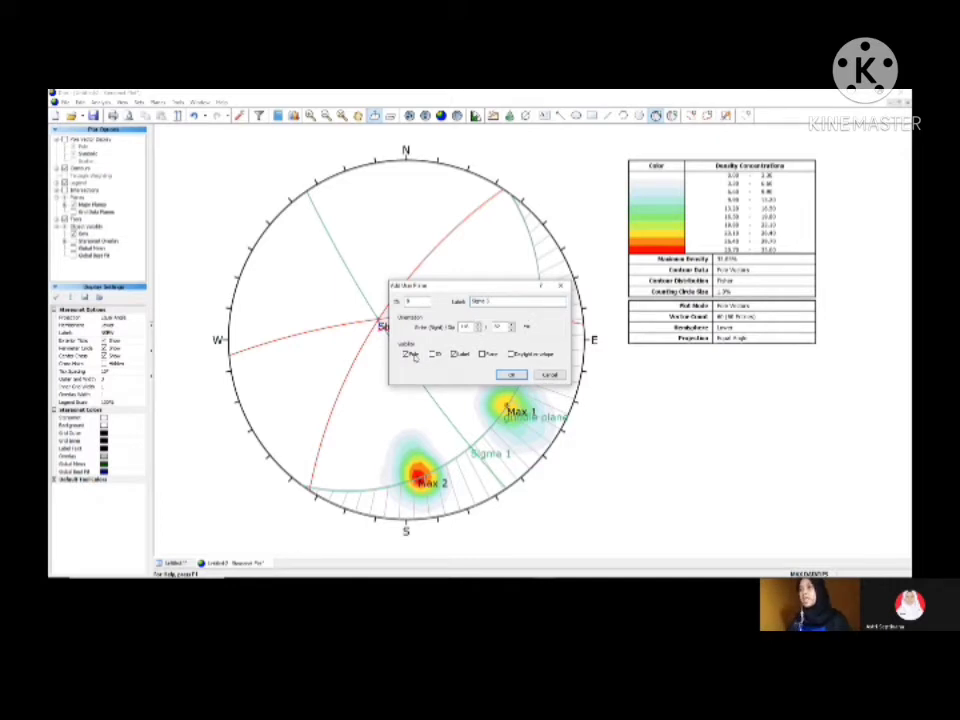
{"action": "left_click", "coordinate": [508, 375]}
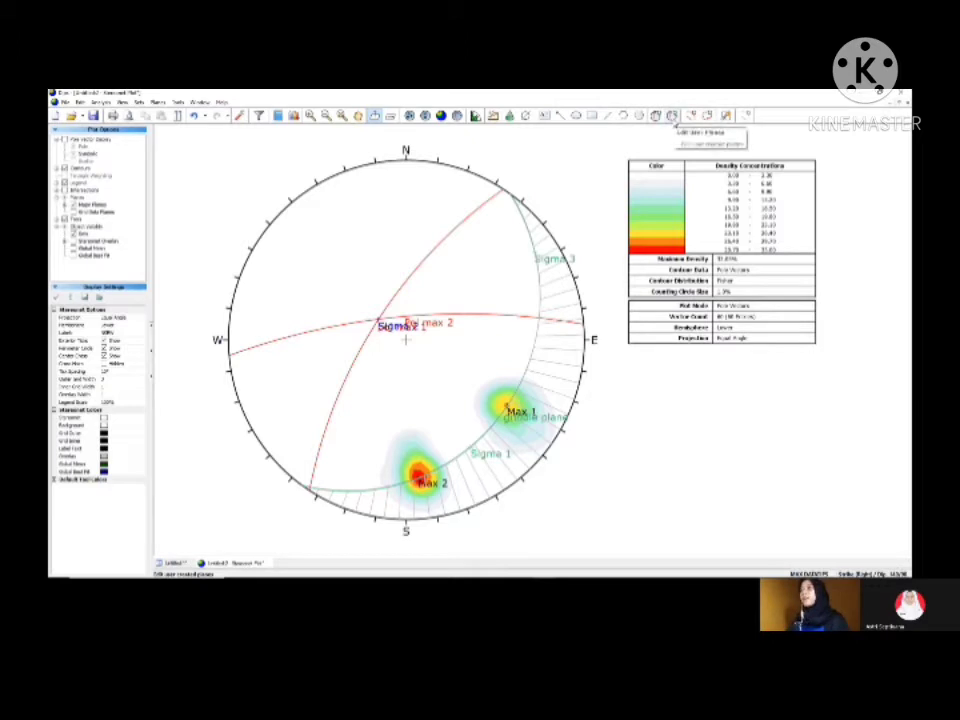
Step: Change the display colour of the Sigma 1 user plane to blue in the user plane settings
{"action": "left_click", "coordinate": [673, 119]}
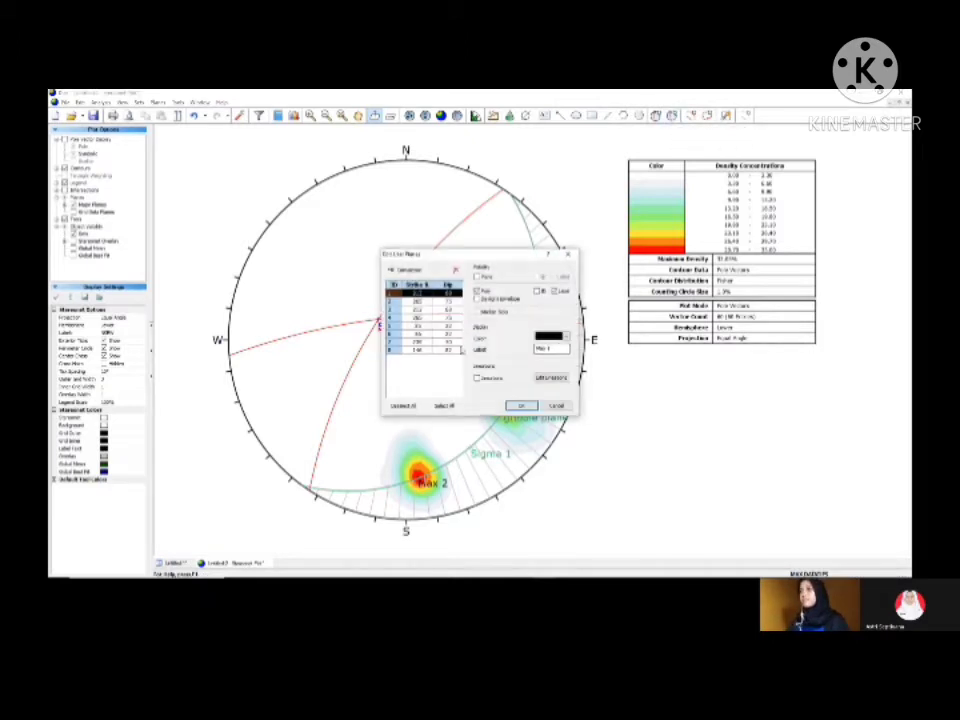
{"action": "left_click", "coordinate": [446, 342]}
{"action": "left_click", "coordinate": [565, 338]}
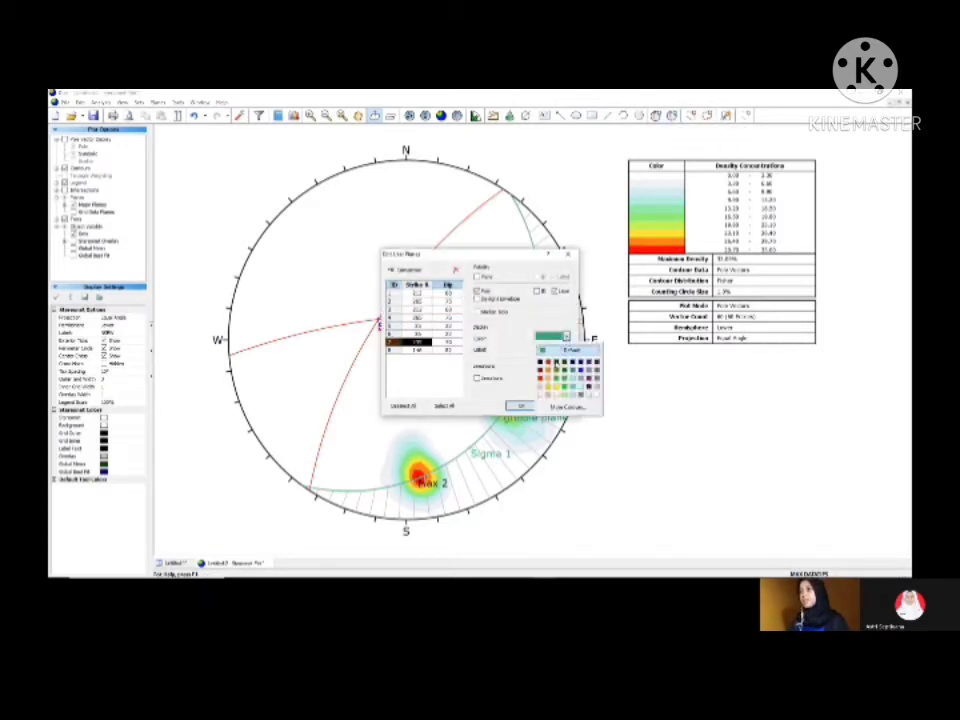
{"action": "left_click", "coordinate": [581, 371]}
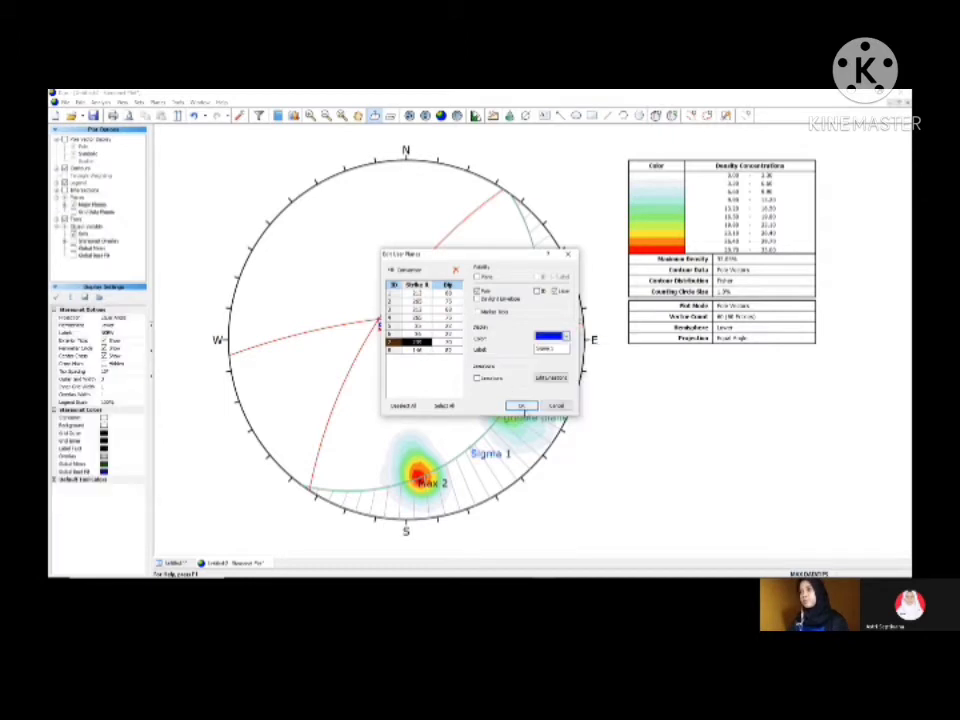
{"action": "left_click", "coordinate": [522, 406]}
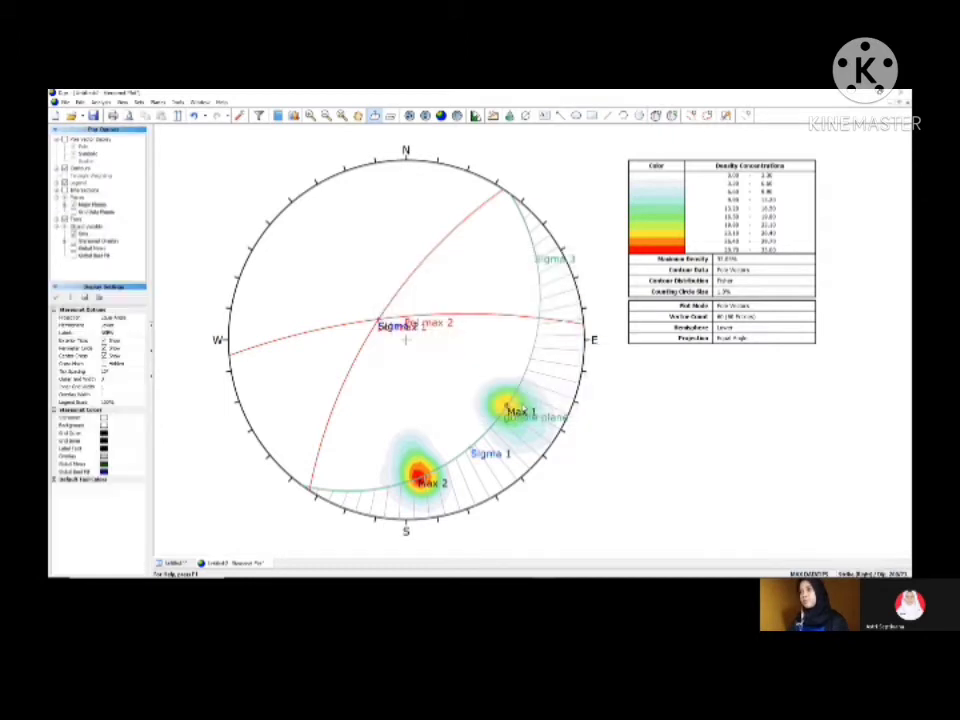
Step: Change the display colour of the Sigma 3 user plane to blue in the user plane settings
{"action": "left_click", "coordinate": [672, 117]}
{"action": "left_click", "coordinate": [449, 349]}
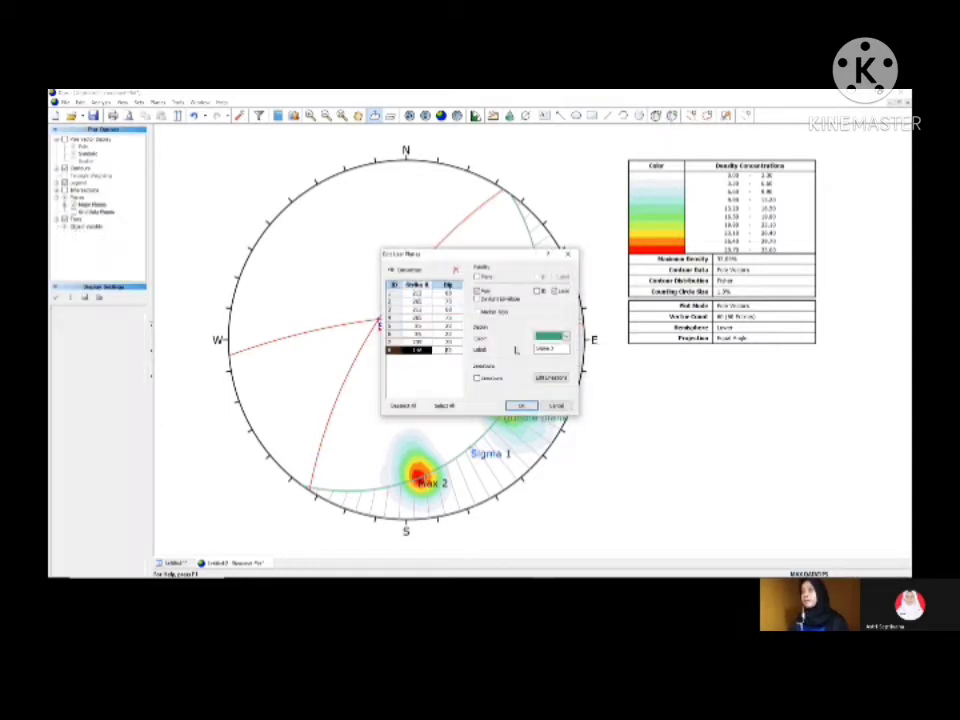
{"action": "left_click", "coordinate": [565, 338]}
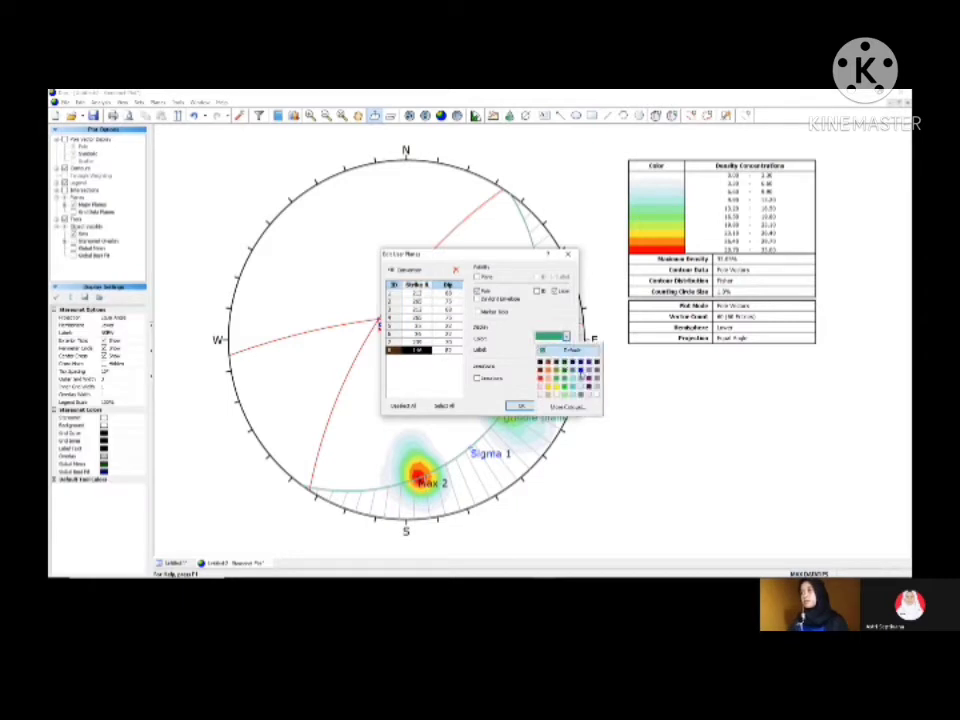
{"action": "left_click", "coordinate": [581, 372]}
{"action": "left_click", "coordinate": [521, 406]}
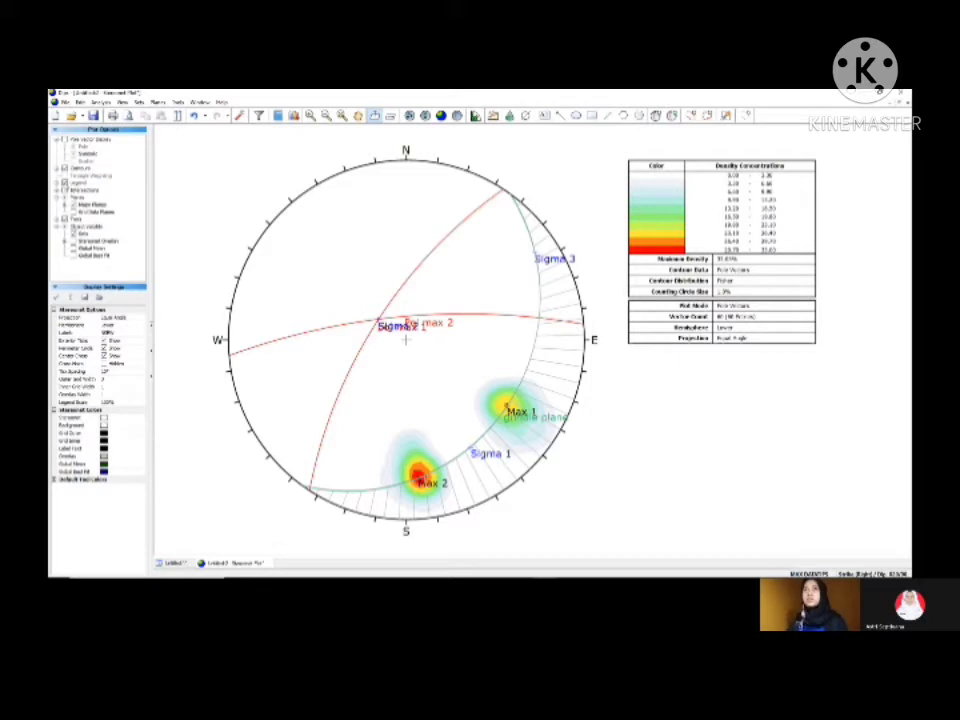
Step: Show the user planes in the stereonet legend and switch the orientation convention to Trend / Plunge
{"action": "left_click", "coordinate": [65, 183]}
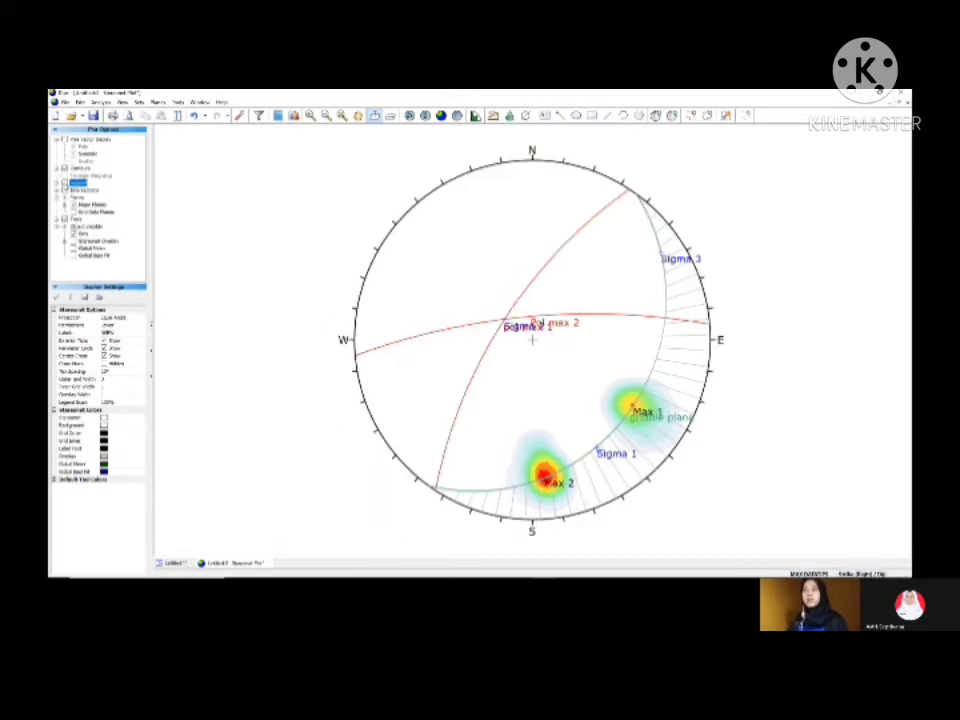
{"action": "left_click", "coordinate": [65, 183]}
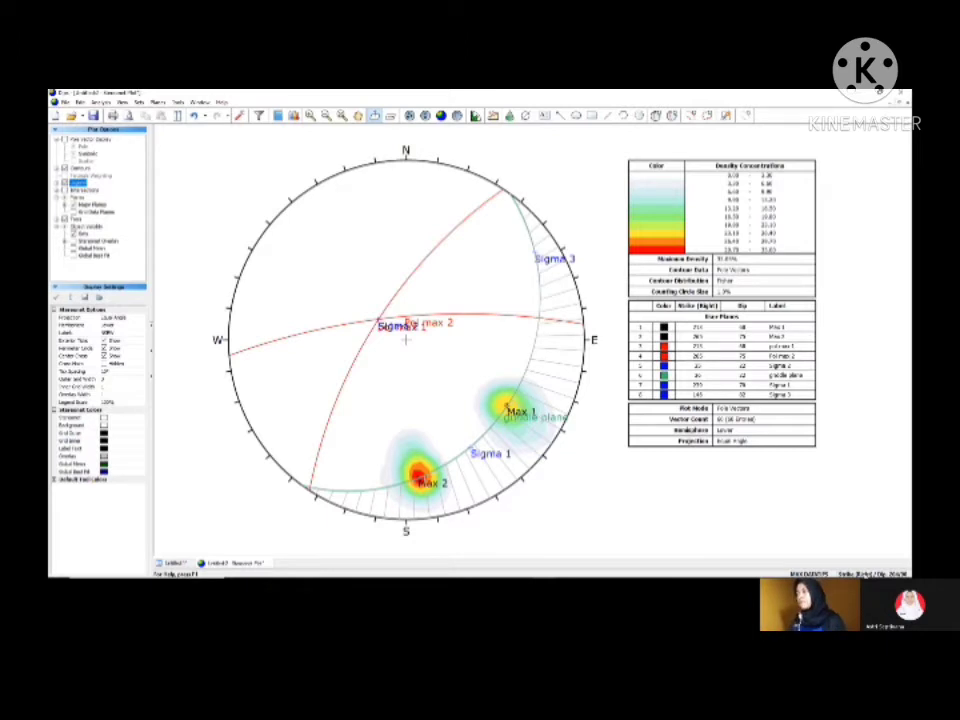
{"action": "left_click", "coordinate": [860, 574]}
{"action": "left_click", "coordinate": [860, 574]}
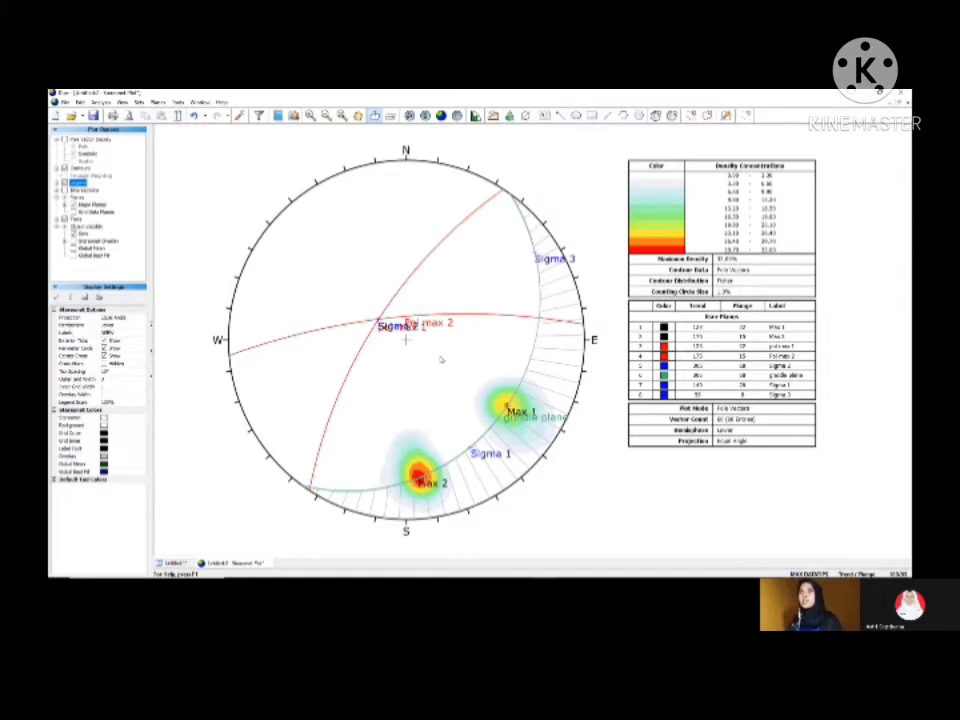
{"action": "left_click", "coordinate": [199, 102]}
{"action": "mouse_move", "coordinate": [177, 104]}
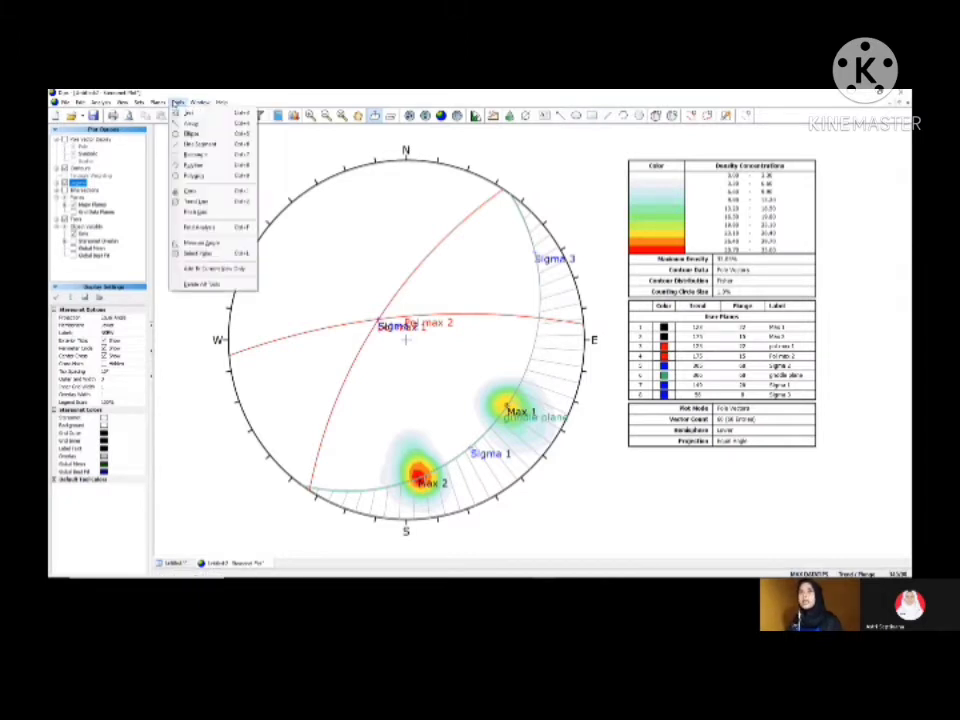
{"action": "left_click", "coordinate": [202, 284]}
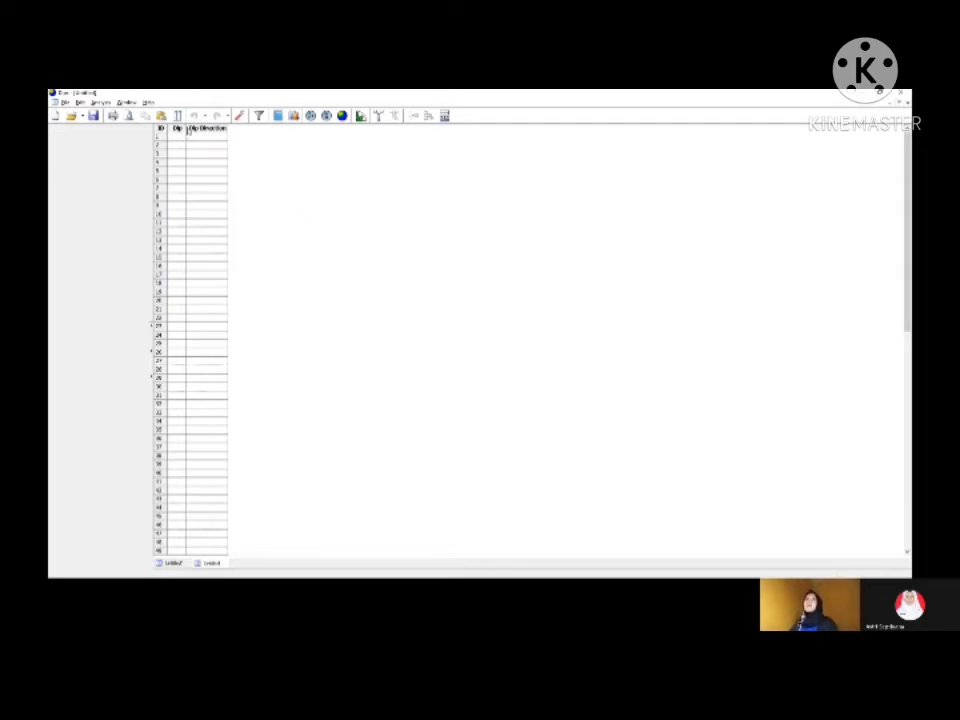
Step: In a new project, set the global orientation format to Strike (Right) / Dip in the project settings
{"action": "left_click", "coordinate": [239, 118]}
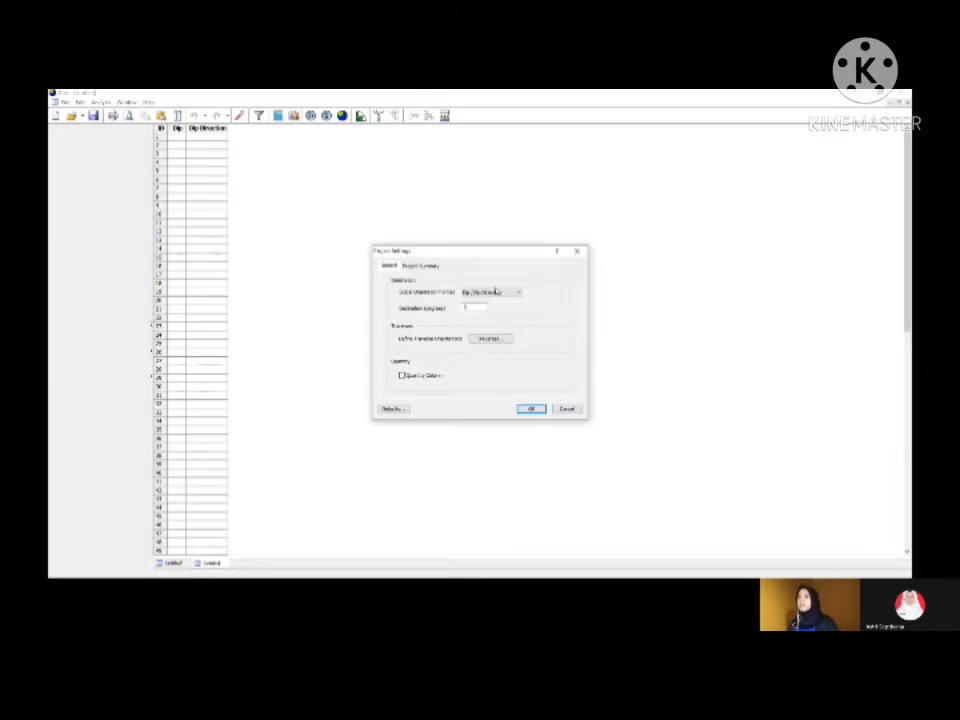
{"action": "left_click", "coordinate": [499, 292]}
{"action": "left_click", "coordinate": [490, 306]}
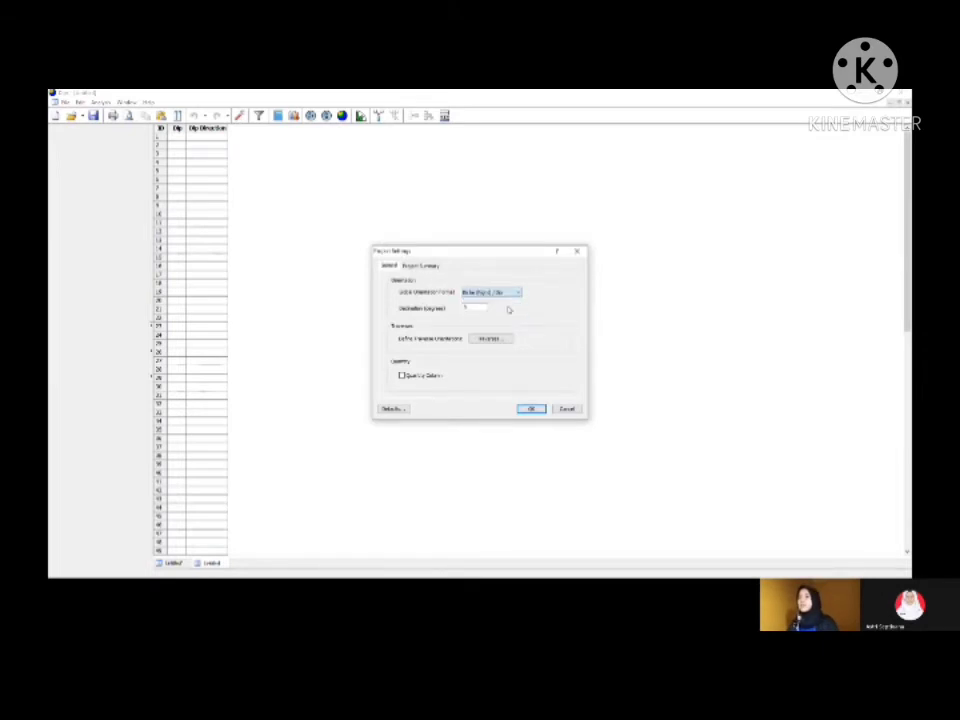
{"action": "left_click", "coordinate": [531, 409]}
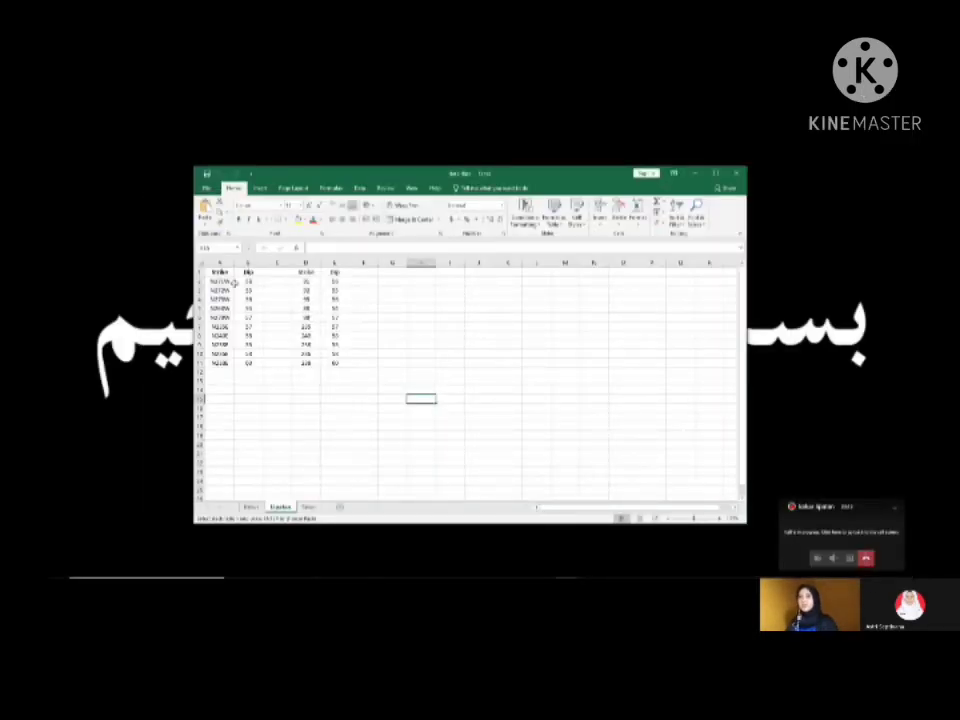
Step: Switch to Excel and copy the numeric strike and dip values in D2:E11 of the Lipatan sheet
{"action": "left_click_drag", "start_coordinate": [210, 272], "coordinate": [250, 362]}
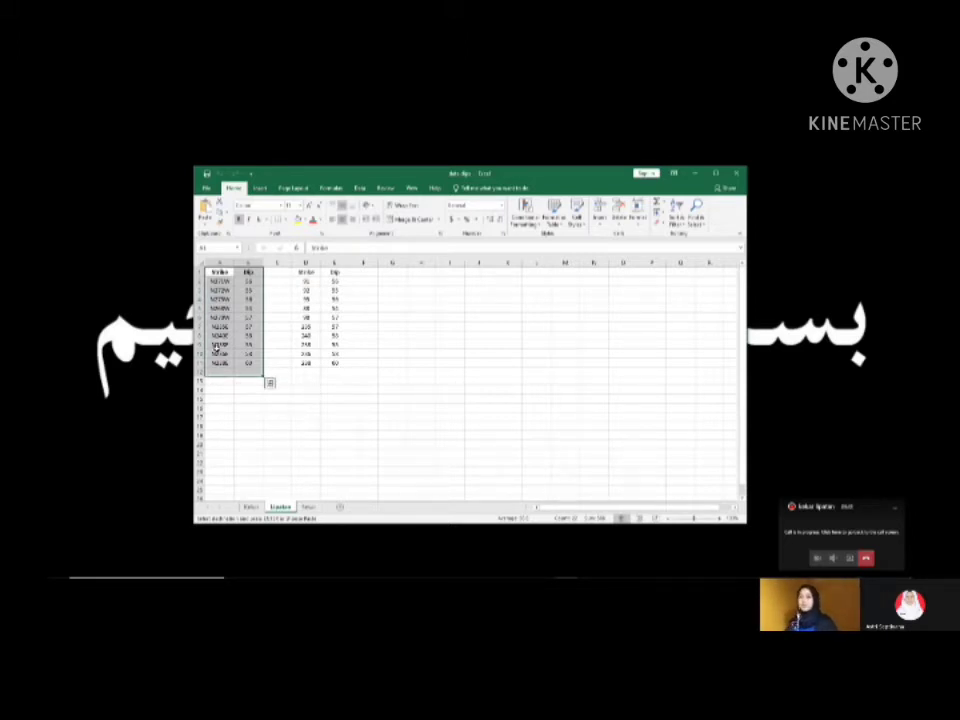
{"action": "left_click", "coordinate": [216, 282]}
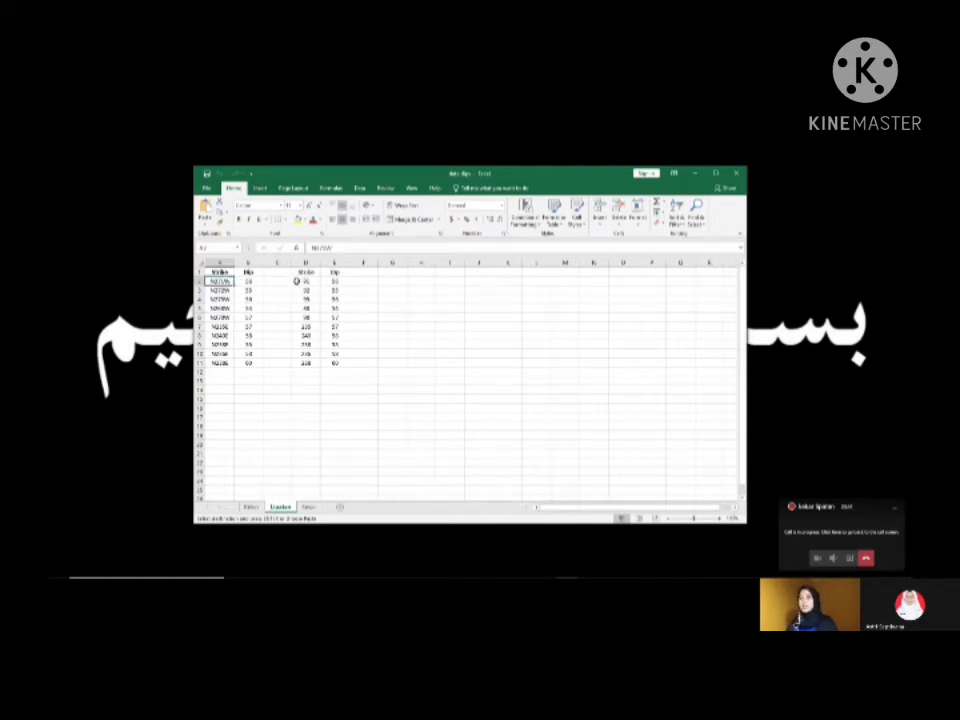
{"action": "left_click_drag", "start_coordinate": [302, 282], "coordinate": [332, 367]}
{"action": "left_click", "coordinate": [412, 364]}
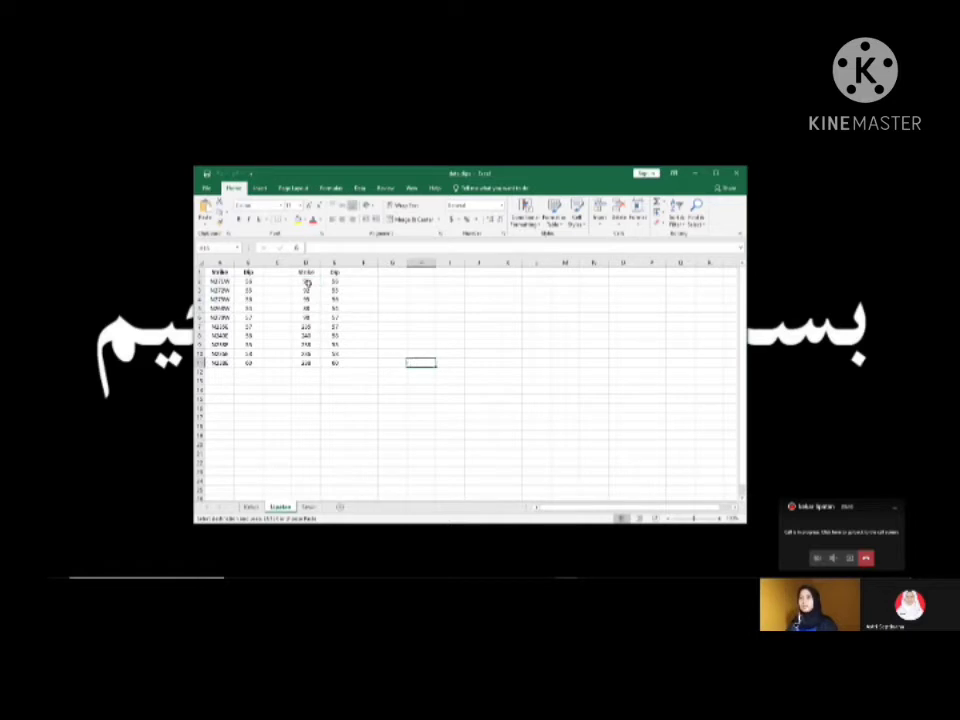
{"action": "left_click_drag", "start_coordinate": [307, 283], "coordinate": [335, 361]}
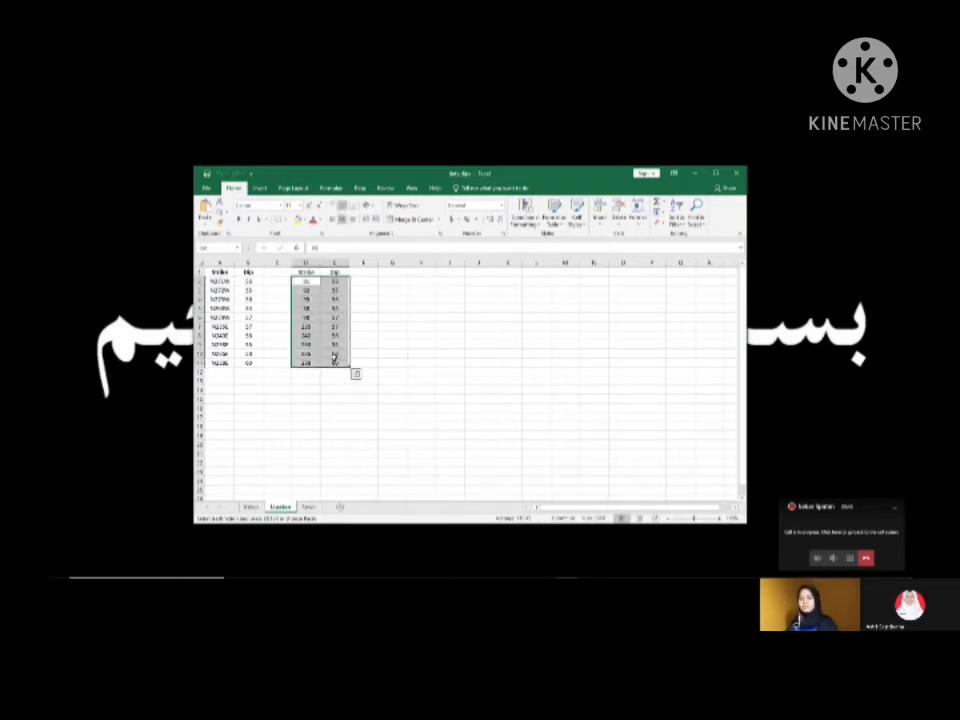
{"action": "key", "text": "ctrl+c"}
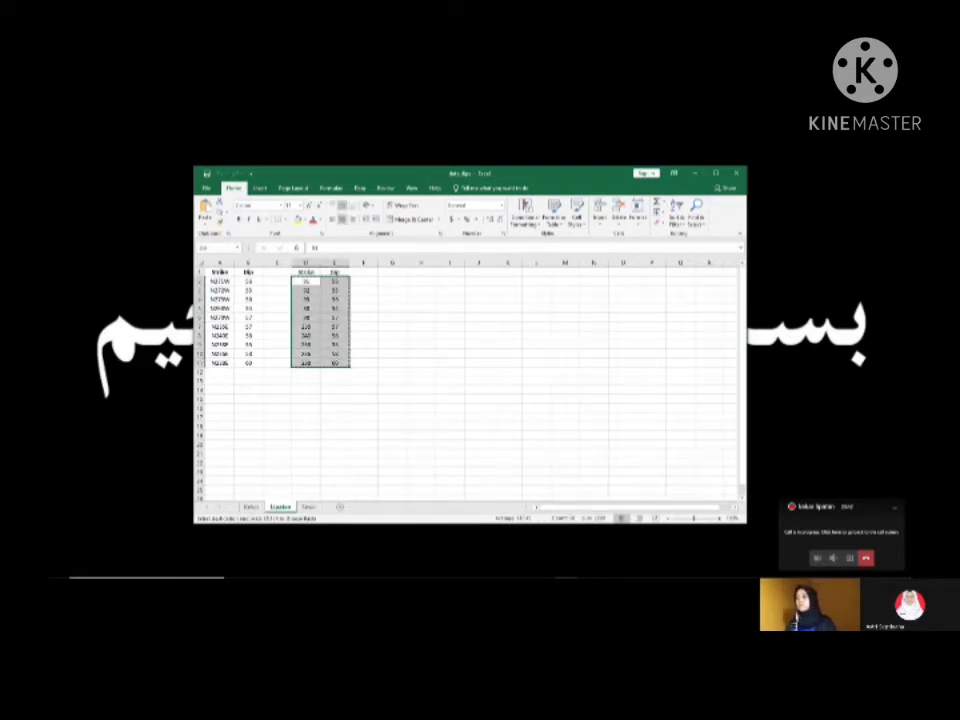
Step: Switch to Dips, paste the copied strike and dip values from row 1, and plot them as pole density contours on a stereonet
{"action": "mouse_move", "coordinate": [544, 568]}
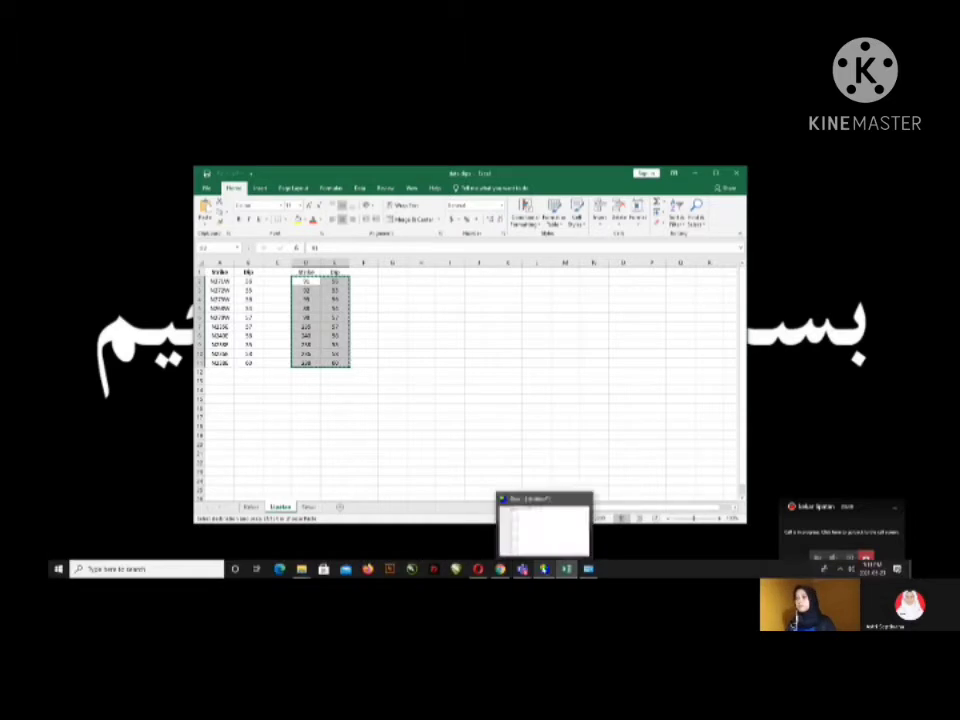
{"action": "left_click", "coordinate": [543, 541]}
{"action": "left_click", "coordinate": [186, 143]}
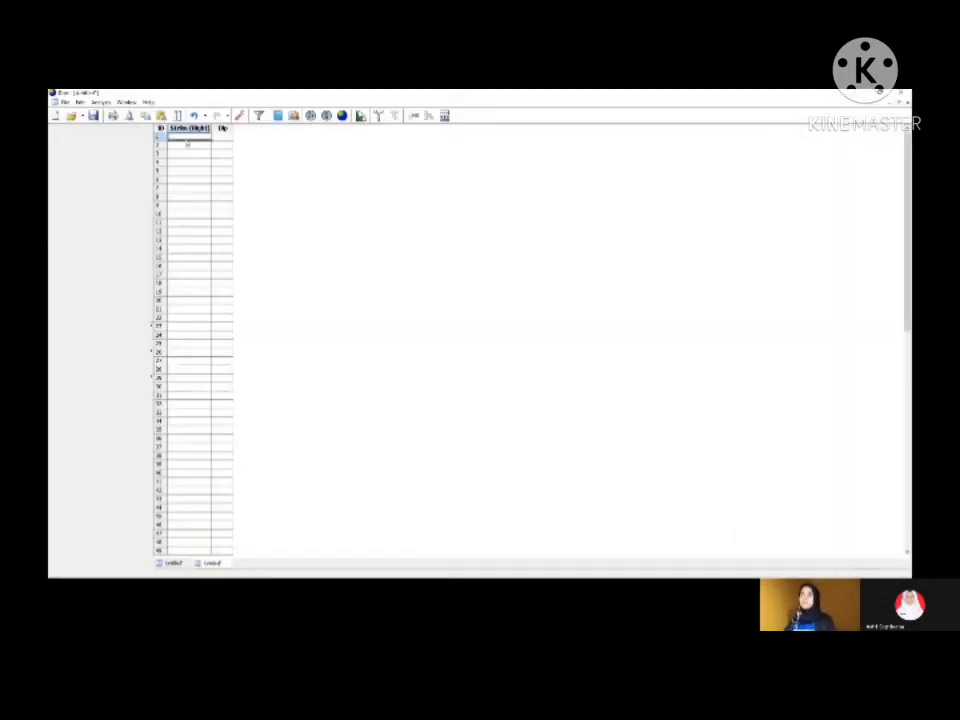
{"action": "key", "text": "ctrl+v"}
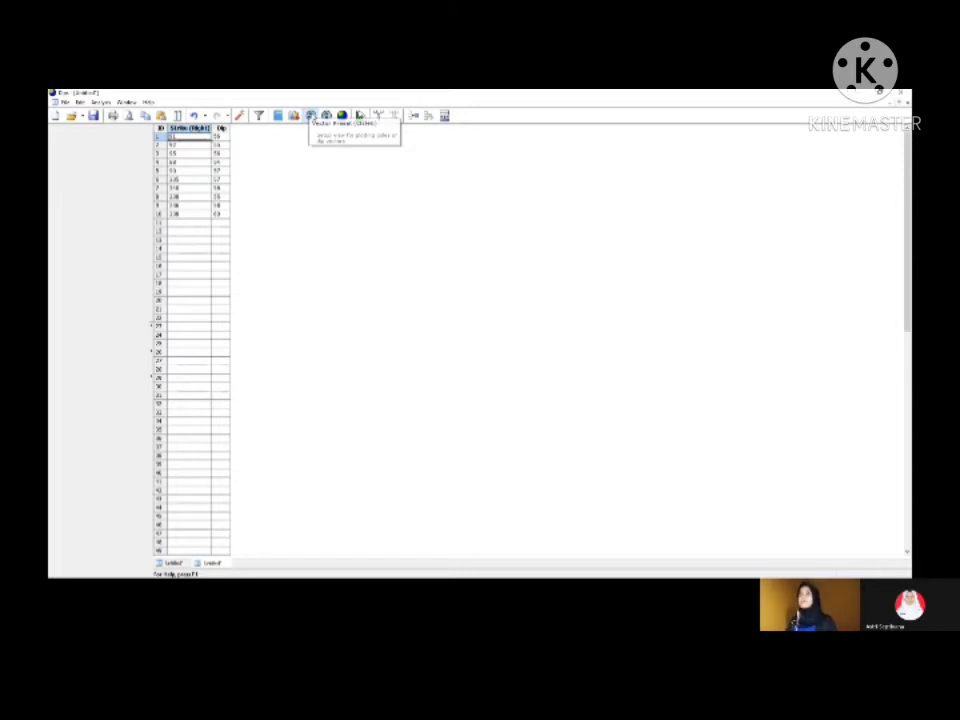
{"action": "left_click", "coordinate": [311, 116]}
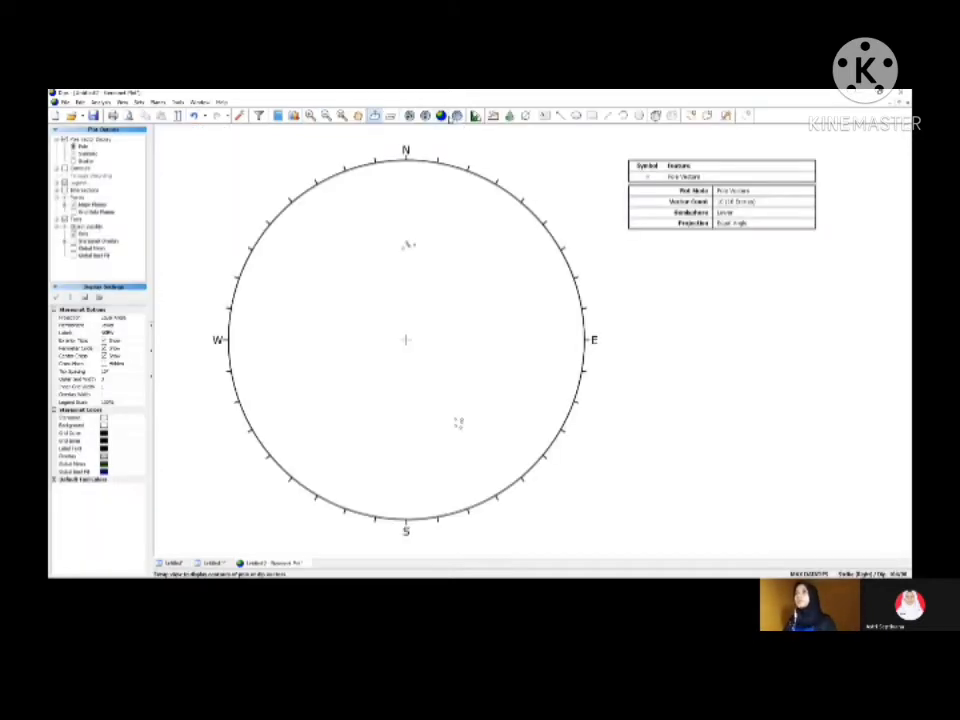
{"action": "left_click", "coordinate": [446, 118]}
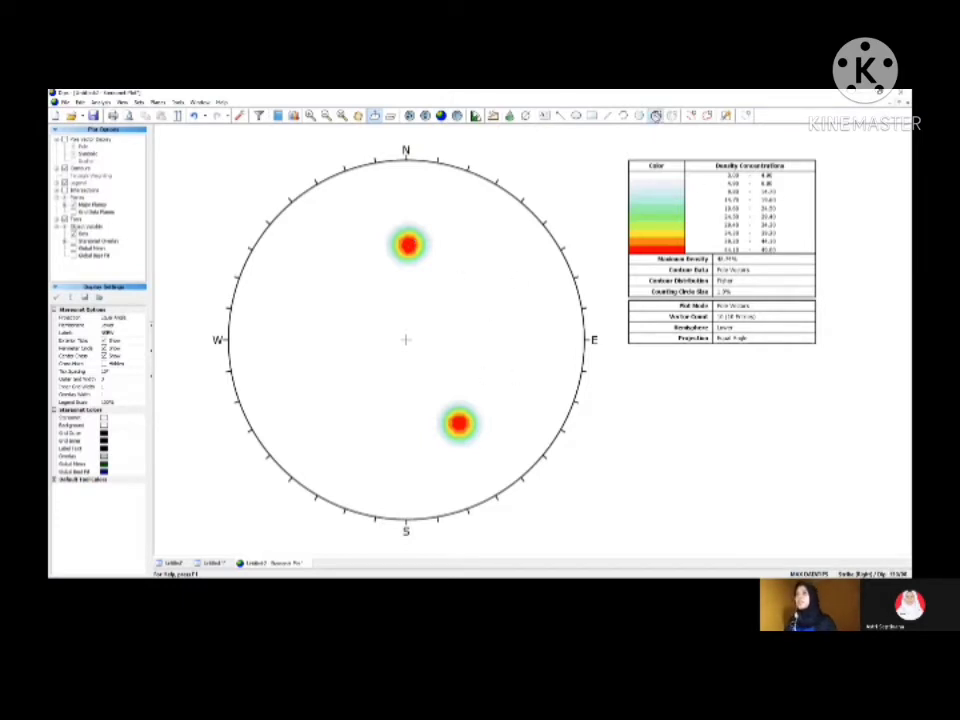
Step: Add a user plane at the centre of the northern pole concentration, labelled "Max 1", showing only its pole and label
{"action": "left_click", "coordinate": [656, 117]}
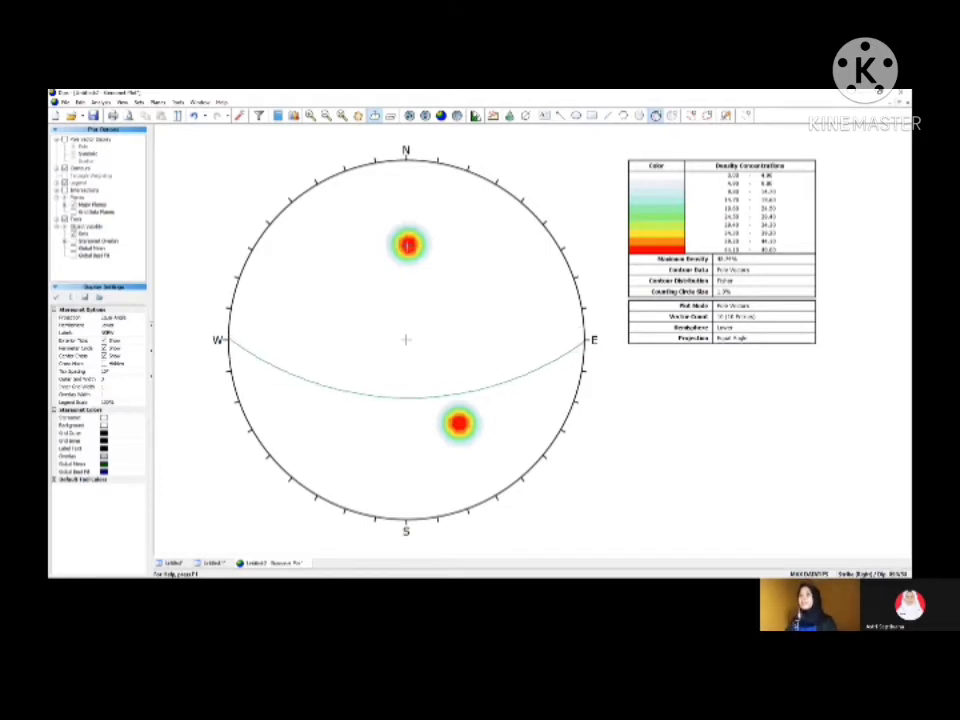
{"action": "left_click", "coordinate": [408, 245]}
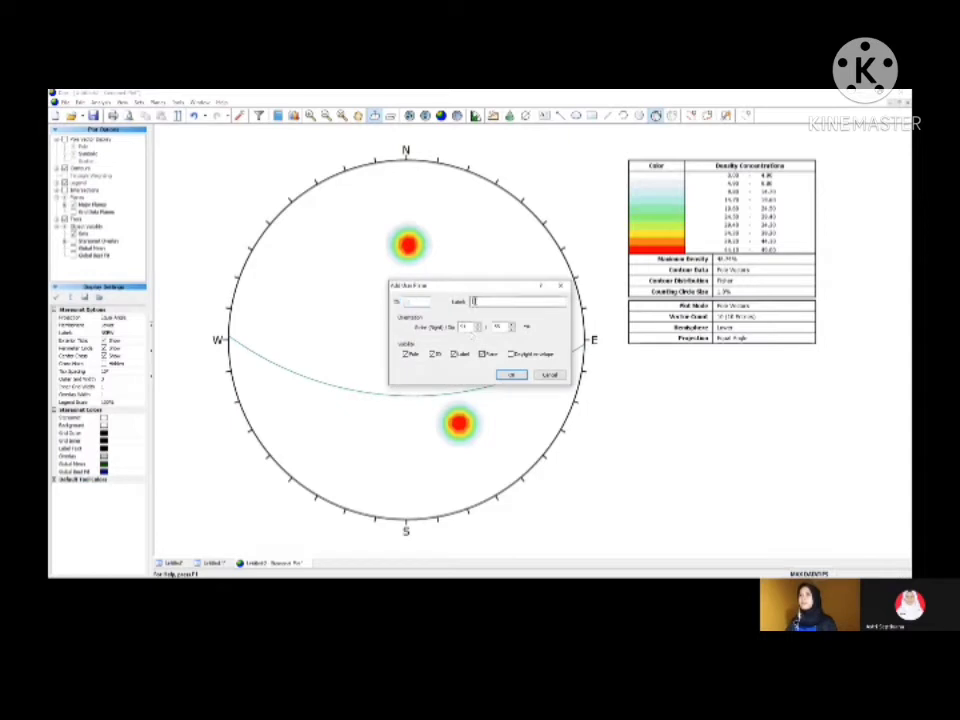
{"action": "type", "text": "Mean 1"}
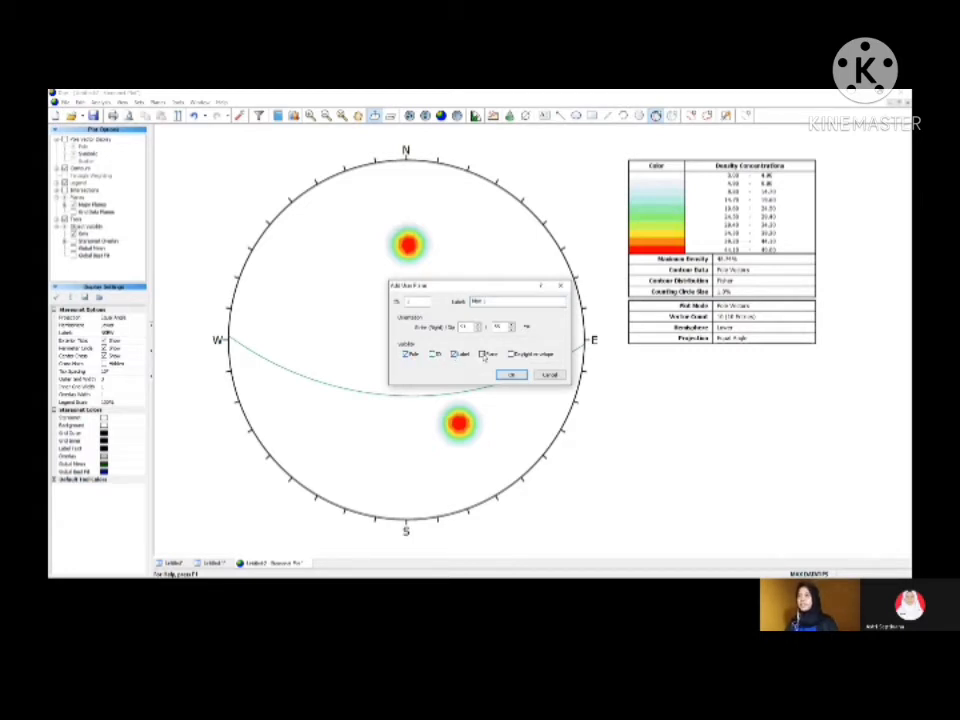
{"action": "left_click", "coordinate": [511, 374]}
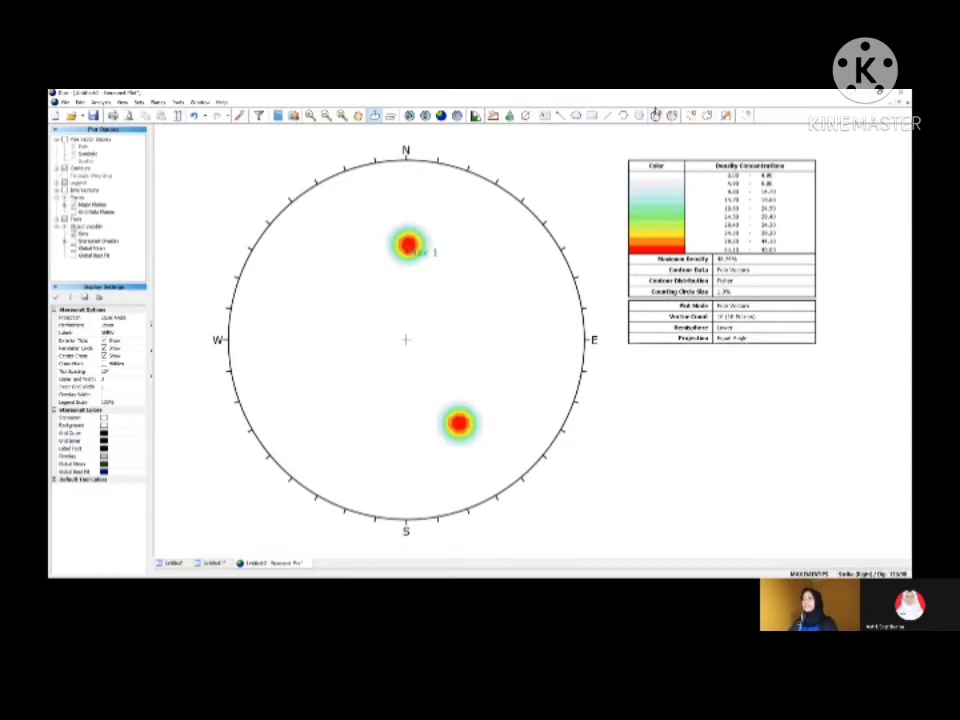
Step: Add a user plane at the centre of the southeastern pole concentration, labelled "Max 2", showing only its pole and label
{"action": "left_click", "coordinate": [655, 113]}
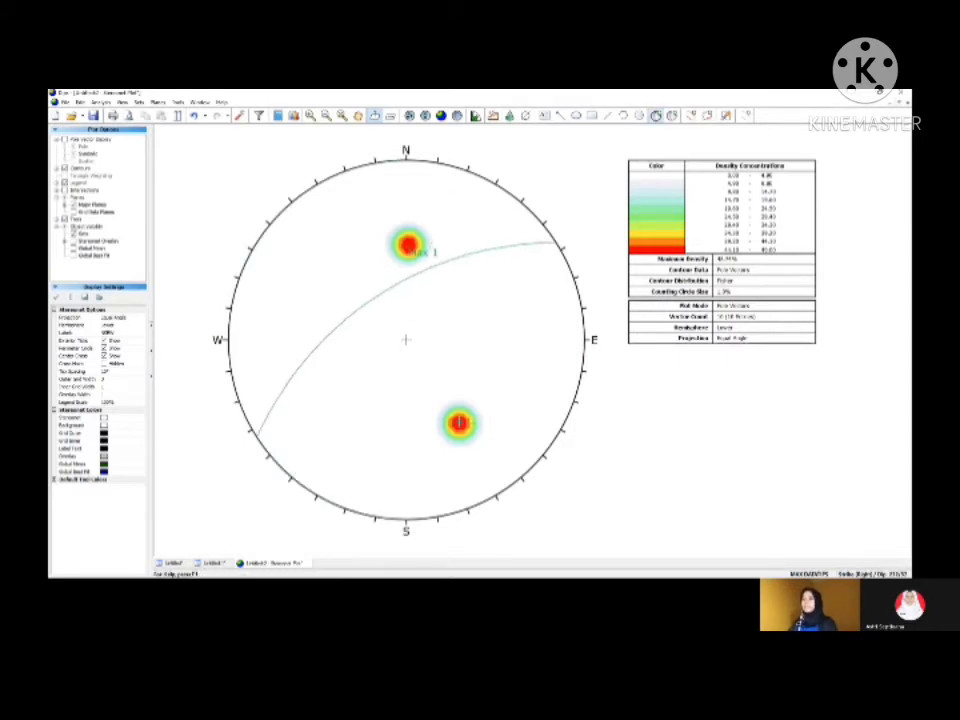
{"action": "left_click", "coordinate": [458, 423]}
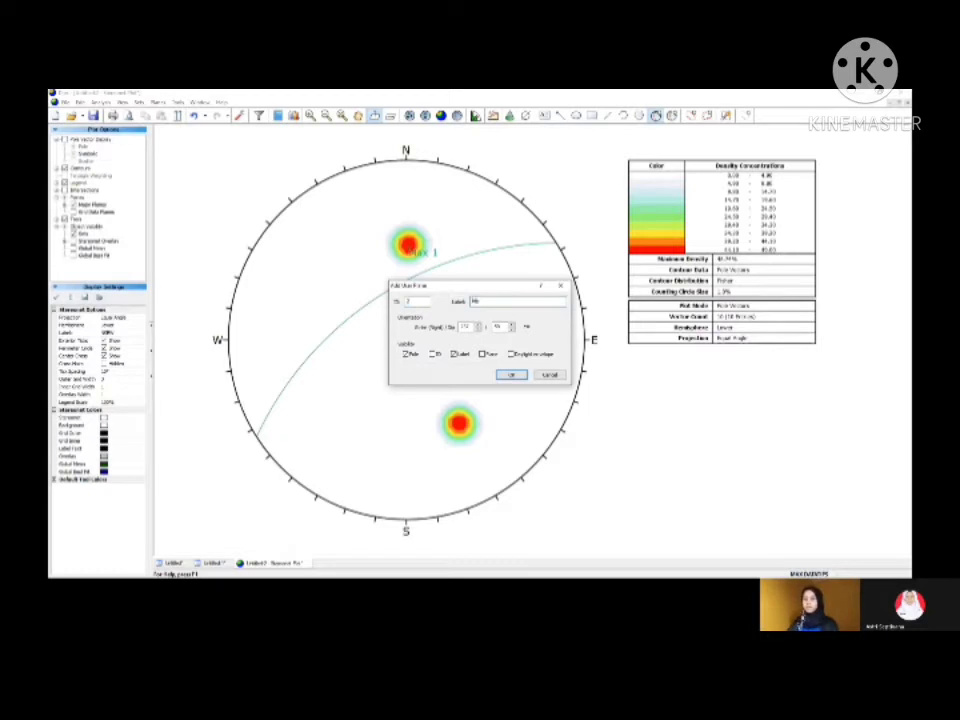
{"action": "left_click", "coordinate": [510, 375]}
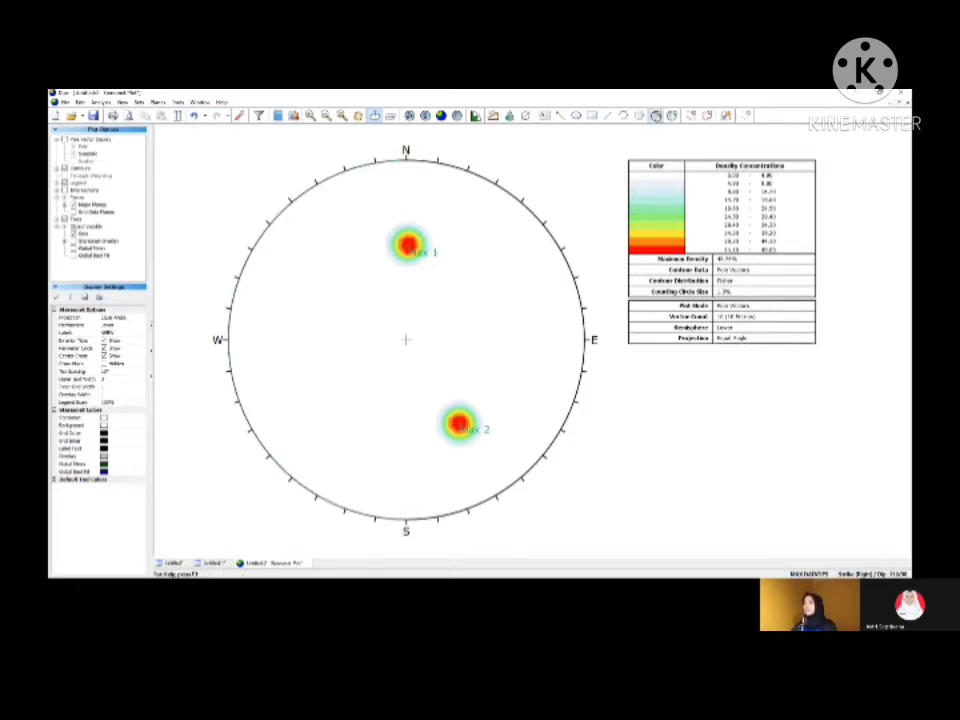
Step: Add a user plane whose great circle passes through Max 1 and Max 2, labelled "Sigma 2", showing only its pole and label
{"action": "left_click", "coordinate": [656, 116]}
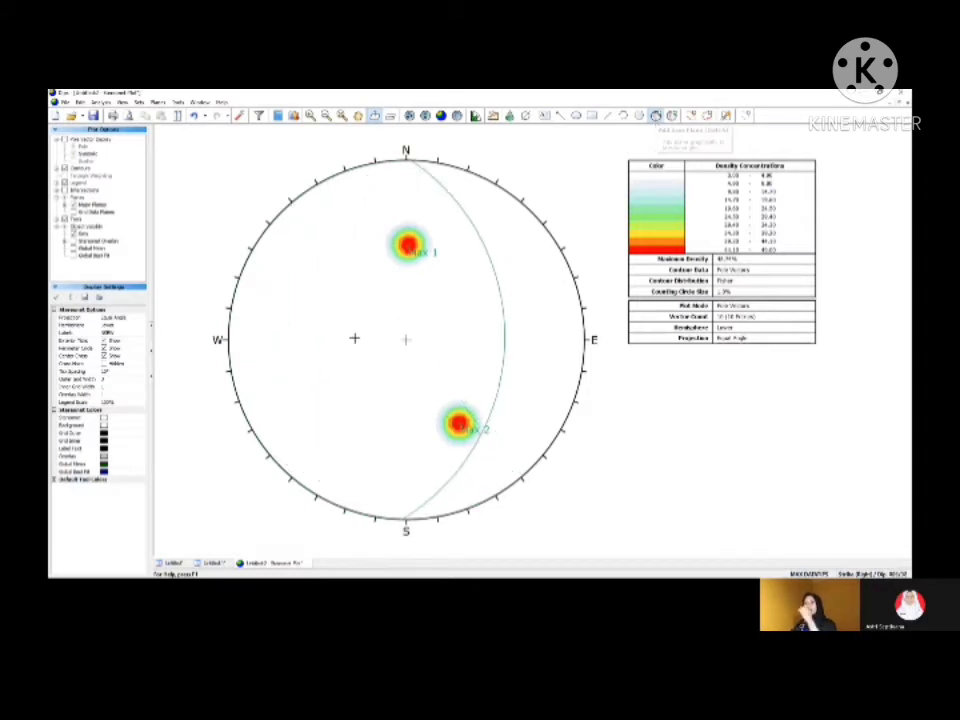
{"action": "left_click", "coordinate": [296, 373]}
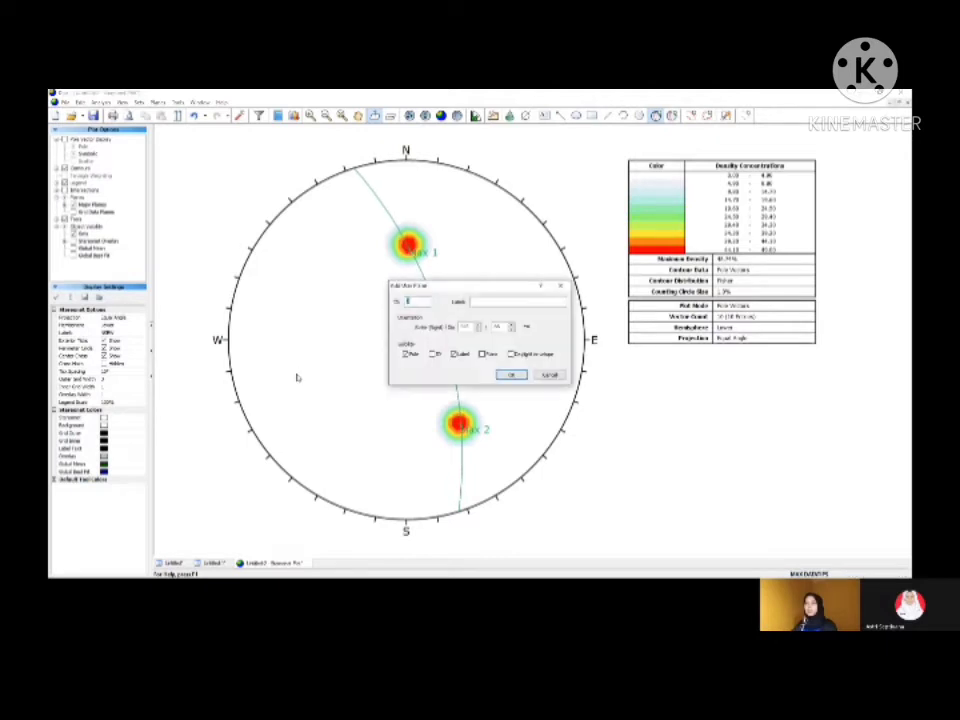
{"action": "type", "text": "Slop"}
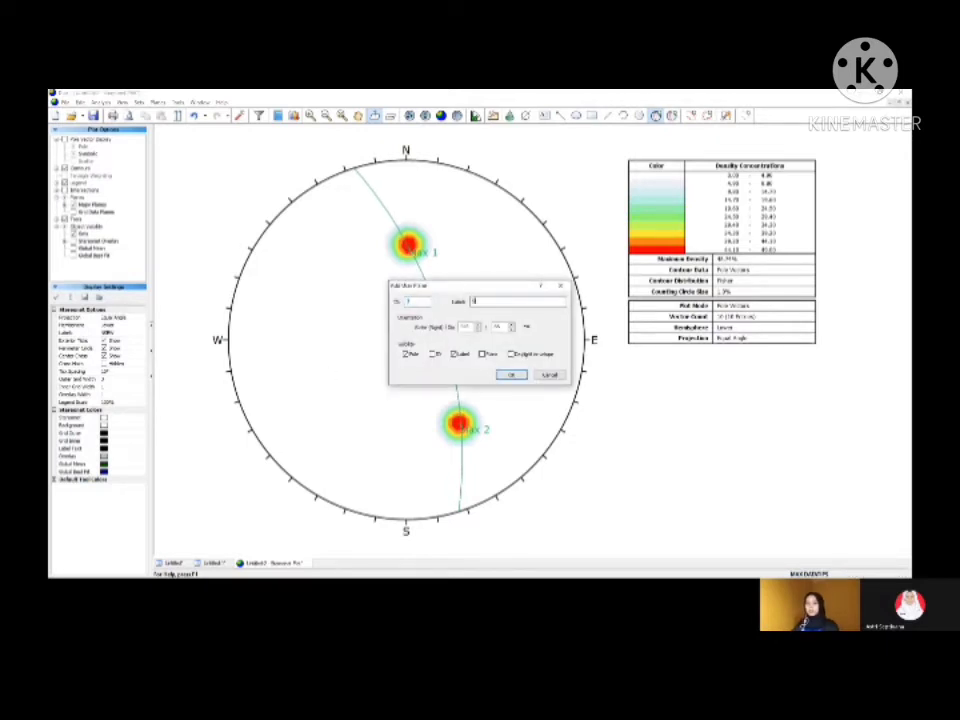
{"action": "type", "text": "e 2"}
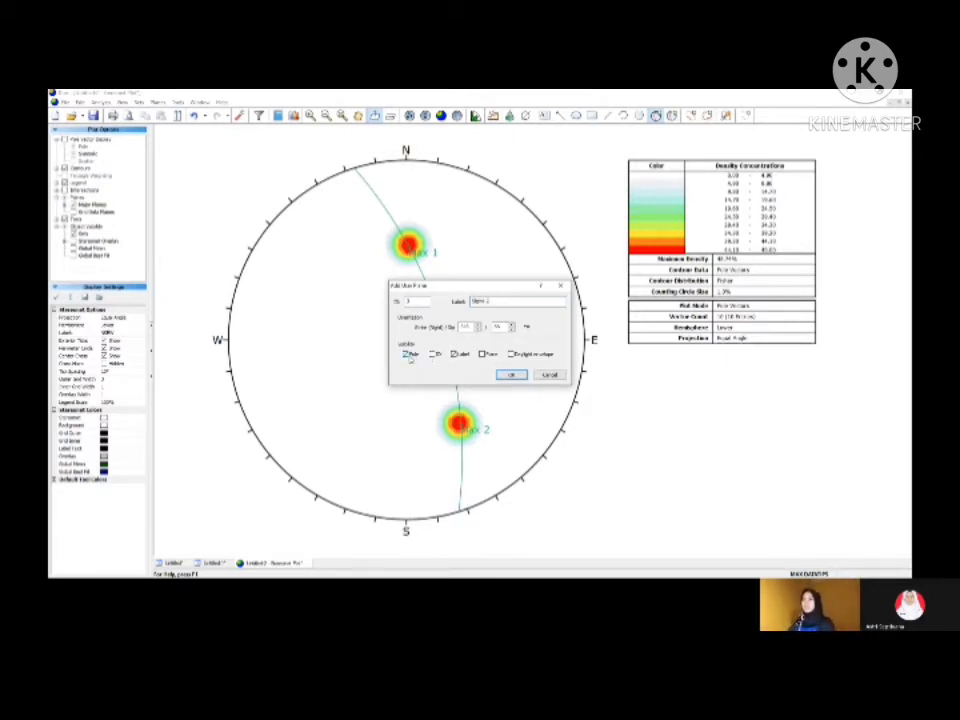
{"action": "left_click", "coordinate": [513, 375]}
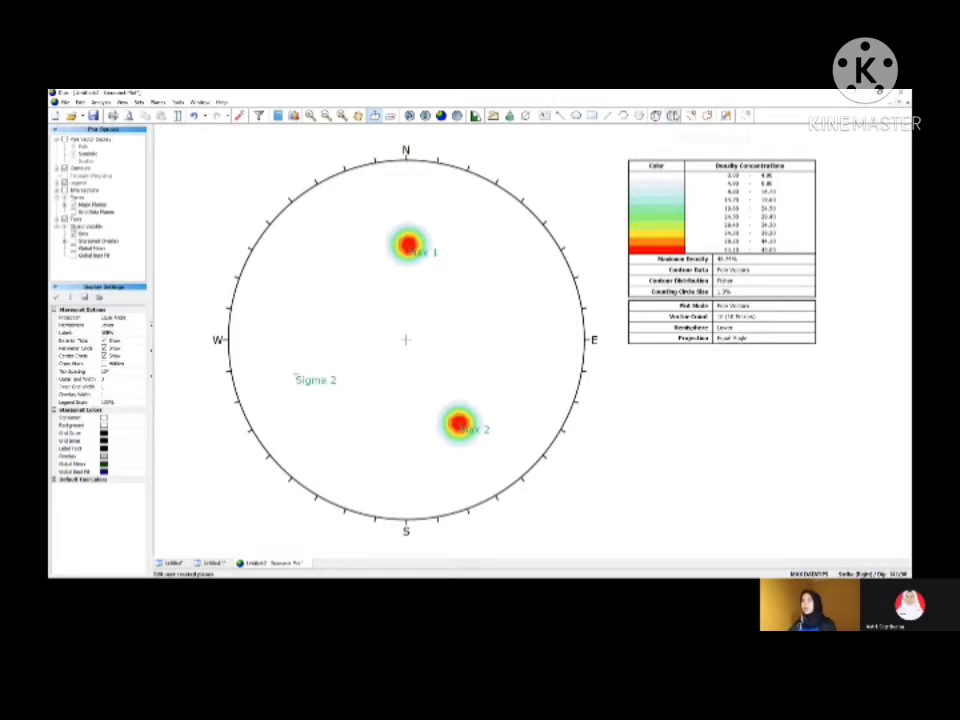
Step: Set the display colour of the Max 1 and Max 2 user planes to black and of Sigma 2 to red
{"action": "left_click", "coordinate": [673, 117]}
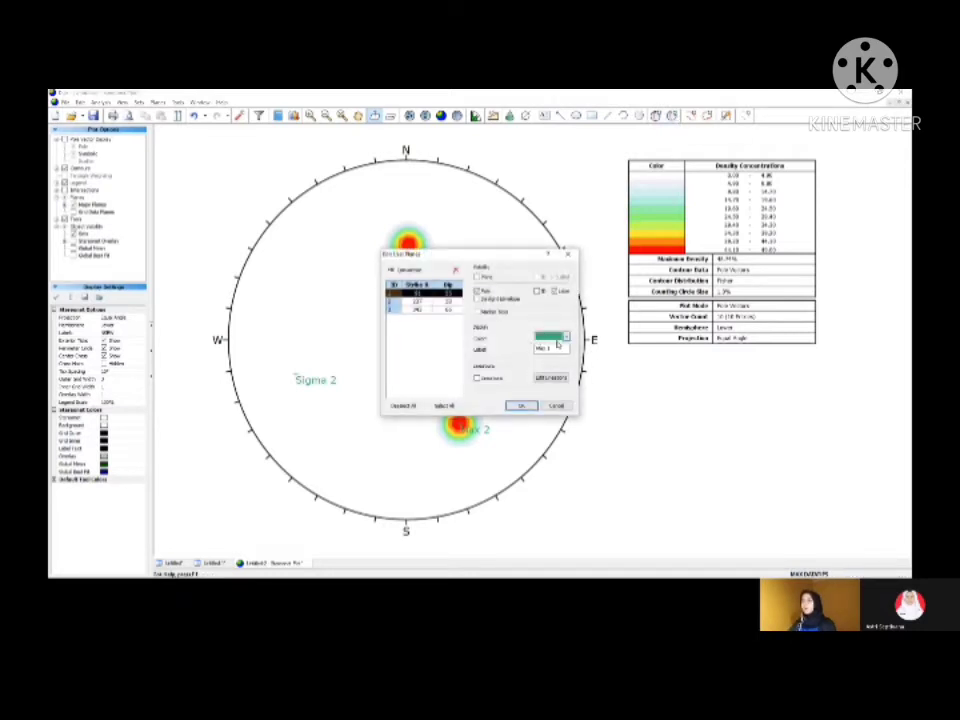
{"action": "left_click", "coordinate": [563, 338]}
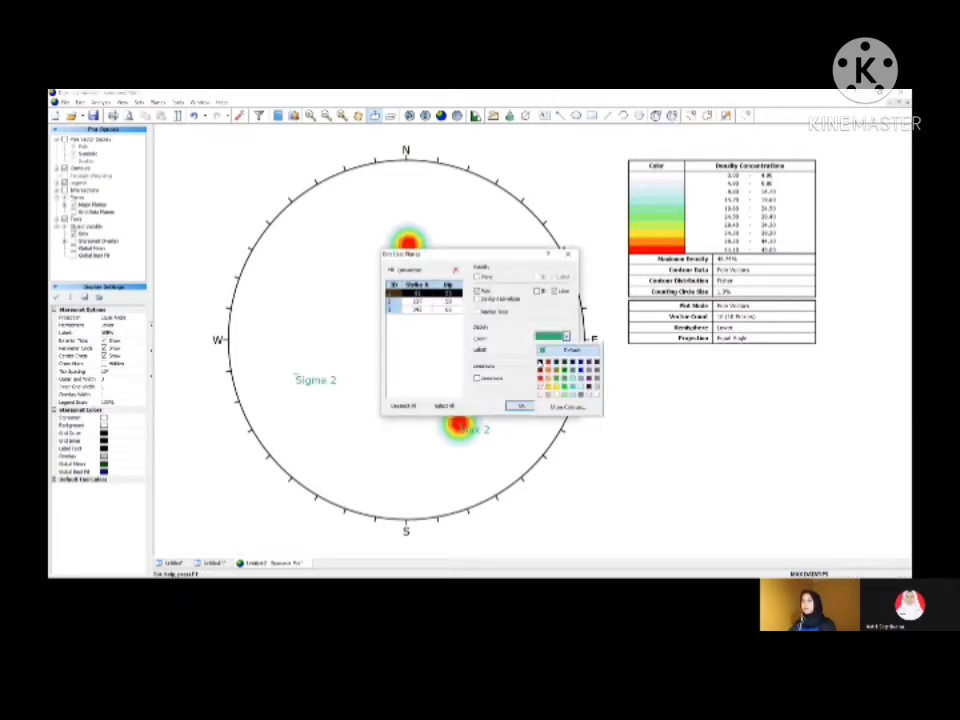
{"action": "left_click", "coordinate": [540, 362]}
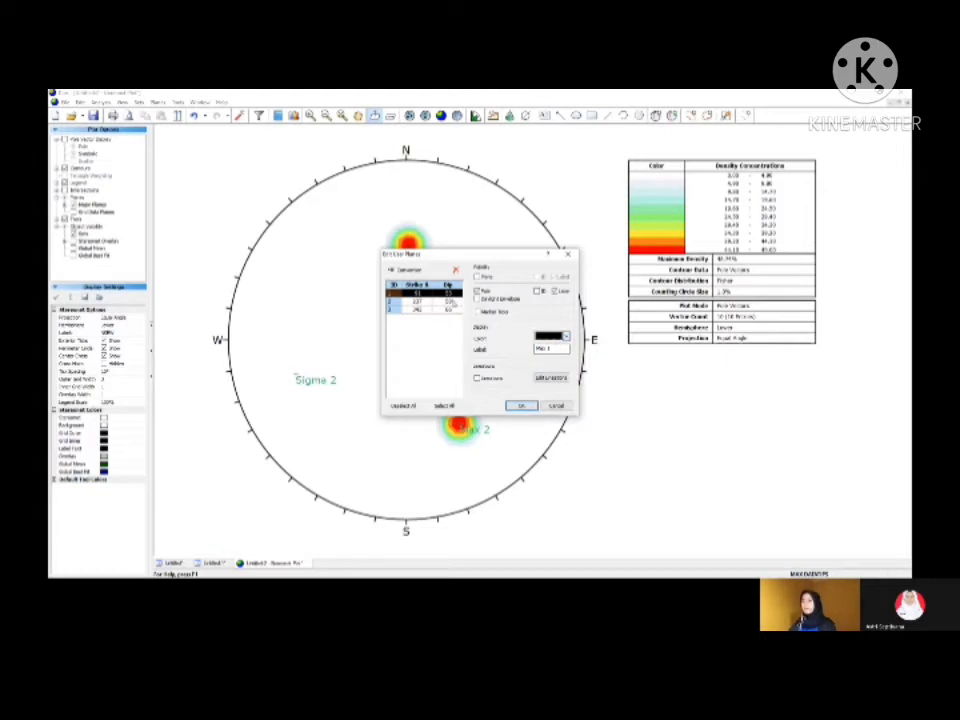
{"action": "left_click", "coordinate": [453, 301]}
{"action": "left_click", "coordinate": [566, 337]}
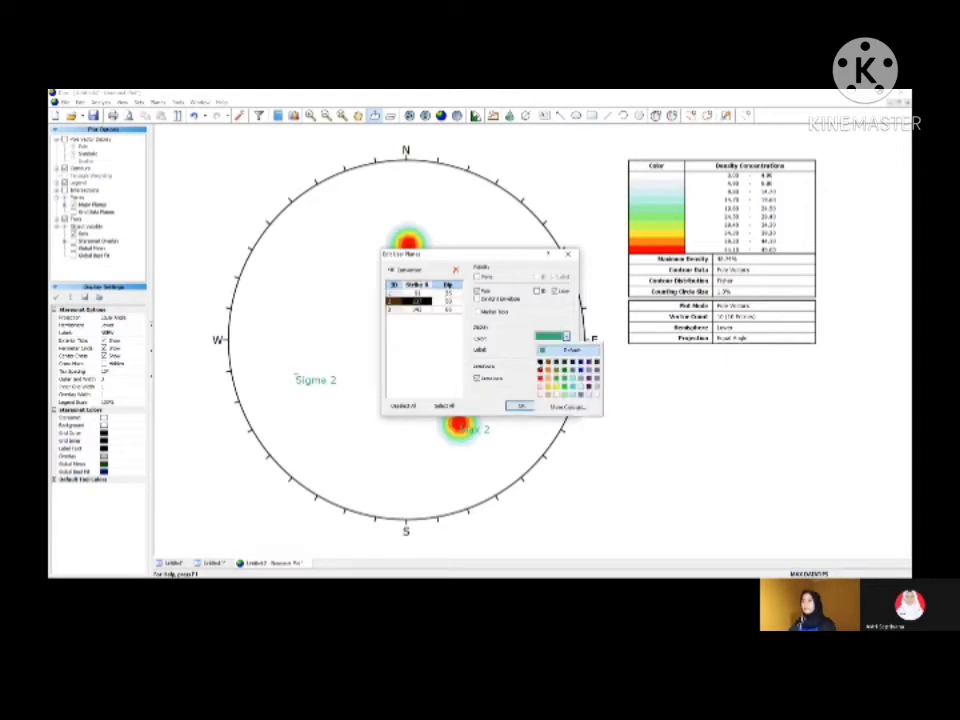
{"action": "left_click", "coordinate": [541, 363]}
{"action": "left_click", "coordinate": [453, 310]}
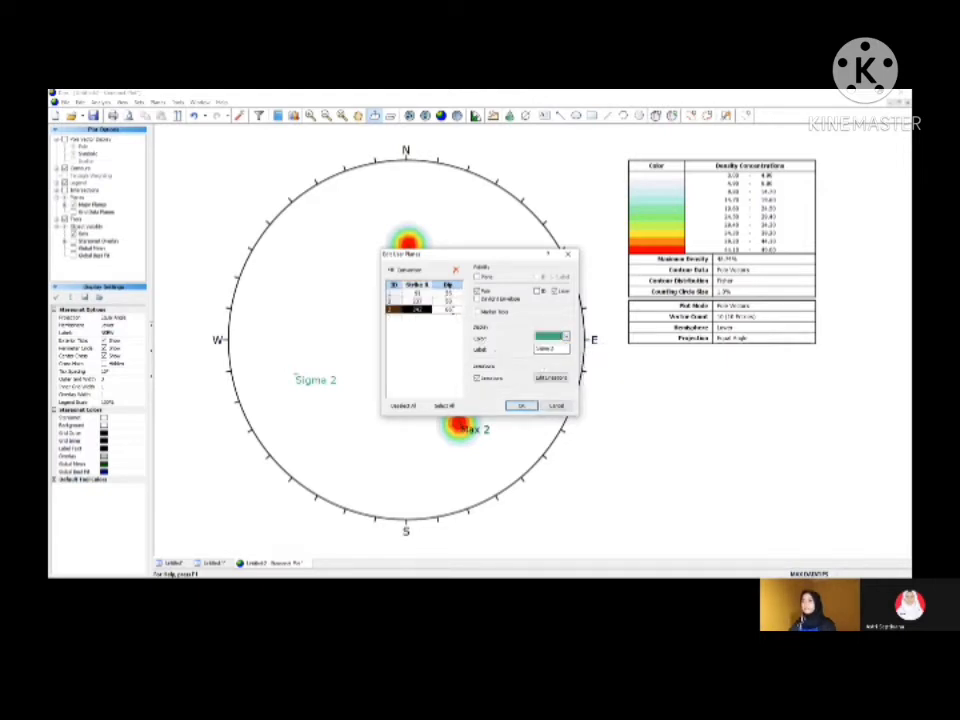
{"action": "left_click", "coordinate": [566, 337]}
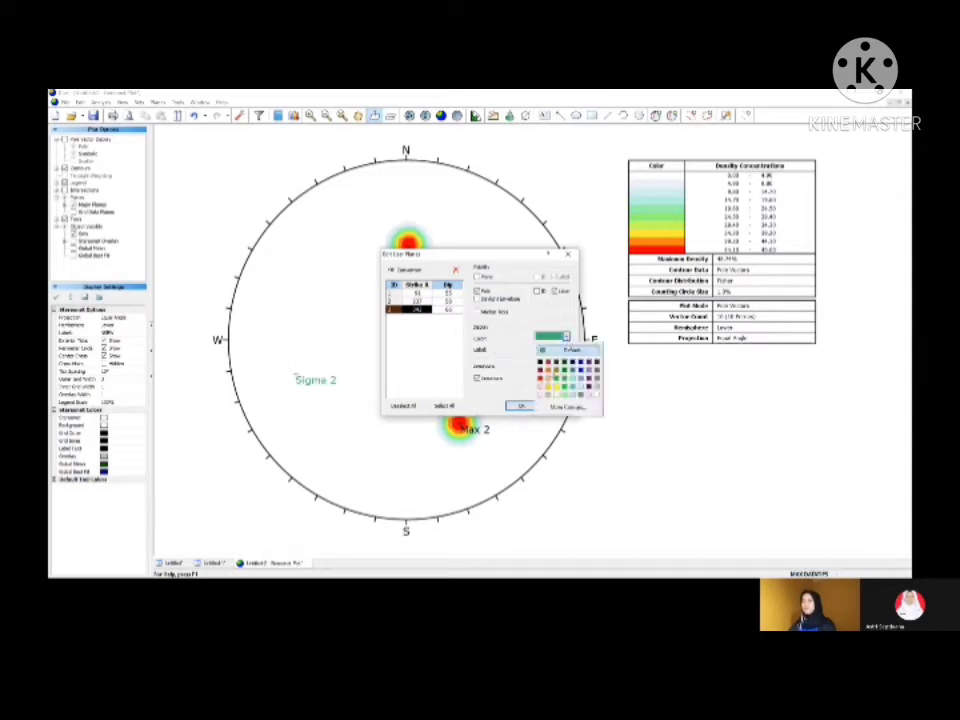
{"action": "left_click", "coordinate": [541, 378]}
{"action": "left_click", "coordinate": [519, 405]}
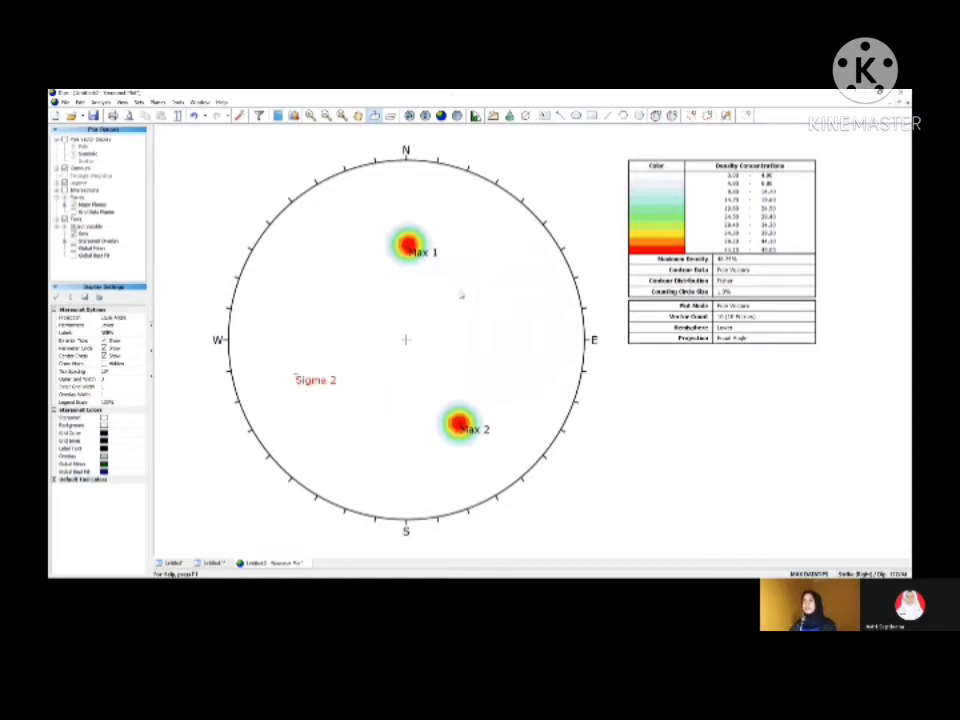
Step: Add a user plane with its pole at Sigma 2, labelled "Griddle Plane", showing only its great circle and label
{"action": "left_click", "coordinate": [656, 115]}
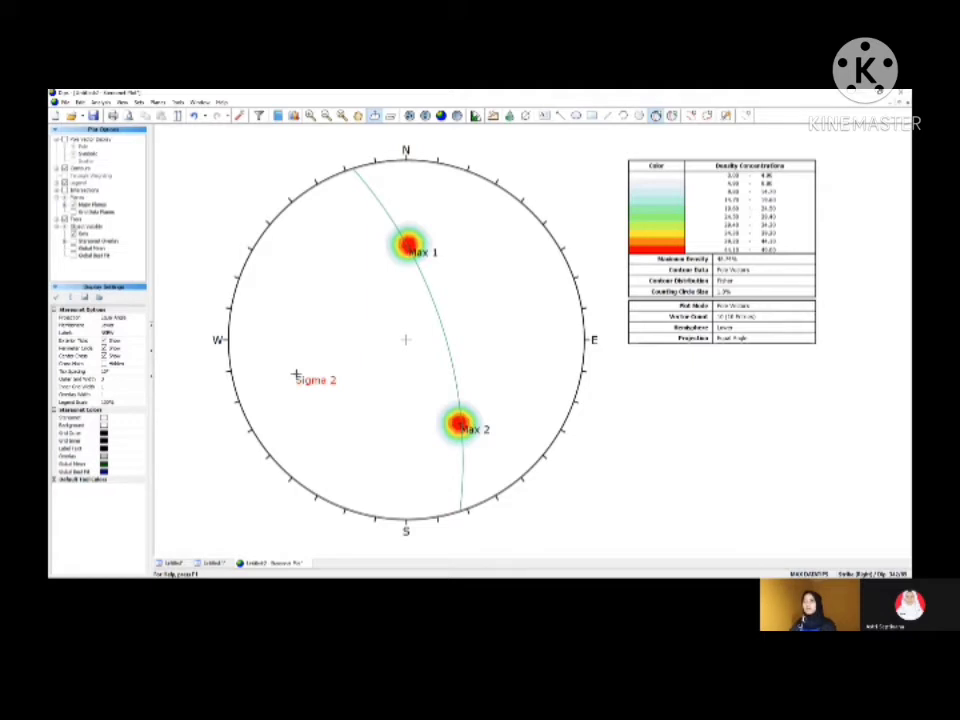
{"action": "left_click", "coordinate": [296, 375]}
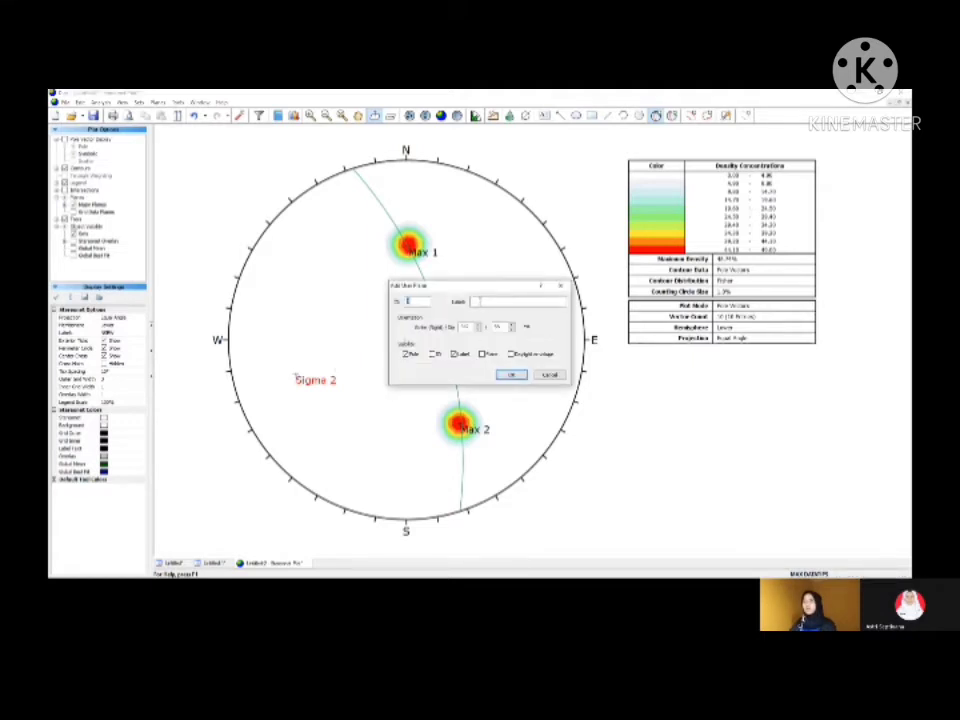
{"action": "type", "text": "GS"}
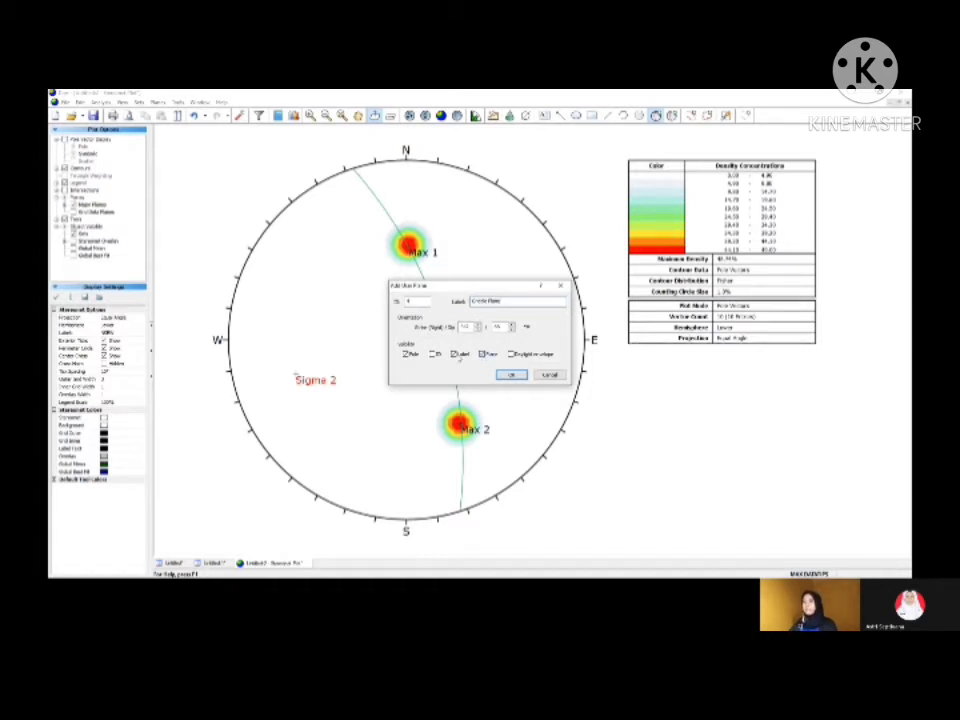
{"action": "left_click", "coordinate": [406, 355]}
{"action": "left_click", "coordinate": [512, 375]}
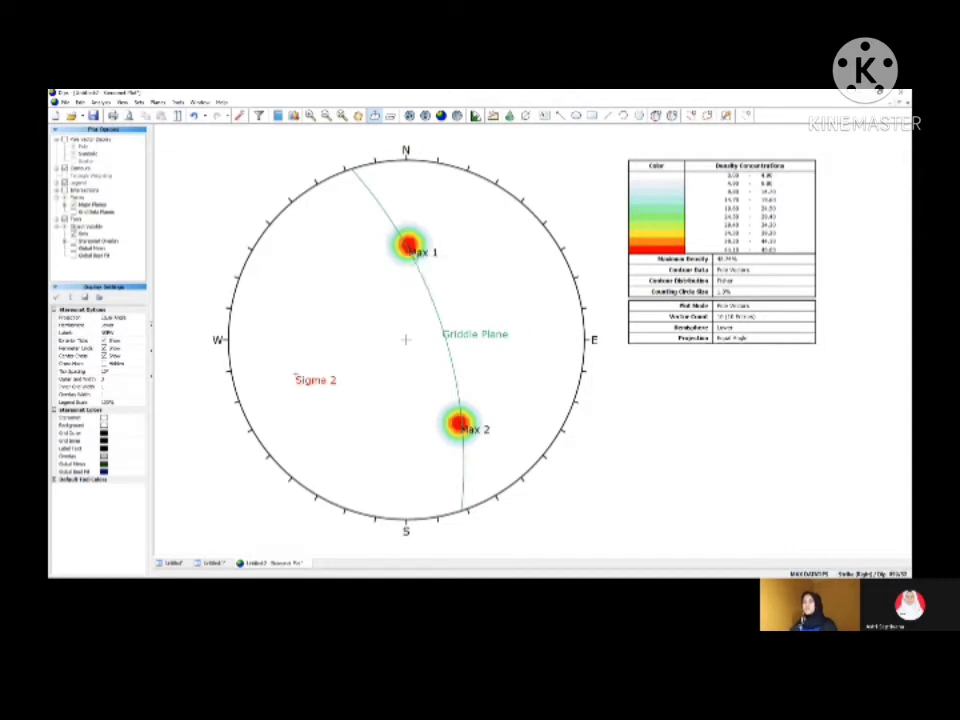
Step: Measure the angle between the centres of Max 1 and Max 2
{"action": "mouse_move", "coordinate": [414, 254]}
{"action": "left_click", "coordinate": [177, 102]}
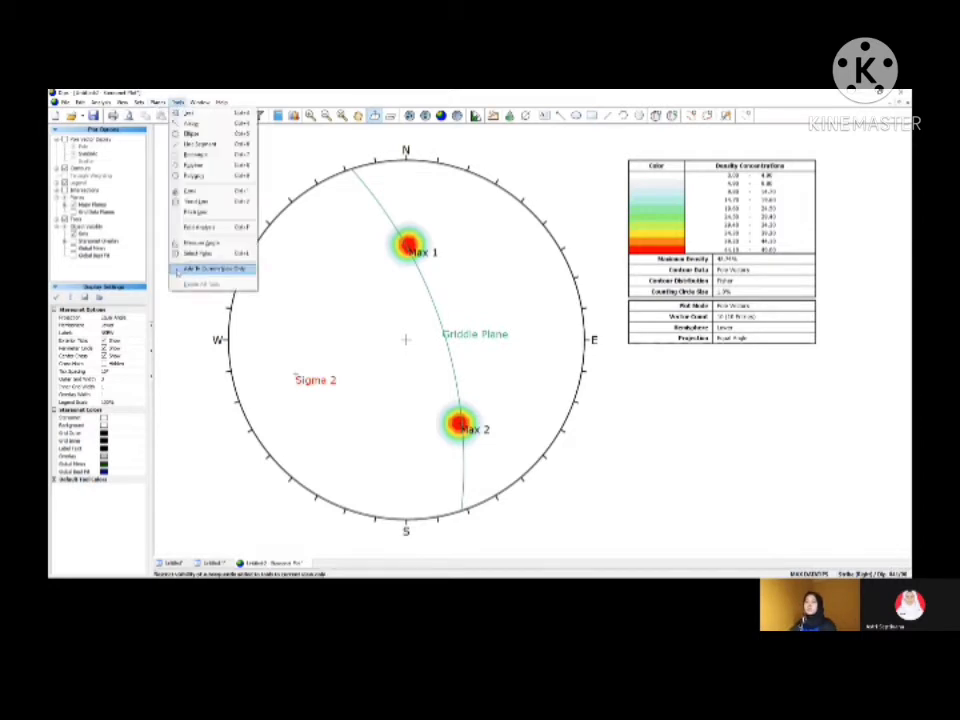
{"action": "left_click", "coordinate": [200, 243]}
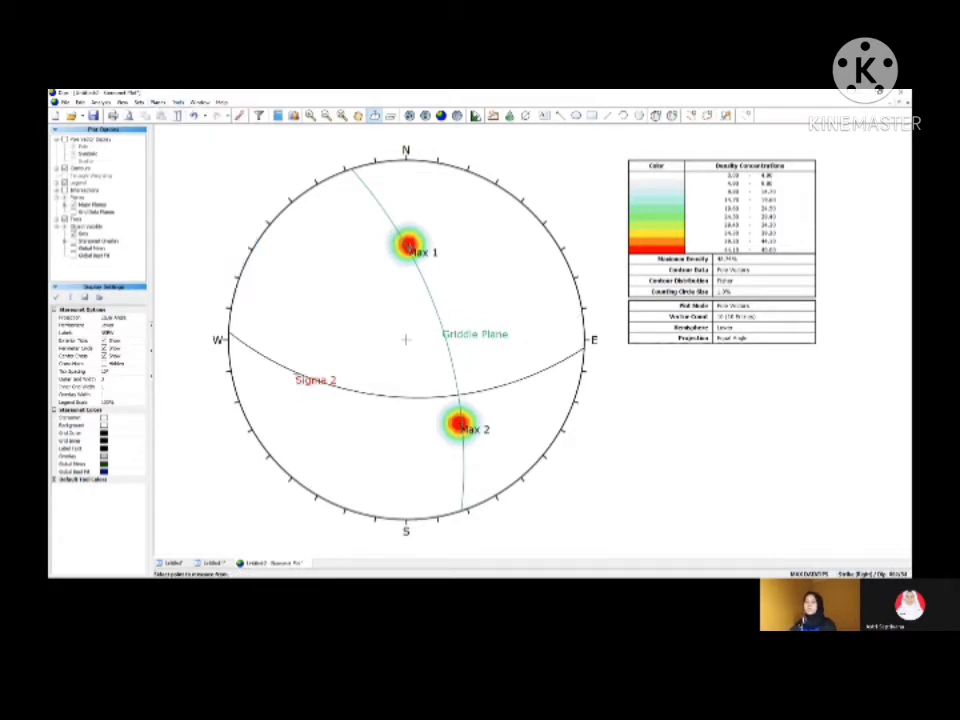
{"action": "left_click", "coordinate": [409, 247]}
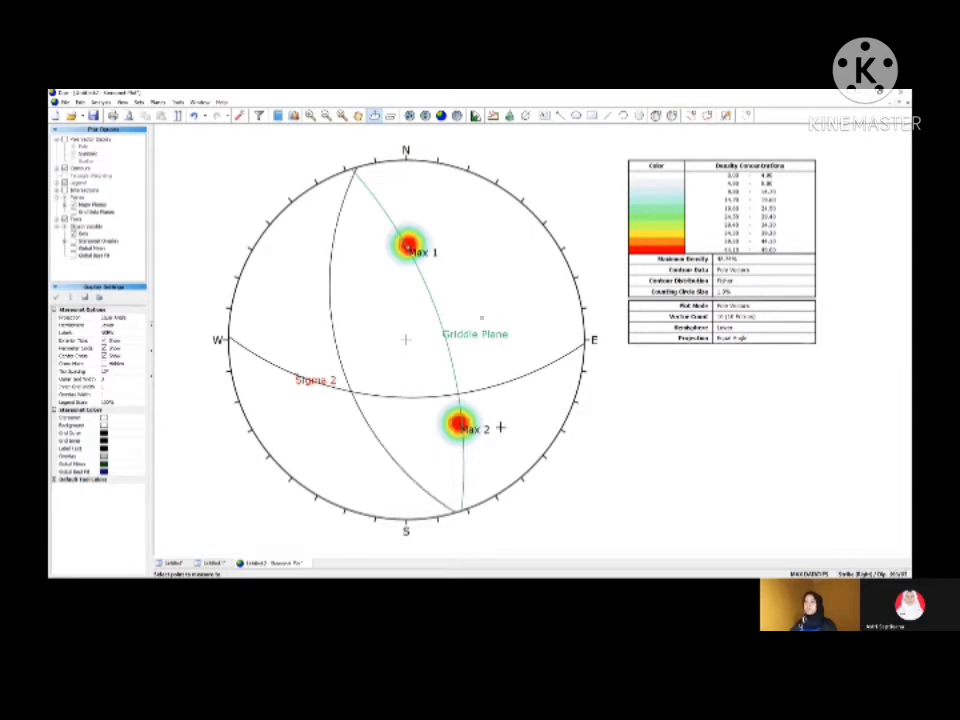
{"action": "left_click", "coordinate": [458, 424]}
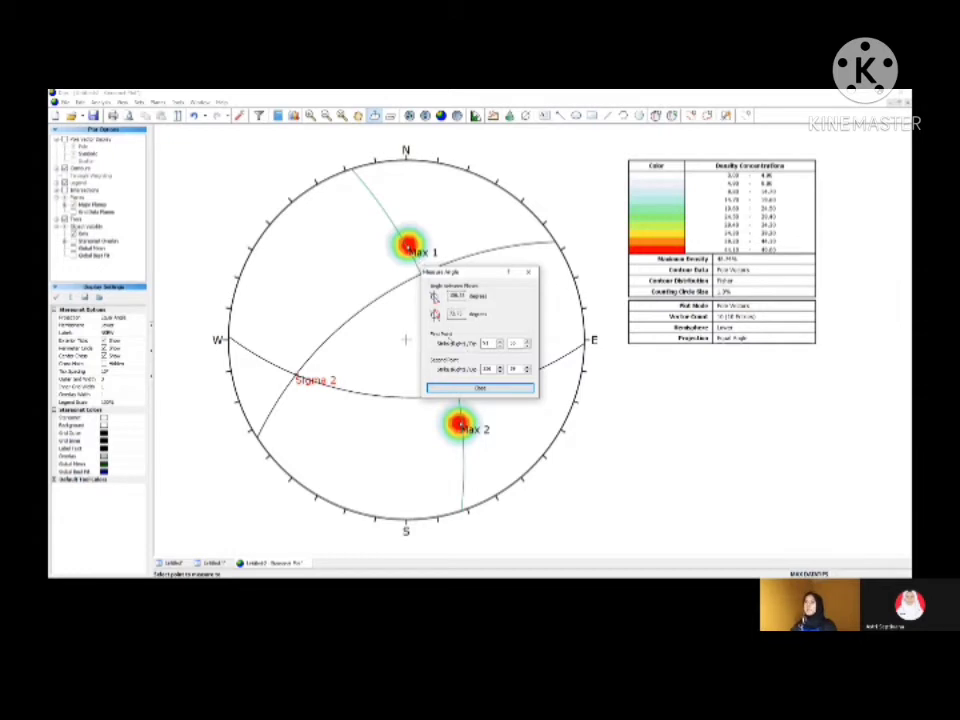
{"action": "left_click_drag", "start_coordinate": [477, 276], "coordinate": [555, 272]}
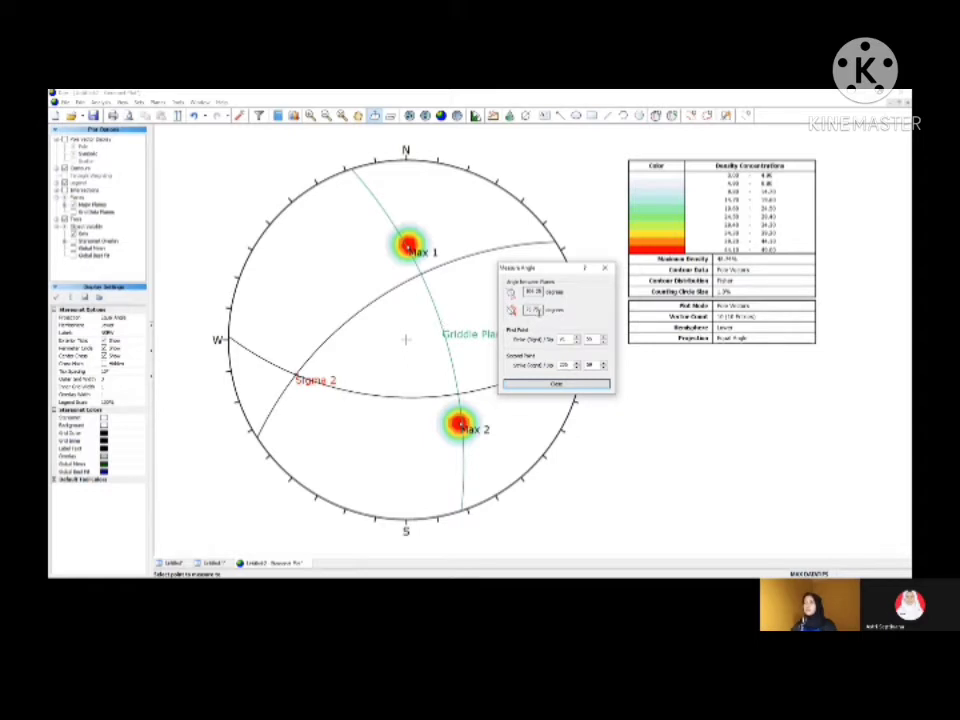
{"action": "left_click", "coordinate": [552, 386]}
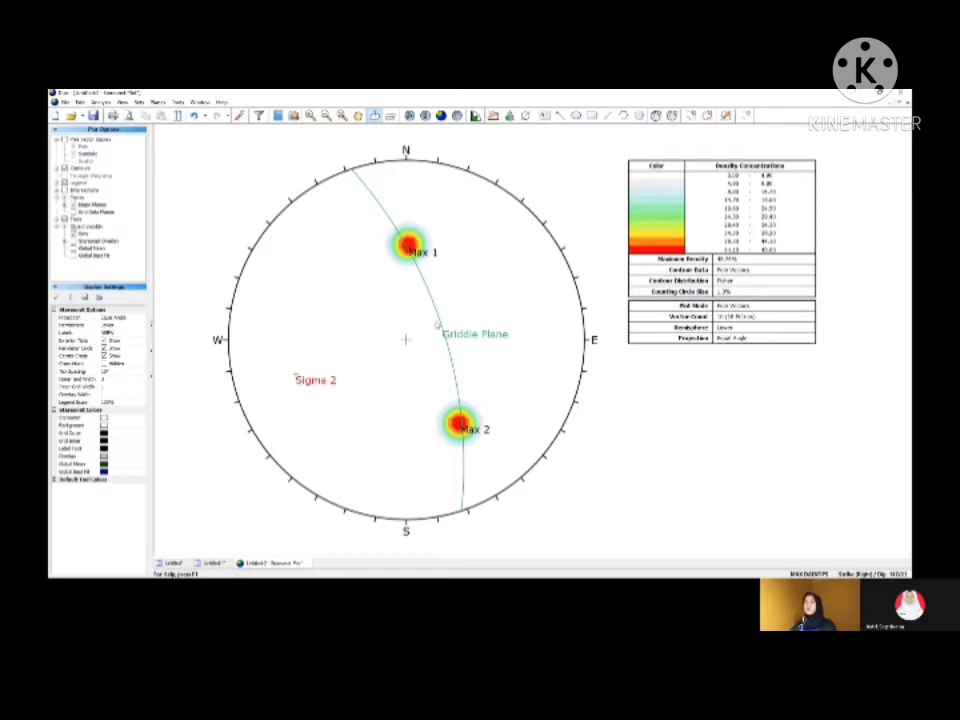
Step: Display a pitch grid along the girdle plane and add a user plane midway between the maxima, labelled "Sigma 1", showing only its pole and label
{"action": "left_click", "coordinate": [178, 102]}
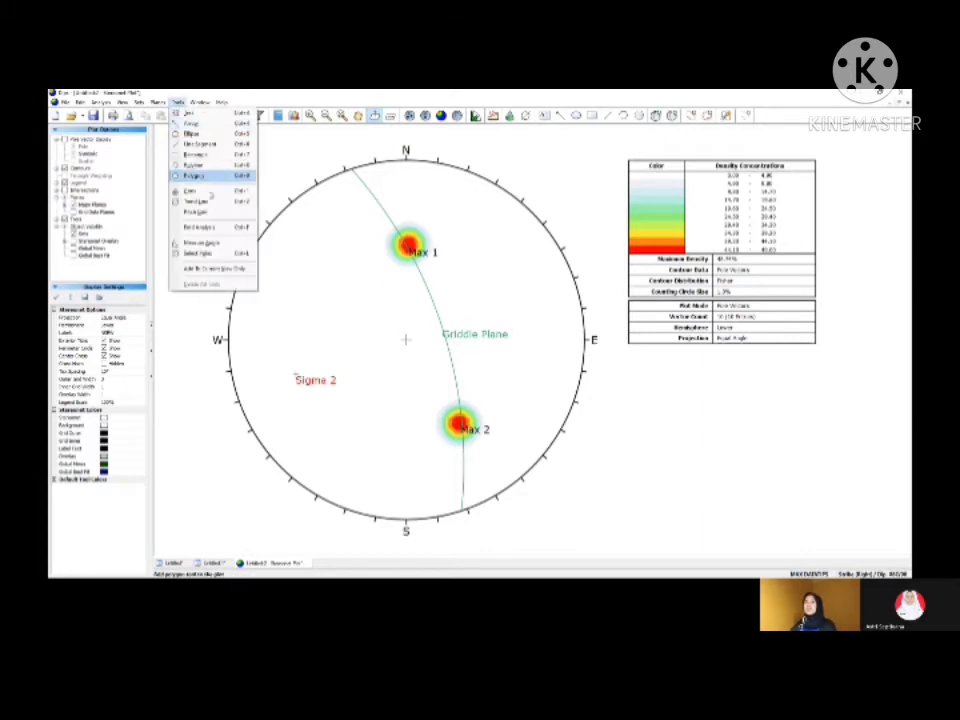
{"action": "left_click", "coordinate": [200, 212]}
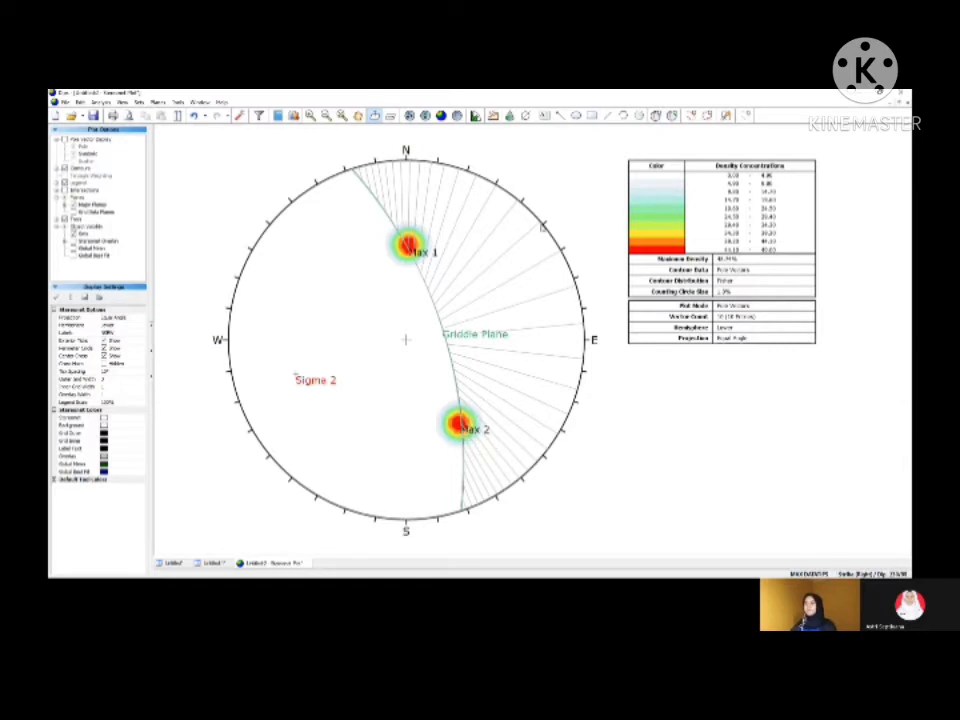
{"action": "left_click", "coordinate": [656, 116]}
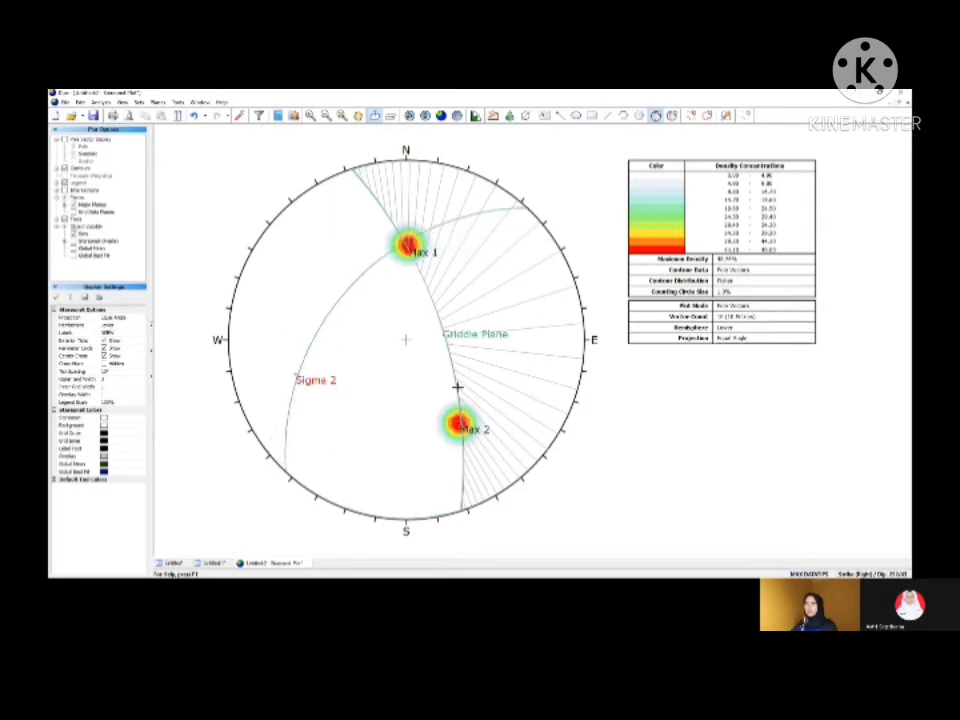
{"action": "left_click", "coordinate": [444, 334]}
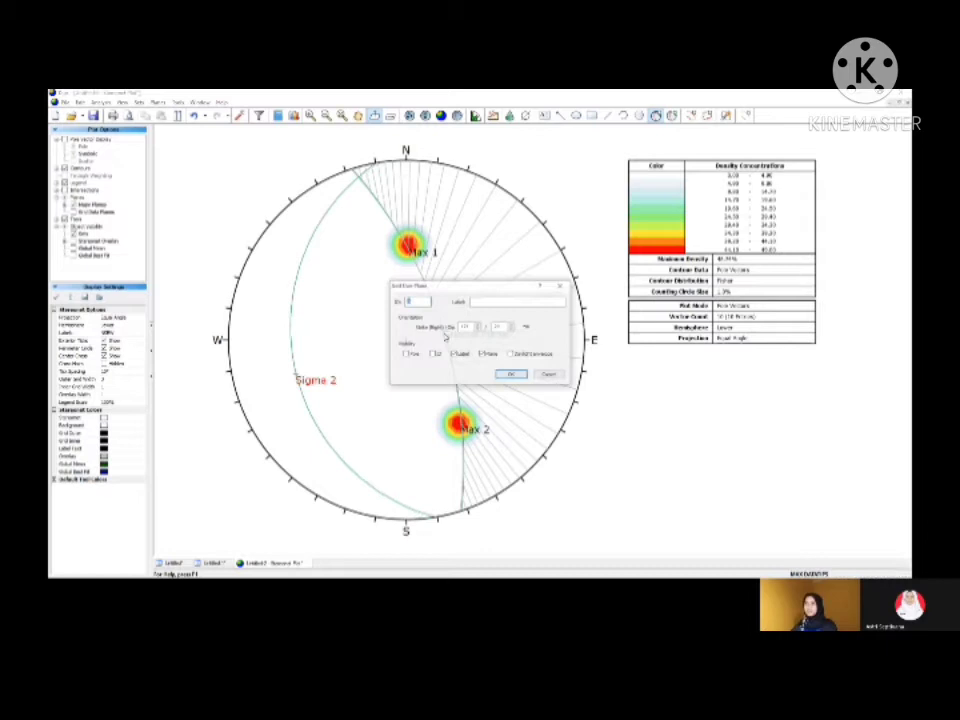
{"action": "left_click", "coordinate": [497, 301]}
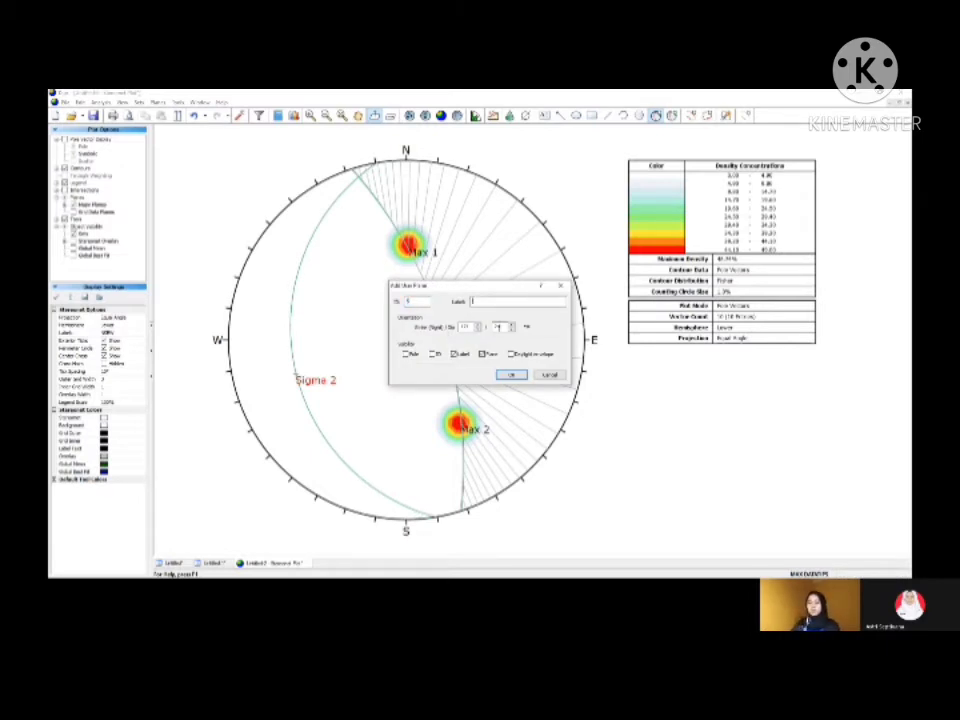
{"action": "type", "text": "Sigma 1"}
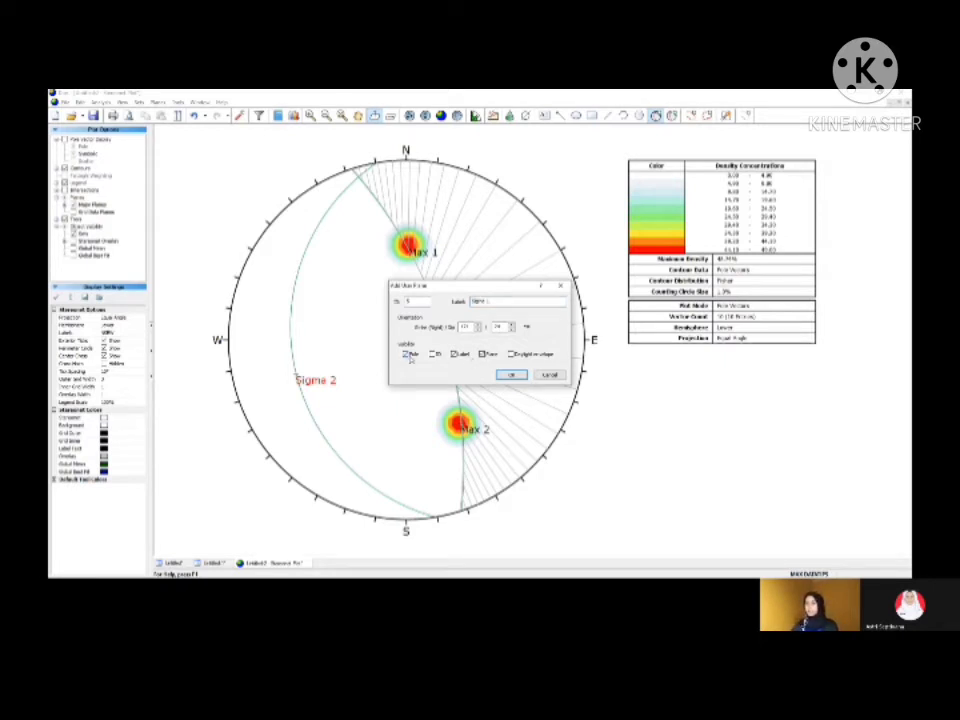
{"action": "left_click", "coordinate": [483, 355]}
{"action": "left_click", "coordinate": [511, 375]}
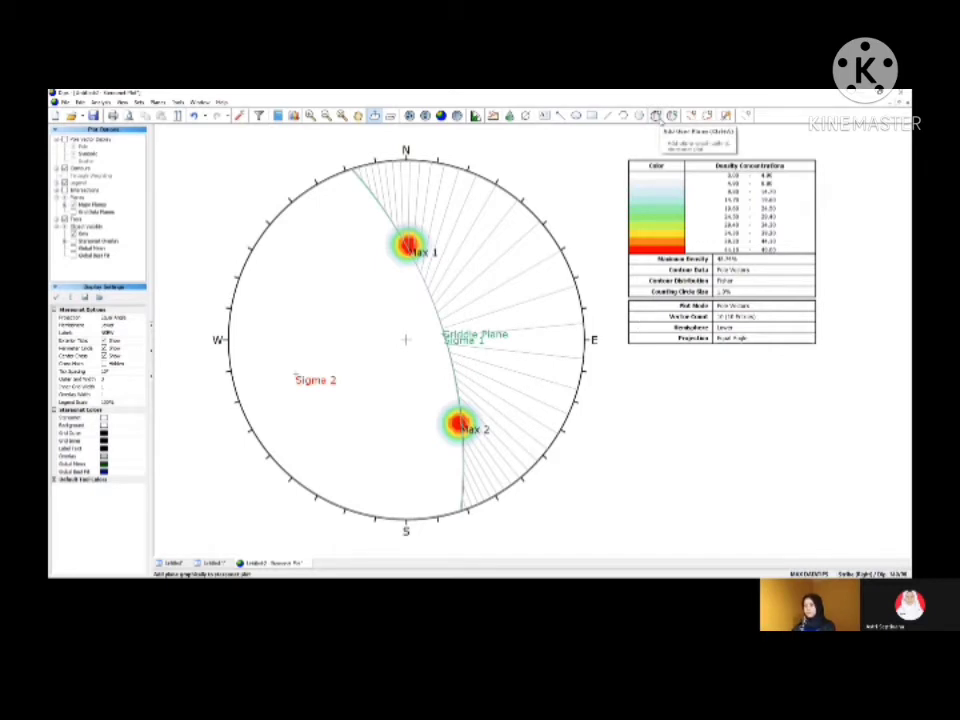
Step: Add a user plane near the girdle's north-northwest end, labelled "Sigma 3", showing only its pole and label, and delete the pitch grid
{"action": "left_click", "coordinate": [657, 116]}
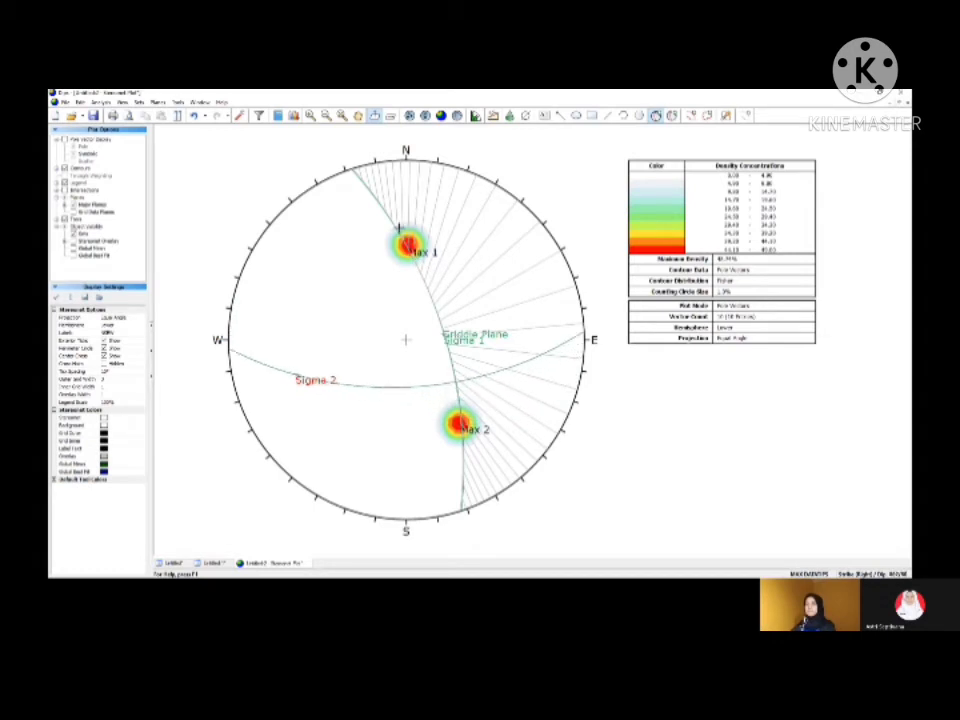
{"action": "left_click", "coordinate": [358, 174]}
{"action": "left_click", "coordinate": [480, 301]}
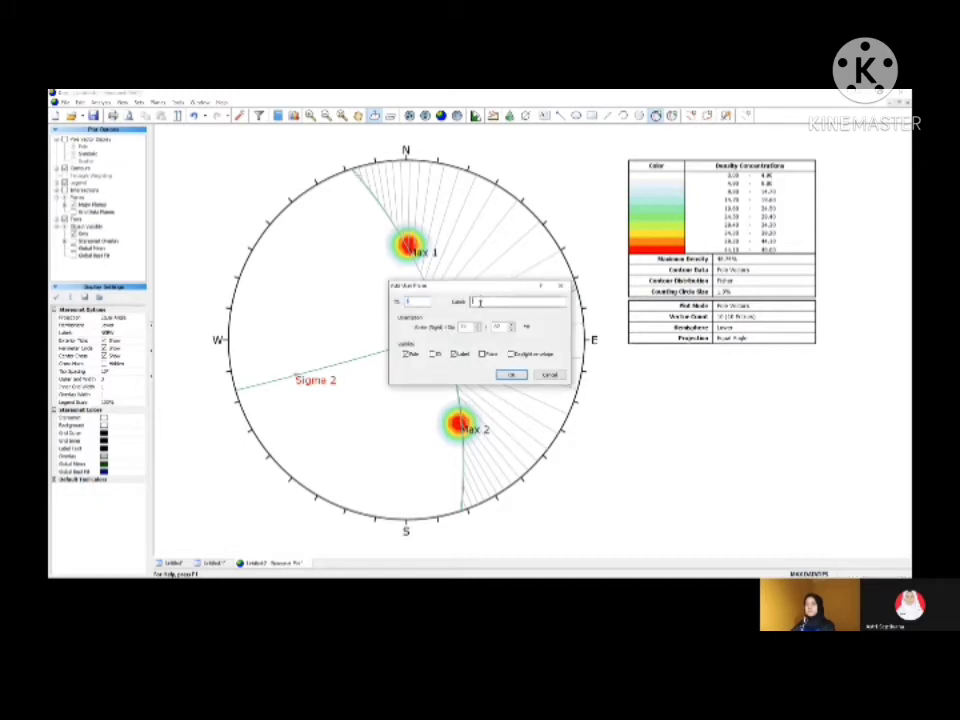
{"action": "type", "text": "S"}
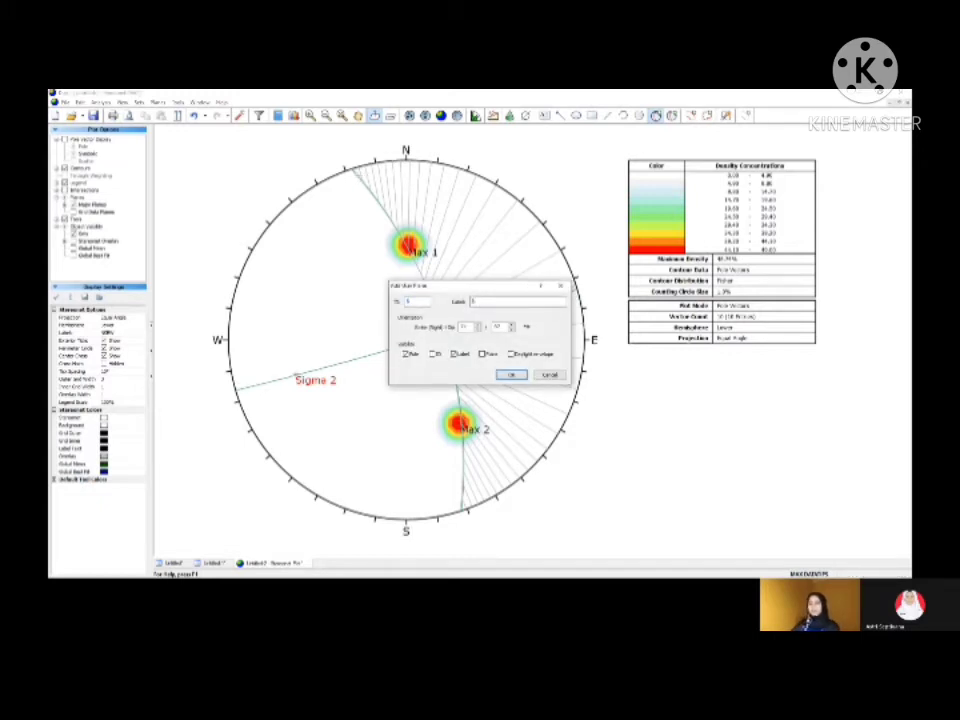
{"action": "type", "text": "igma 1"}
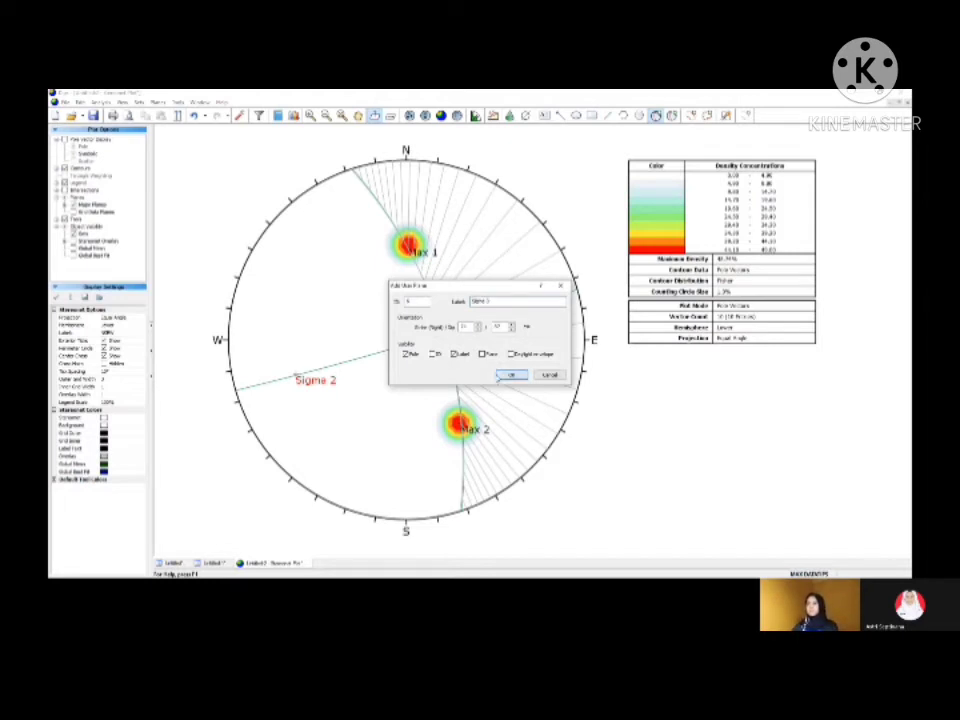
{"action": "left_click", "coordinate": [499, 377]}
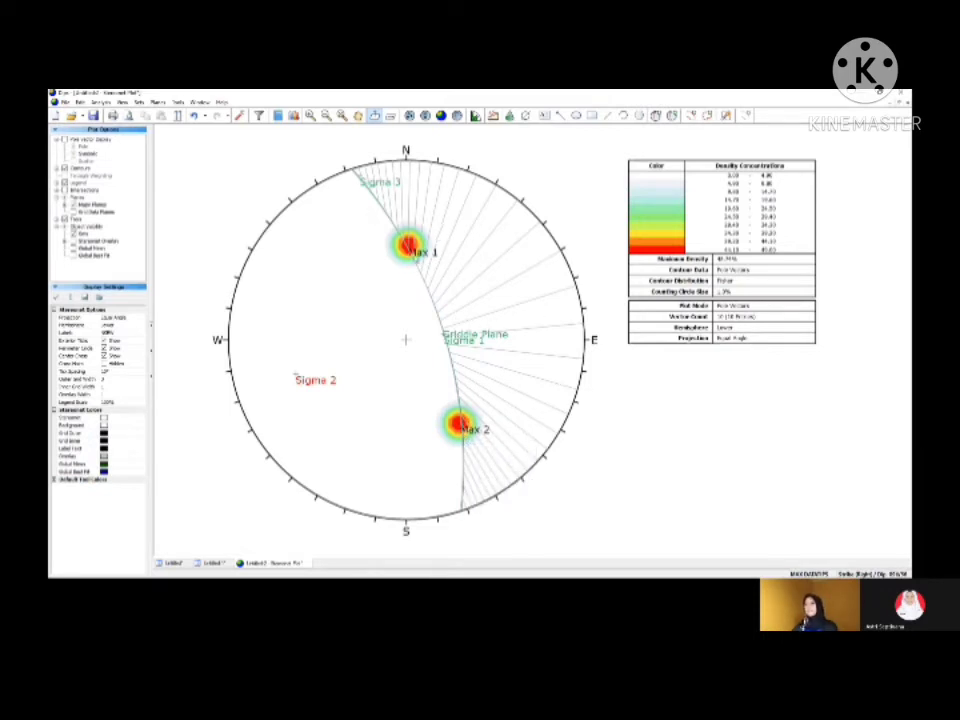
{"action": "left_click", "coordinate": [177, 103]}
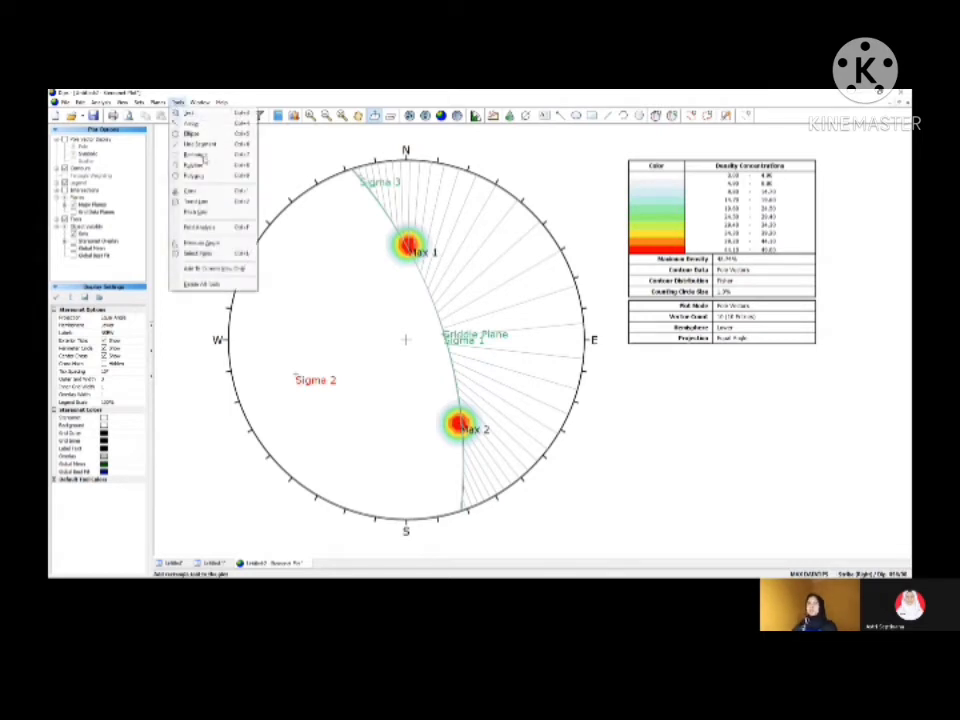
{"action": "left_click", "coordinate": [201, 254]}
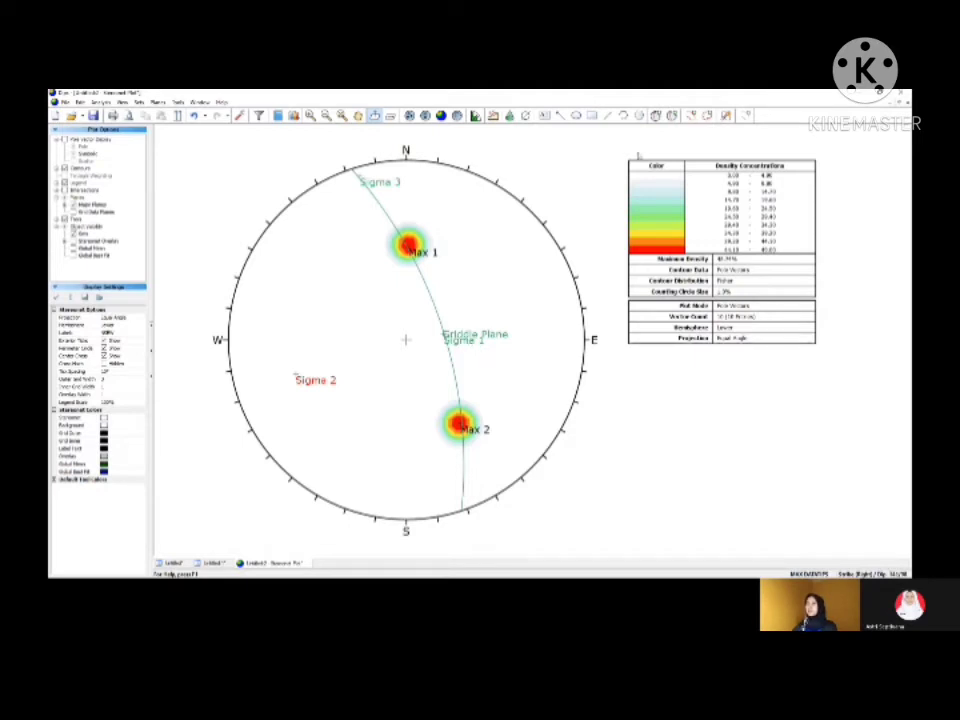
Step: Recolour the Sigma 1 and Sigma 3 user planes red
{"action": "left_click", "coordinate": [672, 115]}
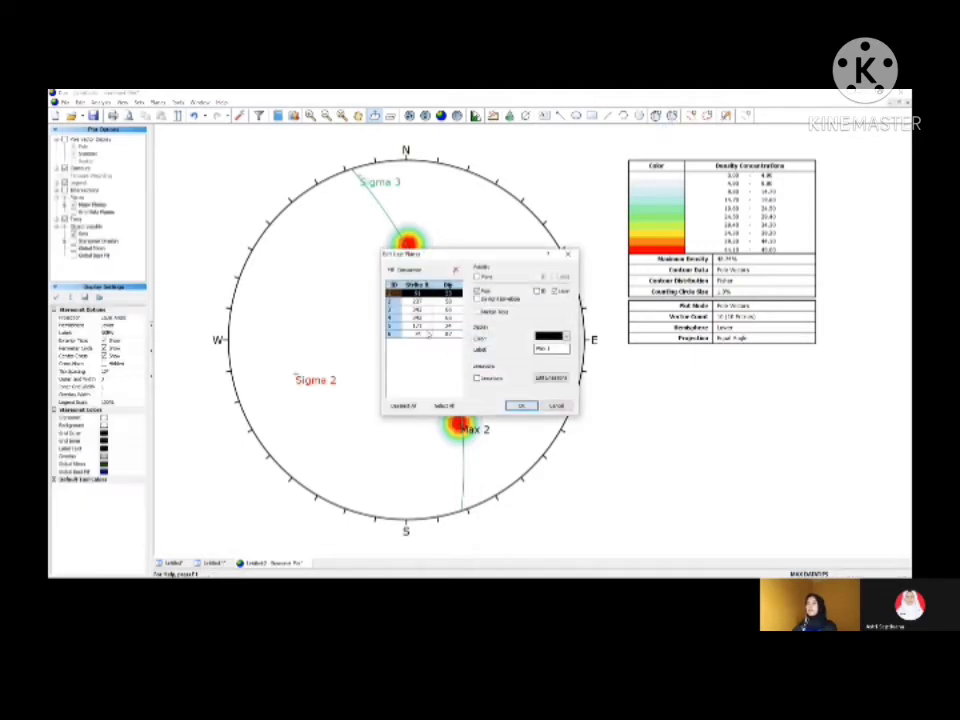
{"action": "left_click", "coordinate": [438, 326]}
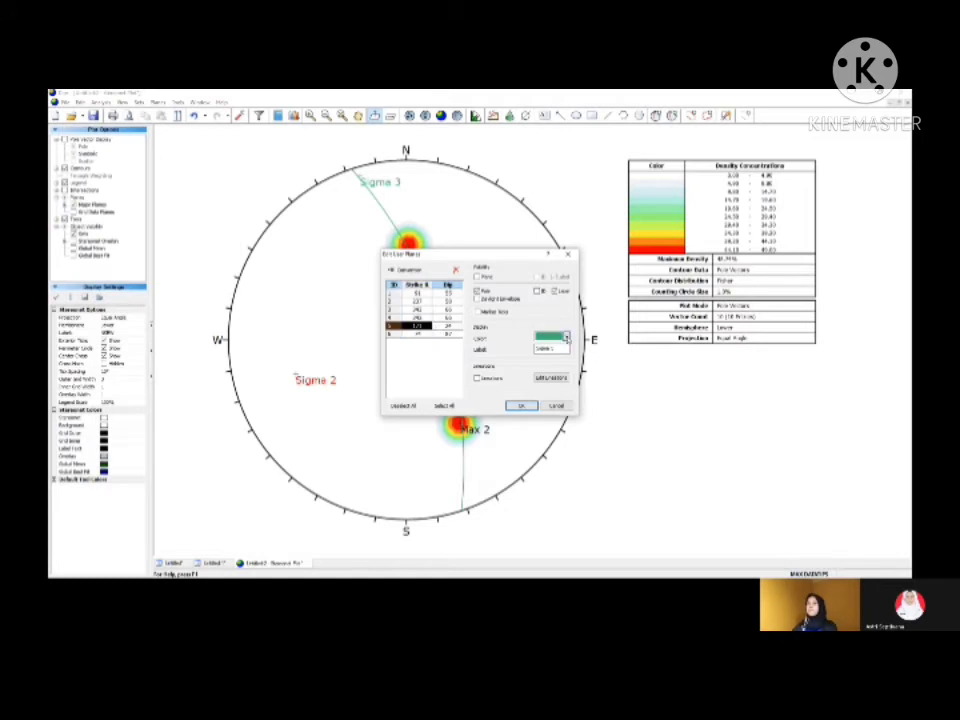
{"action": "left_click", "coordinate": [565, 337]}
{"action": "left_click", "coordinate": [552, 366]}
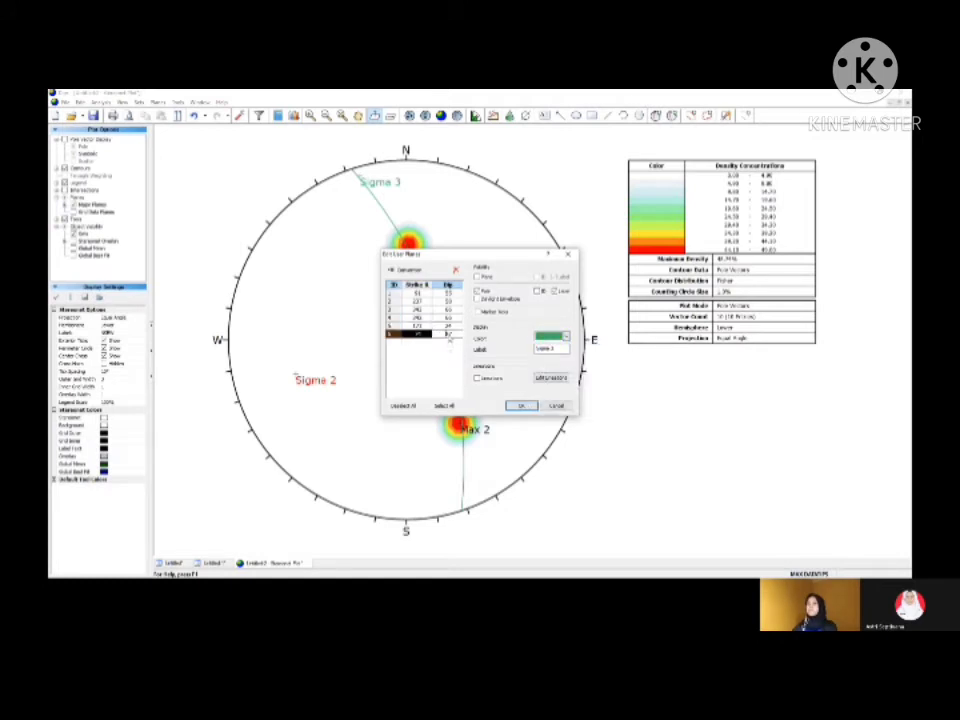
{"action": "left_click", "coordinate": [438, 333]}
{"action": "left_click", "coordinate": [565, 337]}
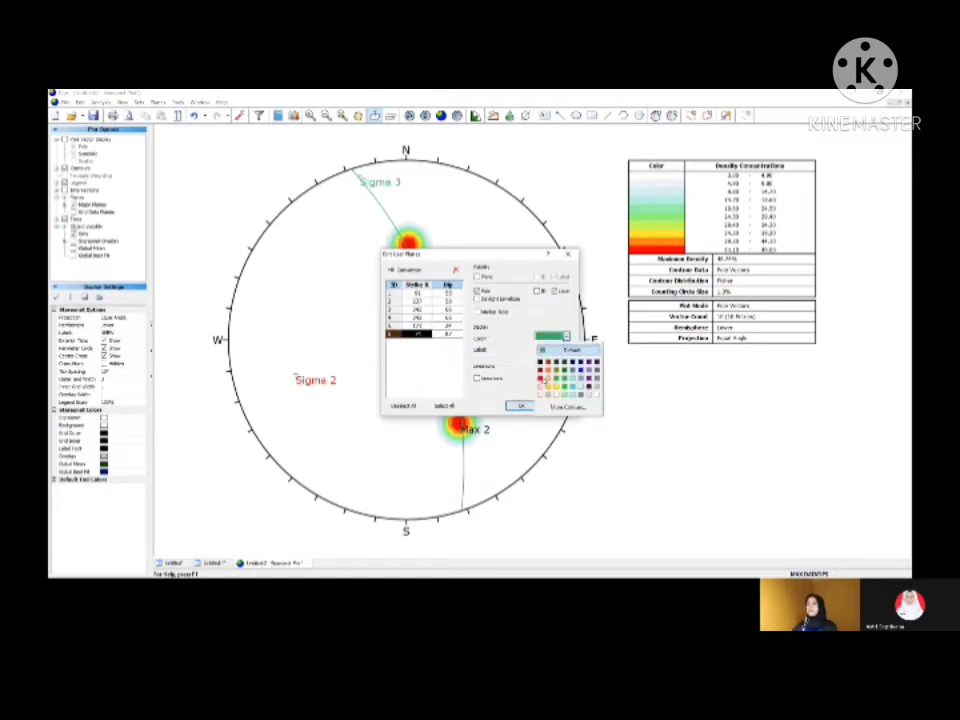
{"action": "left_click", "coordinate": [552, 366]}
{"action": "left_click", "coordinate": [531, 407]}
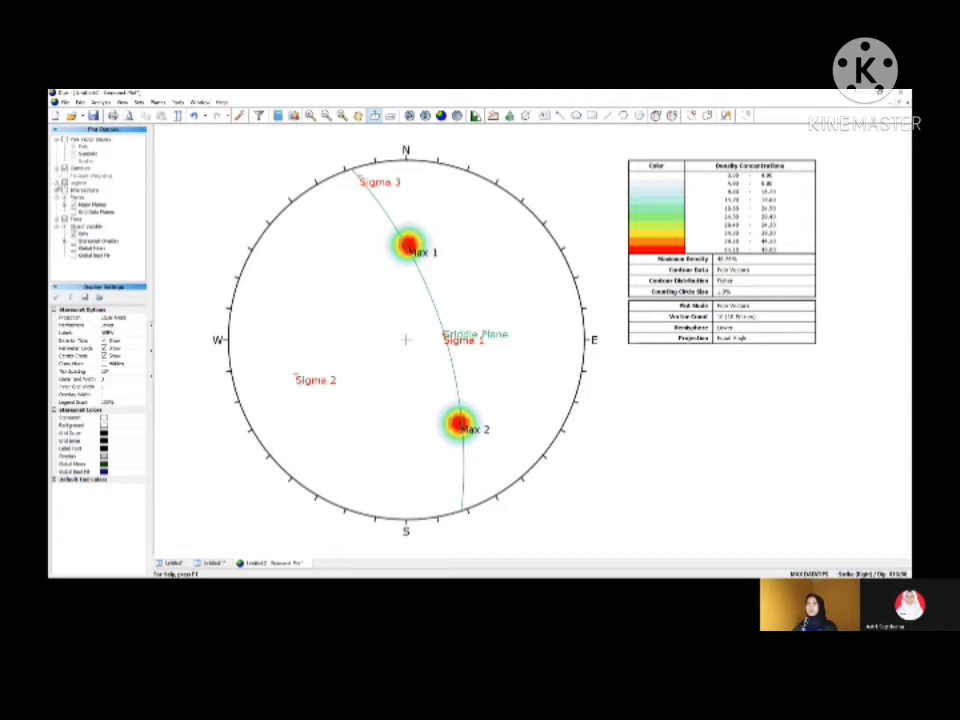
Step: Hide and redisplay the legend so that it lists the user planes, and toggle the orientation convention
{"action": "left_click", "coordinate": [65, 184]}
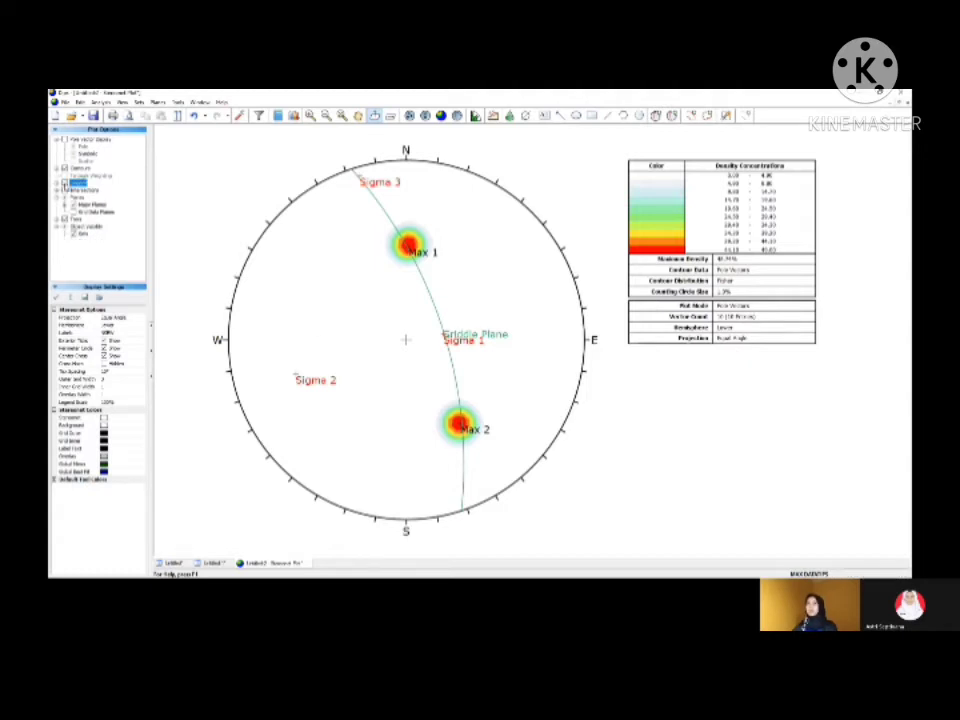
{"action": "left_click", "coordinate": [65, 184]}
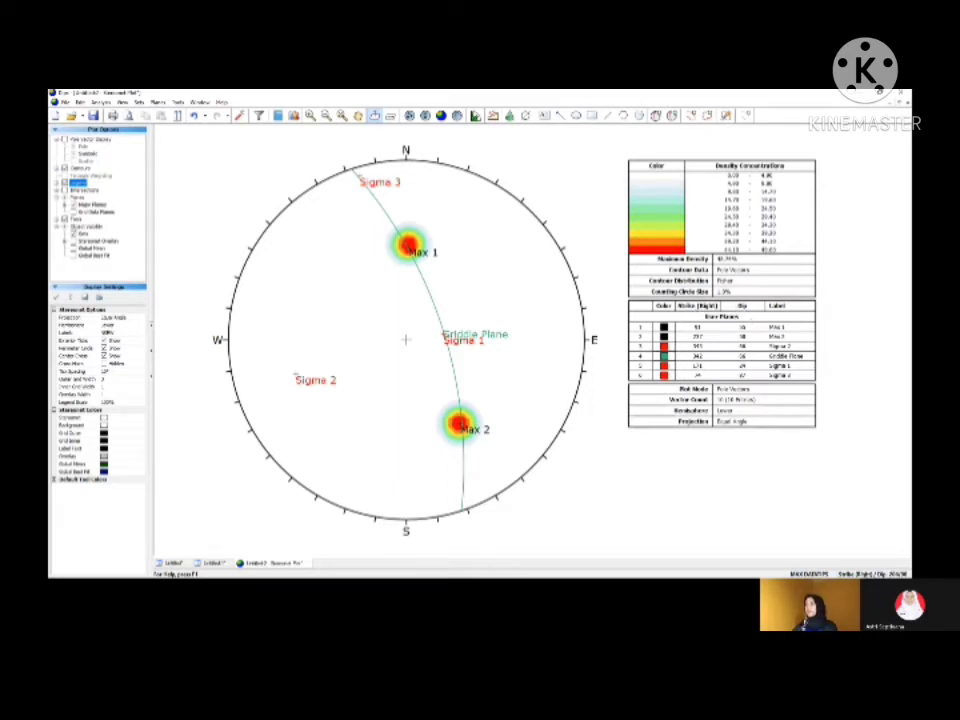
{"action": "left_click", "coordinate": [858, 574]}
{"action": "left_click", "coordinate": [860, 574]}
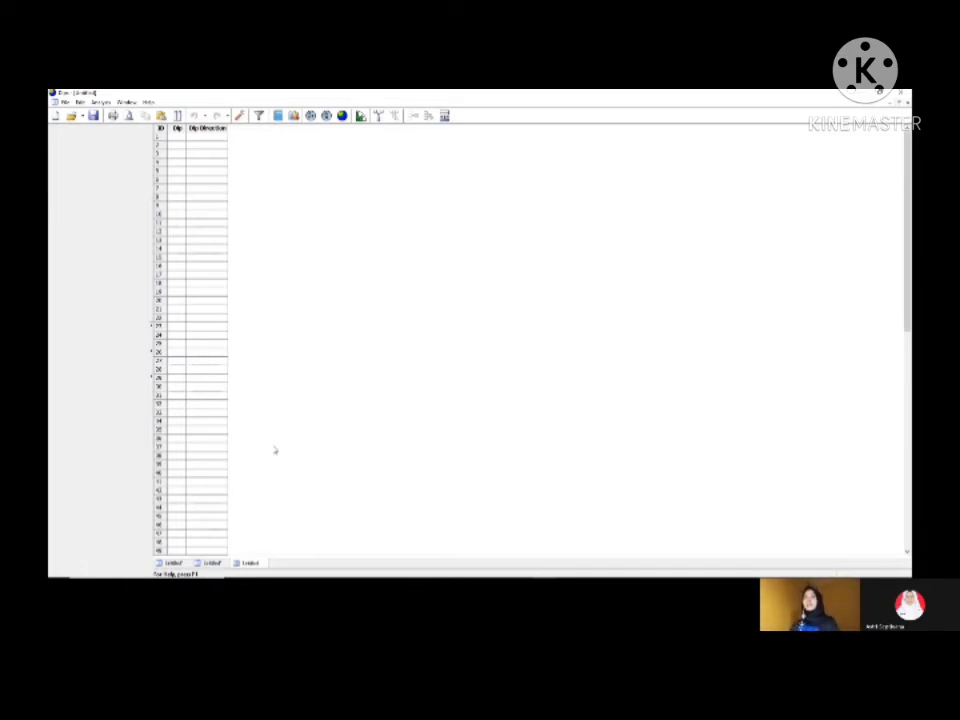
Step: Set the new document's global orientation format to Strike (Right) / Dip and open an empty stereonet plot
{"action": "left_click", "coordinate": [241, 117]}
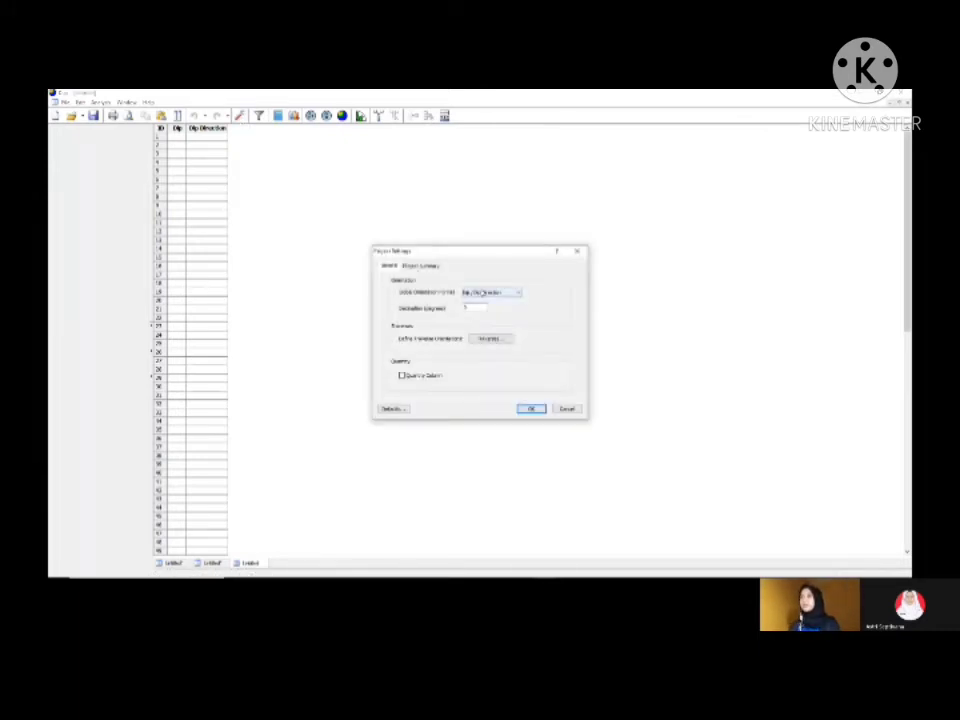
{"action": "left_click", "coordinate": [483, 293]}
{"action": "left_click", "coordinate": [485, 307]}
{"action": "left_click", "coordinate": [532, 409]}
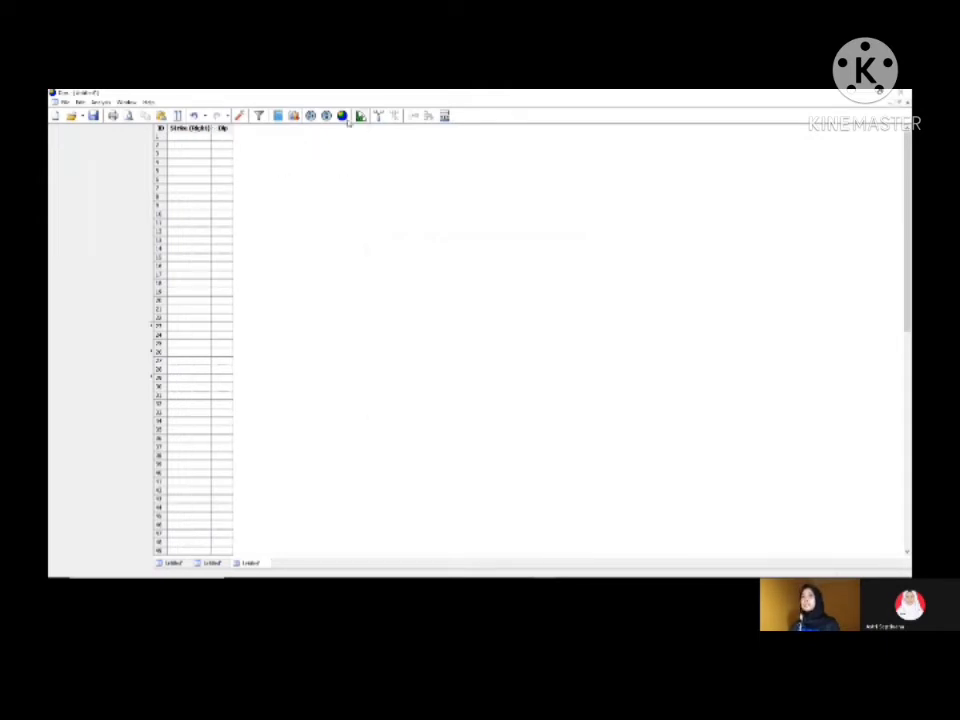
{"action": "left_click", "coordinate": [342, 116]}
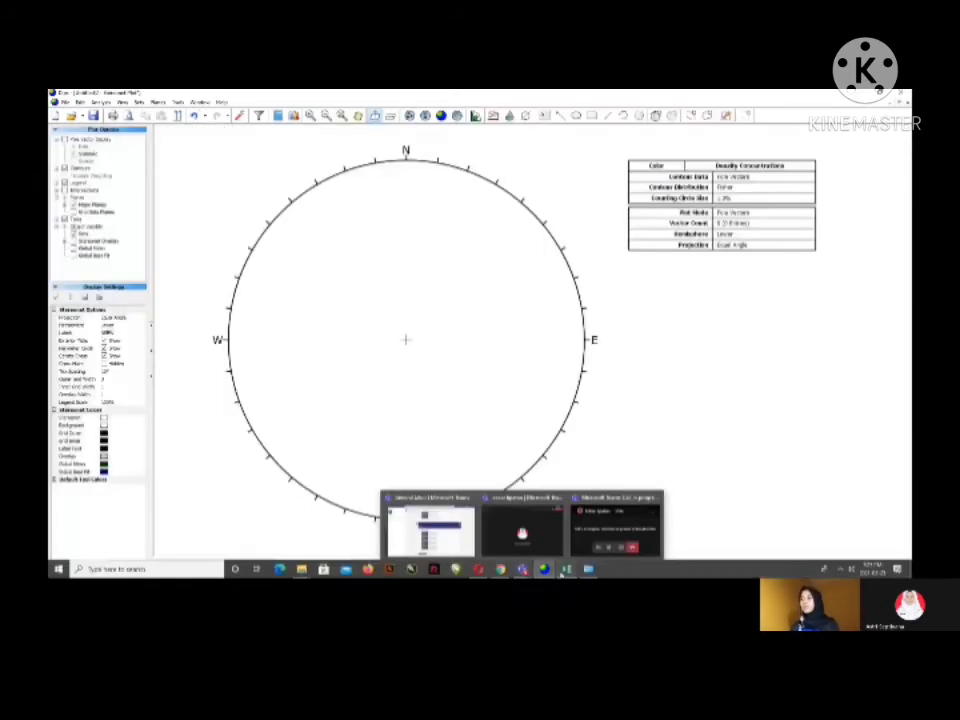
Step: Start a user plane labelled "Bidang Sesar", showing only its great circle and label, and look up its orientation in the Excel workbook
{"action": "mouse_move", "coordinate": [563, 572]}
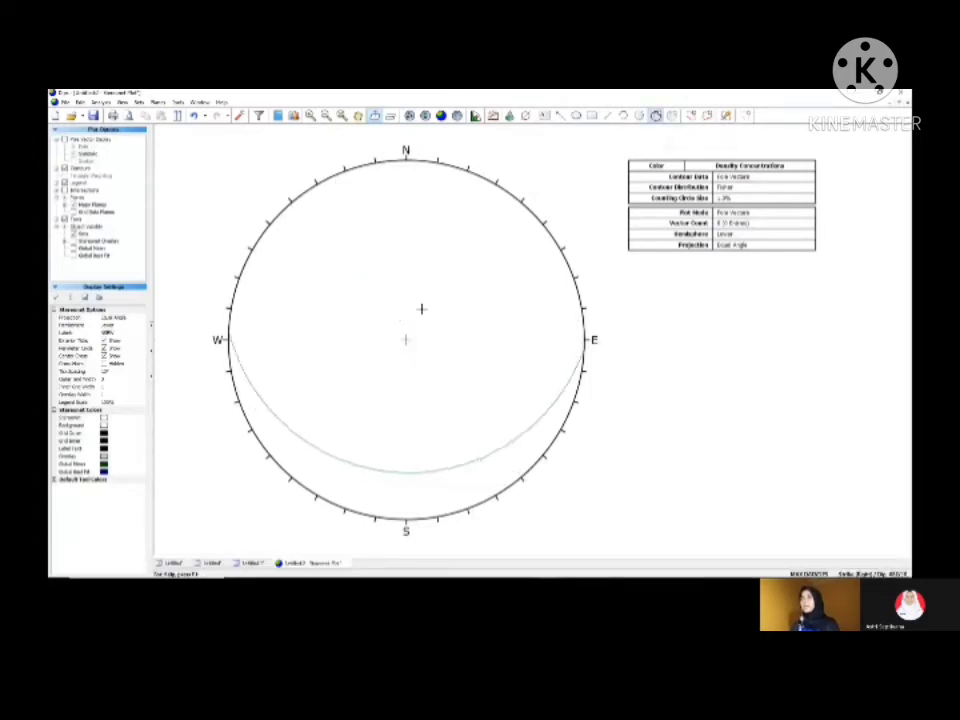
{"action": "left_click", "coordinate": [438, 302]}
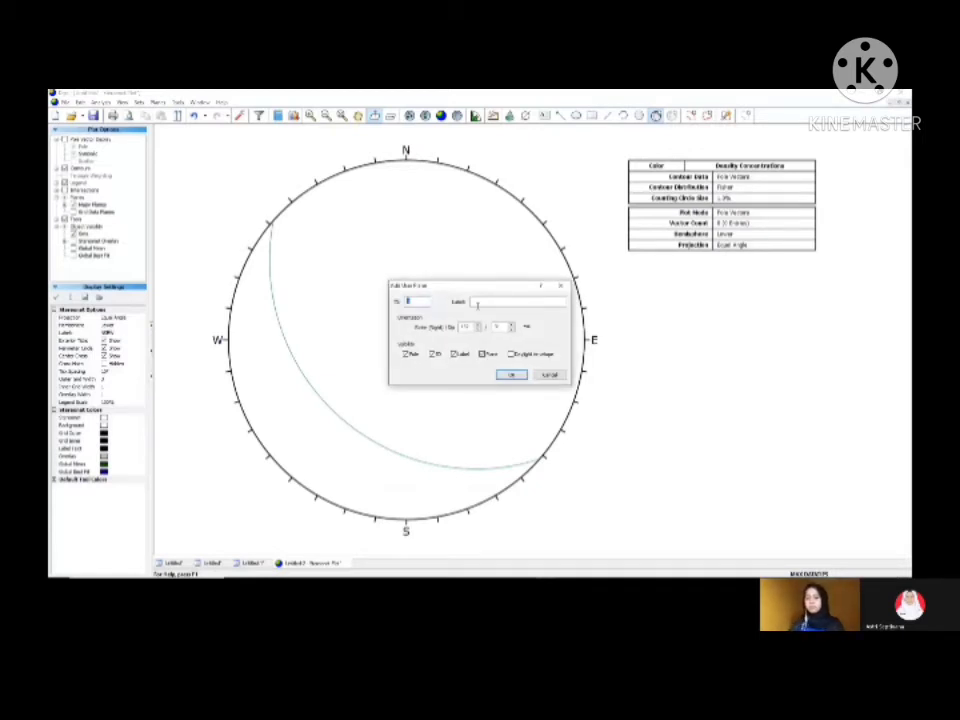
{"action": "left_click", "coordinate": [477, 302]}
{"action": "type", "text": "Bidang B"}
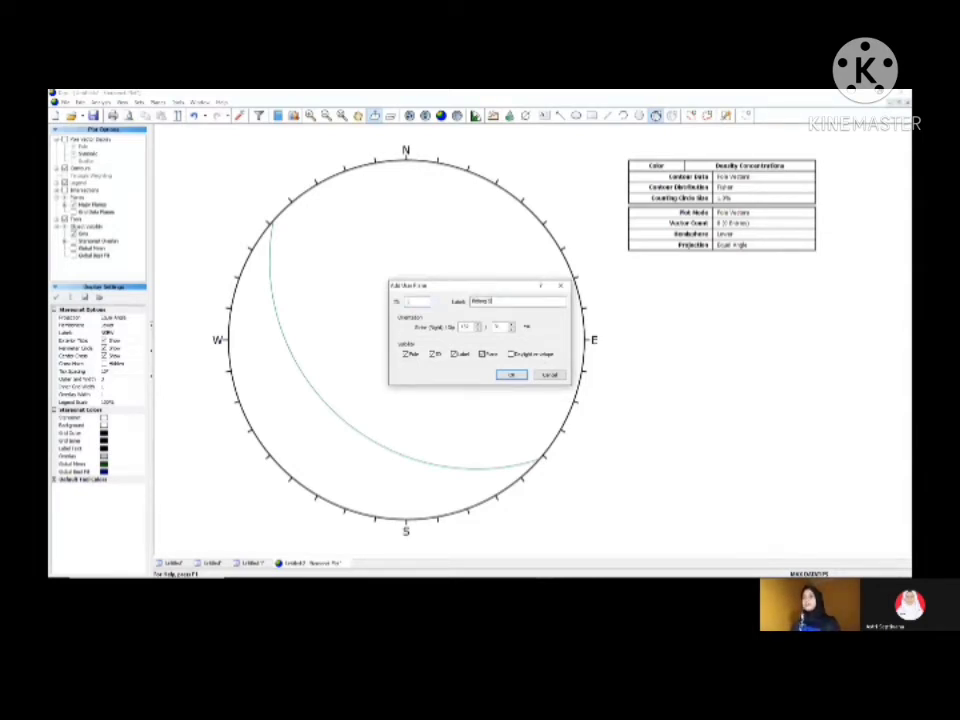
{"action": "type", "text": "esar"}
{"action": "left_click", "coordinate": [466, 326]}
{"action": "mouse_move", "coordinate": [522, 575]}
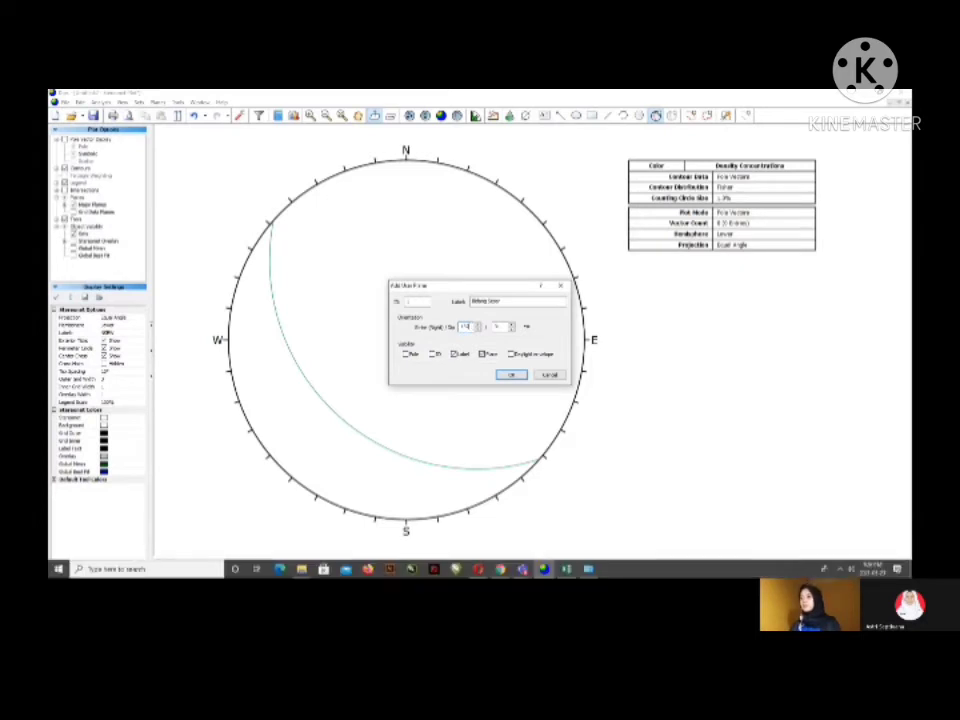
{"action": "left_click", "coordinate": [570, 543]}
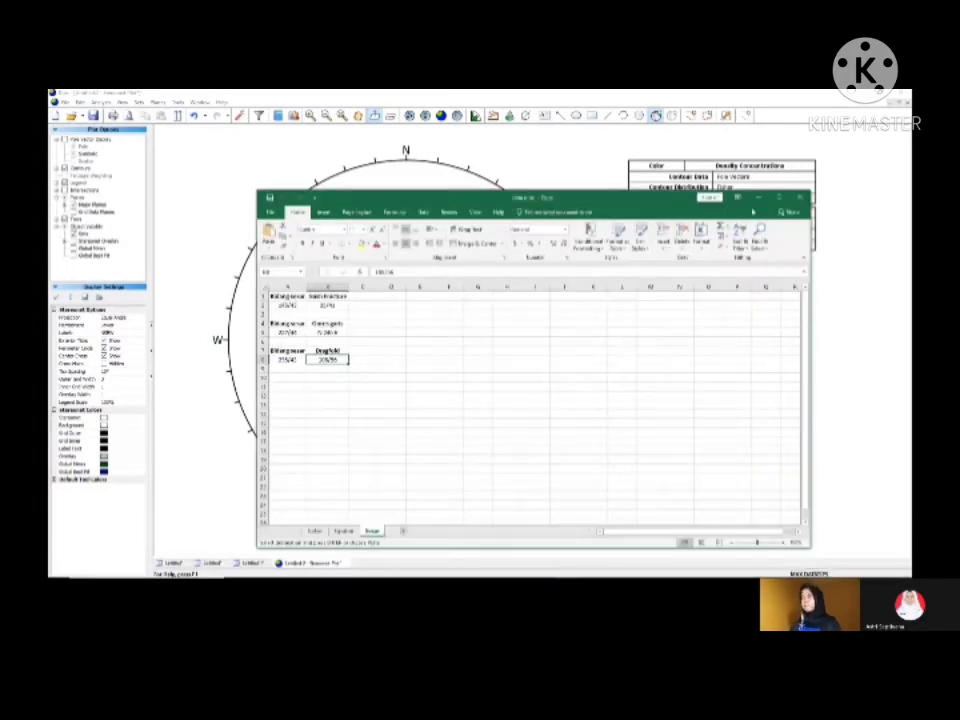
{"action": "left_click", "coordinate": [757, 200]}
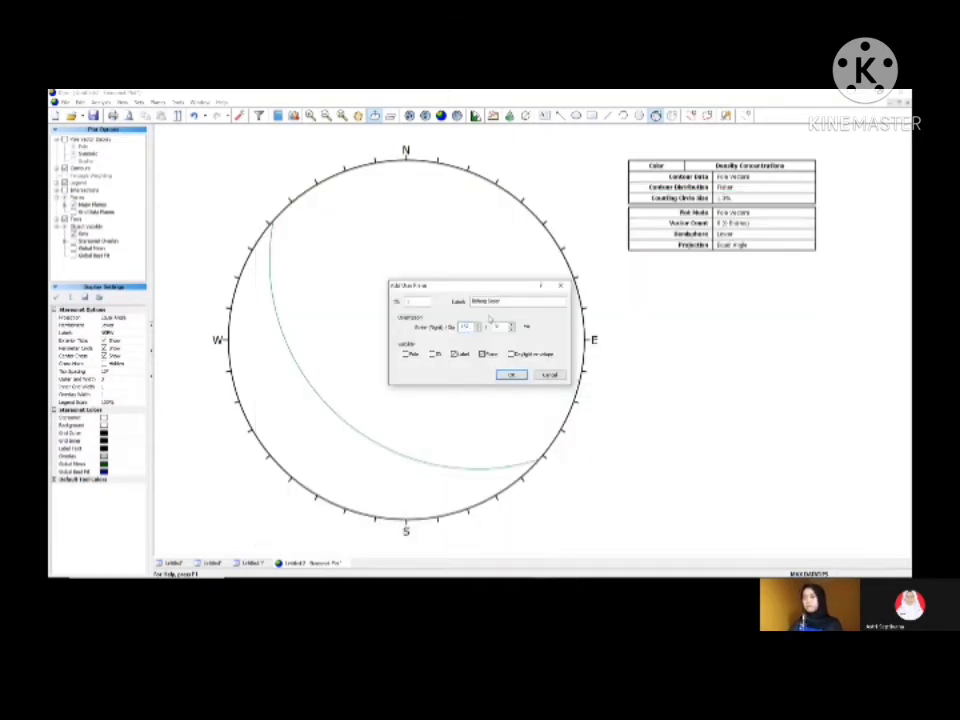
Step: Set the Bidang Sesar plane's strike to 145 and dip to 43, and add it to the stereonet
{"action": "key", "text": "BackSpace"}
{"action": "key", "text": "BackSpace"}
{"action": "key", "text": "BackSpace"}
{"action": "type", "text": "103"}
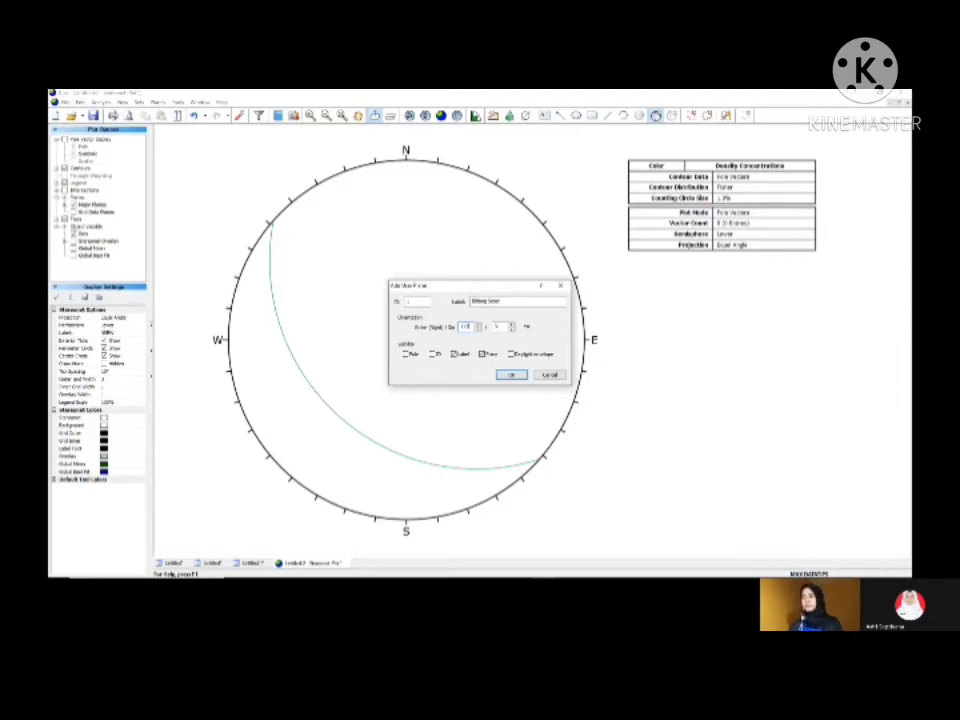
{"action": "left_click", "coordinate": [503, 327]}
{"action": "key", "text": "BackSpace"}
{"action": "key", "text": "BackSpace"}
{"action": "type", "text": "60"}
{"action": "left_click", "coordinate": [518, 377]}
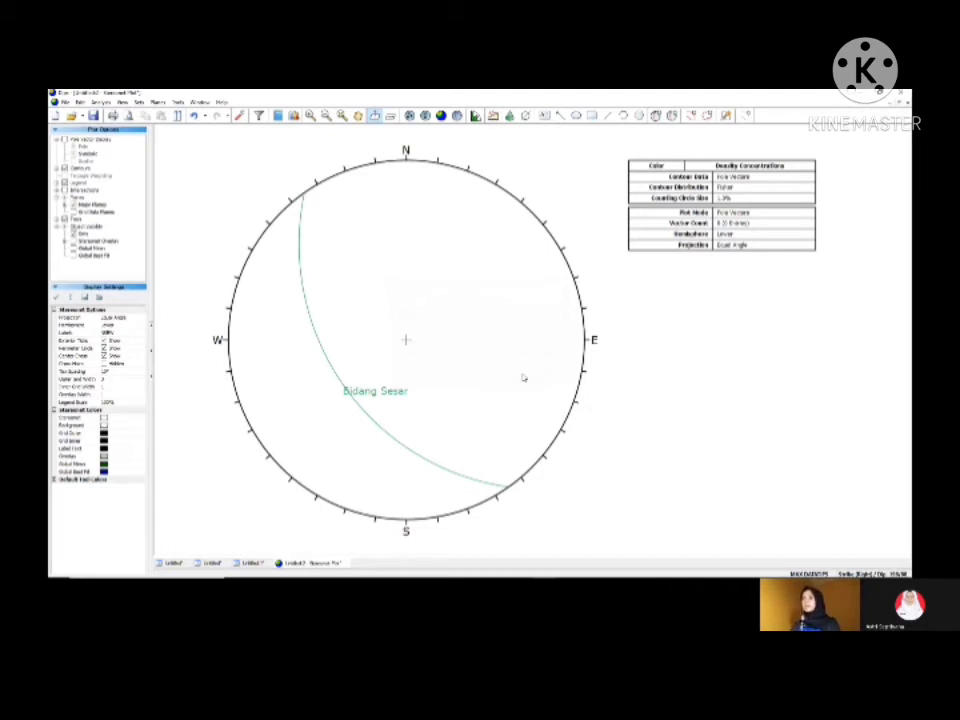
Step: Add a user plane labelled "Gash Fracture" with strike 35 and dip 41, showing only its great circle and label
{"action": "left_click", "coordinate": [656, 116]}
{"action": "left_click", "coordinate": [490, 313]}
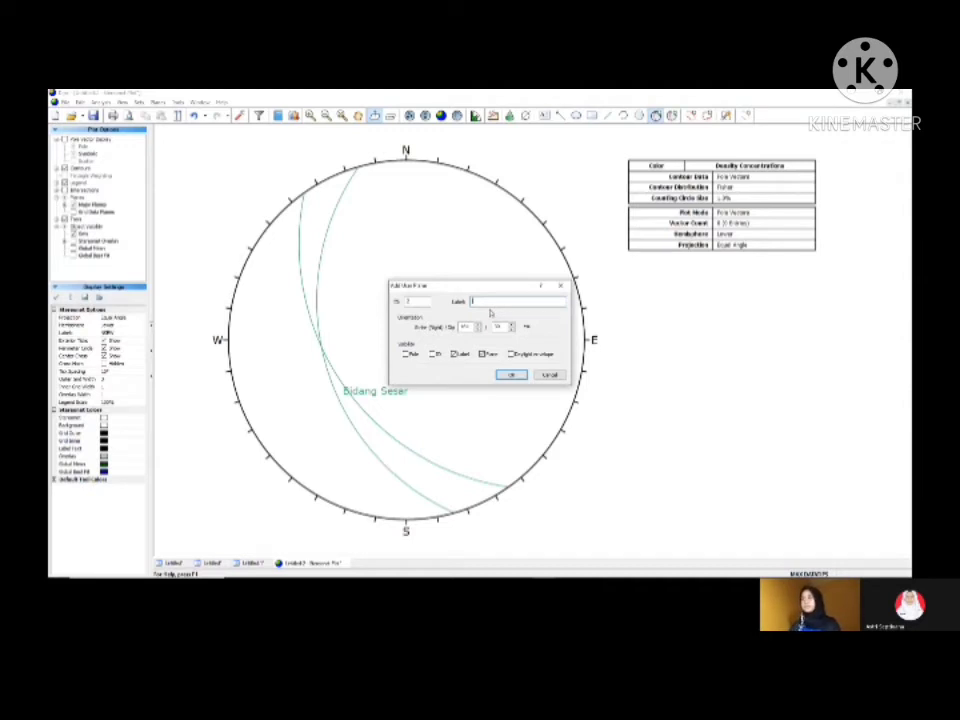
{"action": "type", "text": "Gash Fracture"}
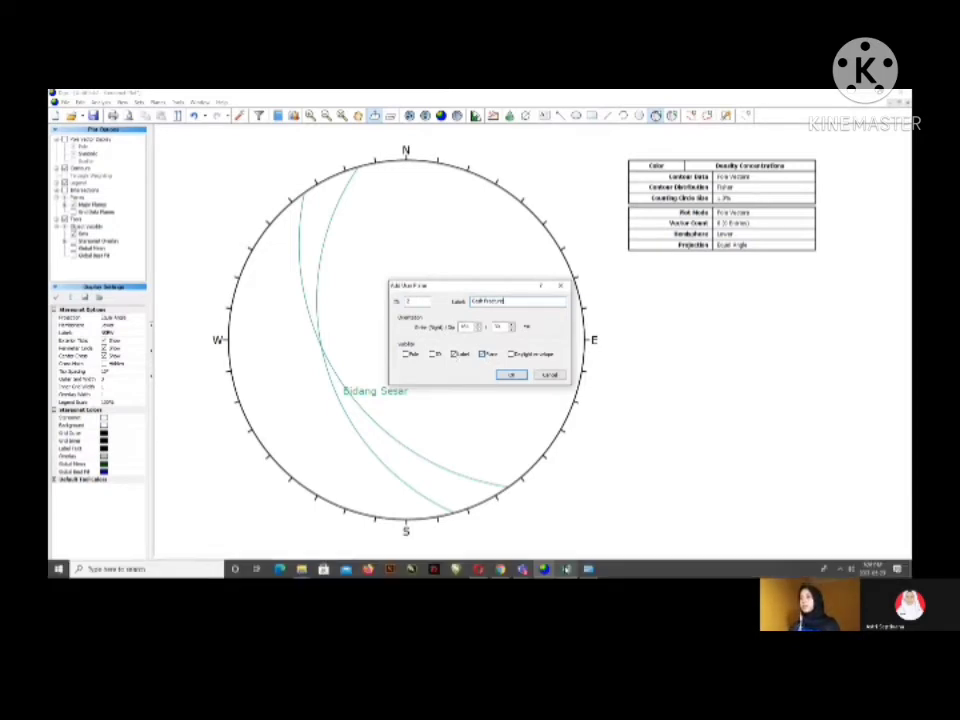
{"action": "left_click", "coordinate": [567, 570]}
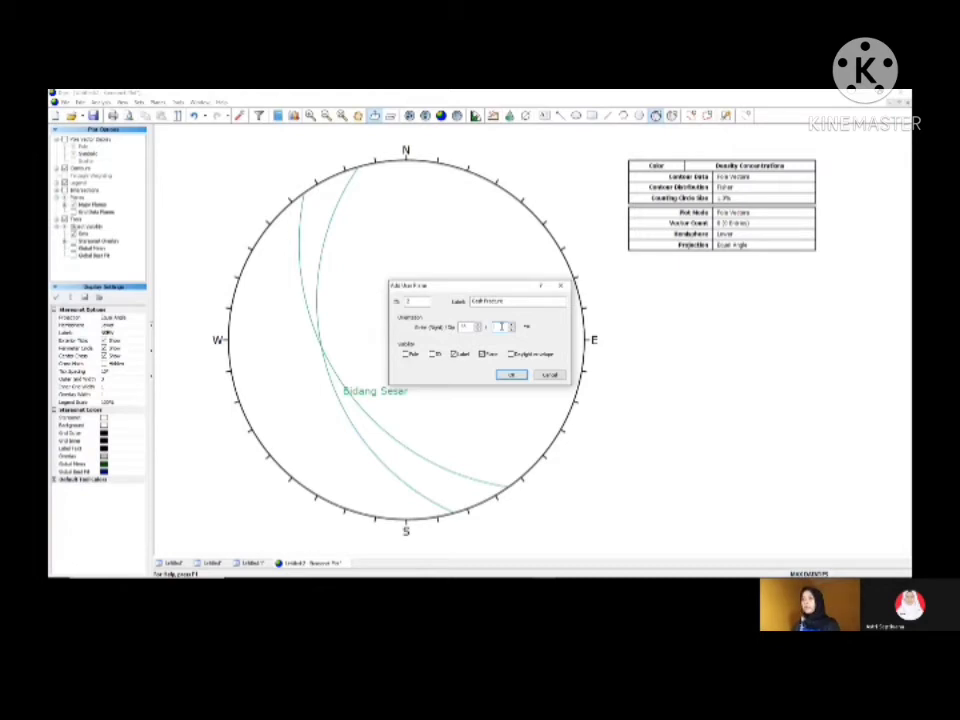
{"action": "left_click", "coordinate": [500, 377]}
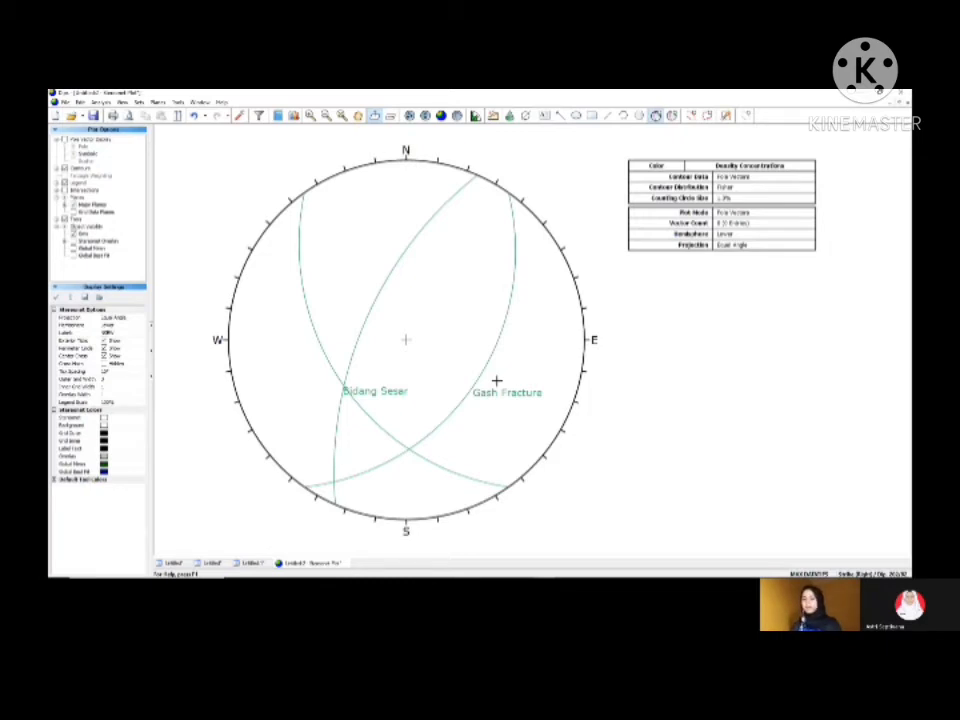
Step: Mark the intersection of both planes as "Sigma 2", and colour Bidang Sesar red, Gash Fracture blue and Sigma 2 black
{"action": "left_click", "coordinate": [496, 381]}
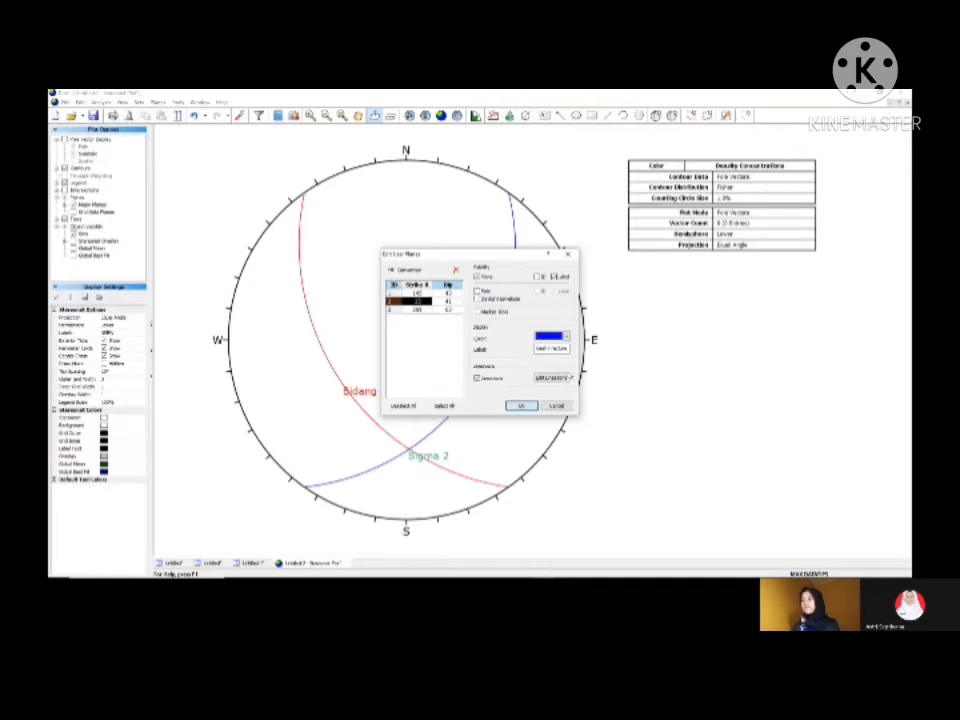
{"action": "left_click", "coordinate": [417, 310]}
{"action": "left_click", "coordinate": [566, 337]}
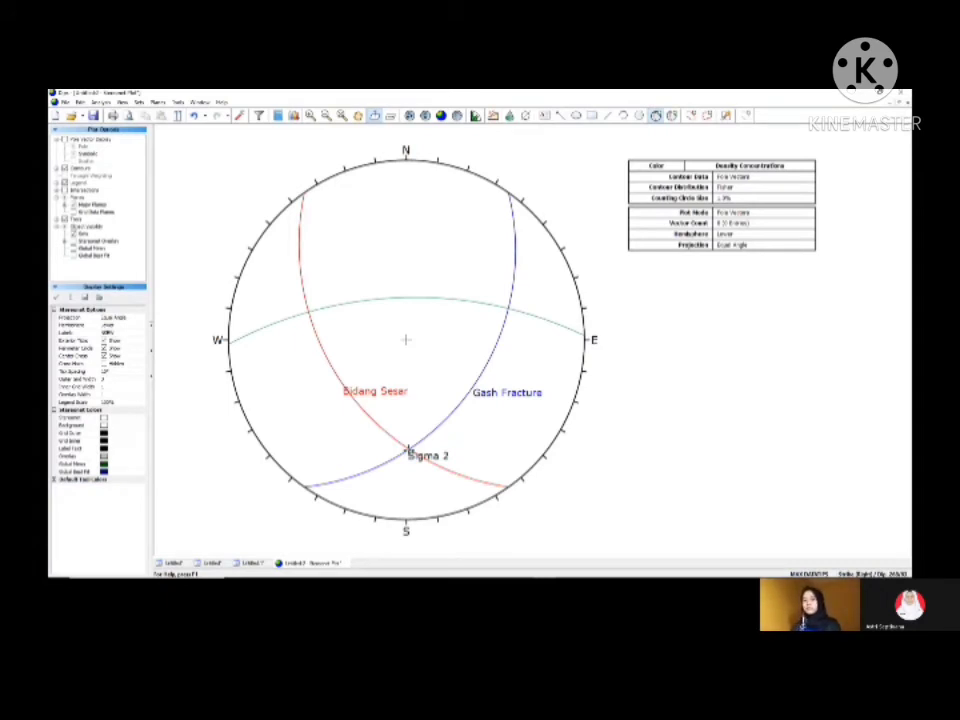
Step: Add a user plane with its pole at Sigma 2, labelled "Griddle Plane", showing only its great circle and label
{"action": "left_click", "coordinate": [407, 451]}
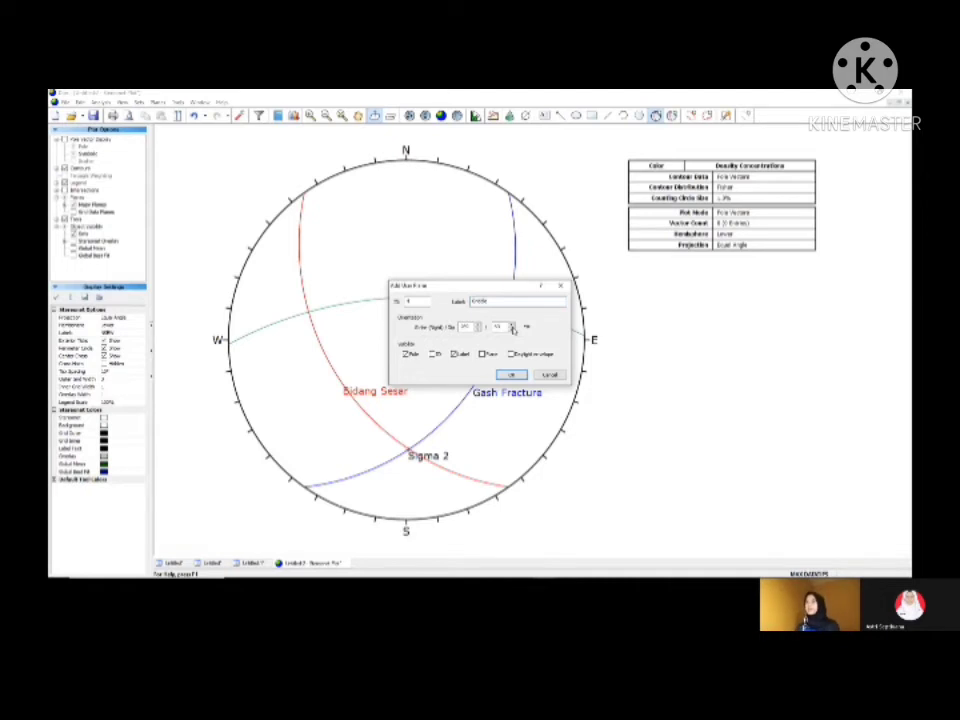
{"action": "type", "text": "Plane"}
{"action": "left_click", "coordinate": [510, 374]}
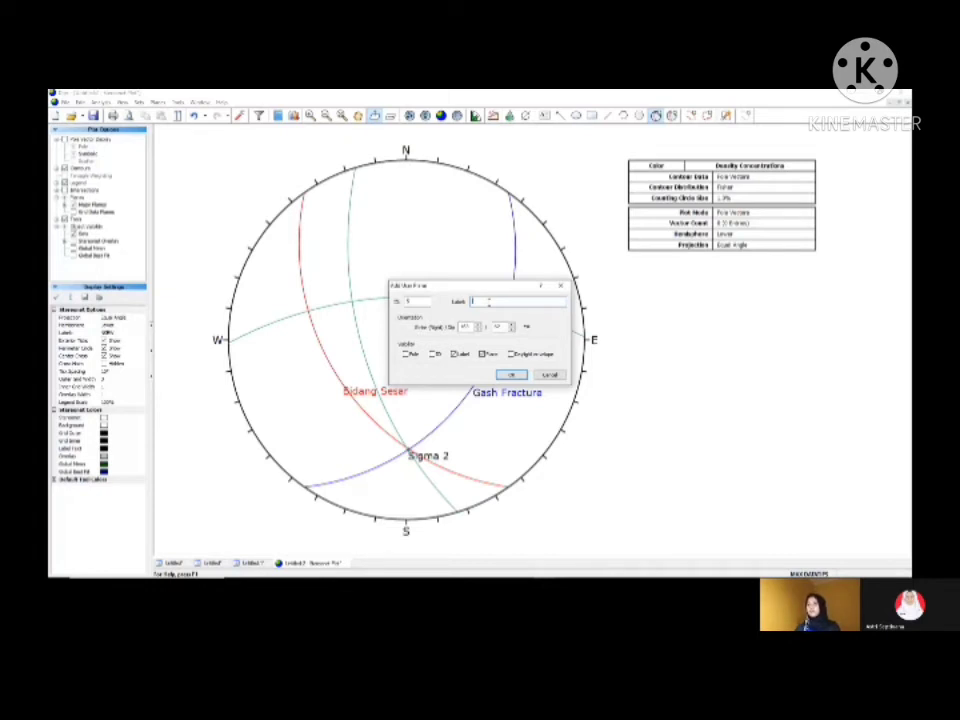
Step: Add a user plane with its pole where the girdle plane crosses Gash Fracture, labelled "Sigma 1", and display a pitch grid along the girdle
{"action": "type", "text": "Sigma 1"}
{"action": "key", "text": "Return"}
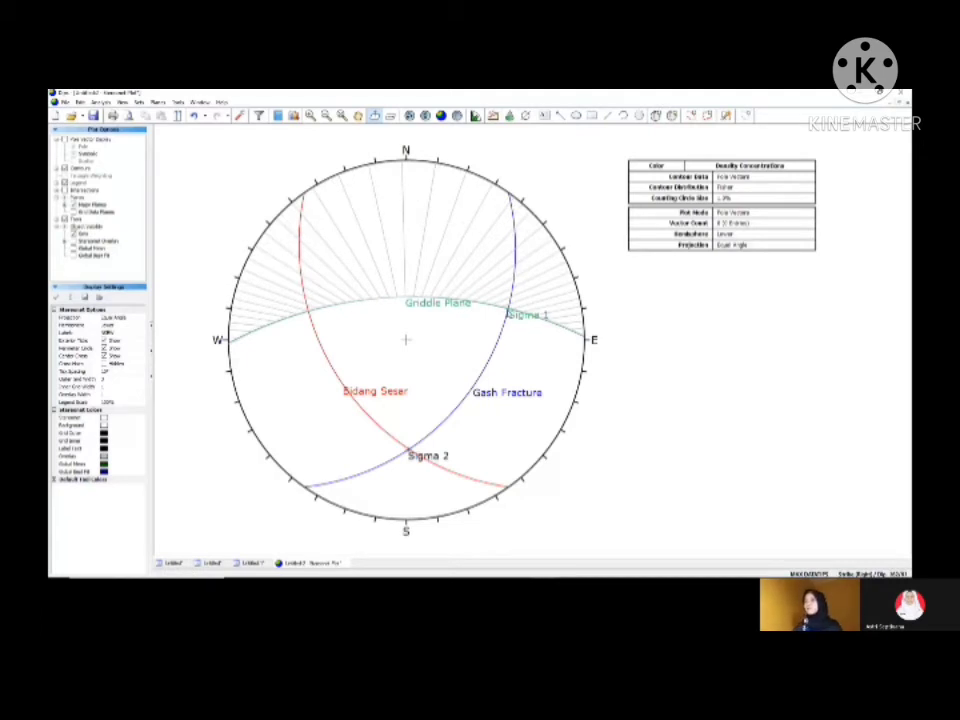
Step: Add a user plane labelled "Sigma 3" on the girdle's western half, showing only its pole and label, and delete the pitch grid
{"action": "left_click", "coordinate": [656, 116]}
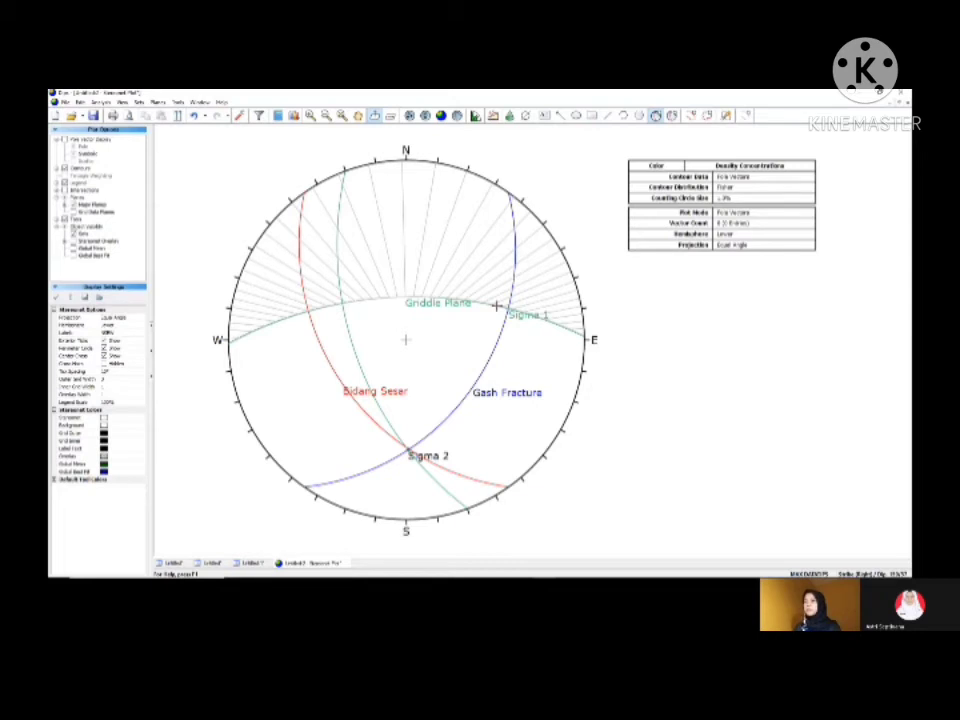
{"action": "left_click", "coordinate": [496, 305]}
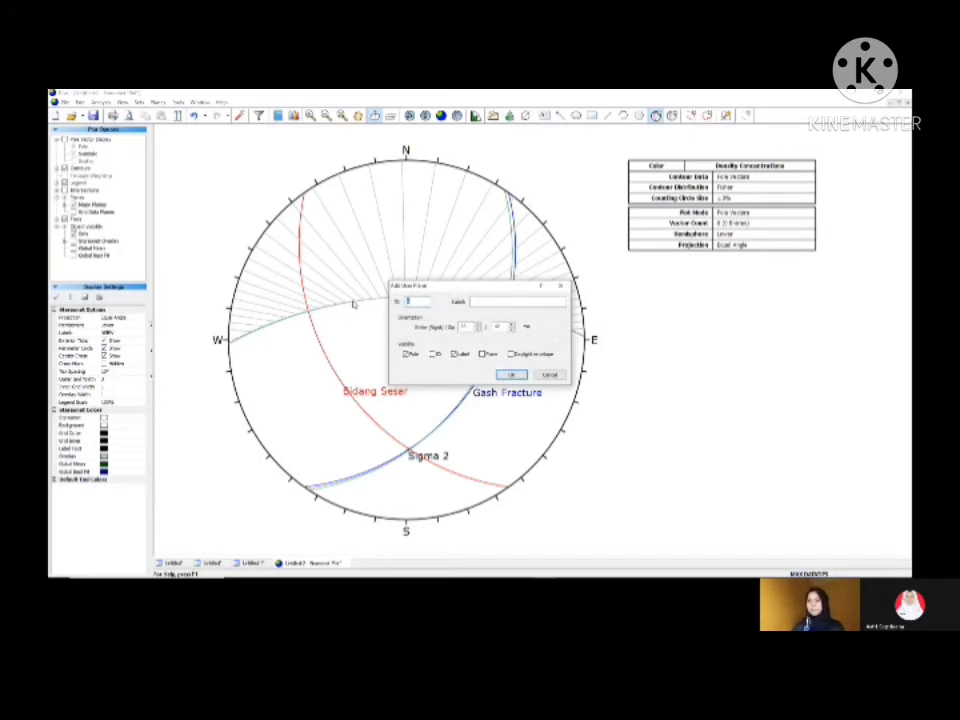
{"action": "left_click", "coordinate": [485, 301]}
{"action": "type", "text": "Sigma 3"}
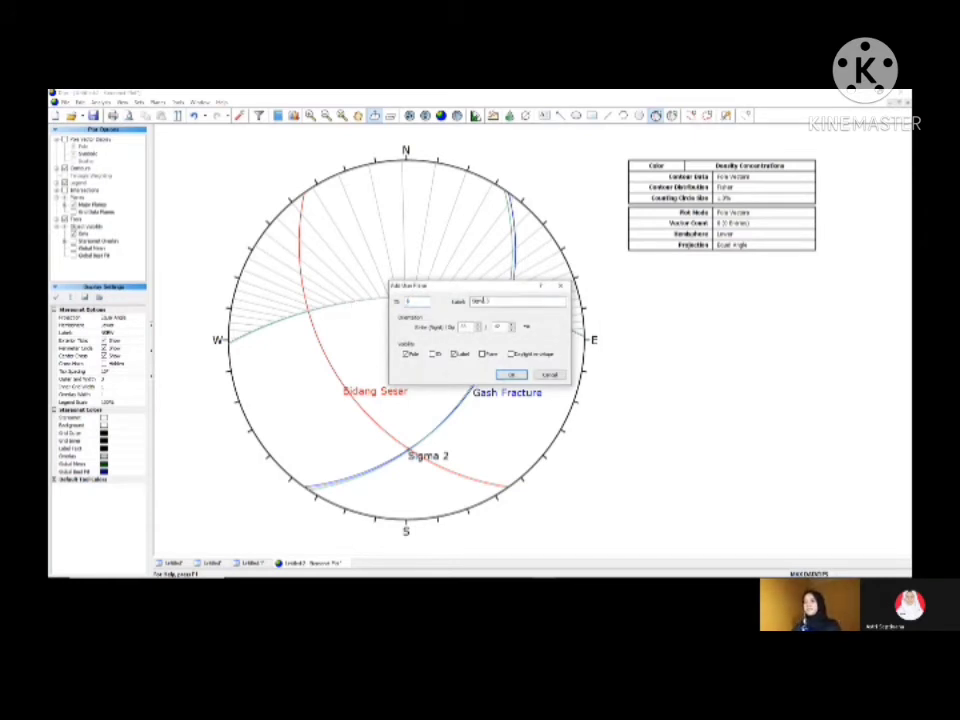
{"action": "left_click", "coordinate": [510, 376]}
{"action": "left_click", "coordinate": [200, 102]}
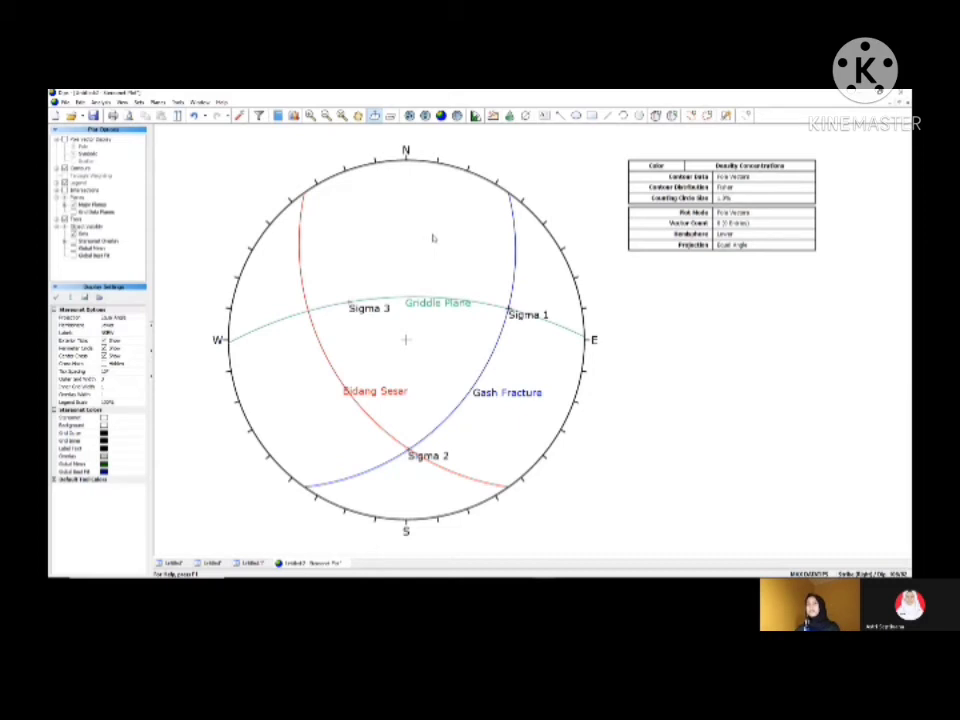
Step: Refresh the fault plot's legend to list its six user planes, and switch the orientation convention
{"action": "left_click", "coordinate": [65, 183]}
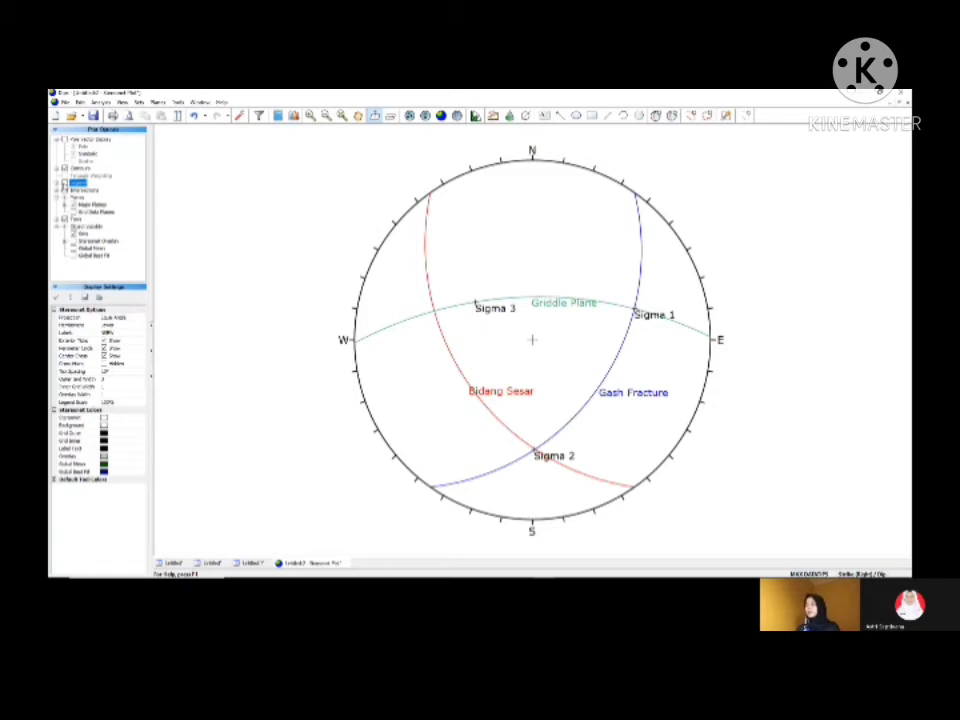
{"action": "left_click", "coordinate": [65, 184]}
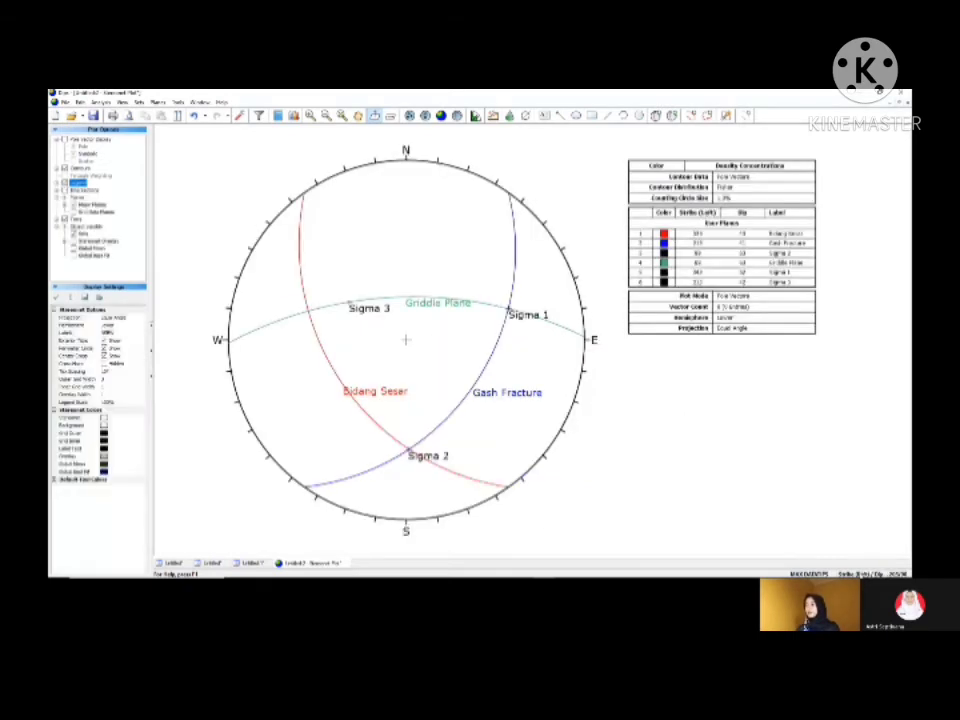
{"action": "left_click", "coordinate": [861, 575]}
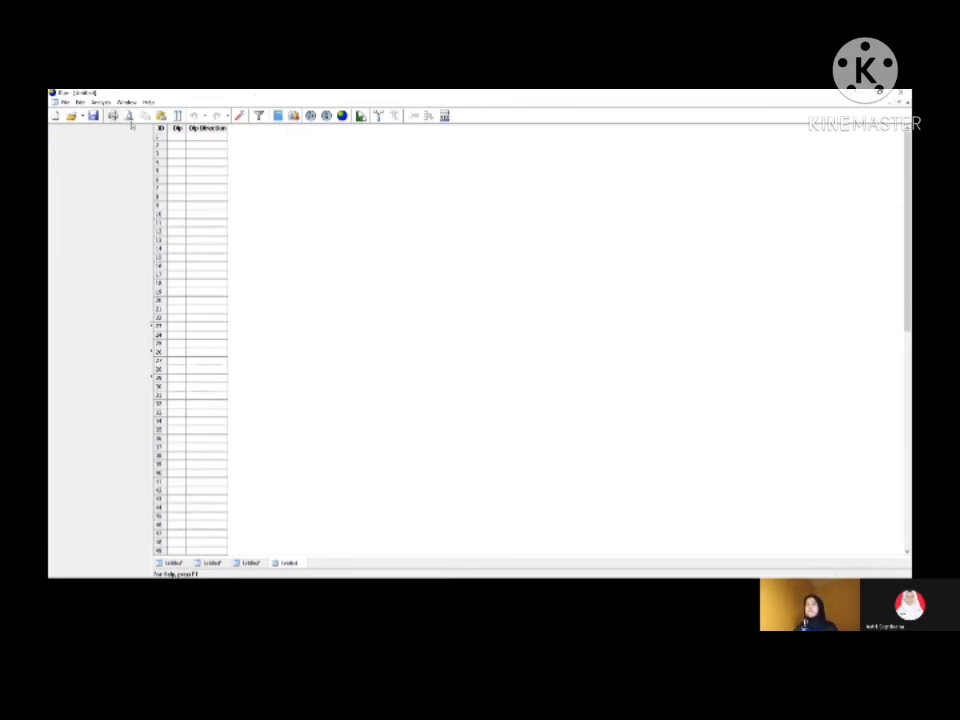
Step: Set the project's global orientation format to Strike (Right) / Dip and create a contour stereonet plot
{"action": "left_click", "coordinate": [240, 117]}
{"action": "left_click", "coordinate": [492, 292]}
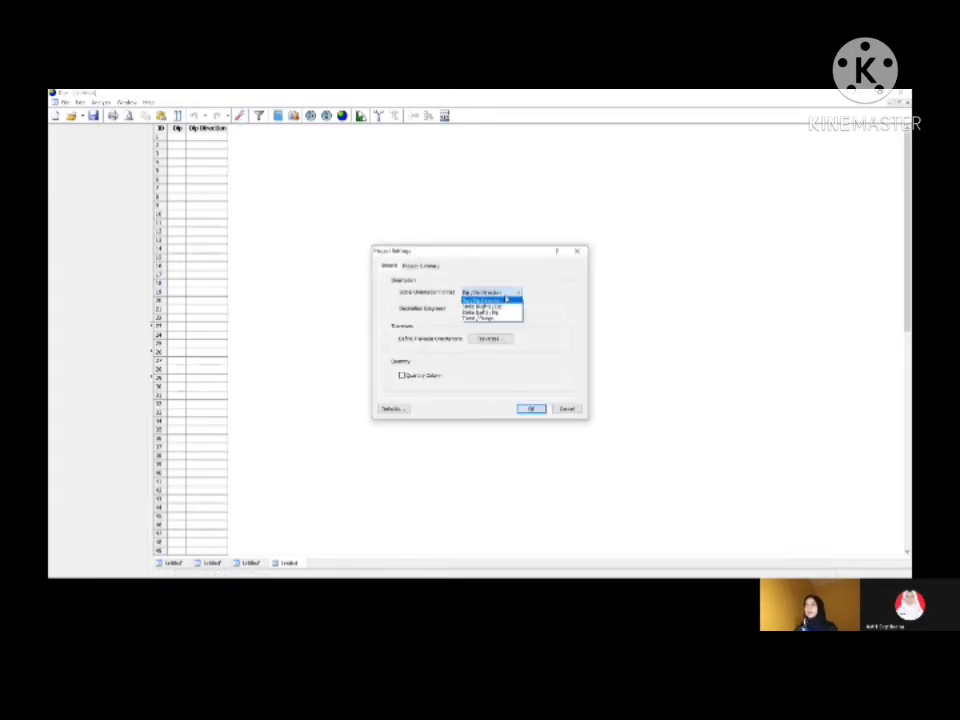
{"action": "left_click", "coordinate": [506, 309]}
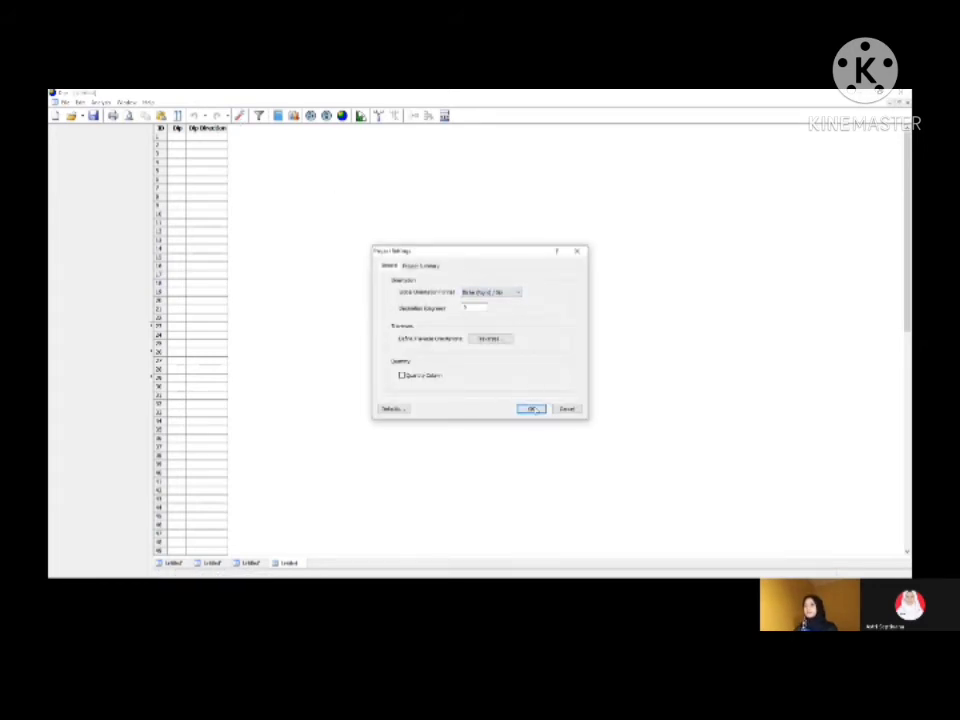
{"action": "left_click", "coordinate": [531, 409]}
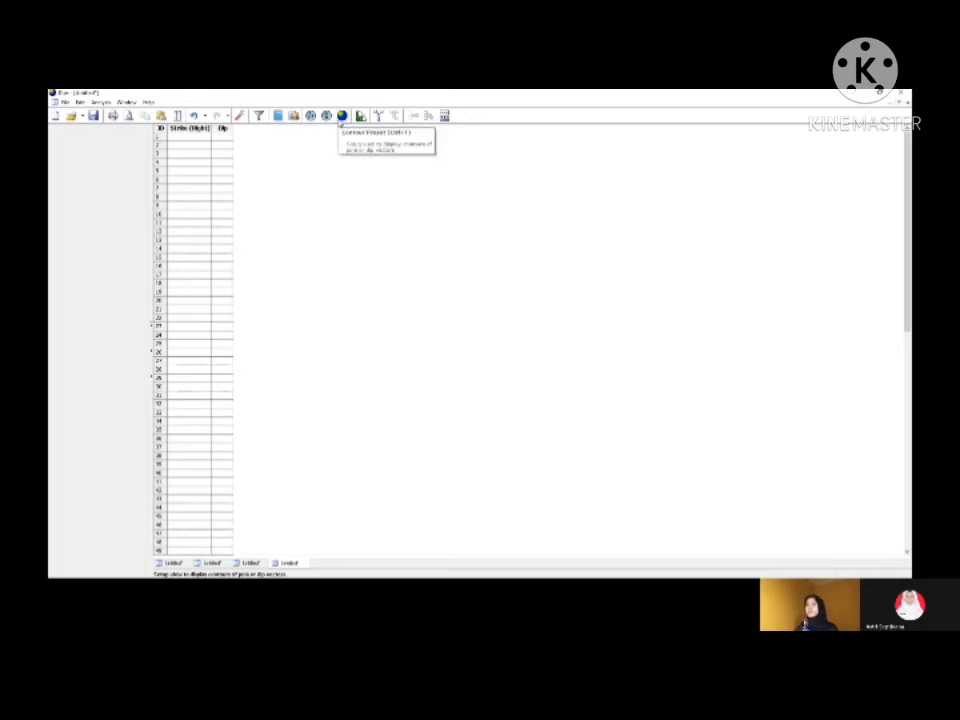
{"action": "left_click", "coordinate": [341, 116]}
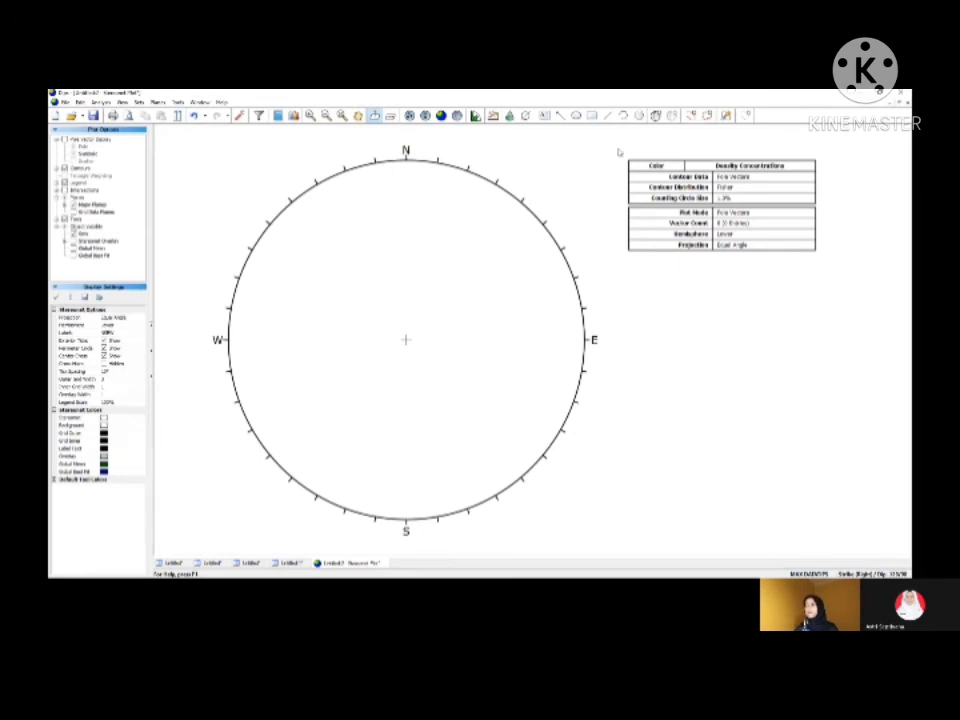
{"action": "left_click", "coordinate": [655, 116]}
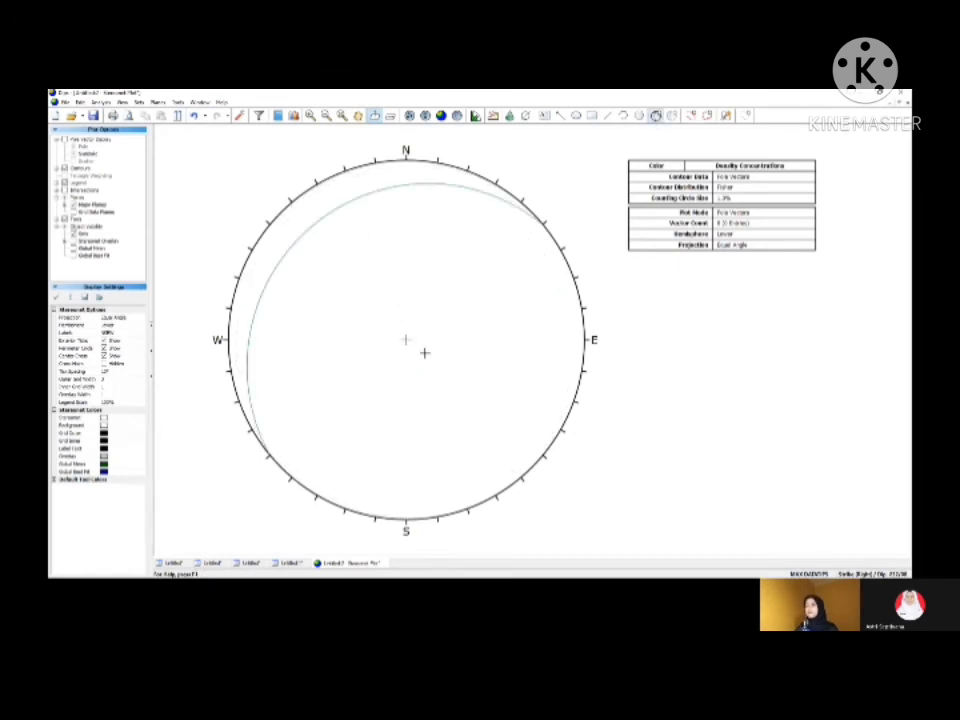
{"action": "left_click", "coordinate": [454, 339]}
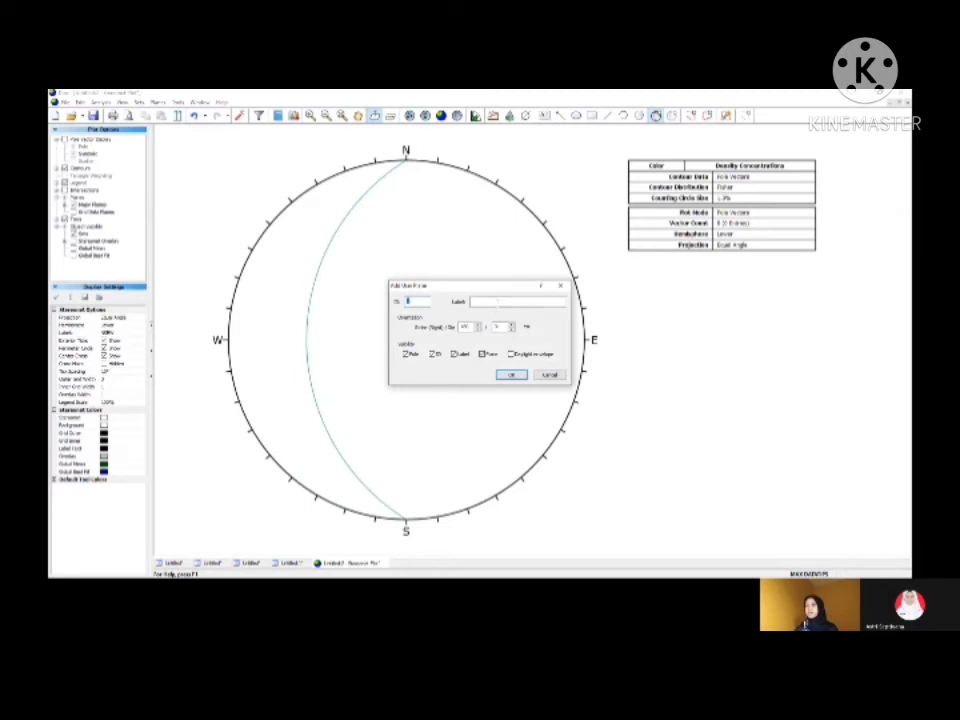
{"action": "left_click", "coordinate": [500, 302]}
{"action": "type", "text": "MH"}
{"action": "type", "text": "ang Sesar"}
{"action": "left_click", "coordinate": [859, 94]}
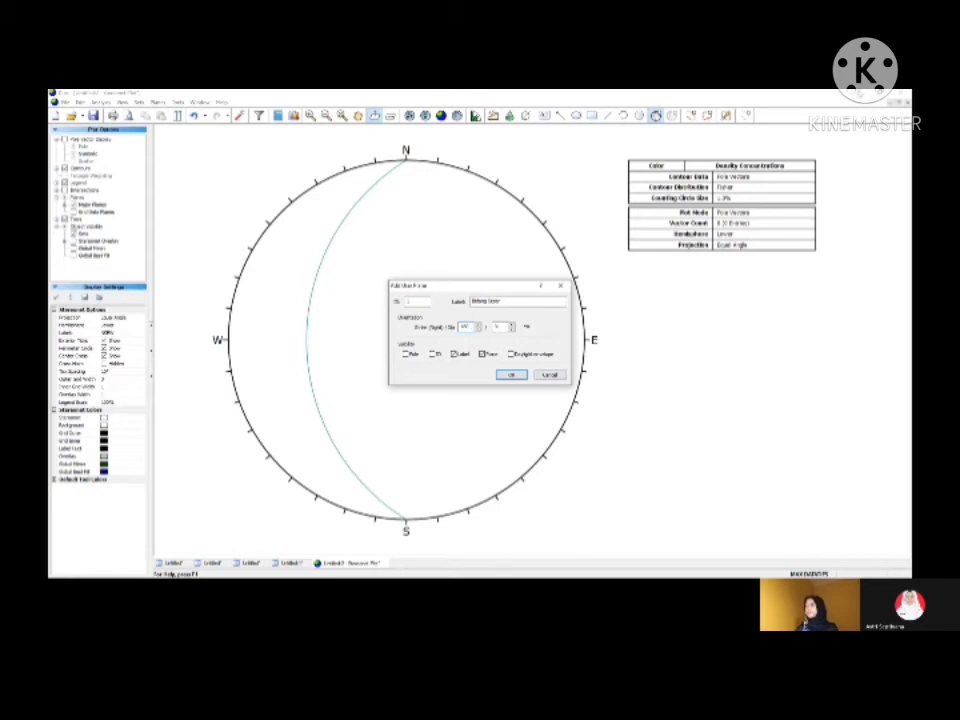
{"action": "left_click", "coordinate": [858, 91]}
{"action": "left_click", "coordinate": [546, 376]}
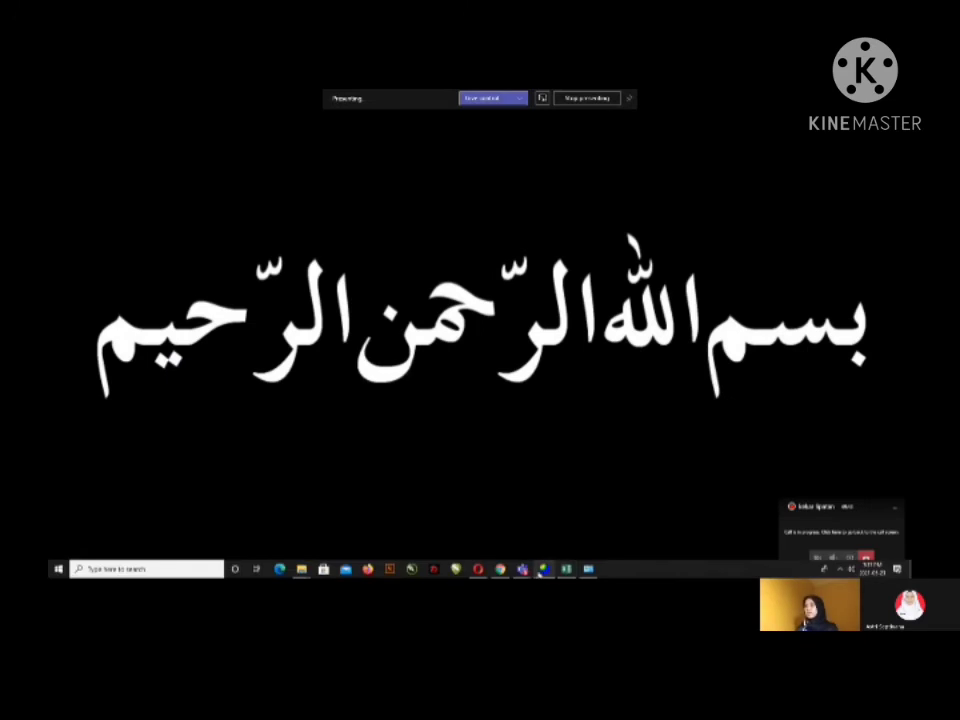
Step: Check the fault data in Excel, return to Dips, and add user plane 227/44 labelled "Bidang Sesar", showing only its great circle and label
{"action": "left_click", "coordinate": [569, 553]}
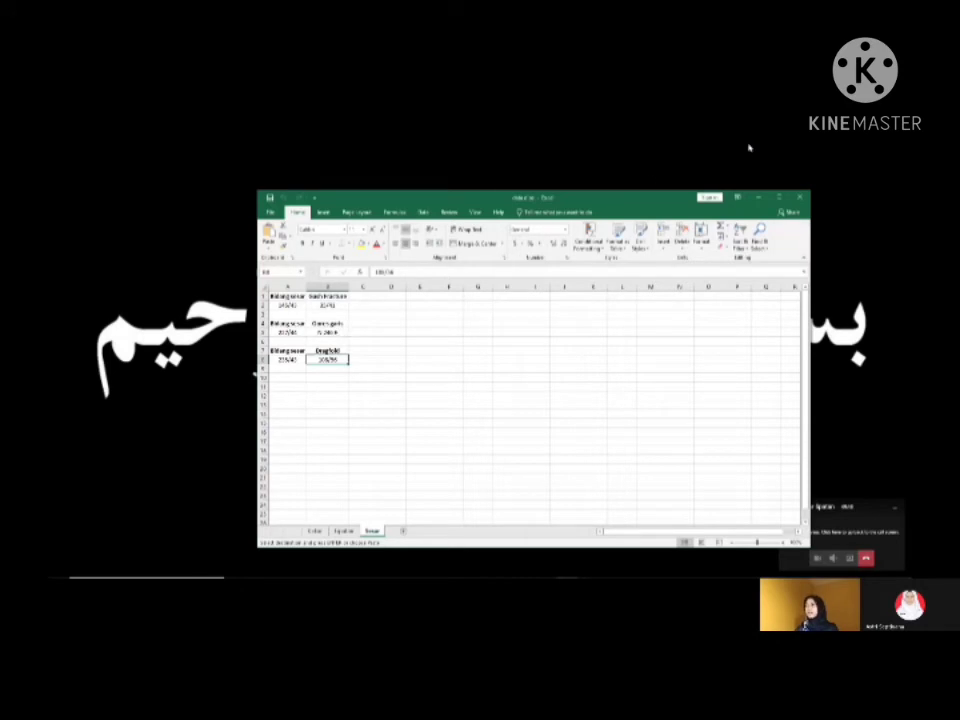
{"action": "left_click", "coordinate": [758, 199]}
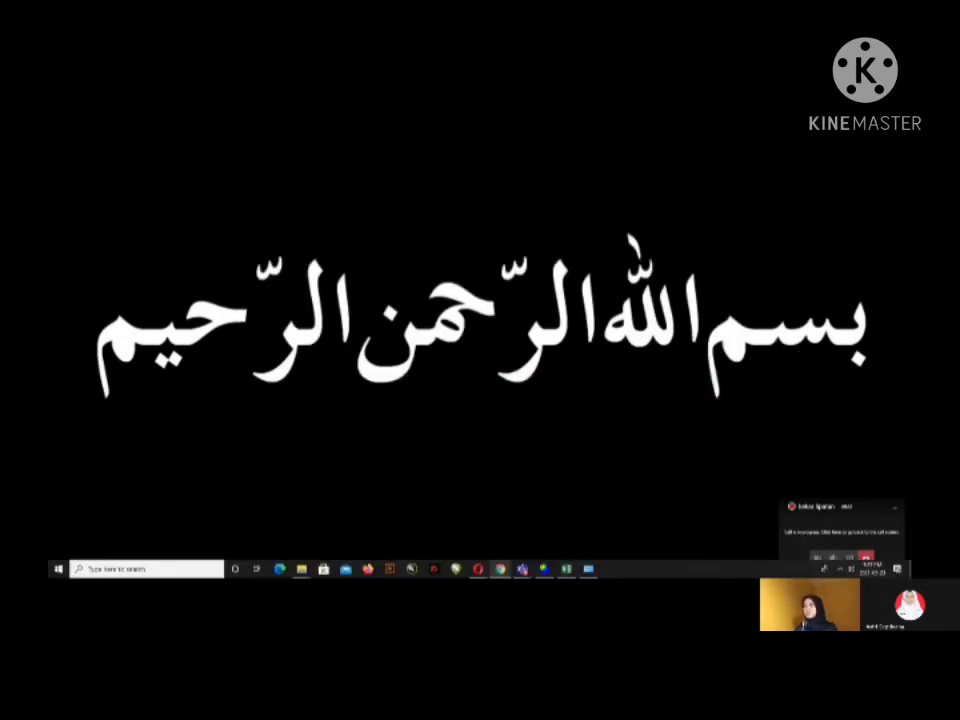
{"action": "mouse_move", "coordinate": [544, 568]}
{"action": "left_click", "coordinate": [546, 541]}
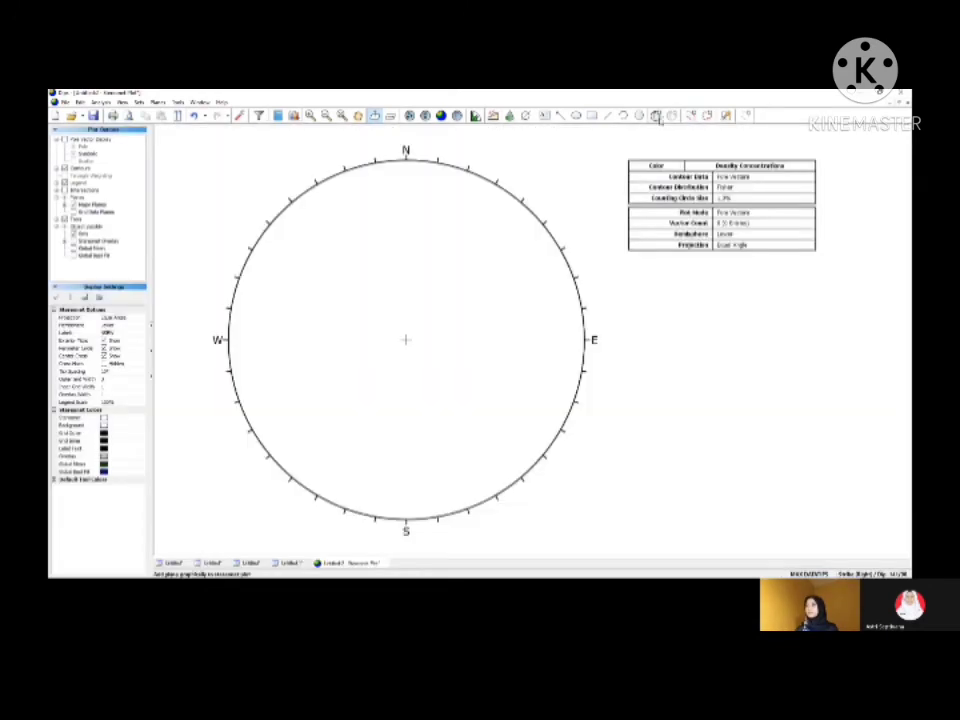
{"action": "left_click", "coordinate": [655, 115]}
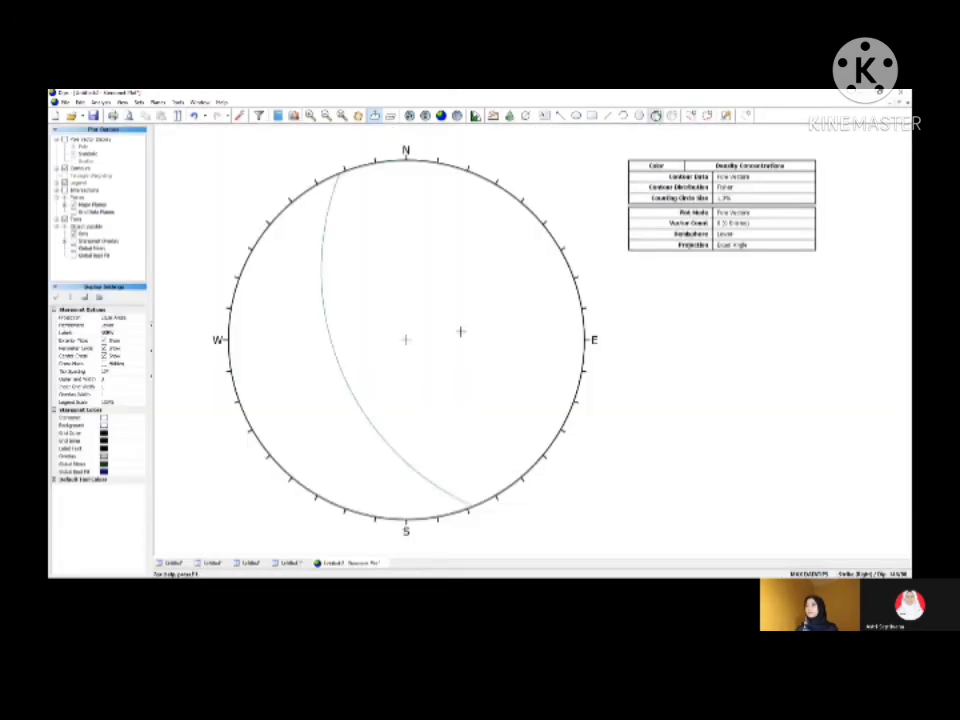
{"action": "left_click", "coordinate": [459, 330]}
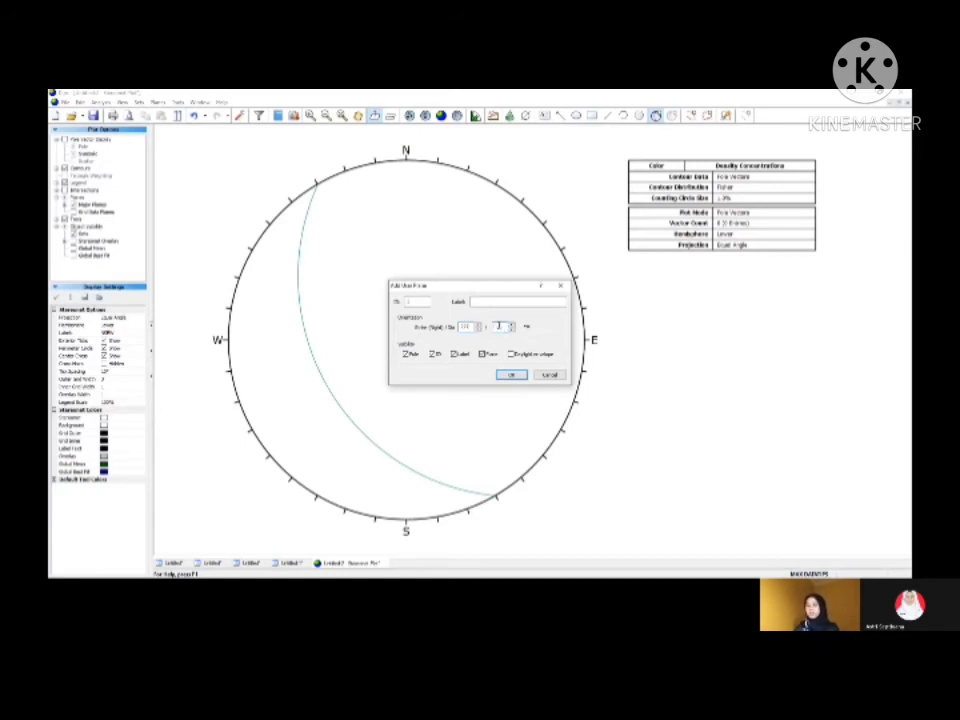
{"action": "left_click", "coordinate": [491, 301]}
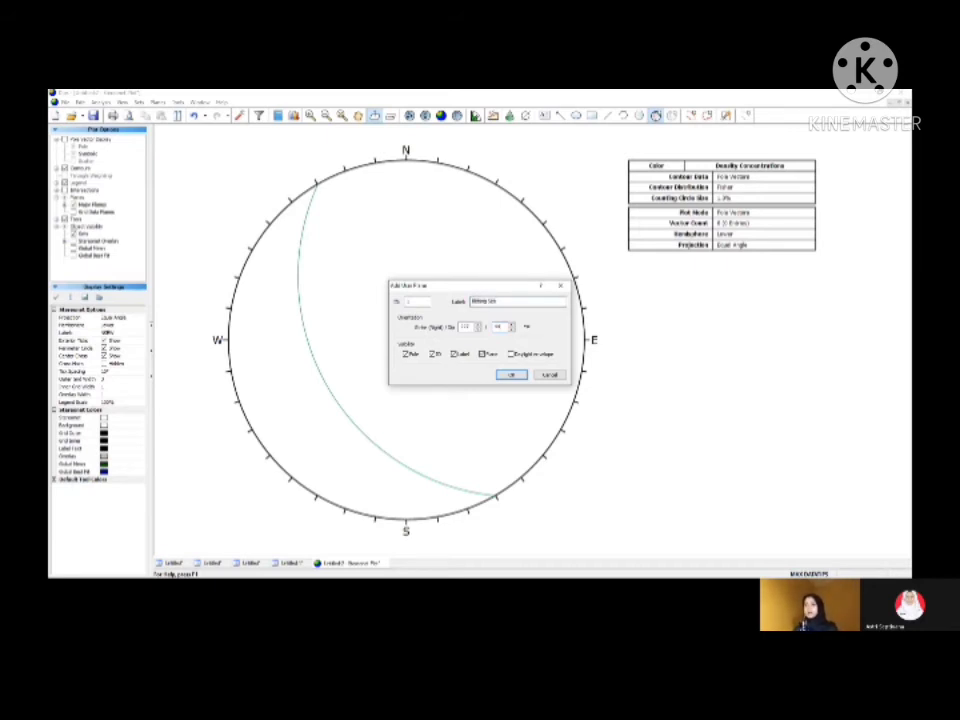
{"action": "left_click", "coordinate": [407, 356]}
{"action": "left_click", "coordinate": [435, 356]}
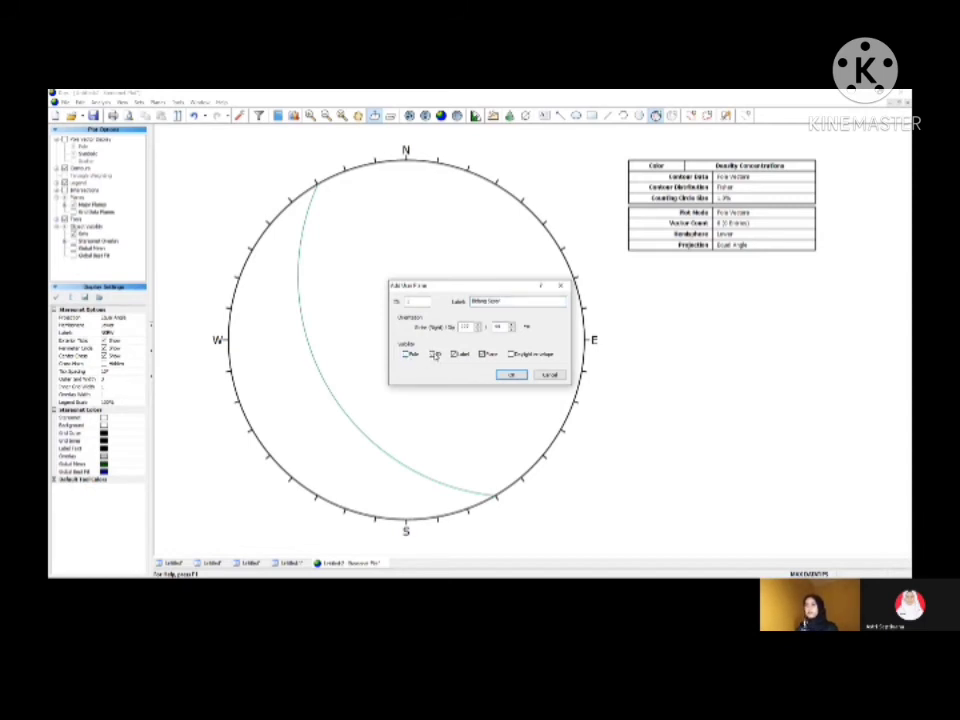
{"action": "left_click", "coordinate": [514, 376]}
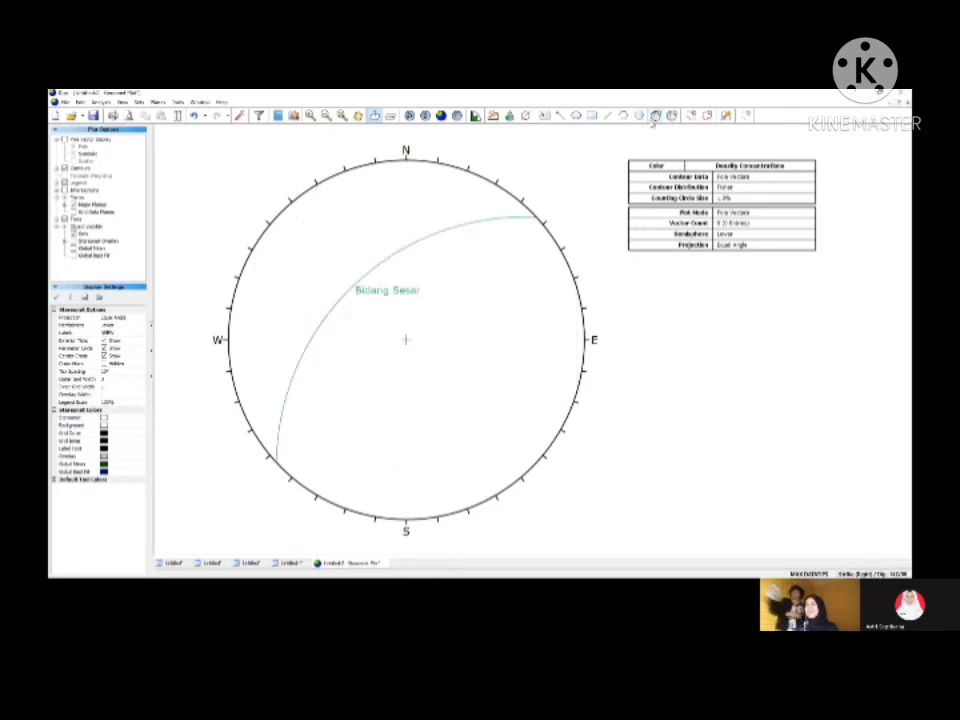
Step: Draw a trend line across the stereonet with a trend of 245
{"action": "left_click", "coordinate": [176, 103]}
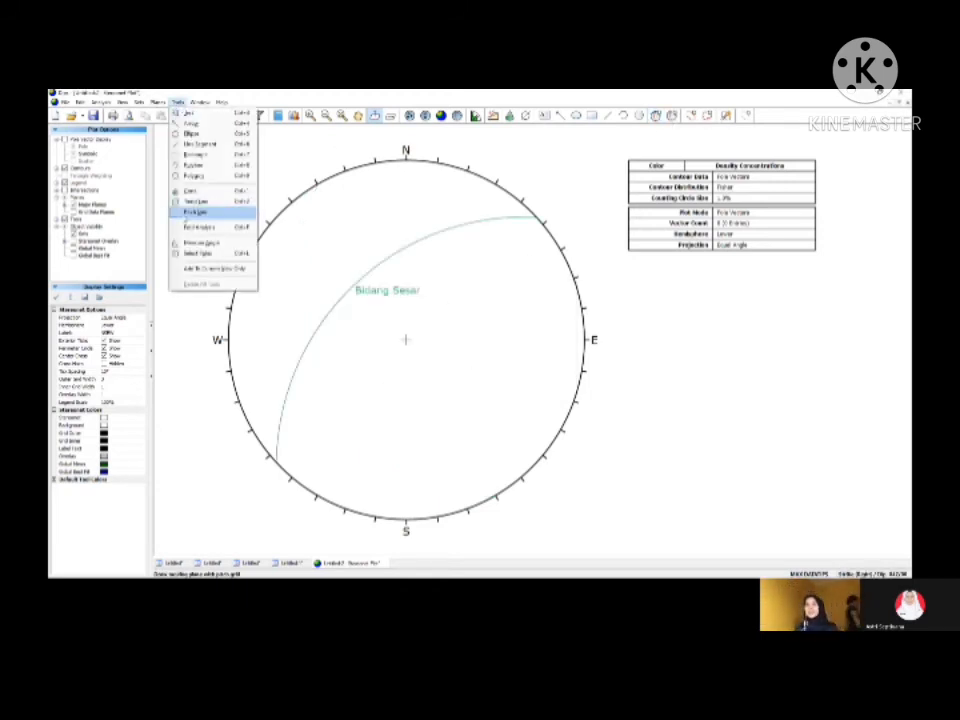
{"action": "left_click", "coordinate": [190, 200]}
{"action": "left_click", "coordinate": [427, 298]}
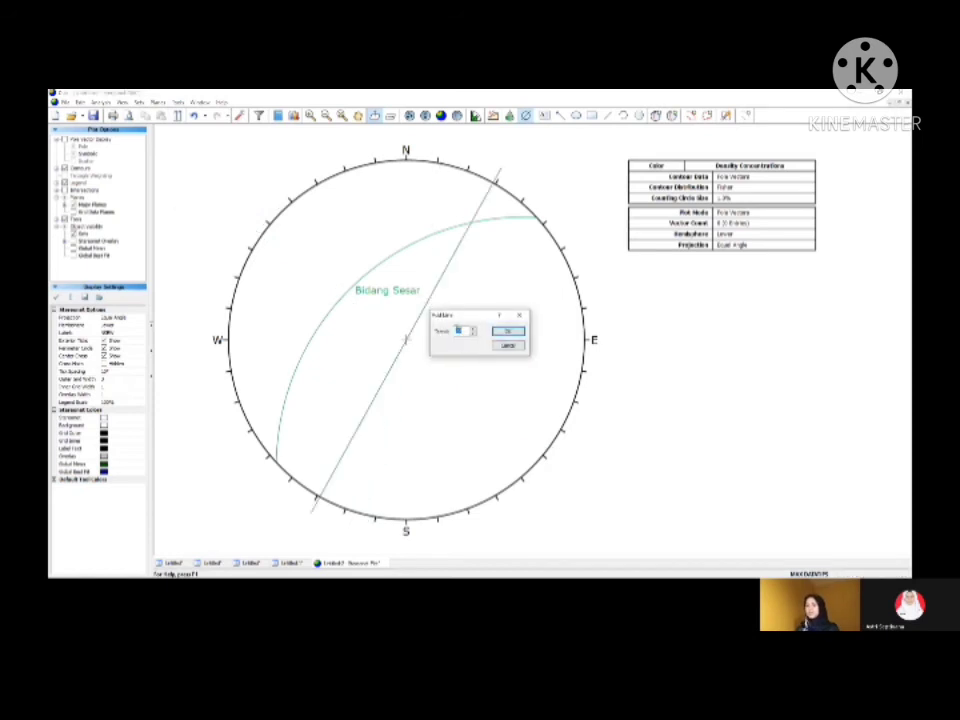
{"action": "key", "text": "BackSpace"}
{"action": "type", "text": "245"}
{"action": "left_click", "coordinate": [508, 332]}
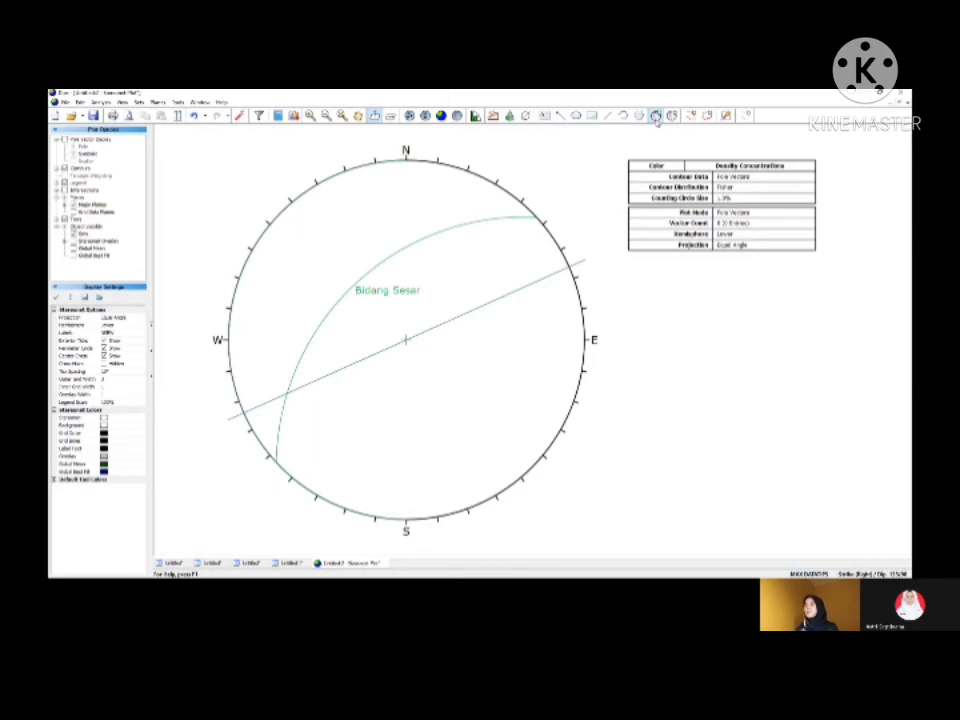
Step: Add a user plane with its pole where the trend line crosses Bidang Sesar, labelled "Griddle Plane", showing only its great circle and label
{"action": "left_click", "coordinate": [656, 116]}
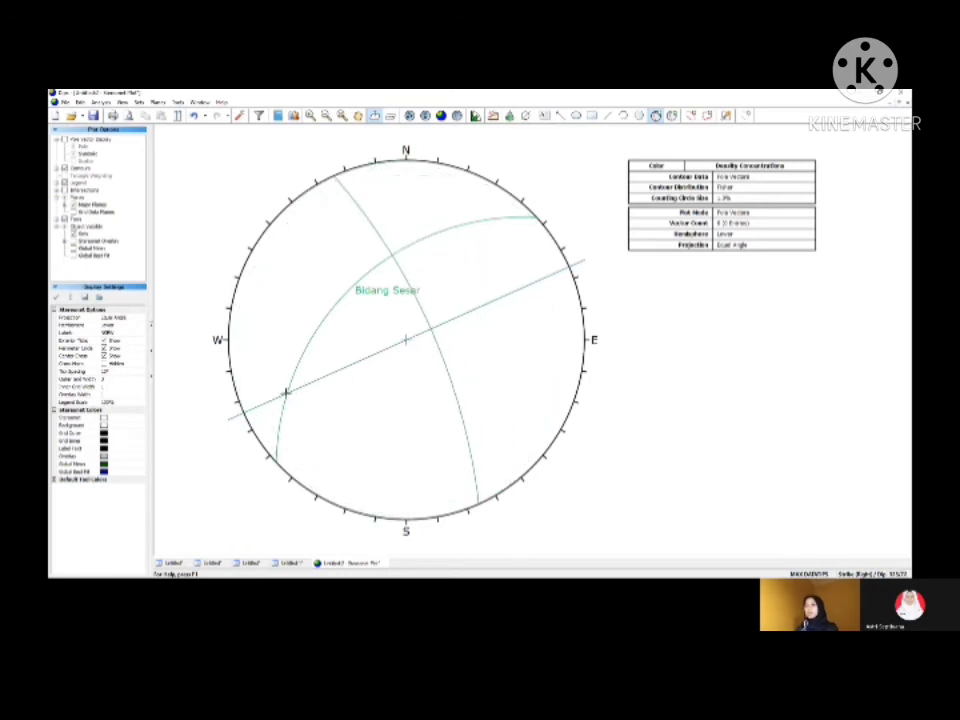
{"action": "left_click", "coordinate": [287, 393]}
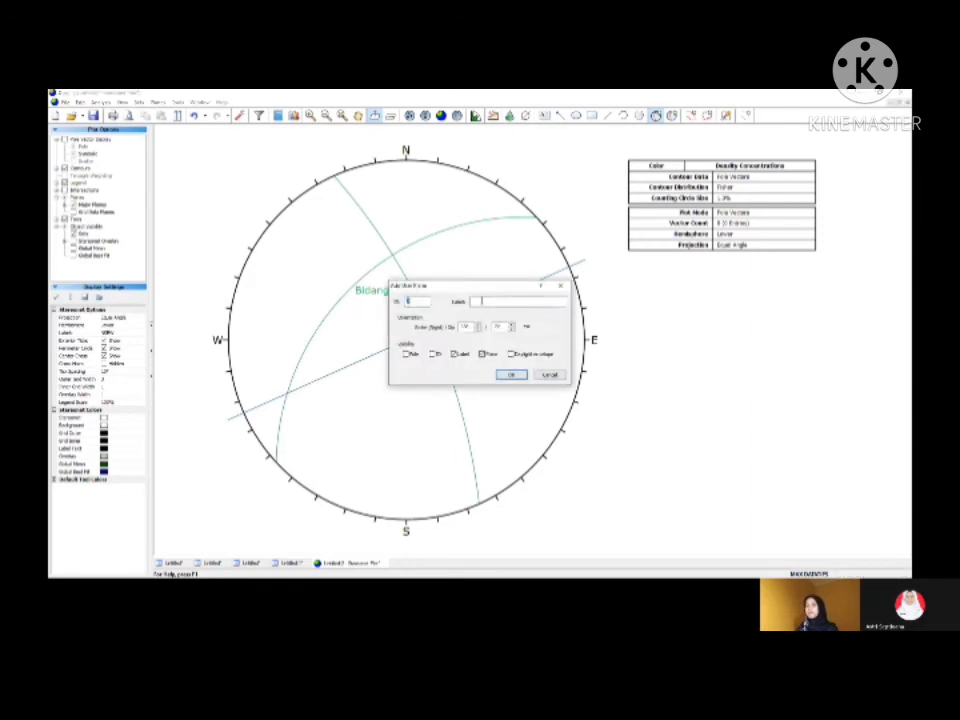
{"action": "left_click", "coordinate": [486, 301]}
{"action": "type", "text": "K1"}
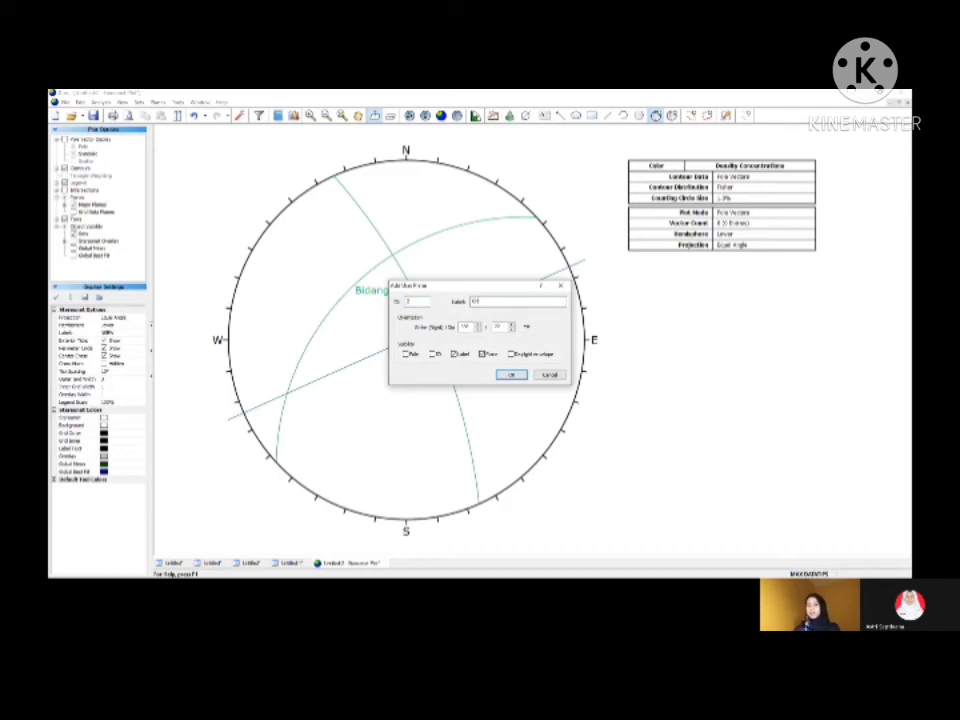
{"action": "type", "text": "kar Plane"}
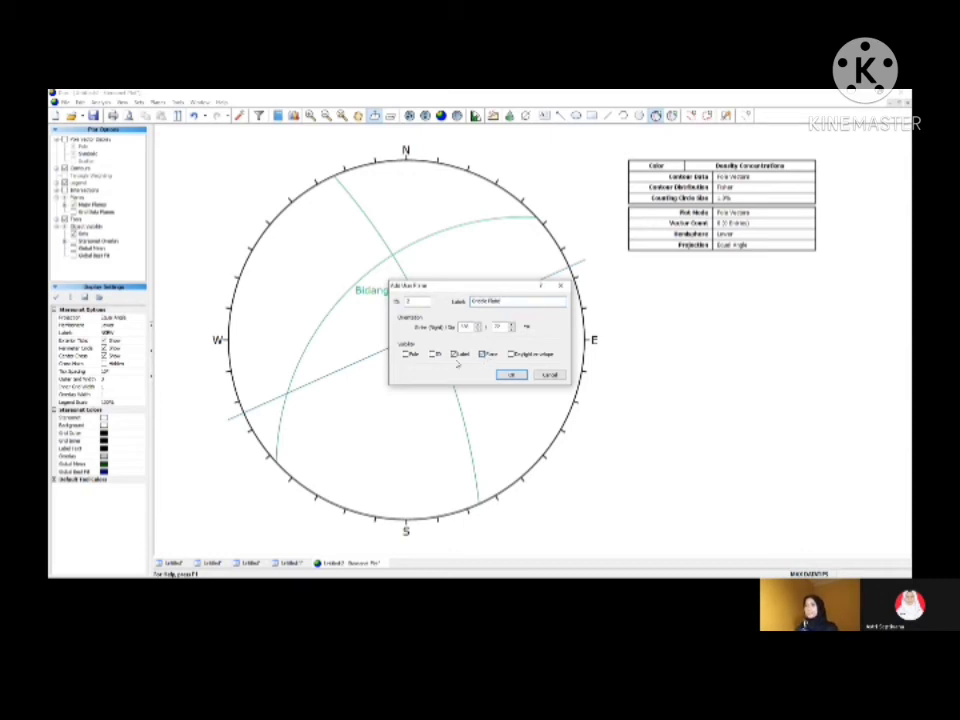
{"action": "left_click", "coordinate": [511, 374]}
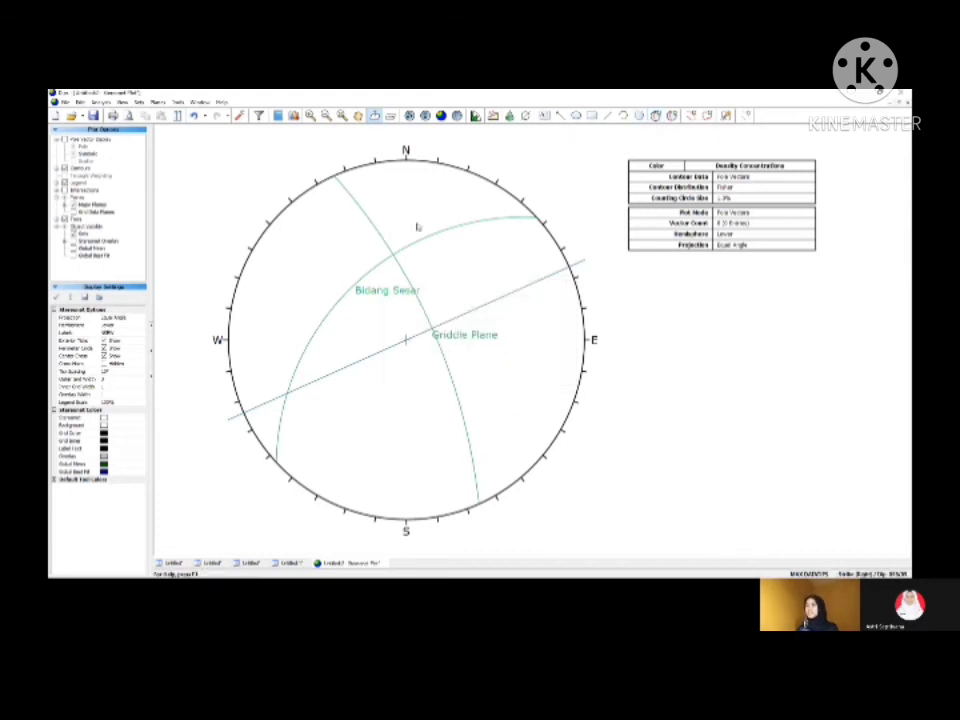
Step: Change the colour of the Bidang Sesar user plane to red
{"action": "left_click", "coordinate": [671, 115]}
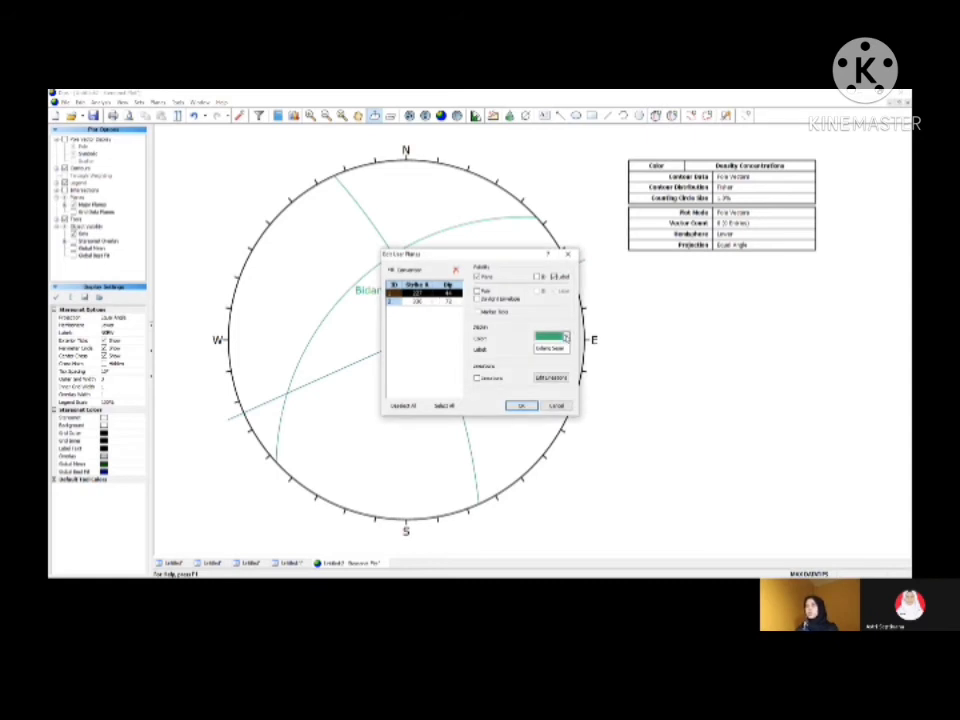
{"action": "left_click", "coordinate": [566, 338]}
{"action": "left_click", "coordinate": [544, 374]}
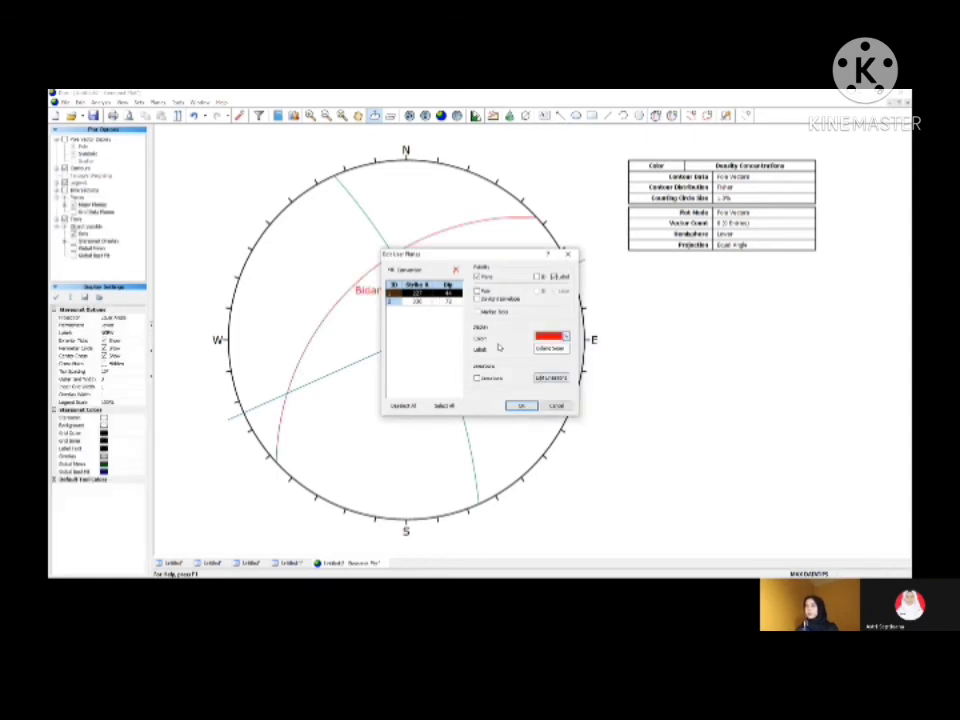
{"action": "left_click", "coordinate": [447, 301]}
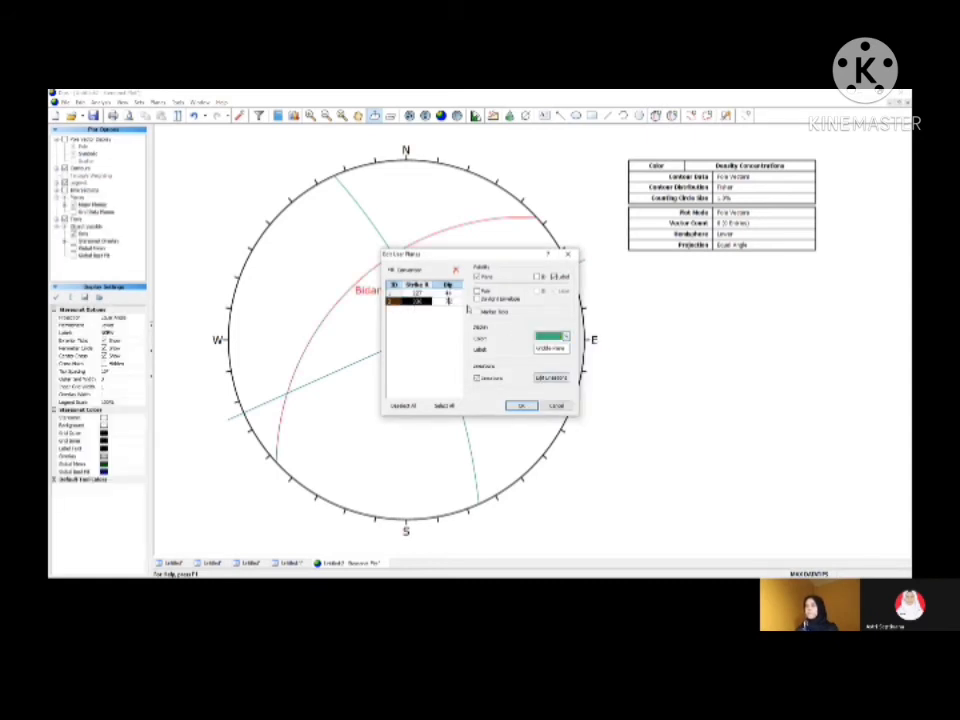
{"action": "left_click", "coordinate": [520, 406]}
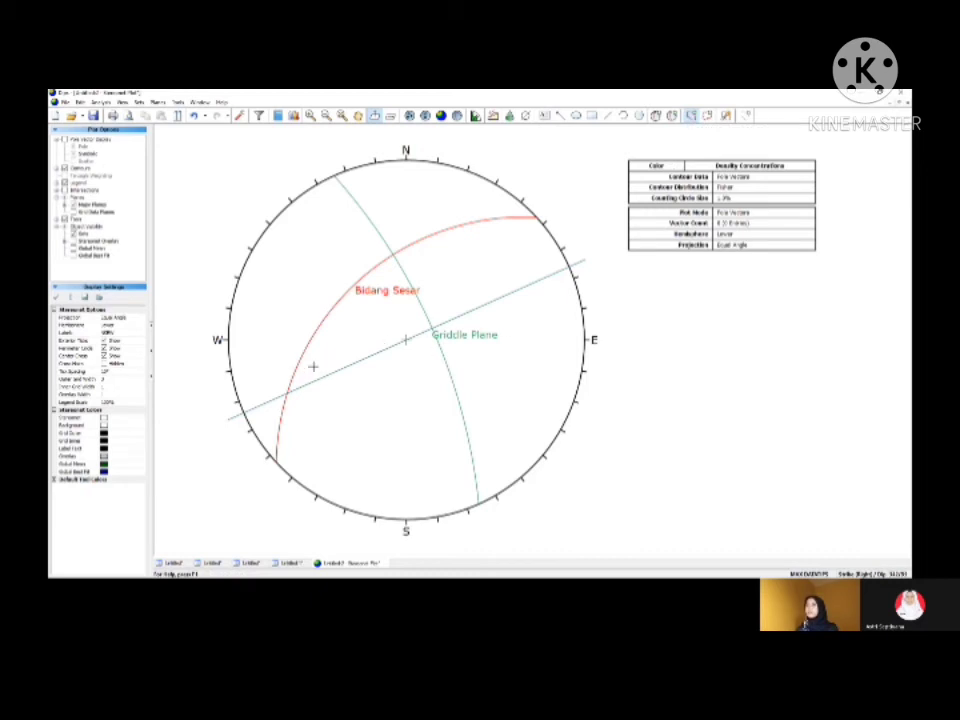
Step: Add a user plane with its pole where Griddle Plane crosses Bidang Sesar, labelled "Sigma 2", showing only its pole and label
{"action": "left_click", "coordinate": [656, 115]}
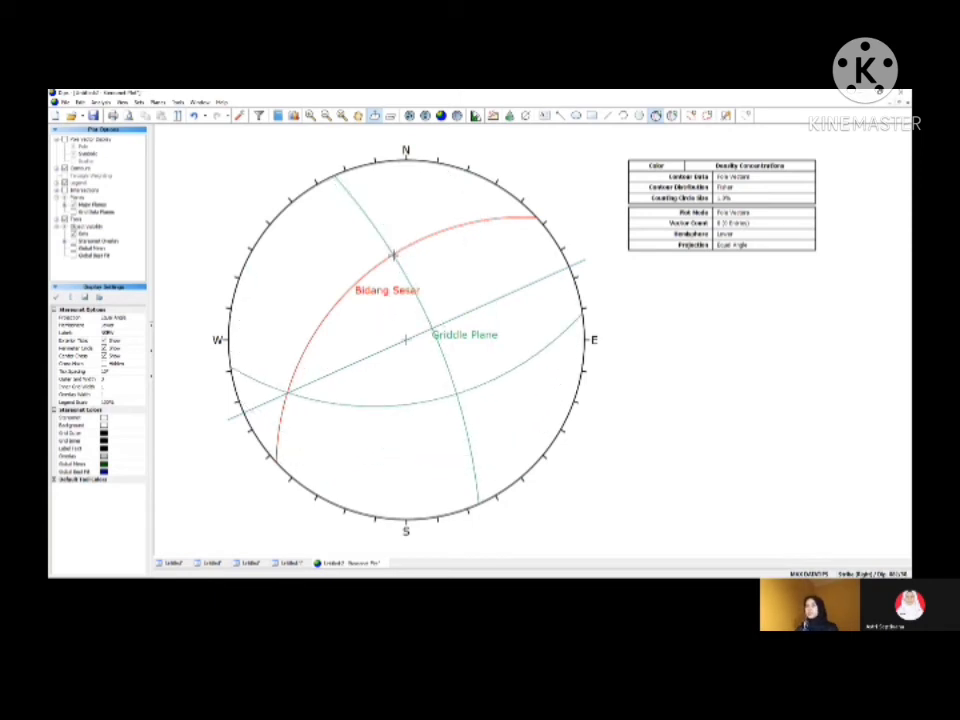
{"action": "left_click", "coordinate": [395, 255]}
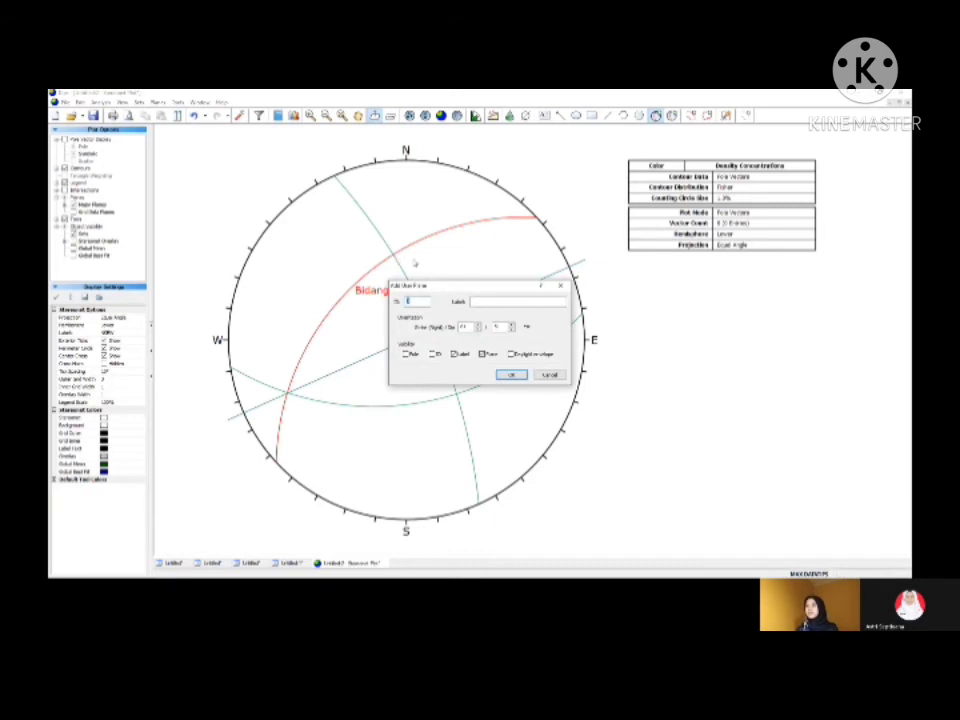
{"action": "left_click", "coordinate": [480, 302]}
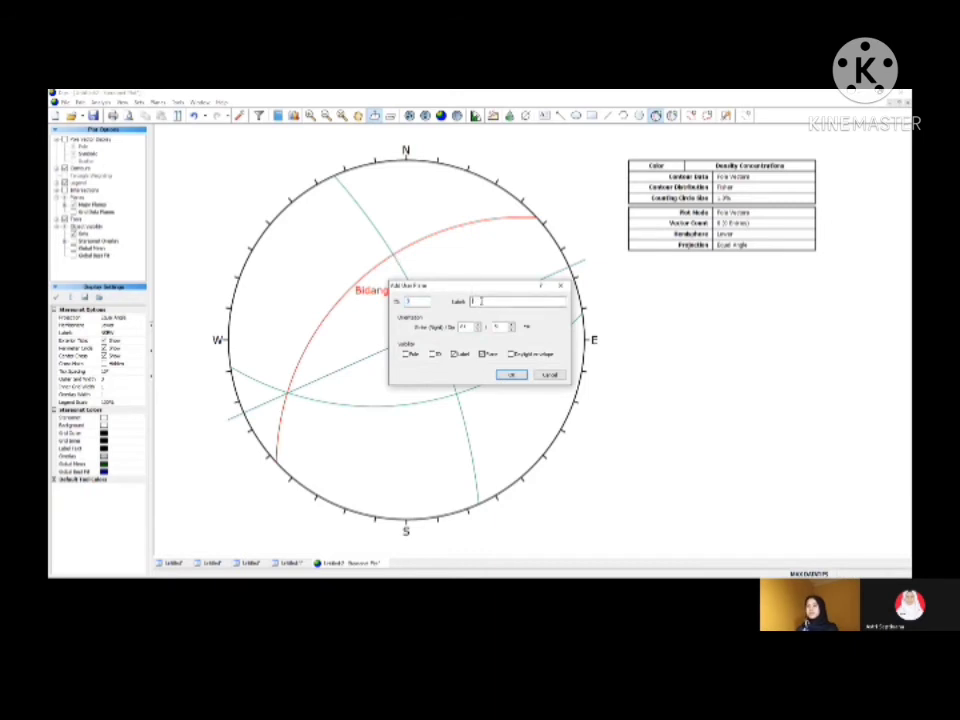
{"action": "type", "text": "Bidang 2"}
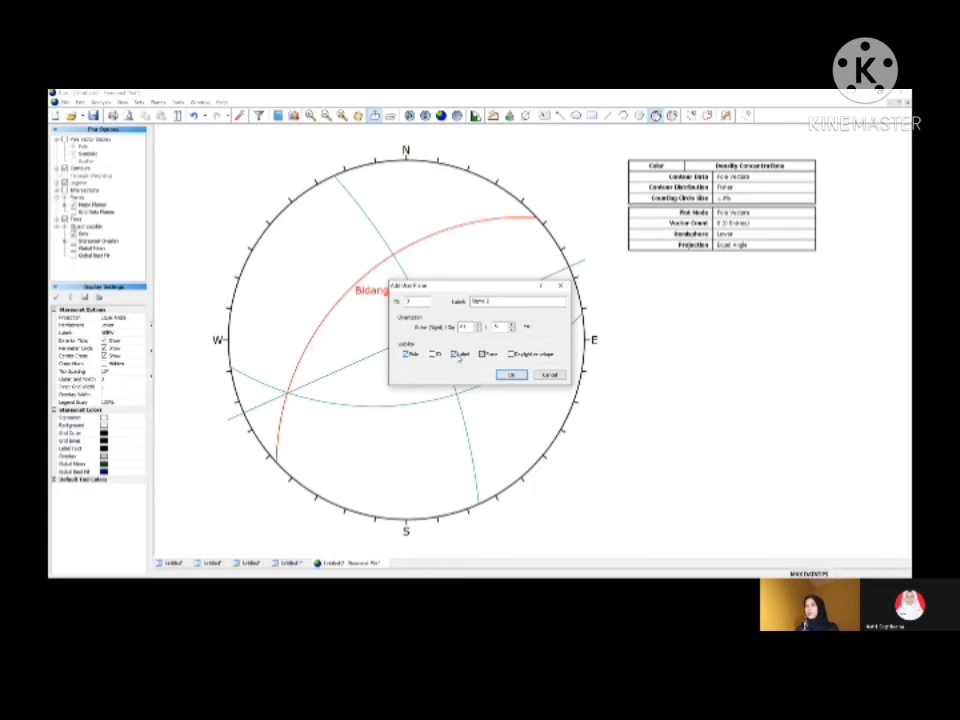
{"action": "left_click", "coordinate": [510, 376]}
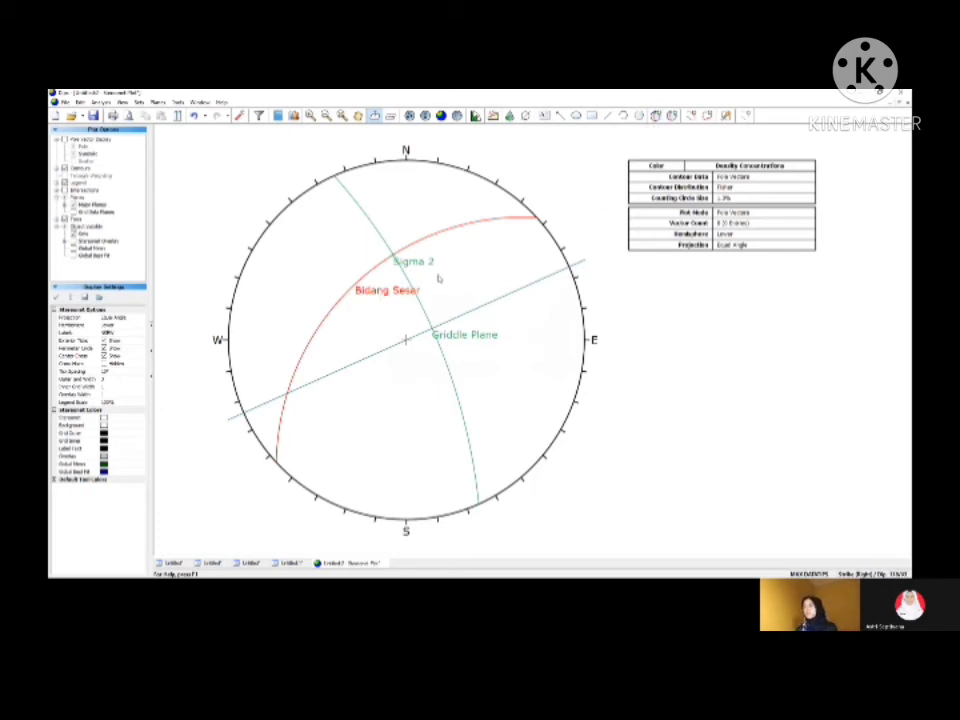
Step: Add user plane "Griddle Plane 2" with its pole beside Sigma 2, its great circle through the trend line's Bidang Sesar crossing, showing only plane and label
{"action": "mouse_move", "coordinate": [454, 322]}
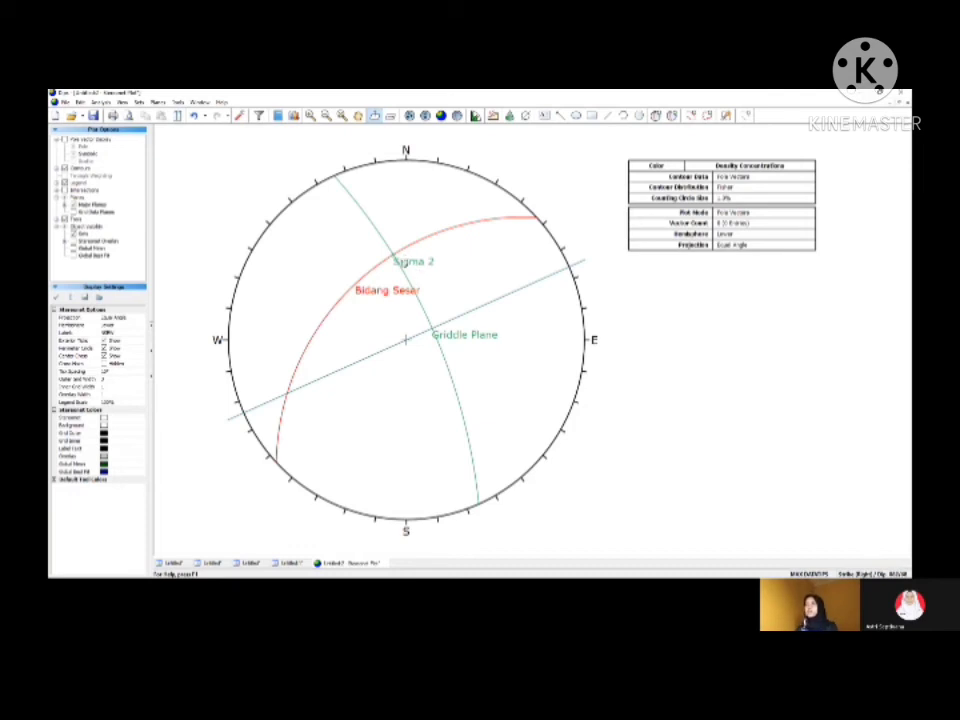
{"action": "left_click", "coordinate": [656, 116]}
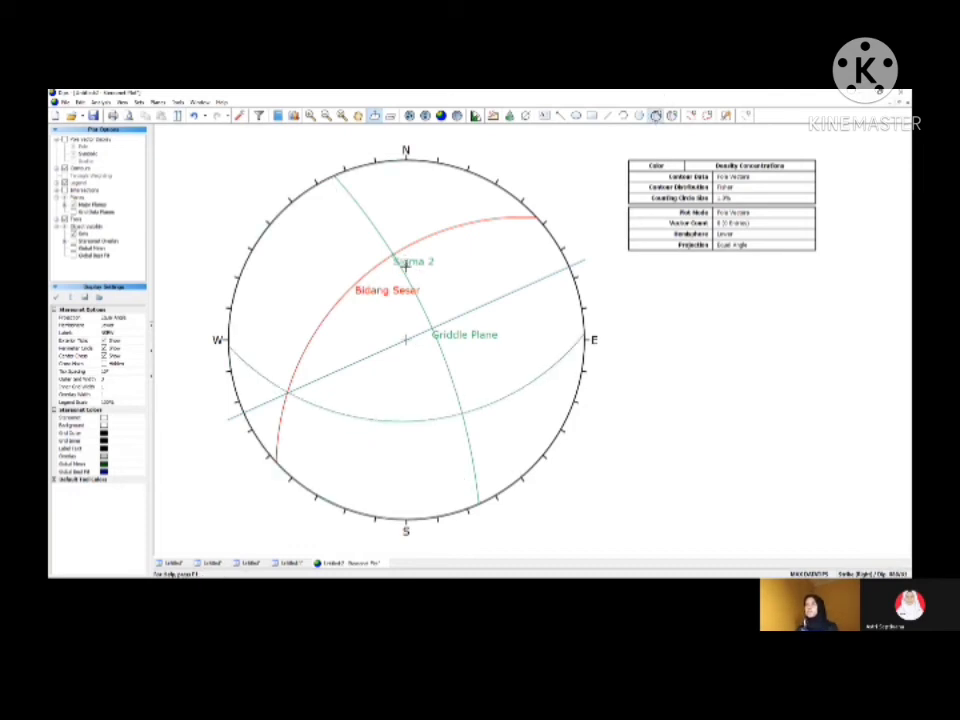
{"action": "left_click", "coordinate": [408, 263]}
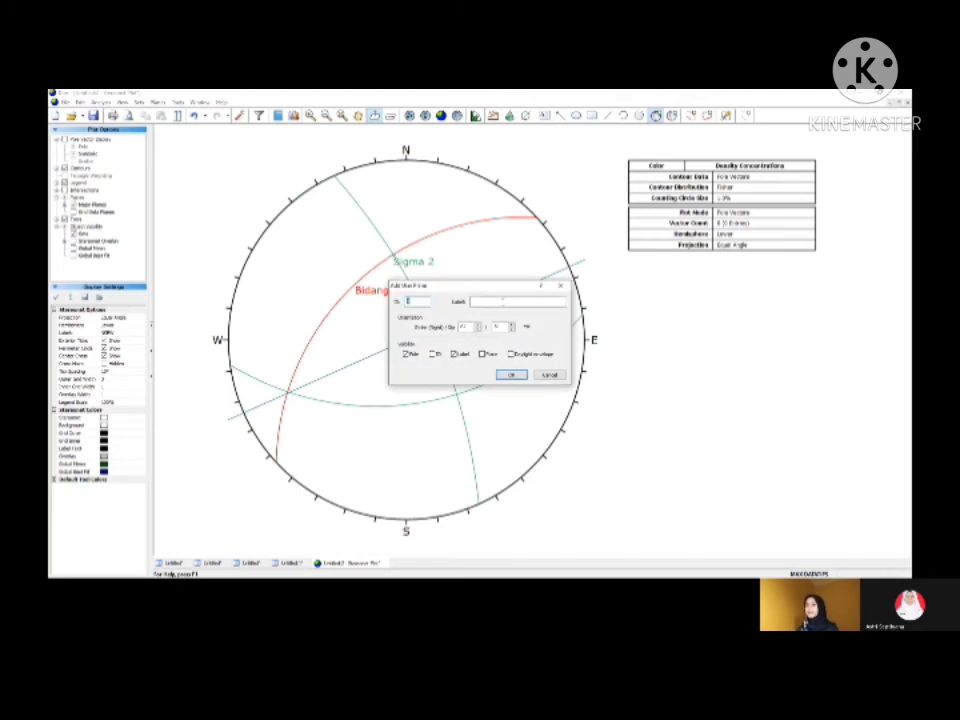
{"action": "left_click", "coordinate": [504, 301]}
{"action": "type", "text": "S"}
{"action": "left_click", "coordinate": [511, 375]}
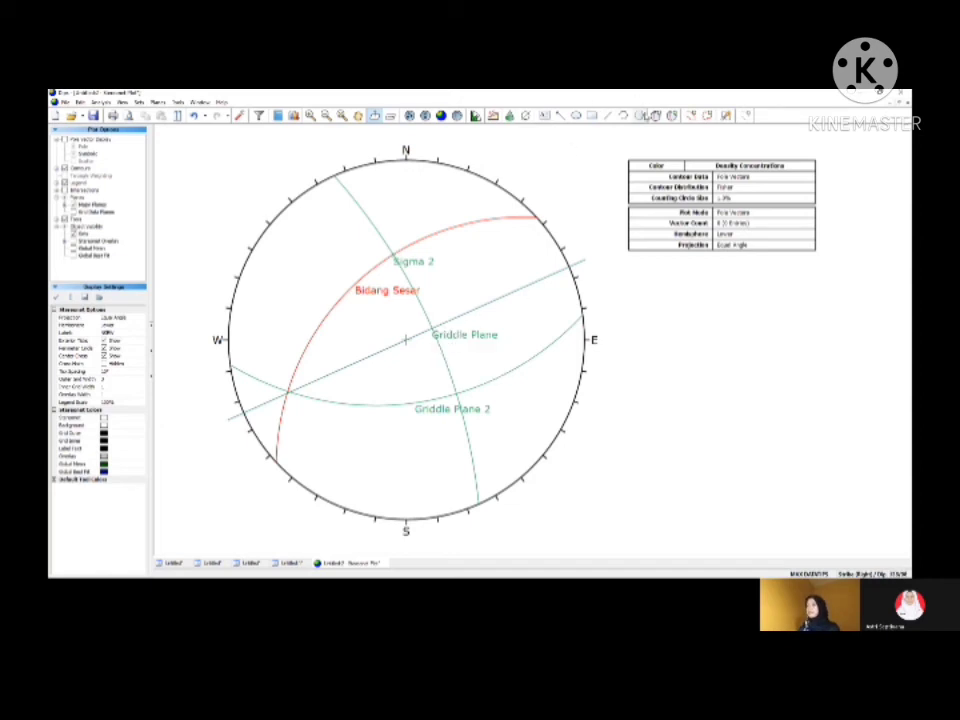
Step: Overlay a pitch grid on Griddle Plane 2 and add user plane "Sigma 1" with its pole there, east of Bidang Sesar, showing only pole and label
{"action": "left_click", "coordinate": [178, 102]}
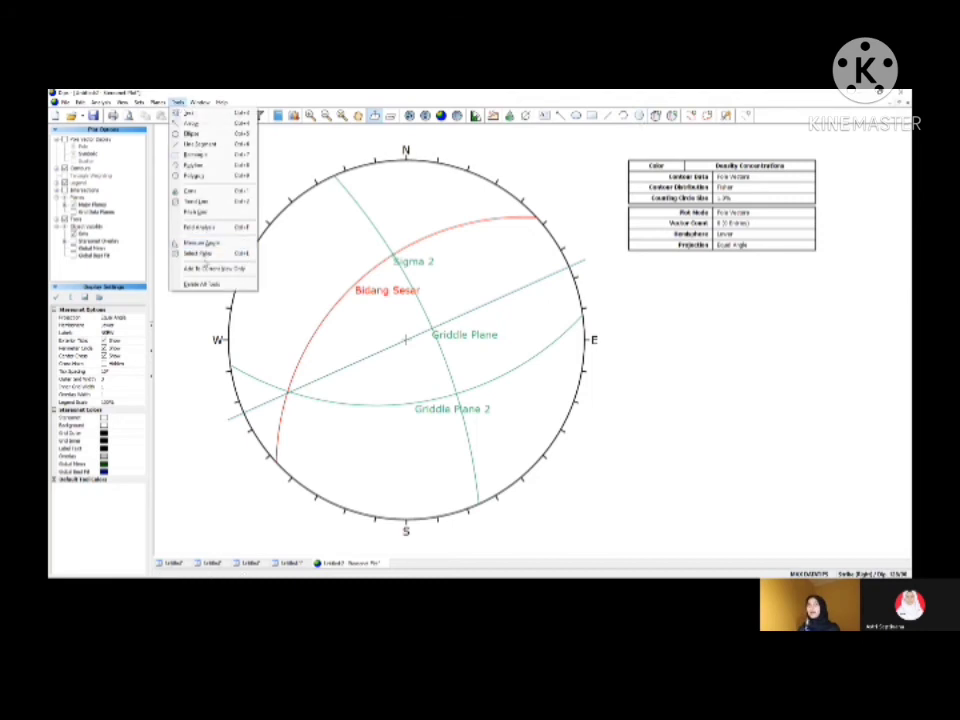
{"action": "left_click", "coordinate": [203, 218]}
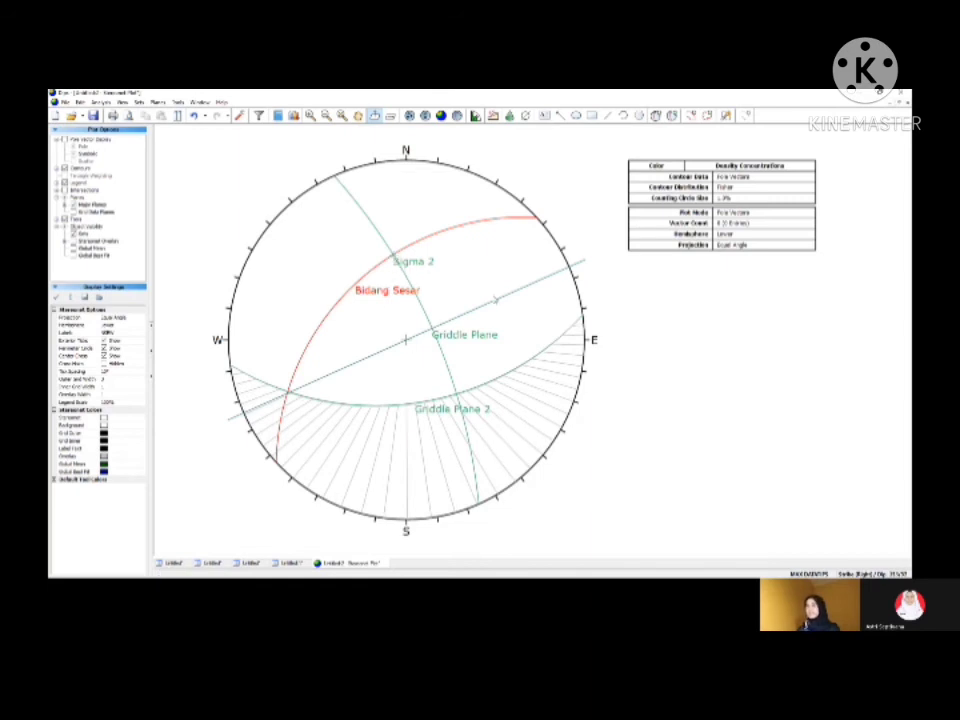
{"action": "left_click", "coordinate": [656, 115]}
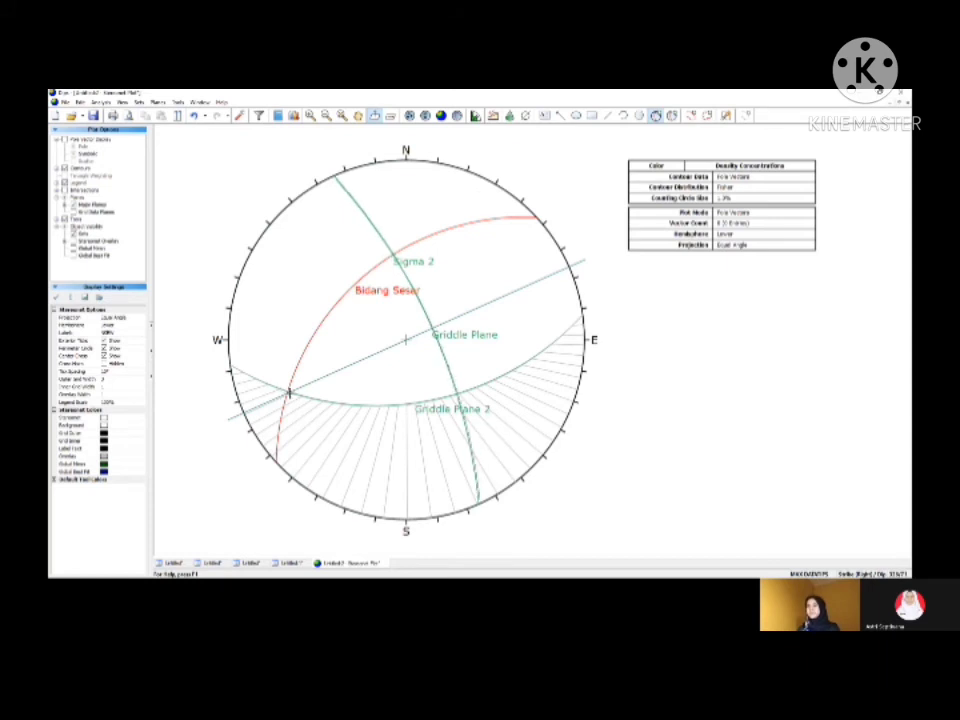
{"action": "left_click", "coordinate": [289, 393]}
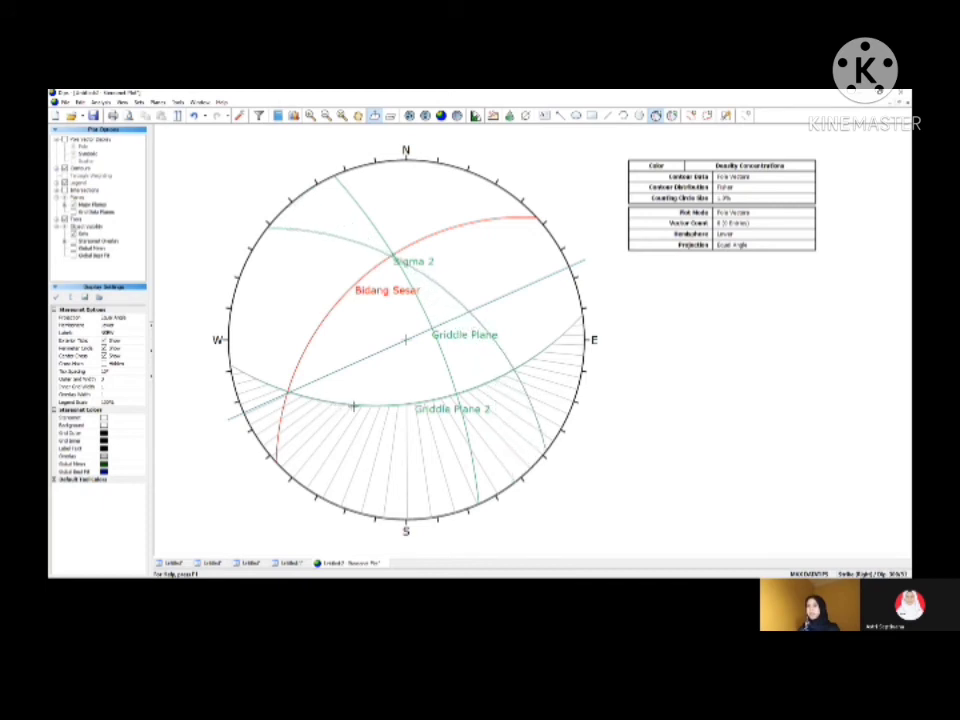
{"action": "left_click", "coordinate": [352, 406]}
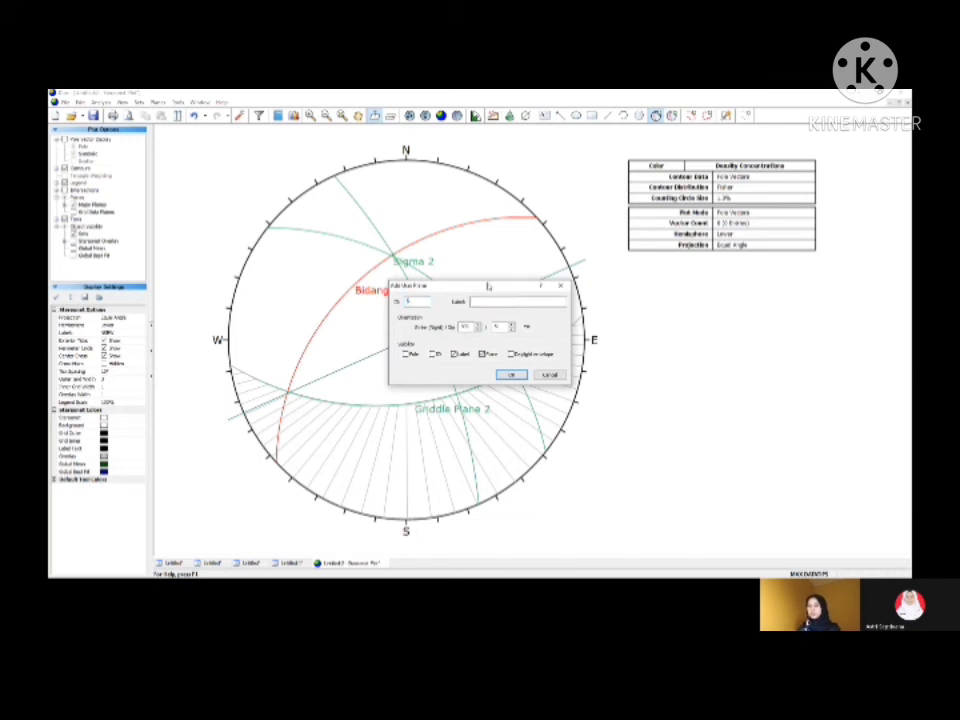
{"action": "type", "text": "B"}
{"action": "type", "text": "ig"}
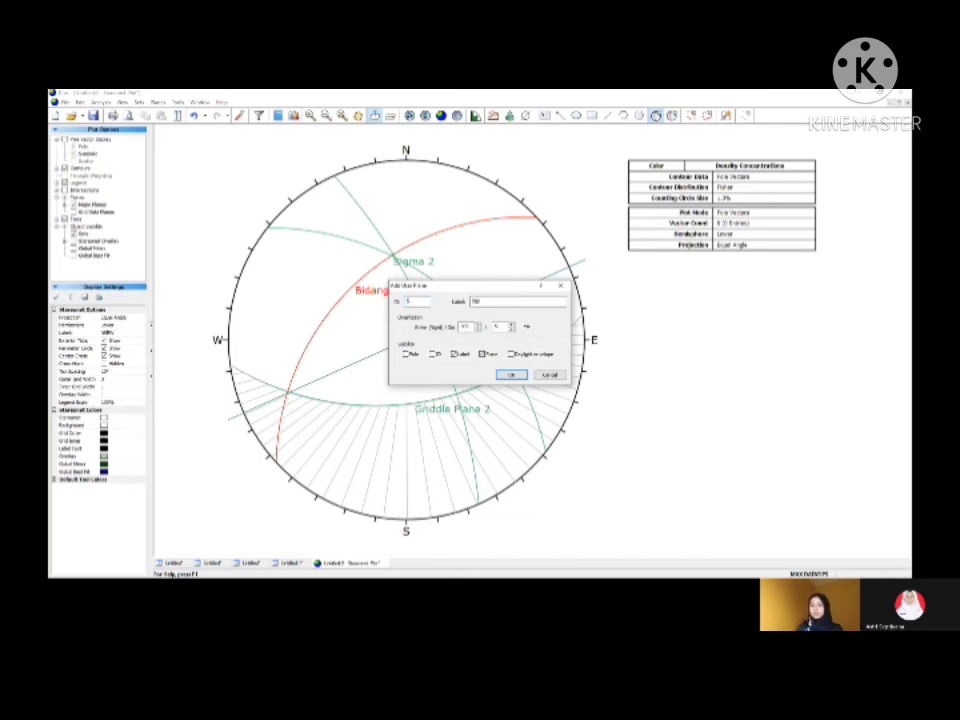
{"action": "type", "text": "ma 1"}
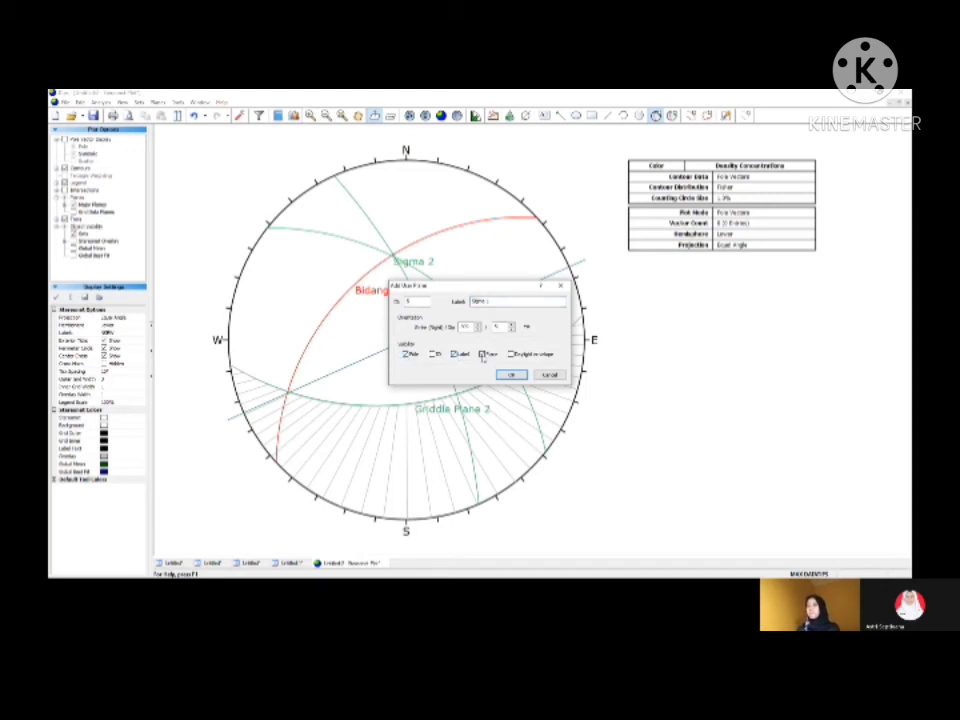
{"action": "left_click", "coordinate": [511, 375]}
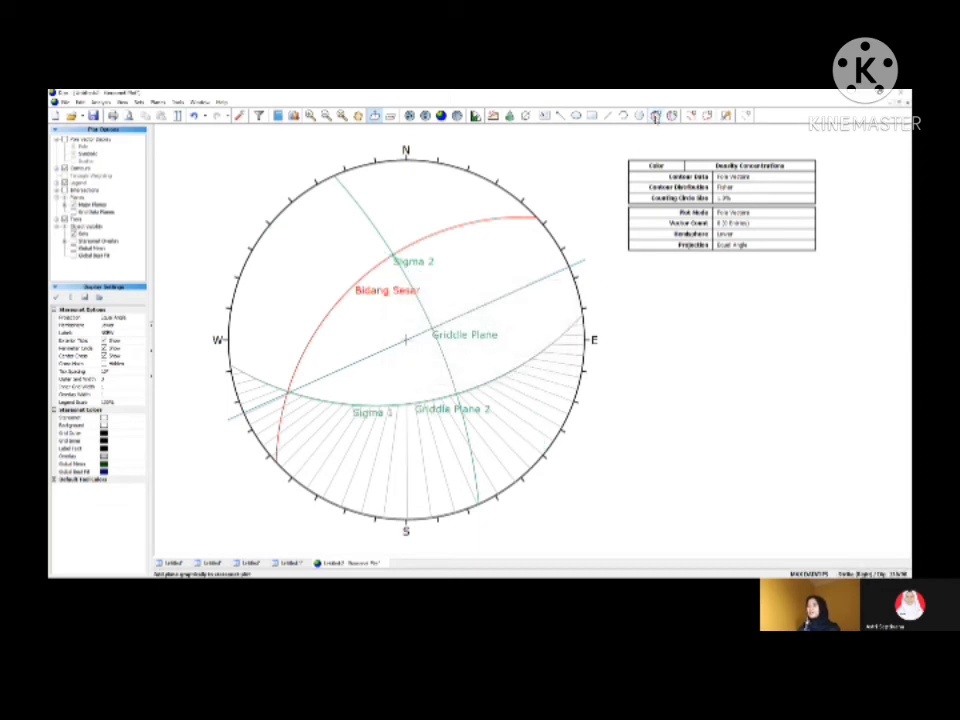
Step: Add a user plane with its pole on the eastern part of Griddle Plane 2, labelled "Sigma 3", showing only its pole and label
{"action": "left_click", "coordinate": [656, 116]}
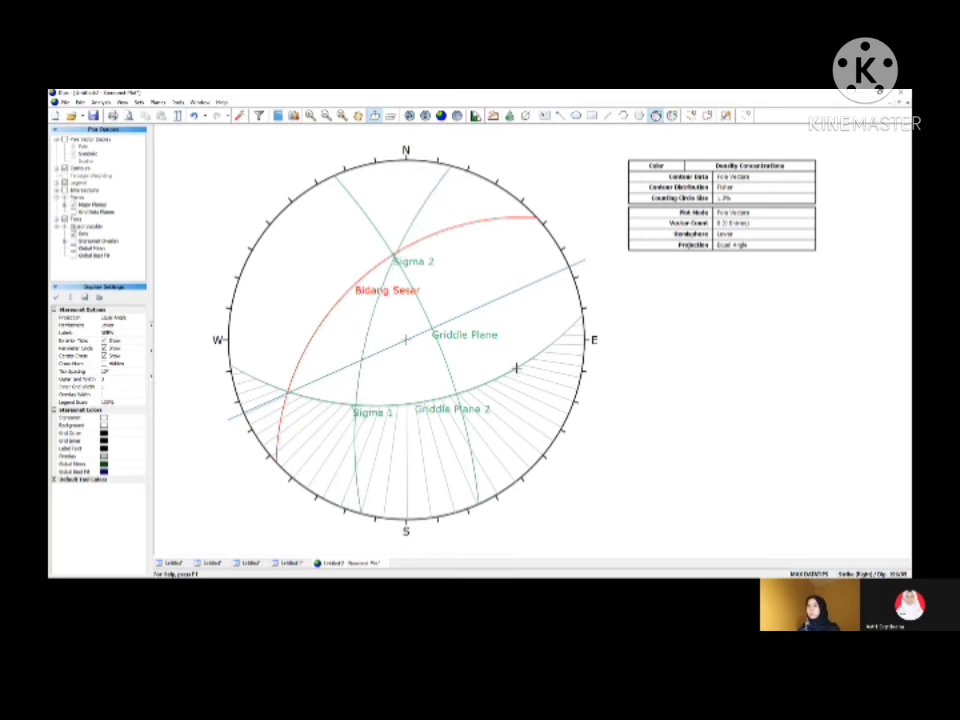
{"action": "left_click", "coordinate": [518, 370]}
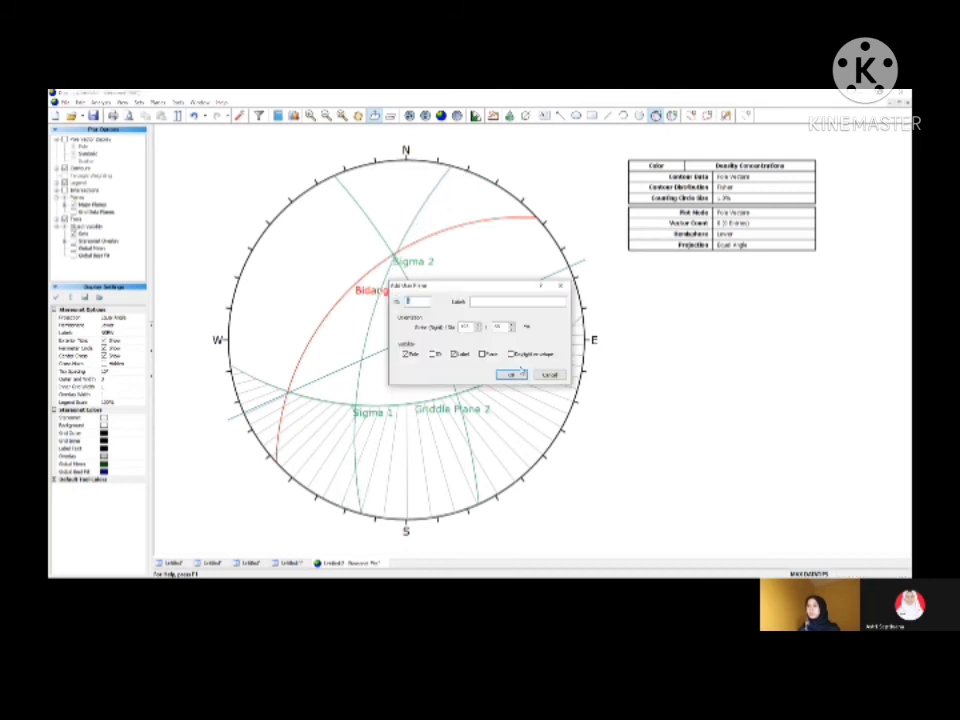
{"action": "left_click", "coordinate": [487, 302]}
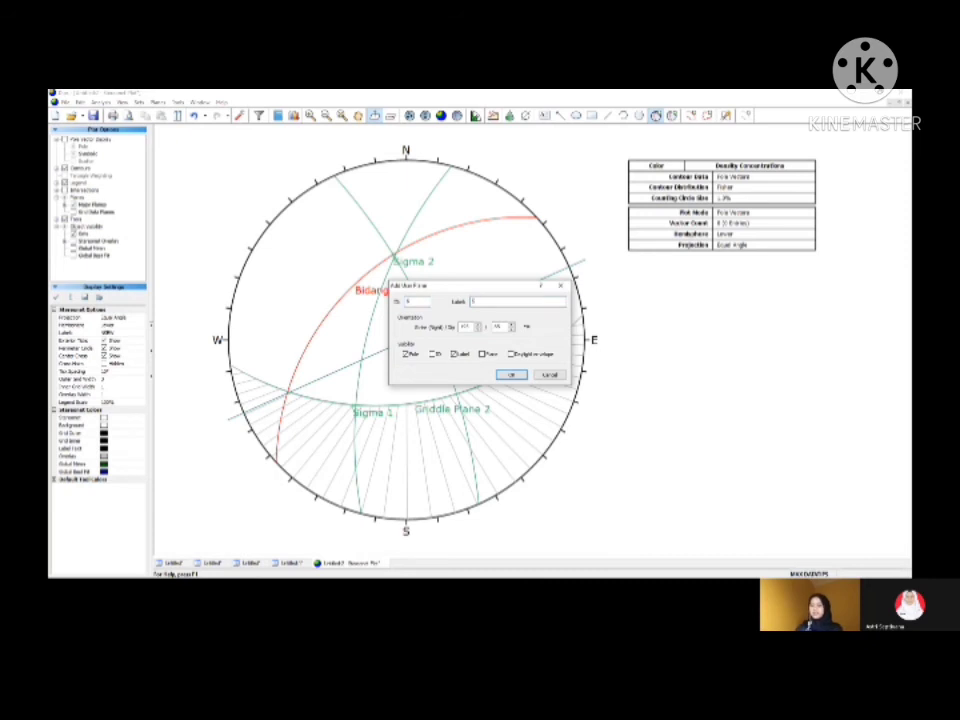
{"action": "type", "text": "Sigma"}
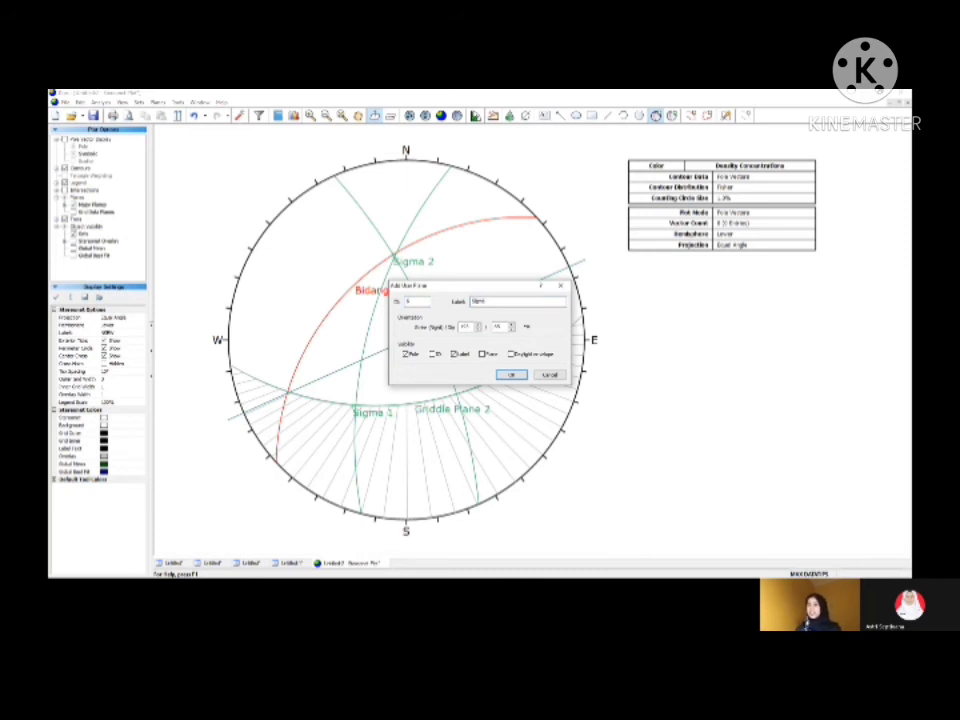
{"action": "type", "text": " 3"}
{"action": "left_click", "coordinate": [511, 375]}
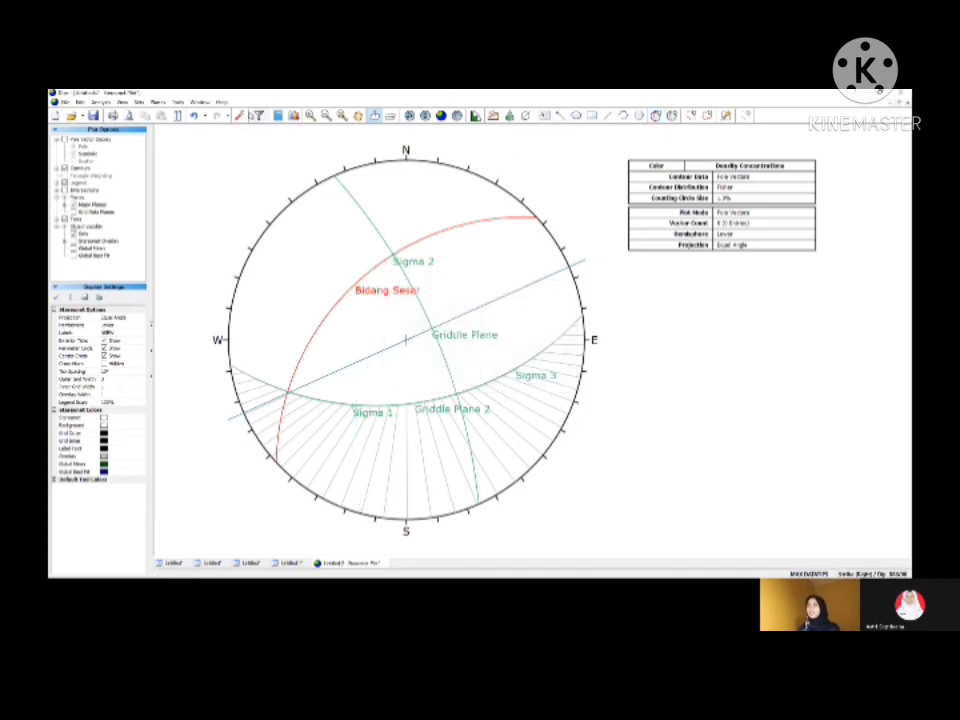
Step: Delete all drawn tools from the stereonet, including the trend line and the pitch grid
{"action": "left_click", "coordinate": [179, 103]}
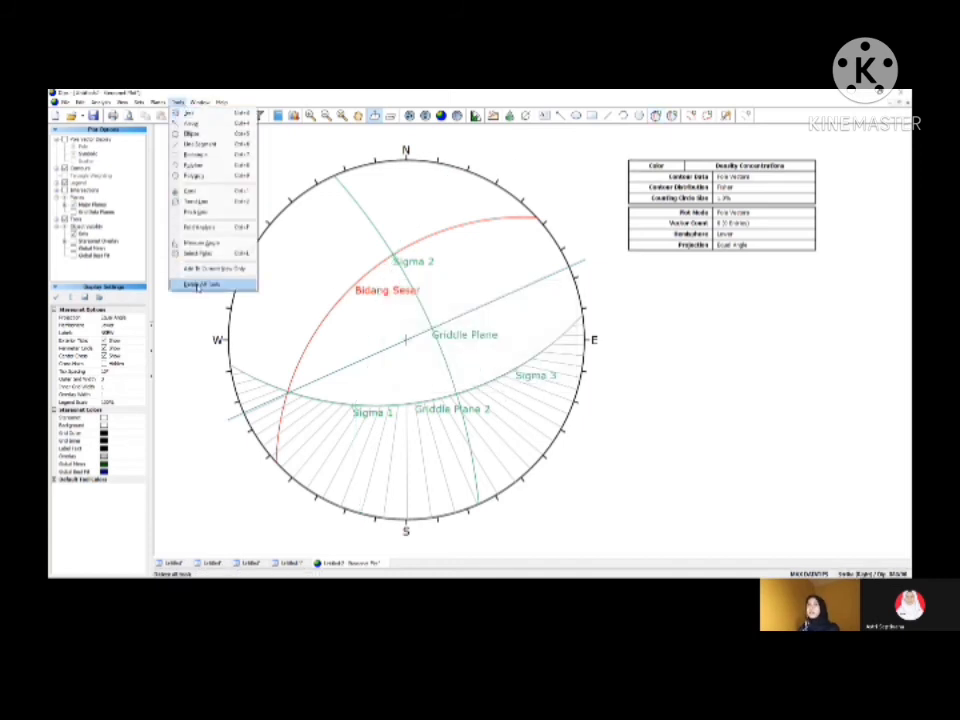
{"action": "left_click", "coordinate": [198, 285]}
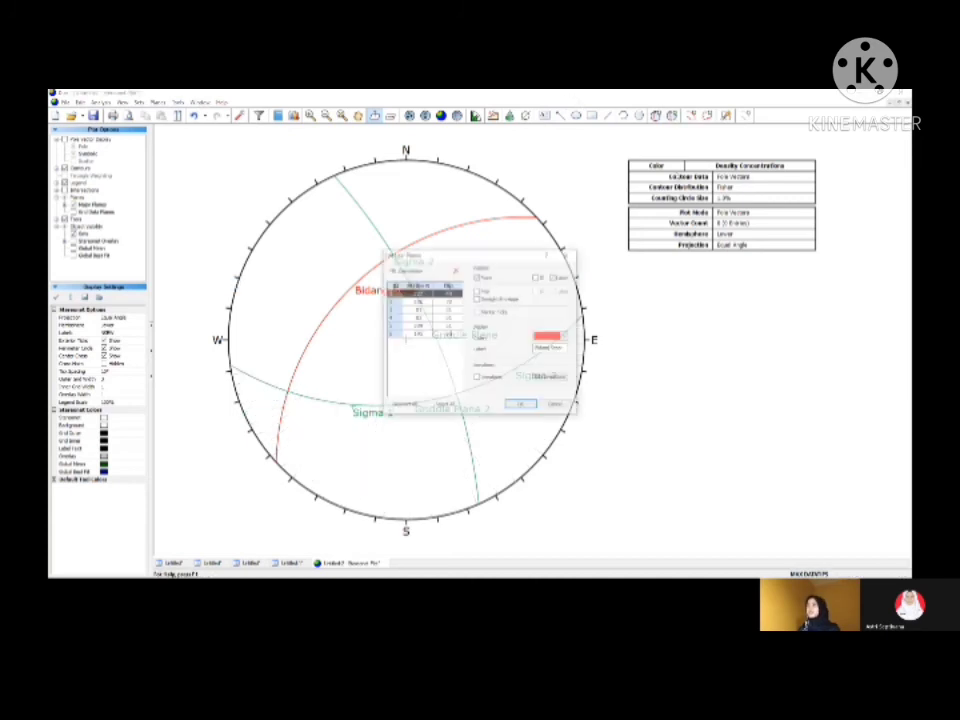
Step: Change the colour of the Sigma 2, Sigma 1 and Sigma 3 user planes to black
{"action": "left_click", "coordinate": [447, 311]}
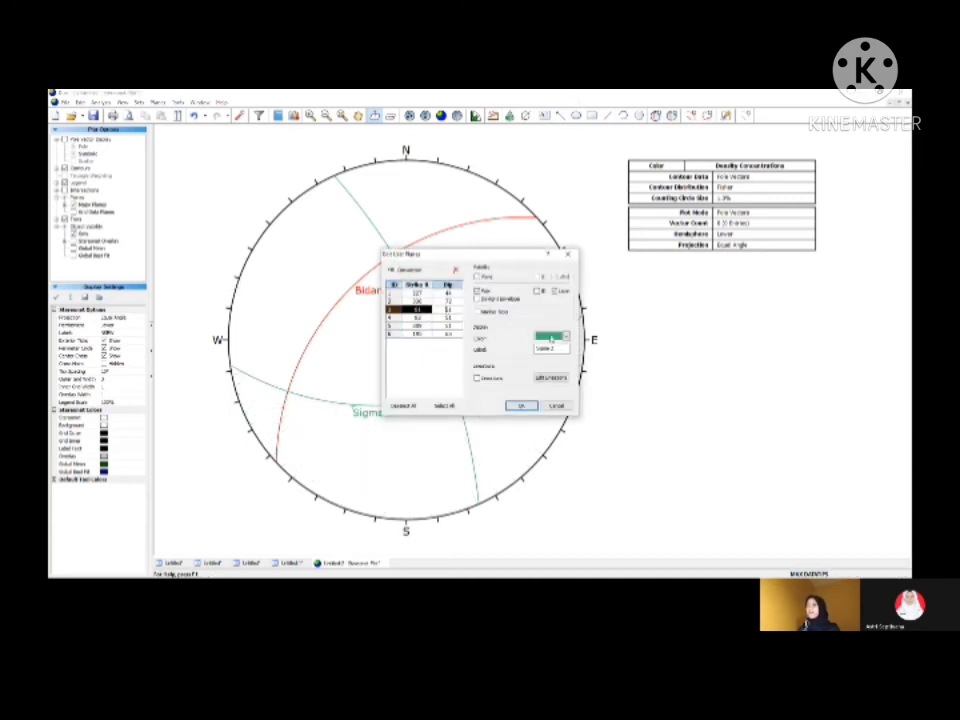
{"action": "left_click", "coordinate": [565, 339]}
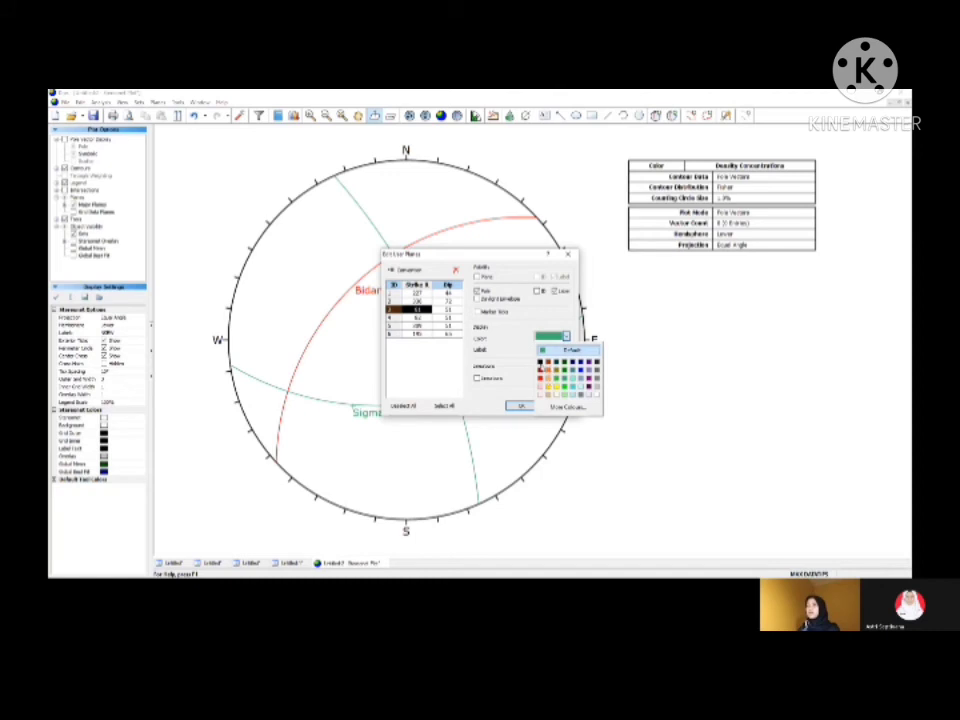
{"action": "left_click", "coordinate": [541, 362]}
{"action": "left_click", "coordinate": [454, 319]}
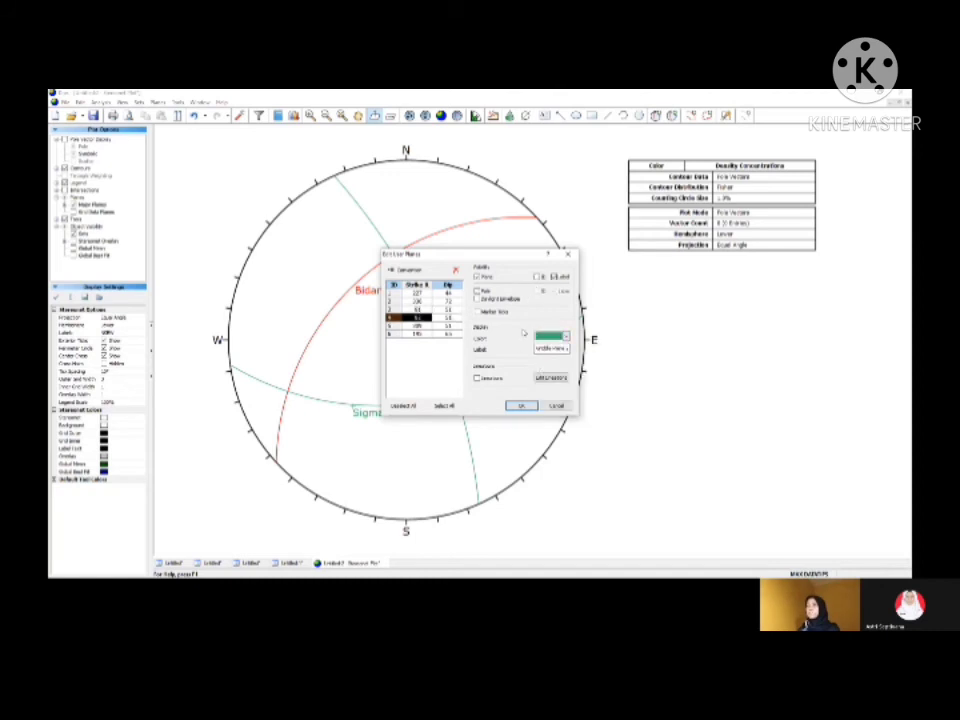
{"action": "left_click", "coordinate": [439, 326]}
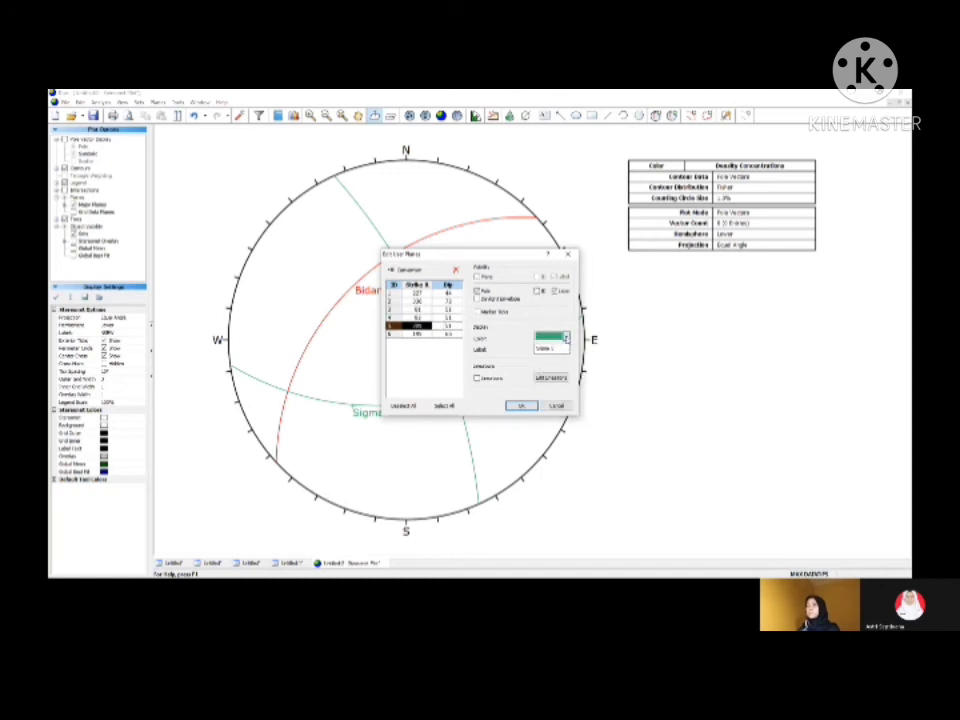
{"action": "left_click", "coordinate": [565, 338]}
{"action": "left_click", "coordinate": [540, 361]}
{"action": "left_click", "coordinate": [430, 333]}
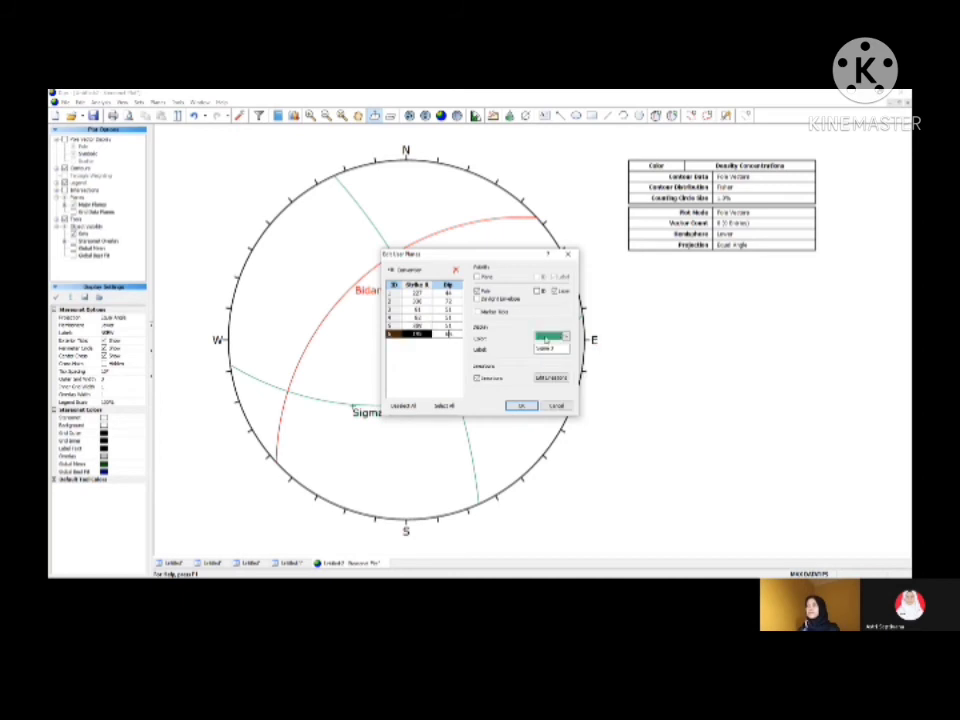
{"action": "left_click", "coordinate": [565, 338]}
{"action": "left_click", "coordinate": [541, 361]}
{"action": "left_click", "coordinate": [520, 405]}
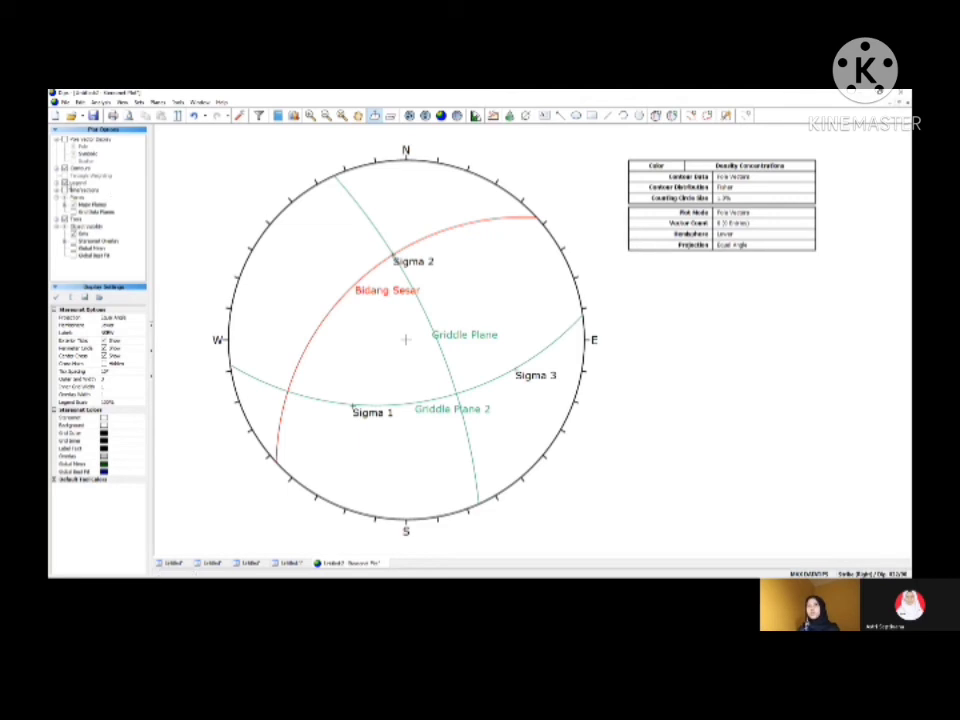
Step: Hide and show the legend again to refresh it, and switch the orientation format to Trend/Plunge
{"action": "left_click", "coordinate": [65, 184]}
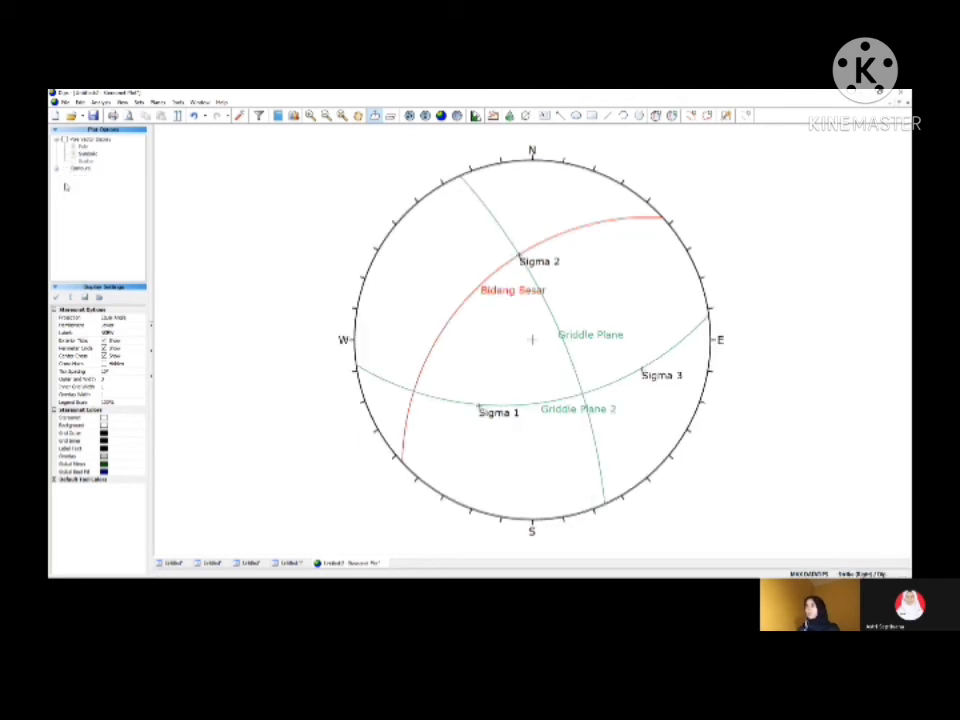
{"action": "left_click", "coordinate": [66, 185]}
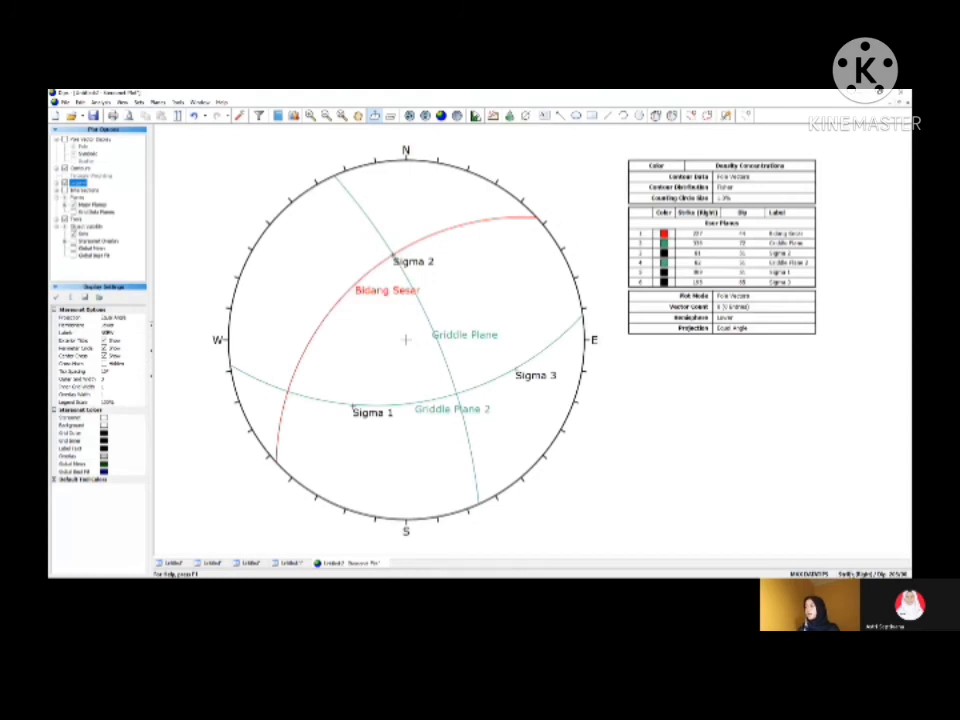
{"action": "left_click", "coordinate": [852, 575]}
{"action": "left_click", "coordinate": [852, 575]}
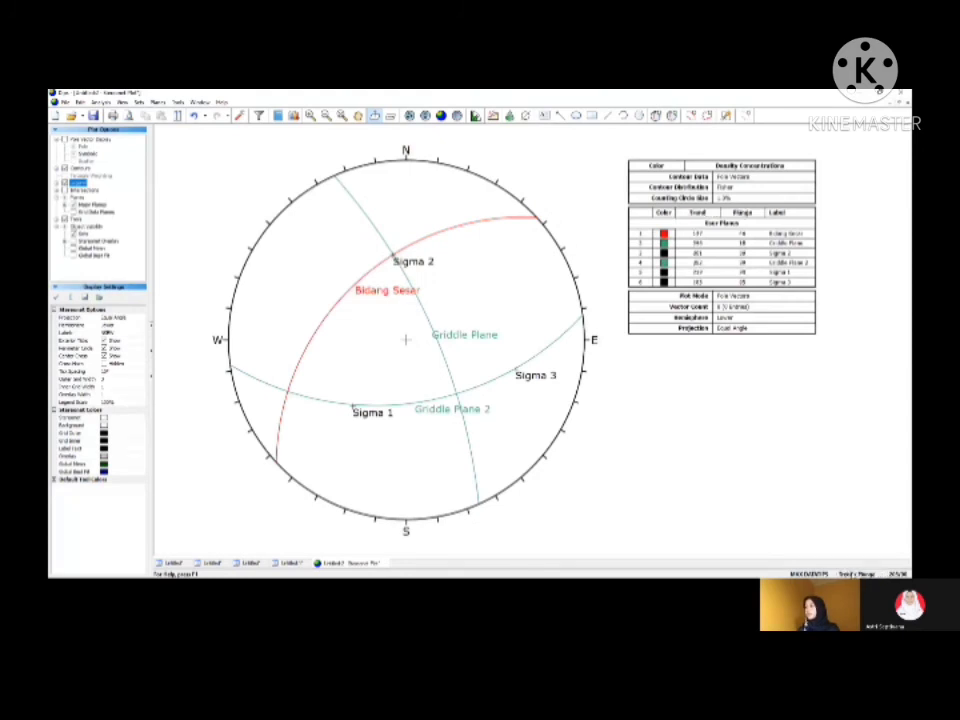
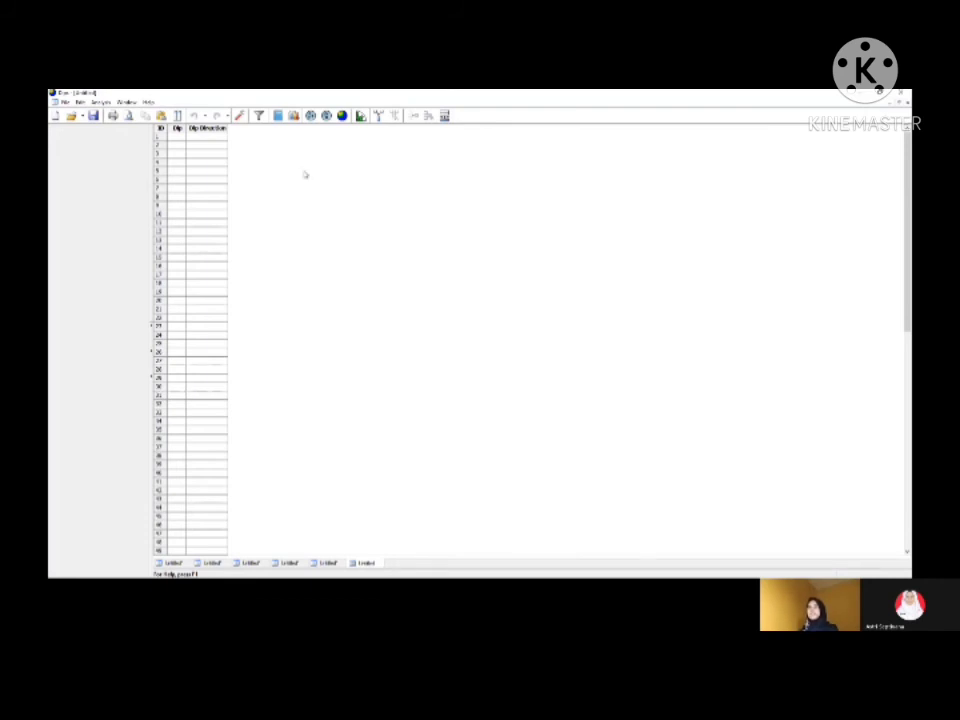
Step: Set the new project's global orientation format to Strike (Right)/Dip and open its stereonet plot
{"action": "left_click", "coordinate": [239, 116]}
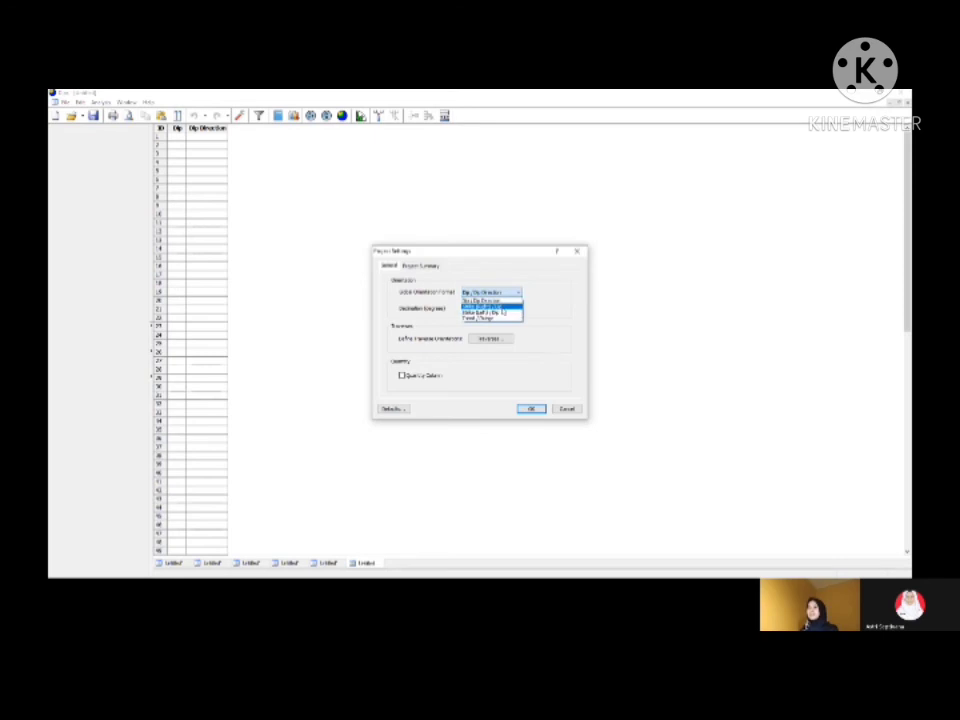
{"action": "left_click", "coordinate": [490, 305]}
{"action": "key", "text": "Return"}
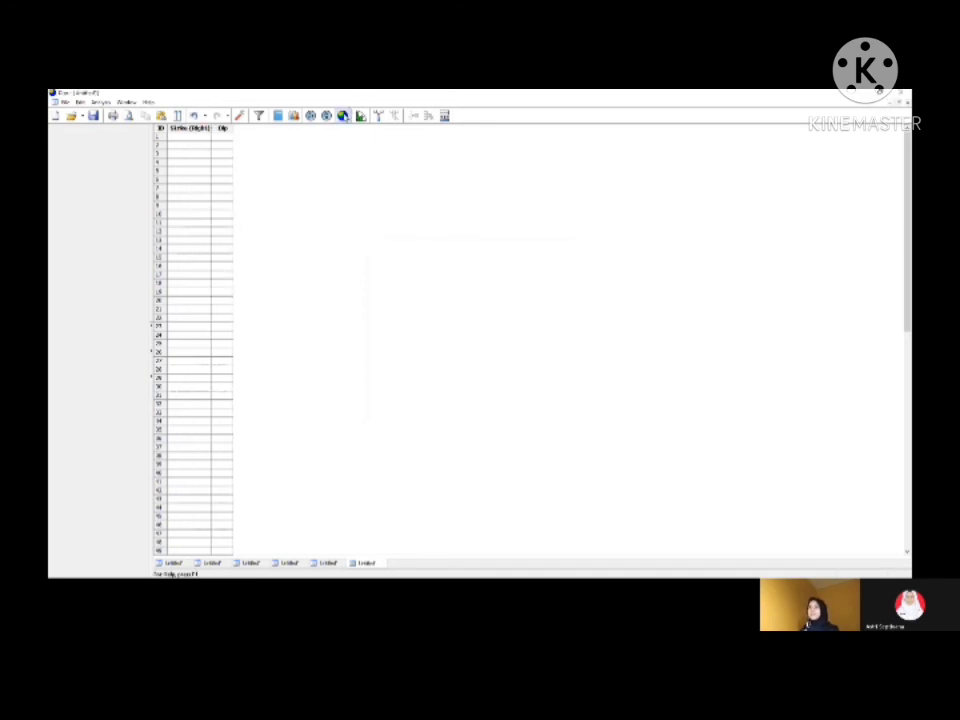
{"action": "left_click", "coordinate": [342, 115]}
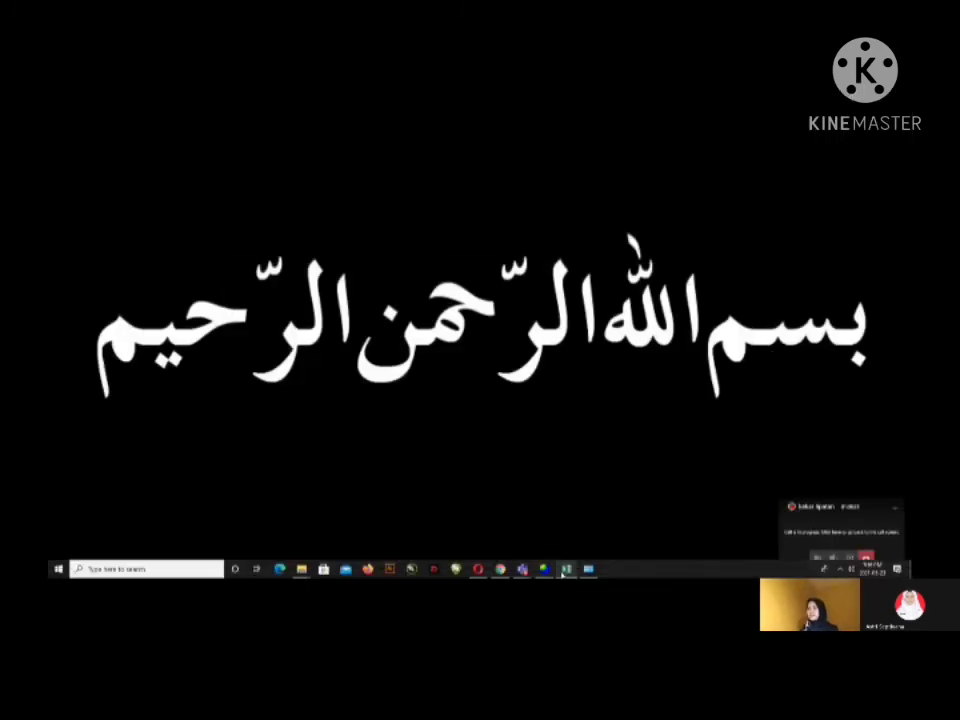
Step: Look up the last fault plane in the Excel sheet and add it as user plane 235/43 labelled "Bidang Sesar", without pole or ID
{"action": "mouse_move", "coordinate": [566, 570]}
{"action": "left_click", "coordinate": [566, 547]}
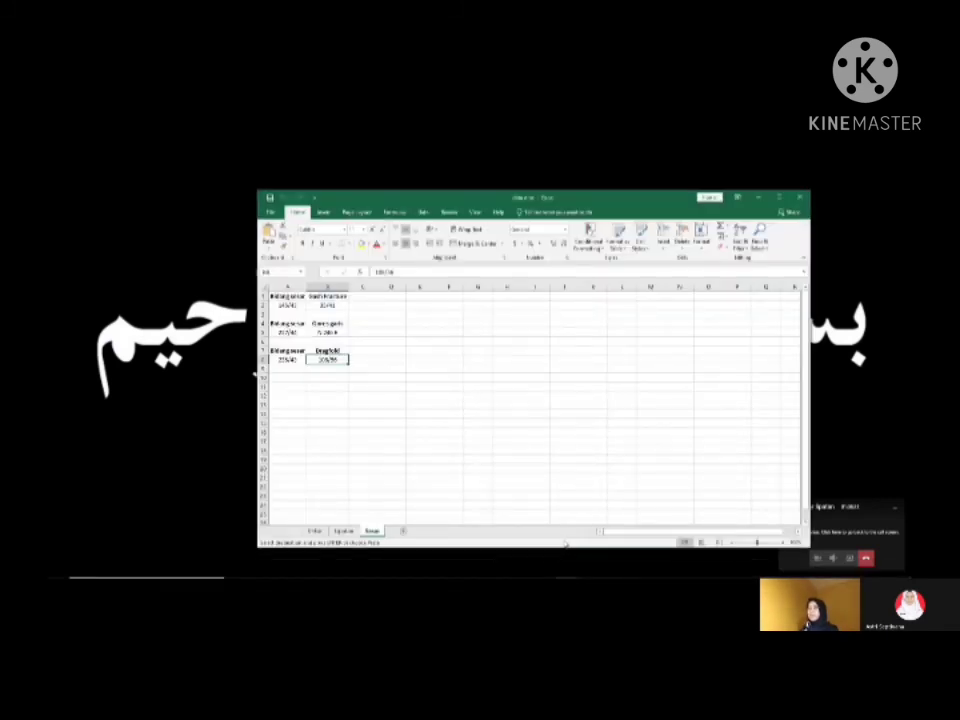
{"action": "left_click", "coordinate": [762, 198]}
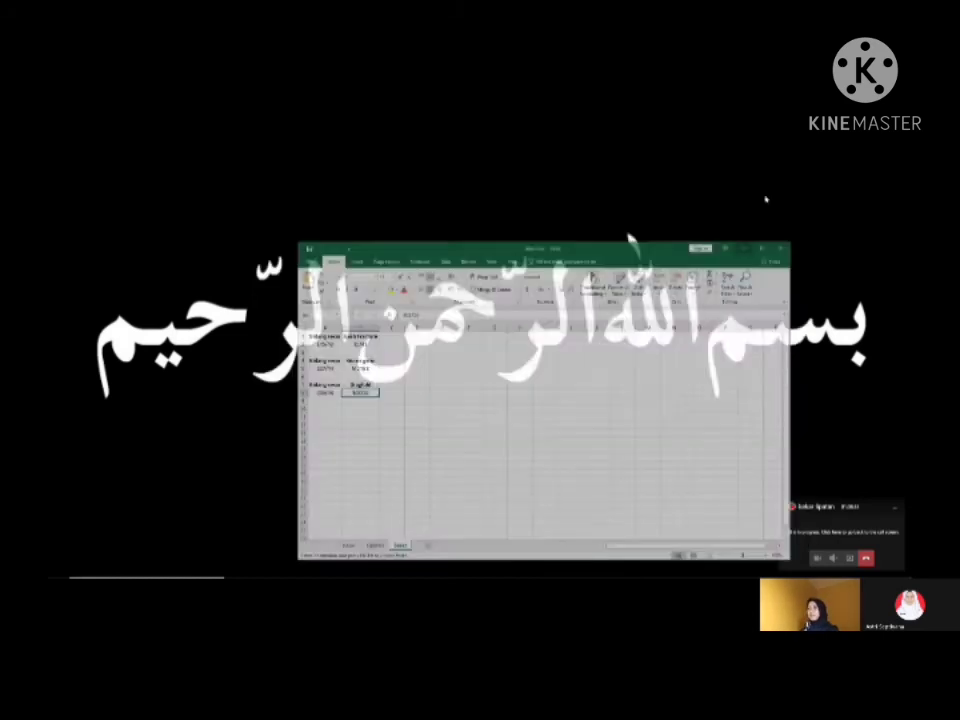
{"action": "left_click", "coordinate": [544, 545]}
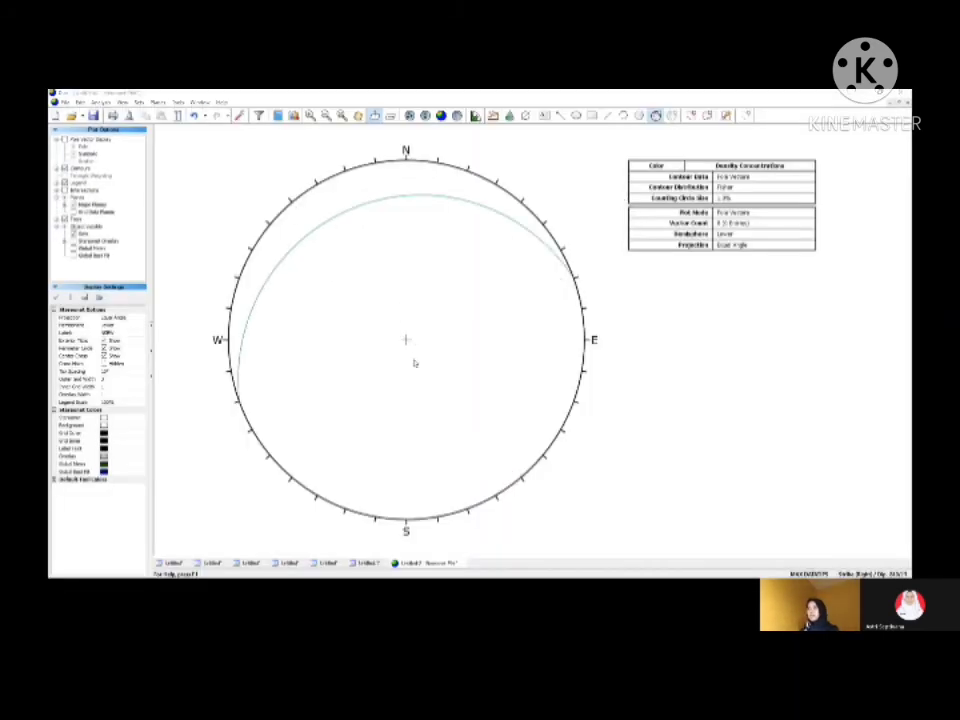
{"action": "left_click", "coordinate": [415, 363]}
{"action": "left_click", "coordinate": [490, 301]}
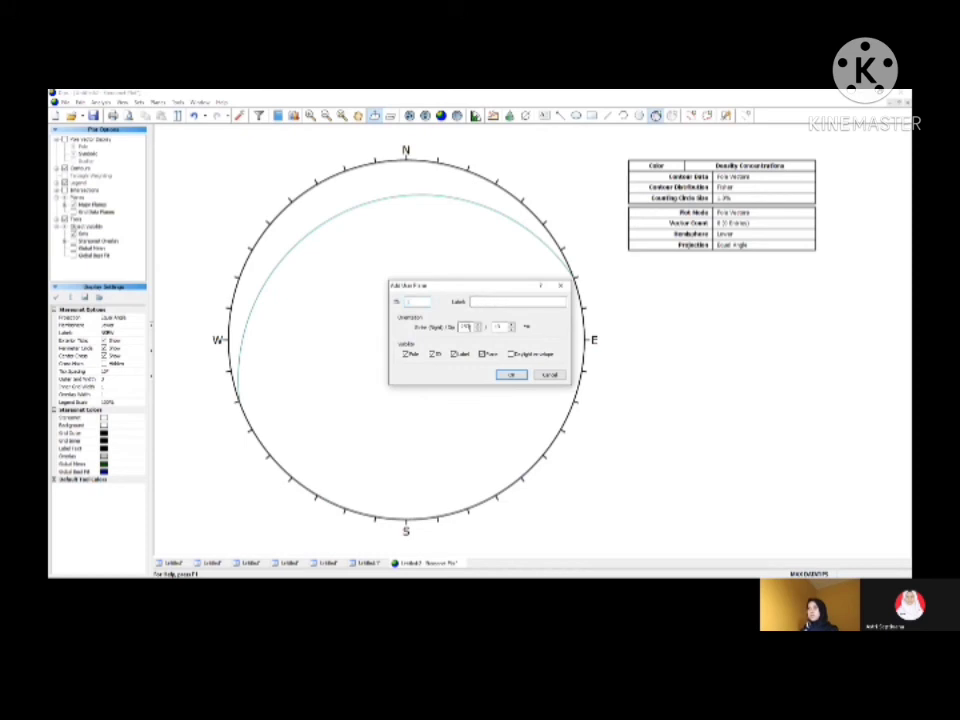
{"action": "left_click", "coordinate": [469, 327]}
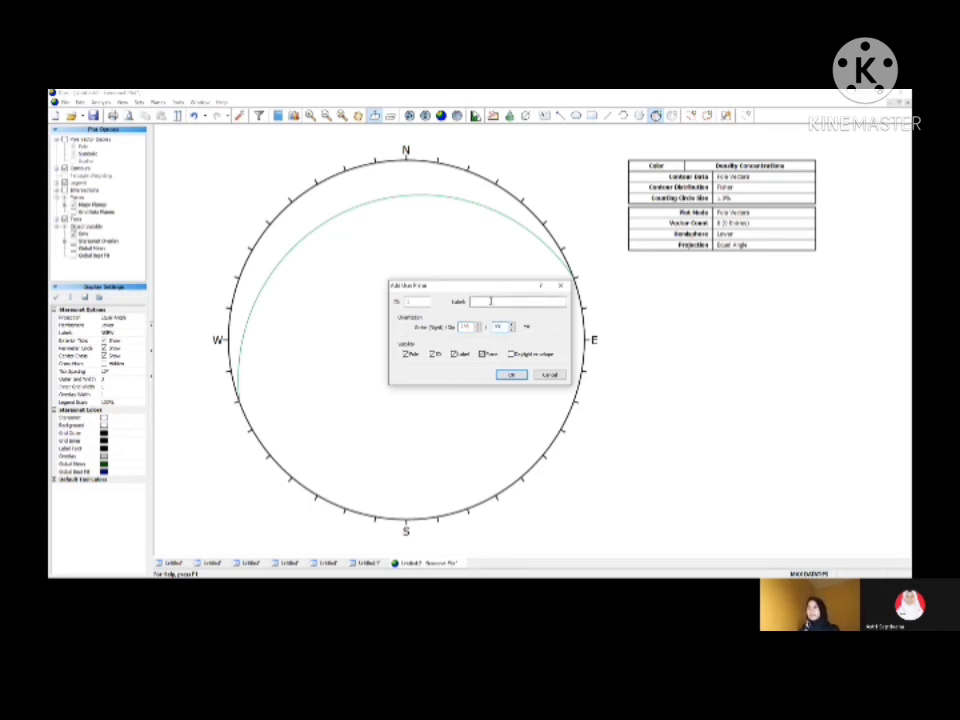
{"action": "left_click", "coordinate": [490, 301]}
{"action": "type", "text": "B"}
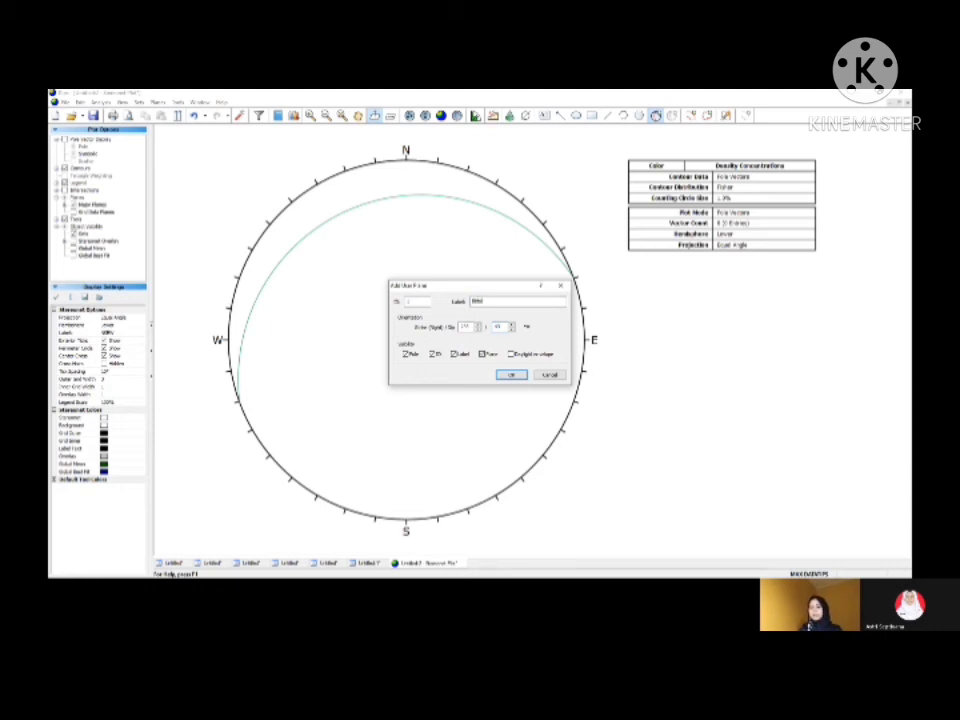
{"action": "type", "text": "idang lemah"}
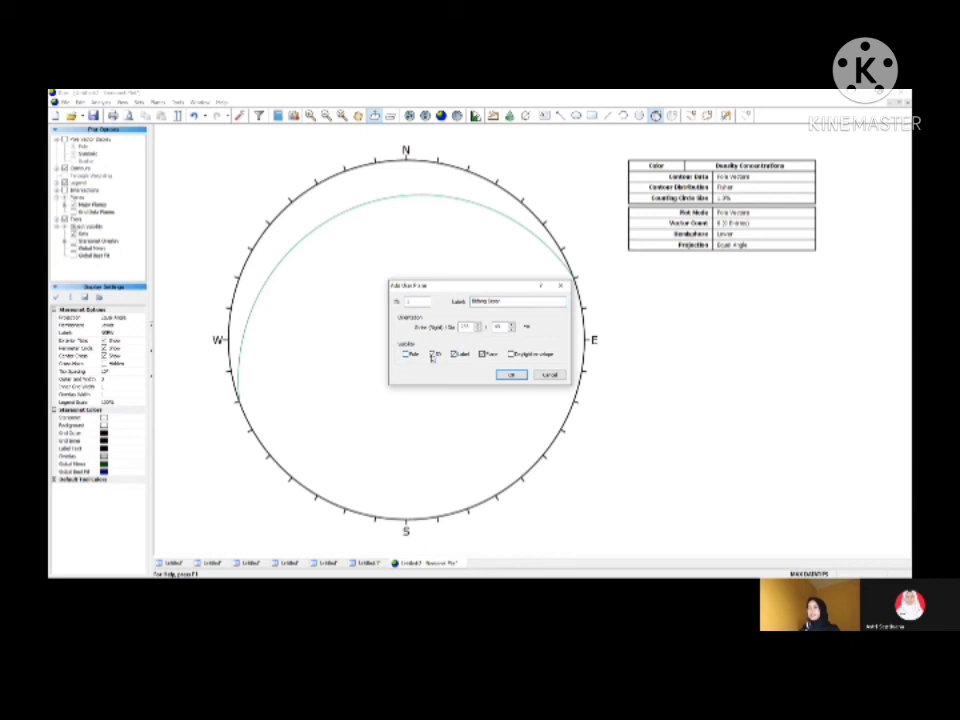
{"action": "left_click", "coordinate": [510, 374]}
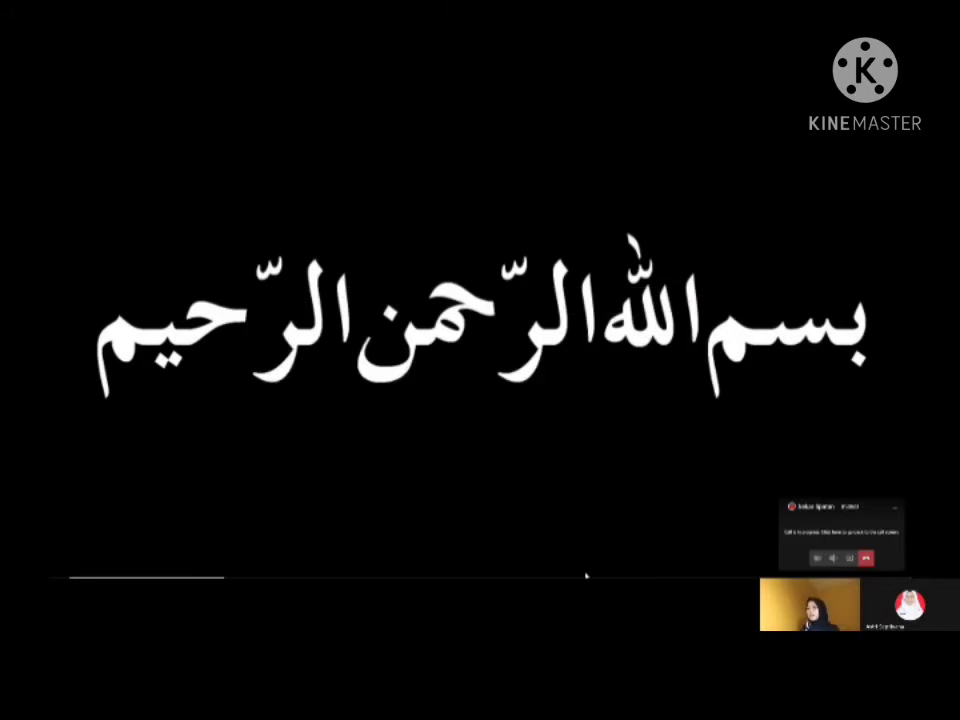
Step: Look up the drag fold orientation in the Excel sheet and add it as user plane 108/56 labelled "Dragfold", showing only plane and label
{"action": "mouse_move", "coordinate": [567, 573]}
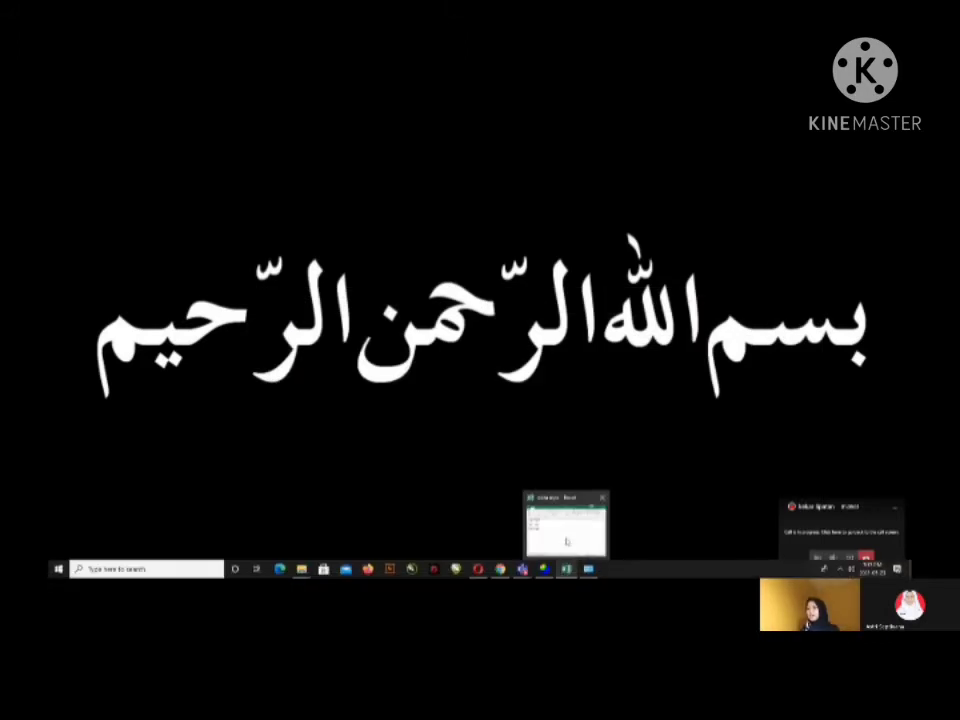
{"action": "left_click", "coordinate": [567, 541]}
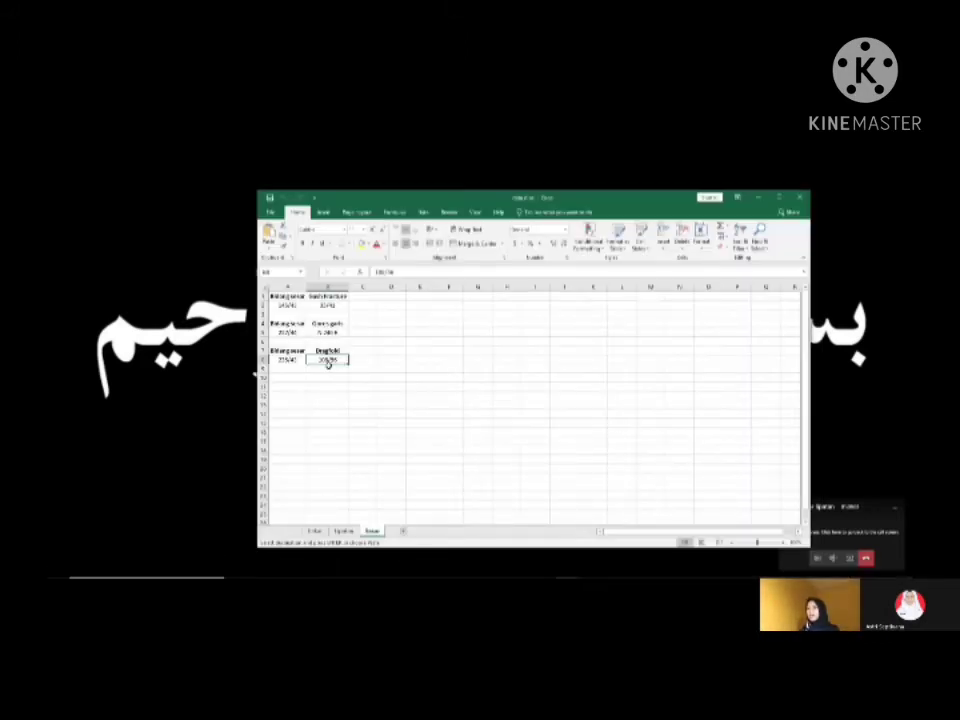
{"action": "left_click", "coordinate": [760, 198]}
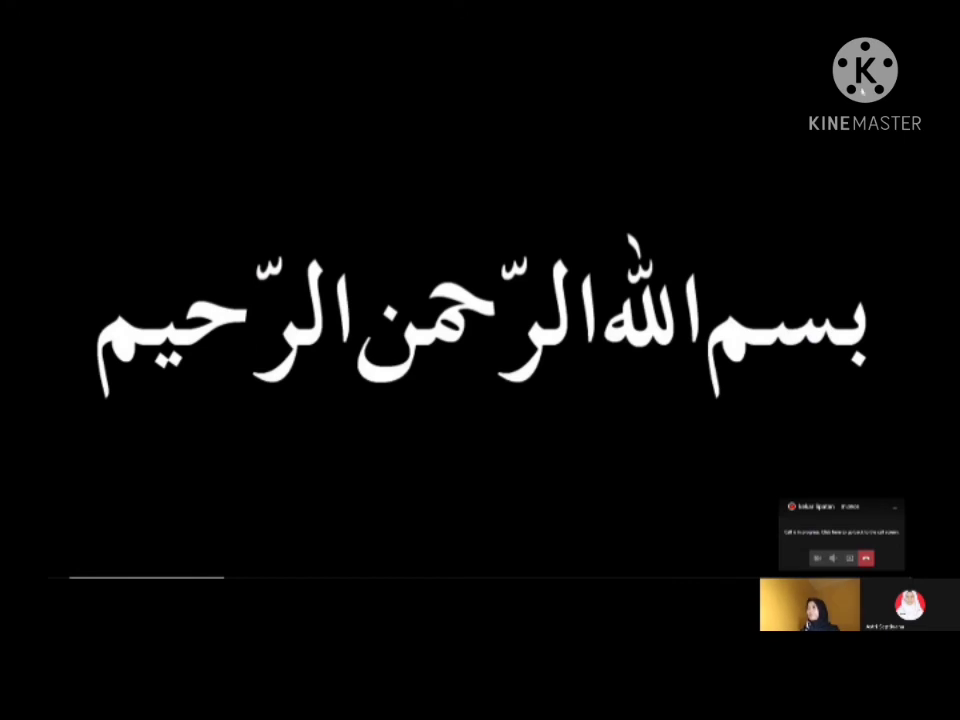
{"action": "mouse_move", "coordinate": [549, 569]}
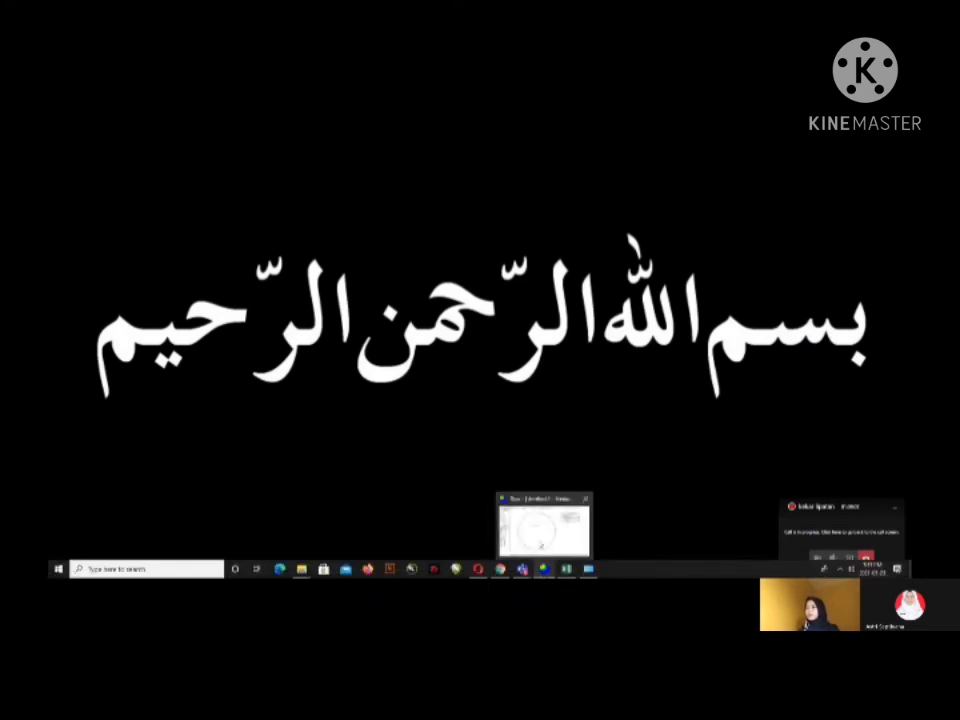
{"action": "left_click", "coordinate": [538, 544]}
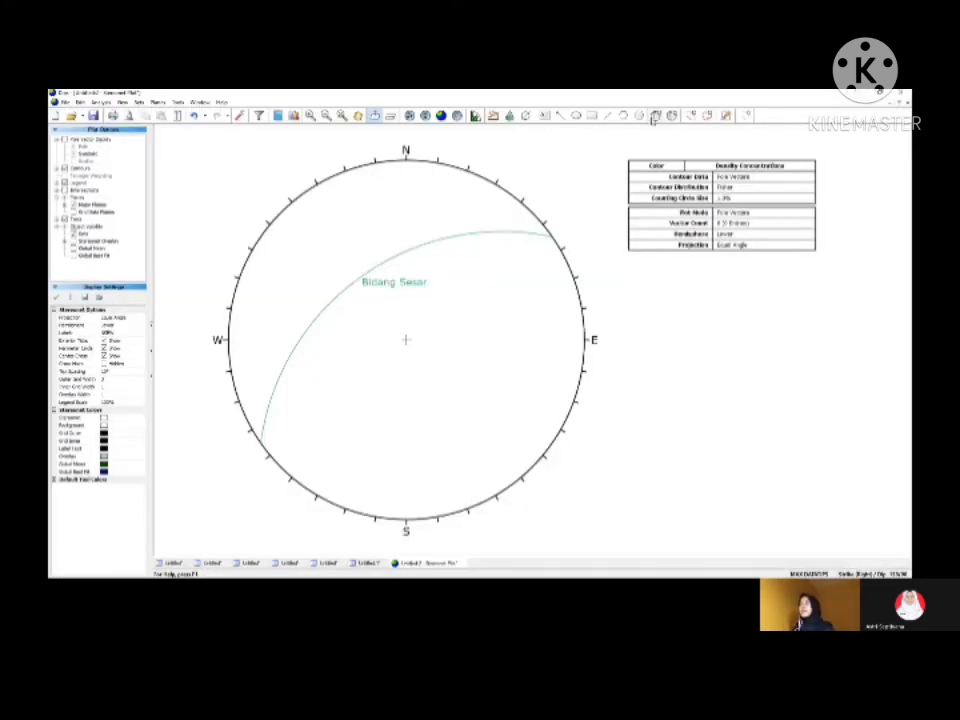
{"action": "left_click", "coordinate": [461, 343]}
{"action": "left_click", "coordinate": [481, 303]}
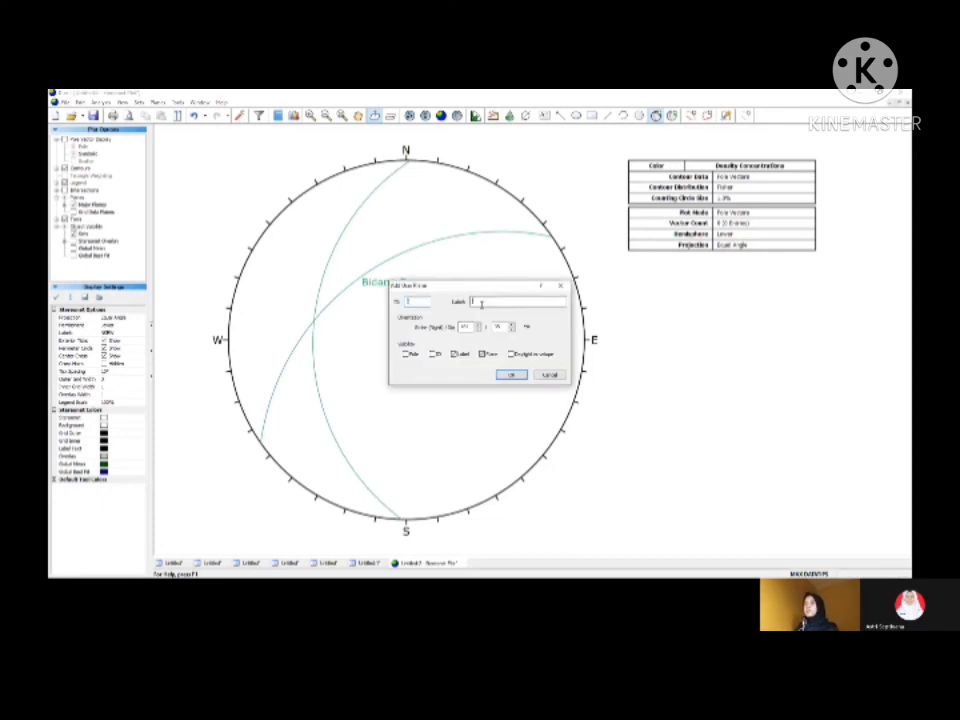
{"action": "type", "text": "Breksi"}
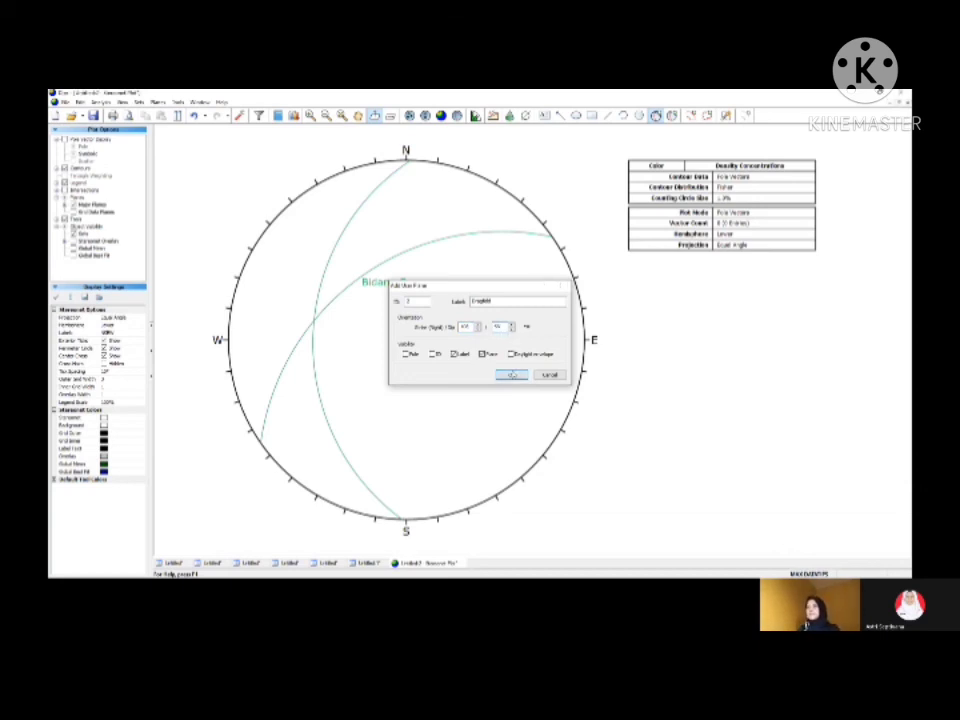
{"action": "left_click", "coordinate": [511, 374]}
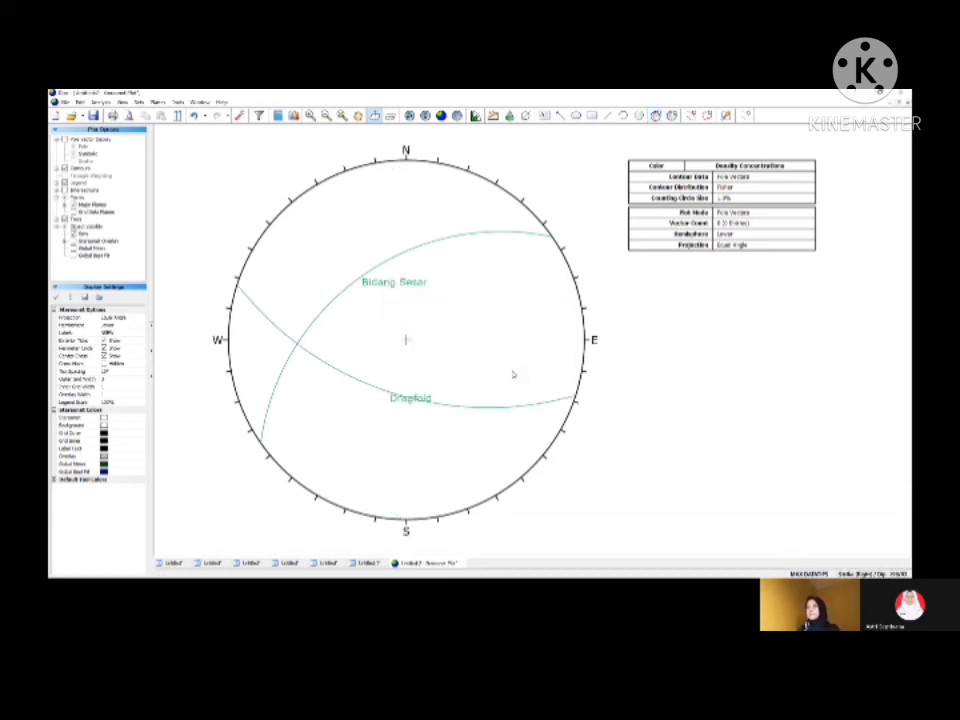
Step: Add a user plane with its pole at the intersection of Bidang Sesar and Dragfold, labelled "Sigma 2", showing only pole and label
{"action": "left_click", "coordinate": [656, 115]}
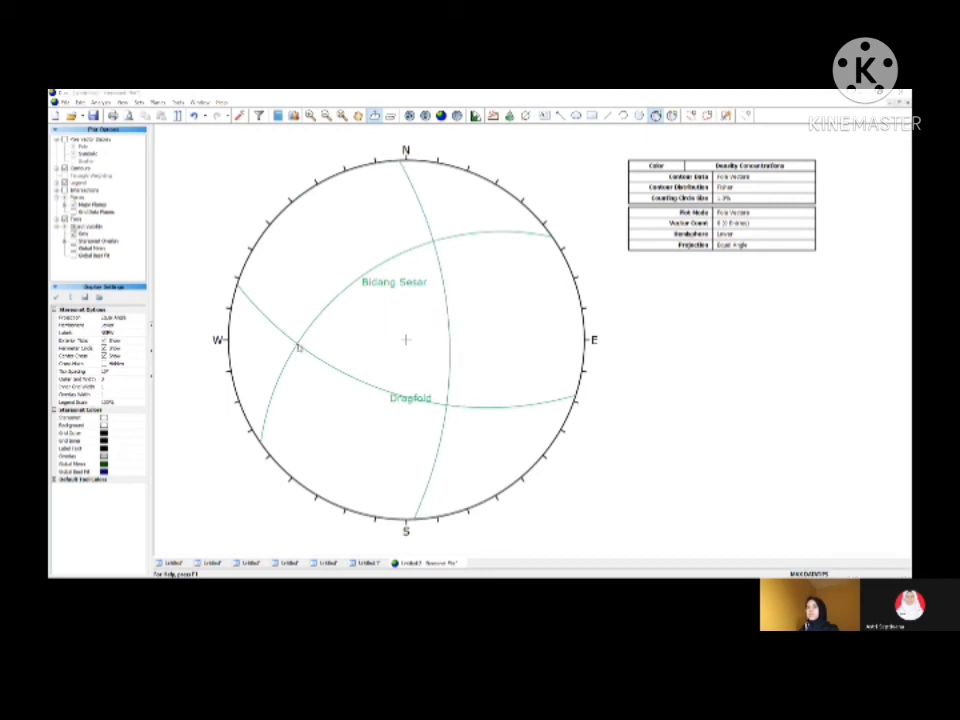
{"action": "left_click", "coordinate": [297, 344]}
{"action": "left_click", "coordinate": [484, 301]}
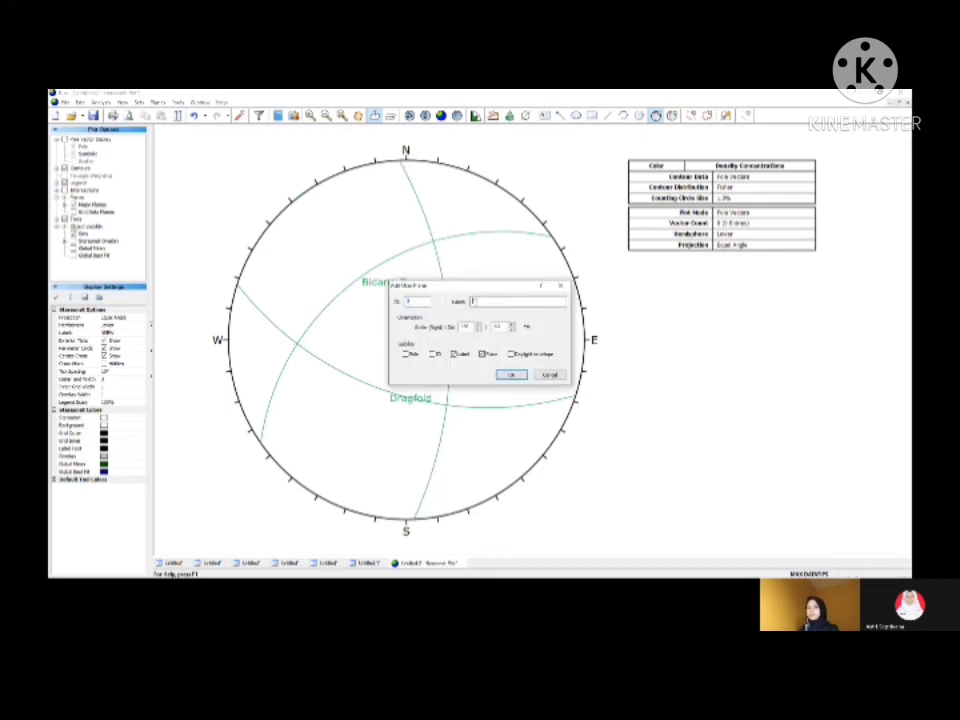
{"action": "type", "text": "Bidang 1"}
{"action": "left_click", "coordinate": [481, 355]}
{"action": "left_click", "coordinate": [511, 375]}
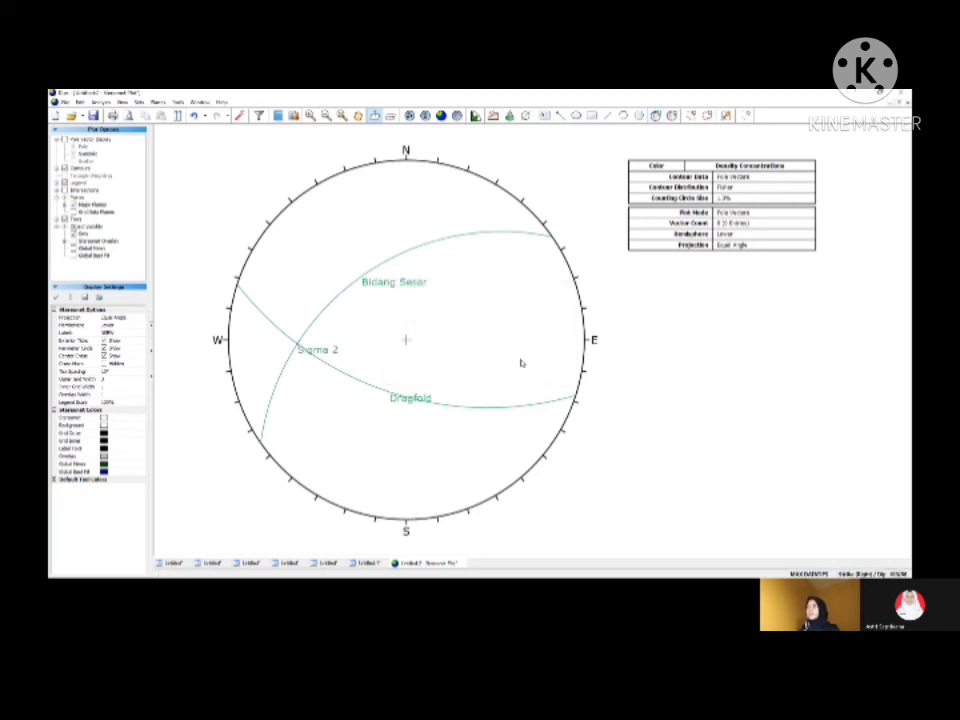
Step: Recolour the user planes: Bidang Sesar red, Dragfold blue and Sigma 2 black
{"action": "left_click", "coordinate": [672, 115]}
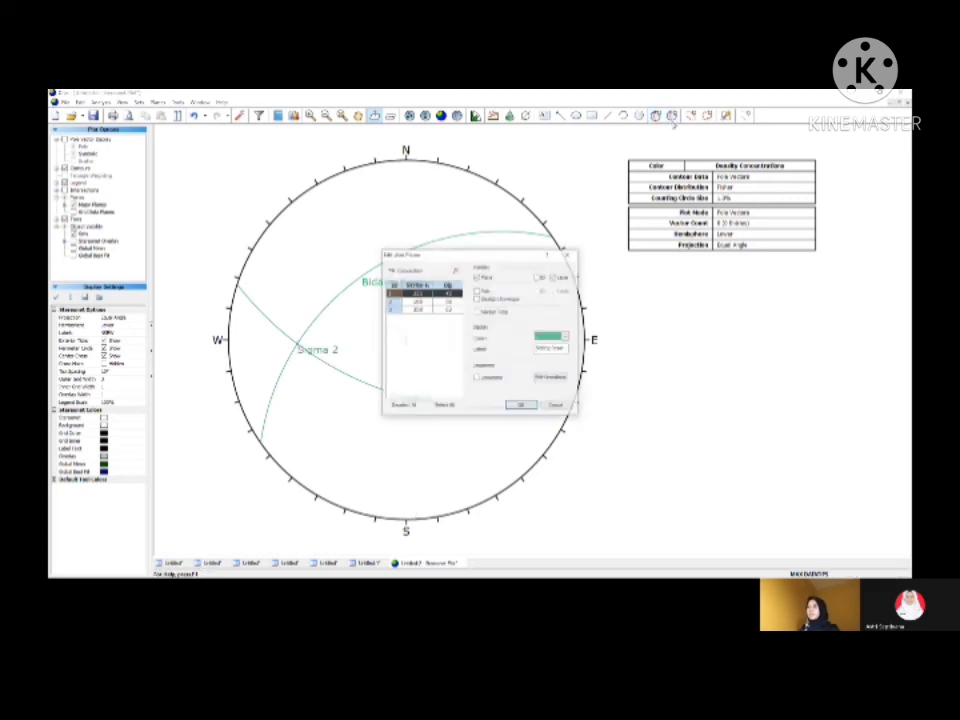
{"action": "left_click", "coordinate": [566, 337]}
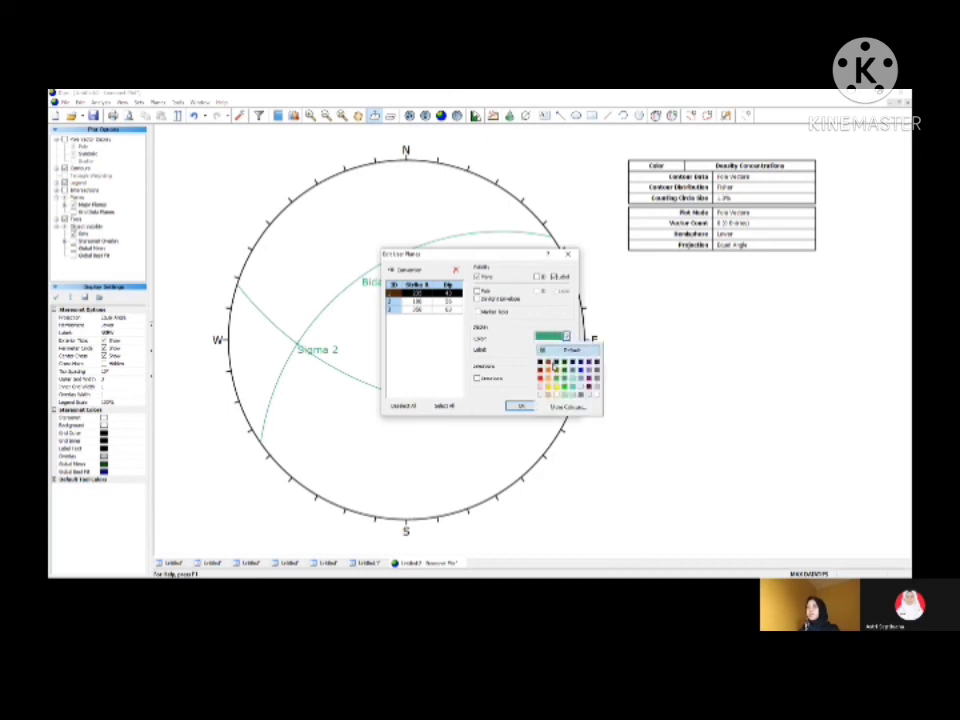
{"action": "left_click", "coordinate": [541, 376]}
{"action": "left_click", "coordinate": [425, 301]}
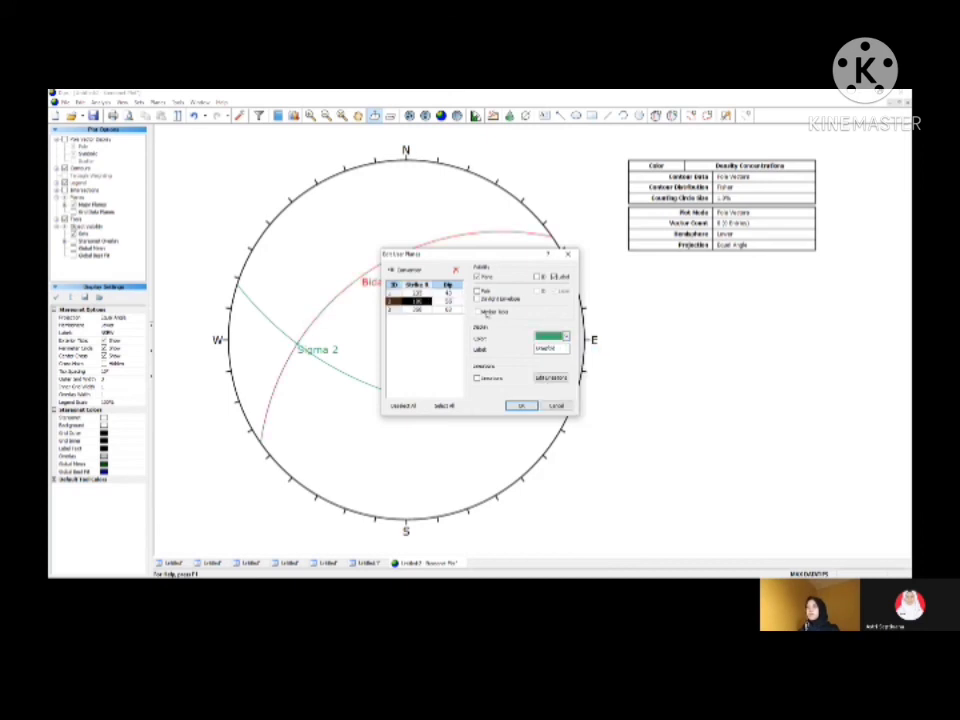
{"action": "left_click", "coordinate": [566, 337]}
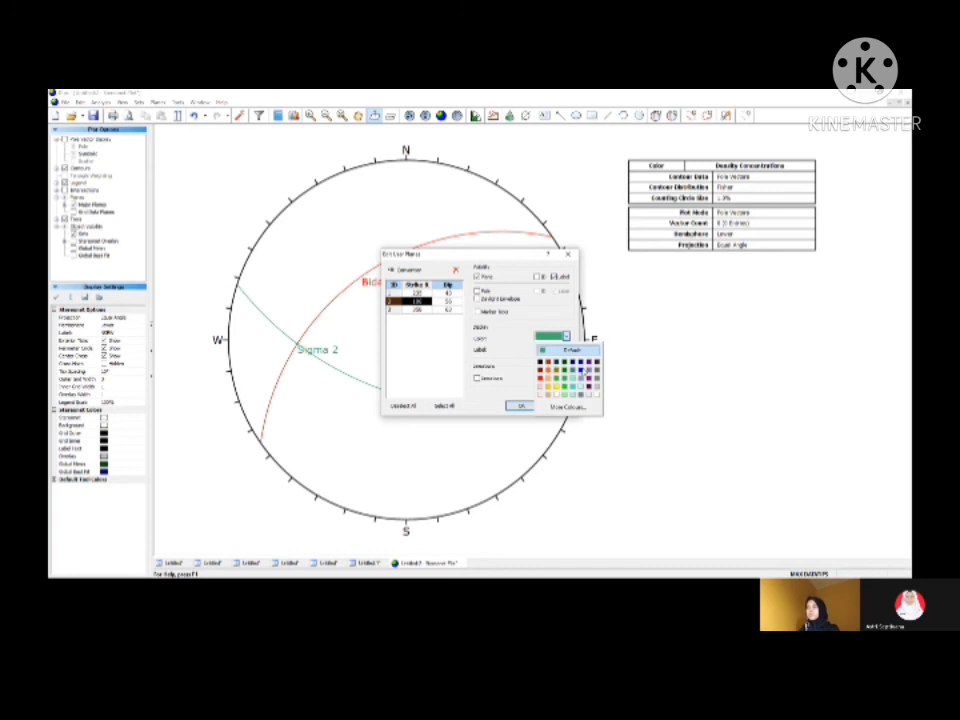
{"action": "left_click", "coordinate": [581, 372]}
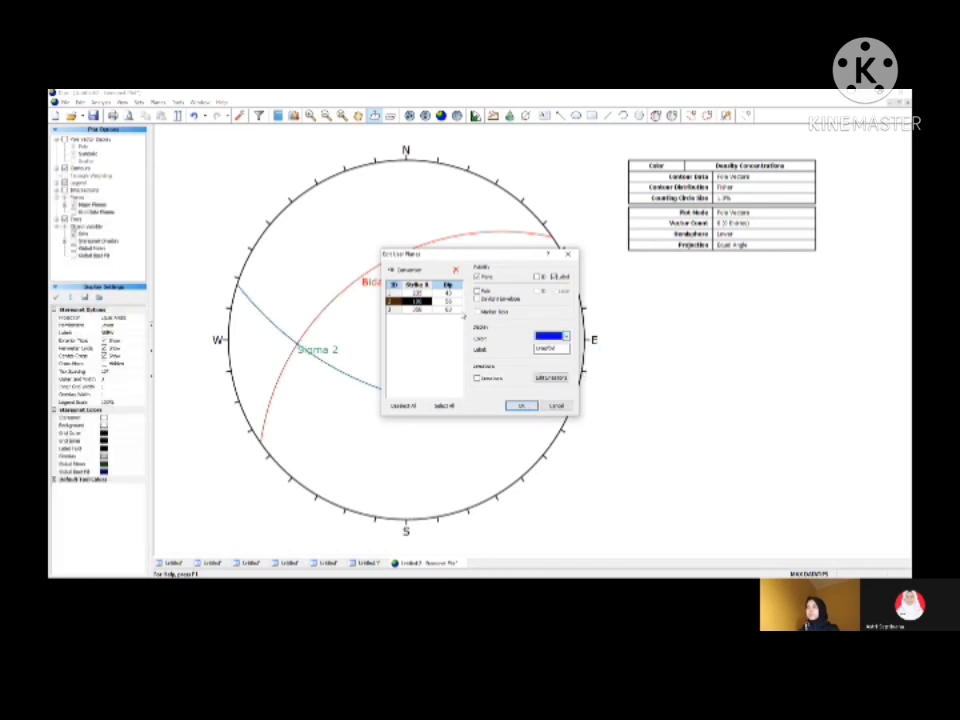
{"action": "left_click", "coordinate": [521, 405]}
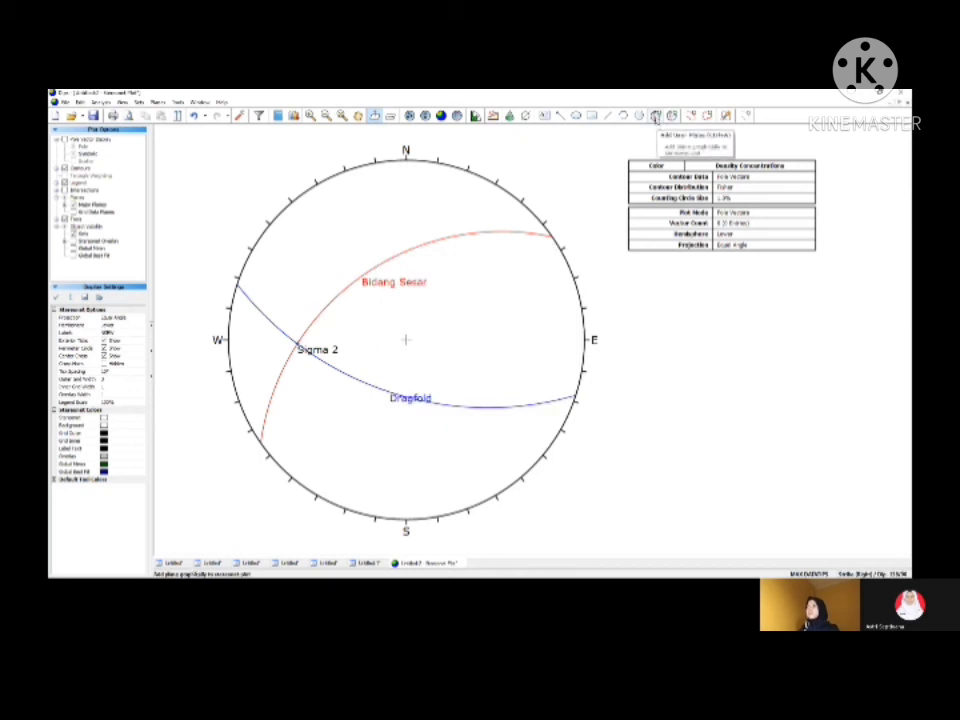
Step: Add a user plane with its pole at the Sigma 2 point, labelled "Griddle Plane", showing only the plane and label
{"action": "left_click", "coordinate": [655, 117]}
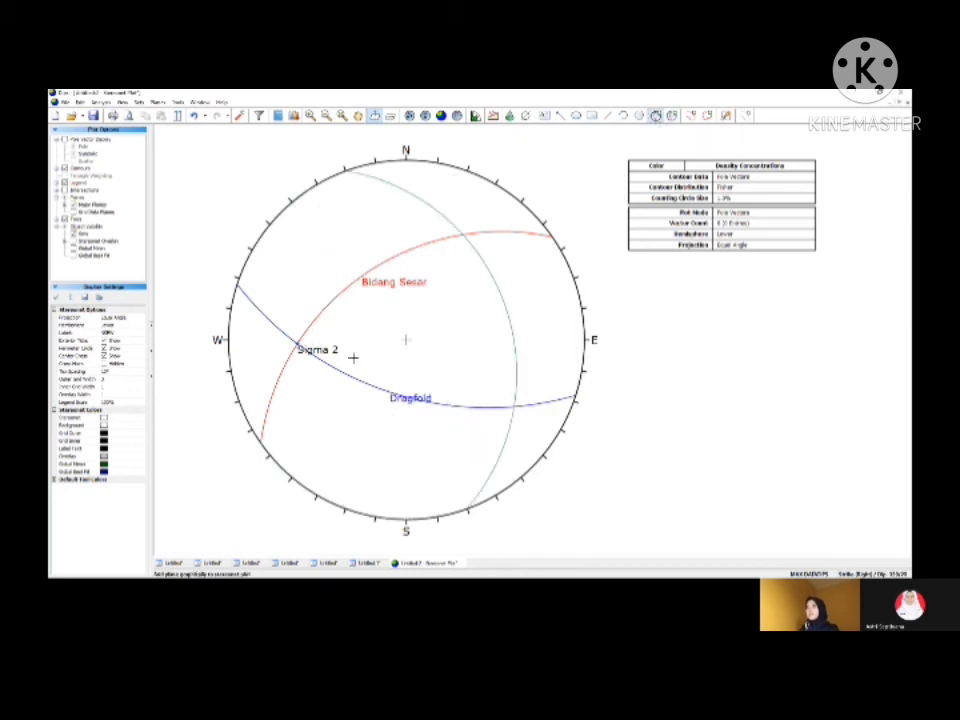
{"action": "left_click", "coordinate": [298, 343]}
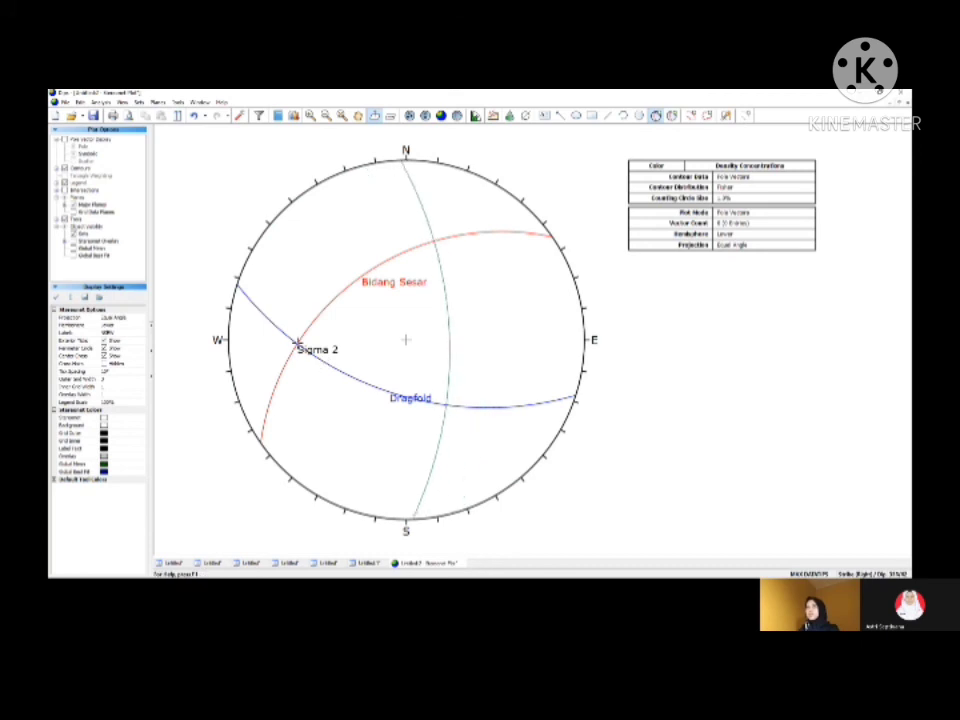
{"action": "left_click", "coordinate": [298, 343]}
{"action": "left_click", "coordinate": [501, 303]}
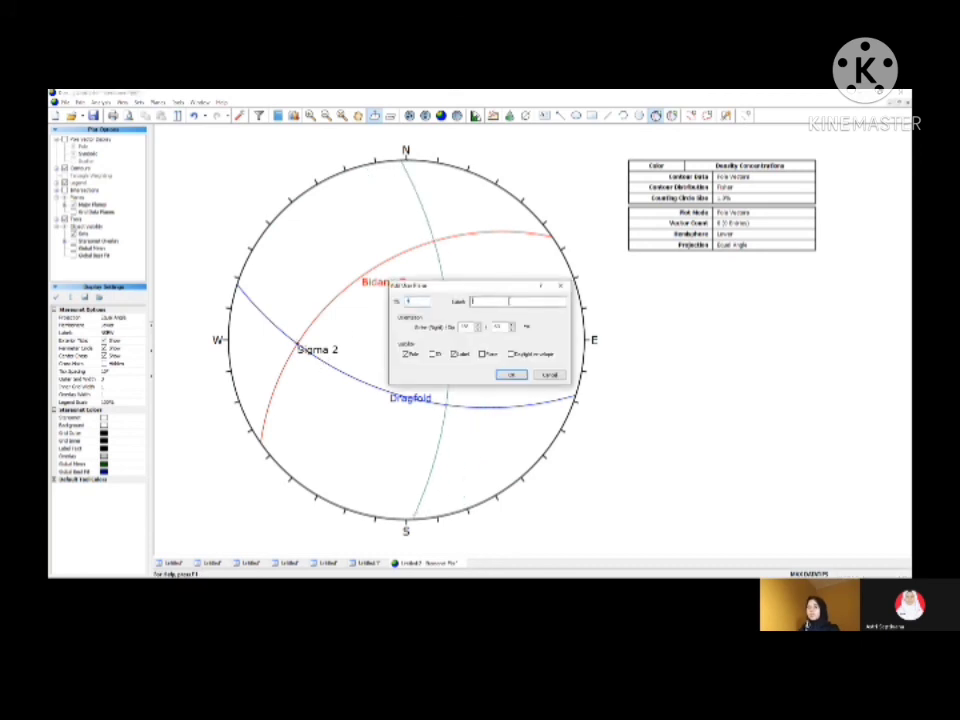
{"action": "type", "text": "Bi"}
{"action": "left_click", "coordinate": [483, 355]}
{"action": "left_click", "coordinate": [513, 376]}
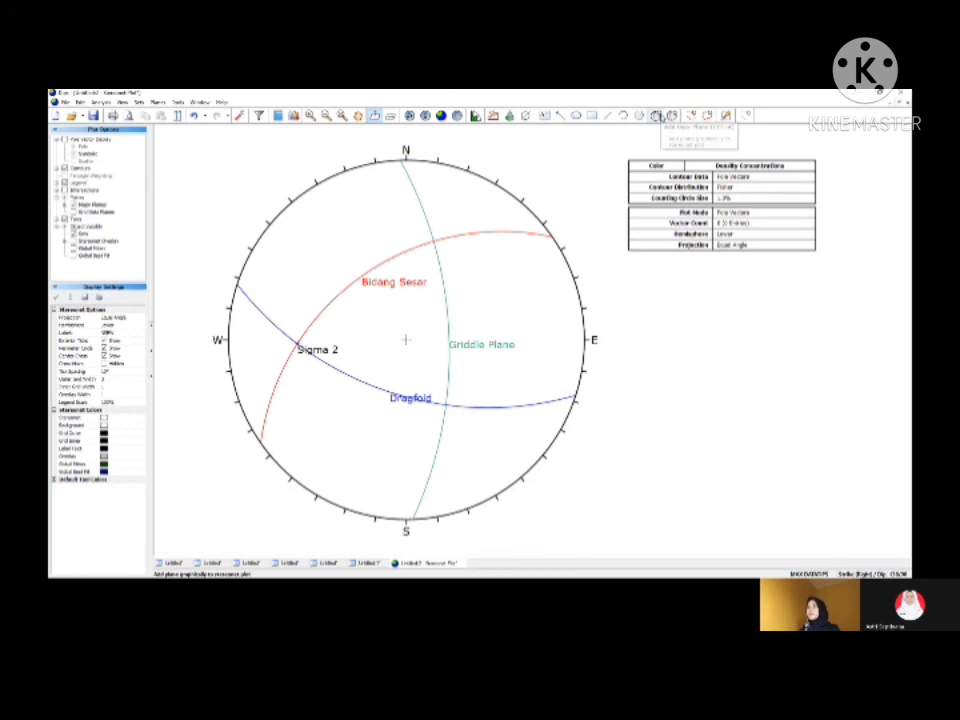
Step: Add a user plane with its pole where Griddle Plane crosses Dragfold, labelled "Sigma 3", showing only its pole and label
{"action": "left_click", "coordinate": [656, 116]}
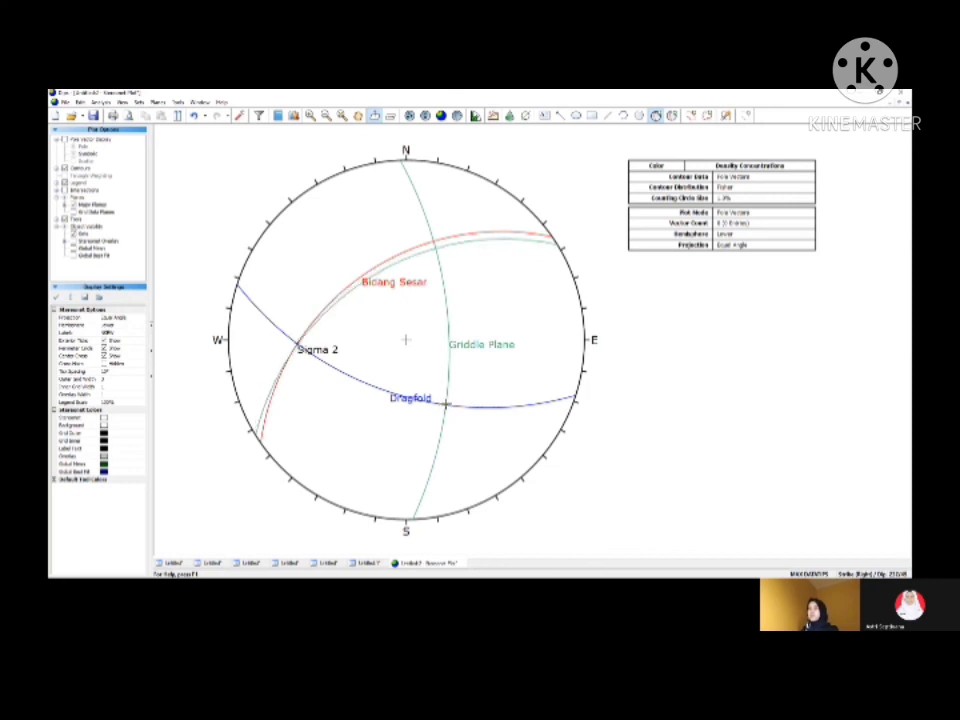
{"action": "left_click", "coordinate": [446, 404]}
{"action": "left_click", "coordinate": [485, 303]}
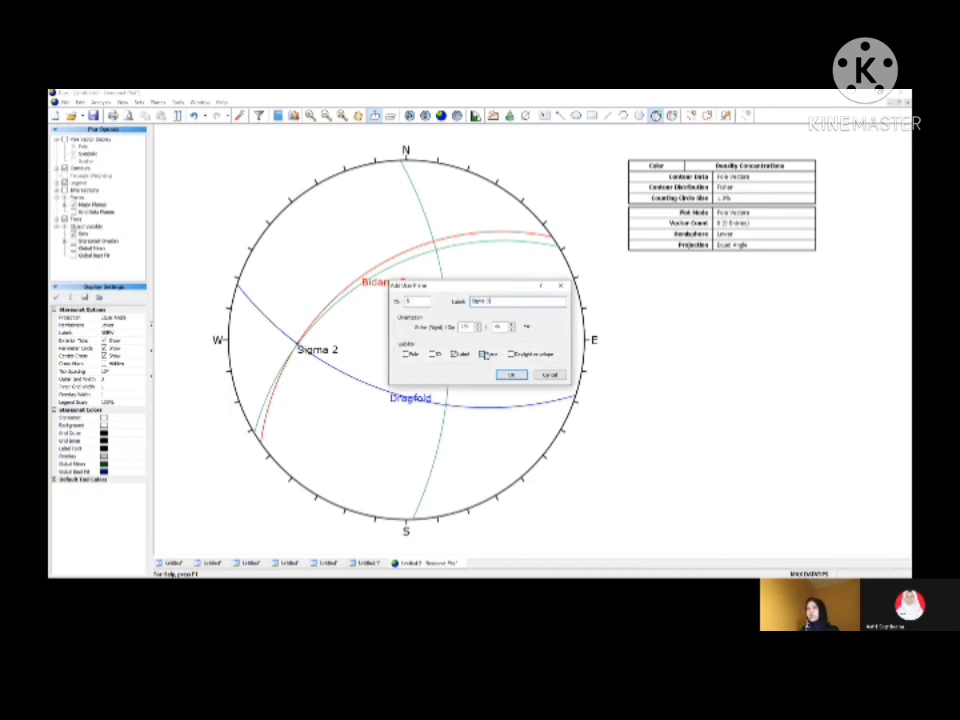
{"action": "left_click", "coordinate": [482, 355]}
{"action": "left_click", "coordinate": [511, 374]}
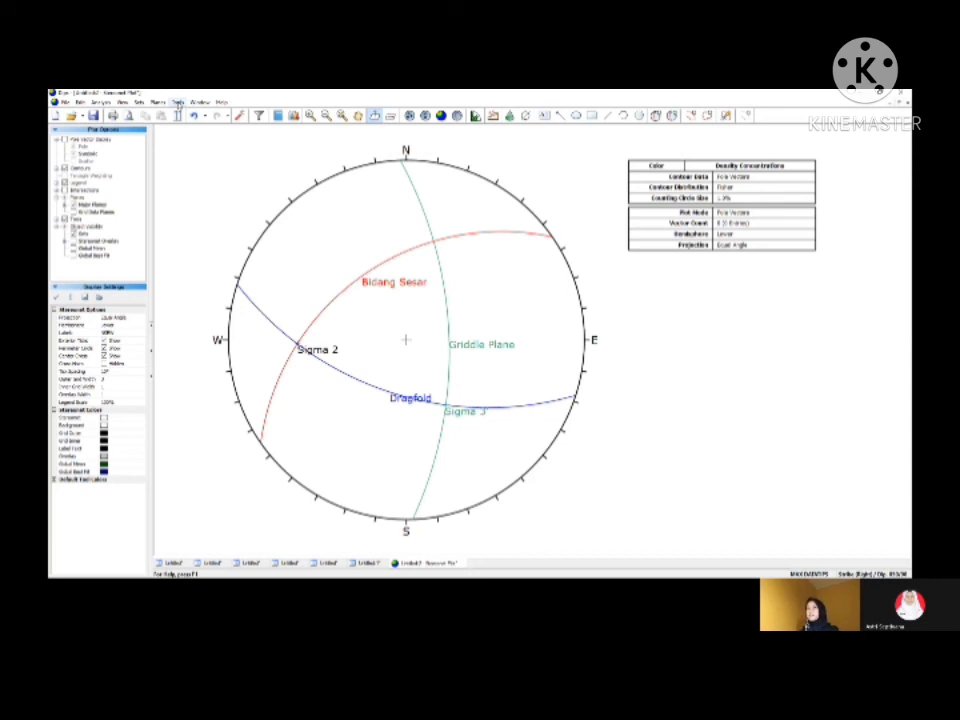
Step: Overlay a pitch grid on Griddle Plane and add a user plane with its pole where it crosses Bidang Sesar, labelled "Sigma 1'"
{"action": "left_click", "coordinate": [178, 103]}
{"action": "left_click", "coordinate": [193, 211]}
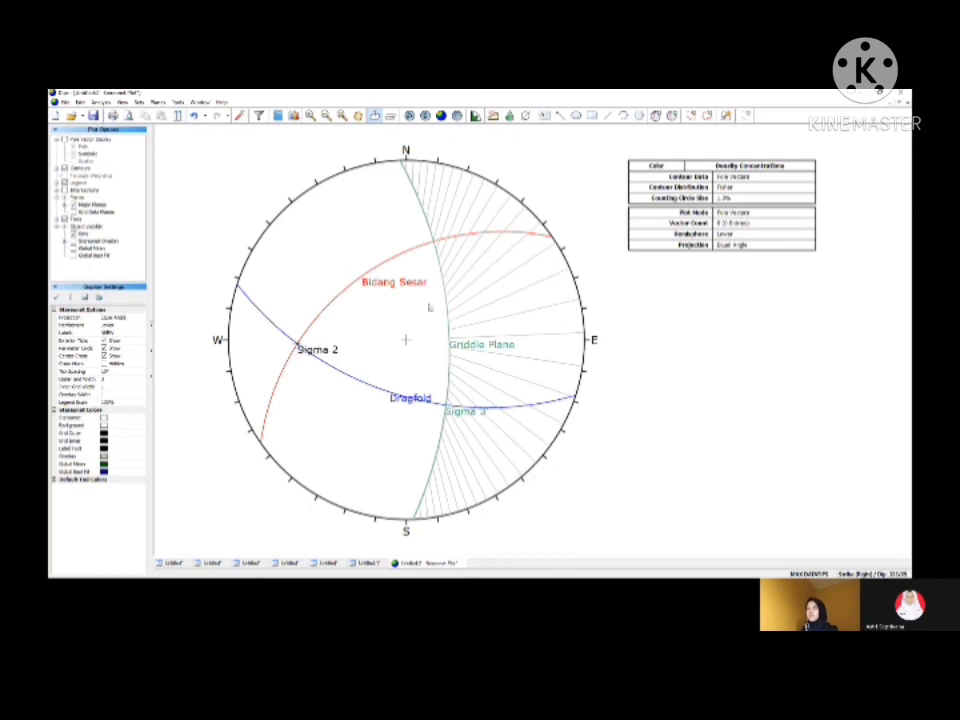
{"action": "left_click", "coordinate": [656, 116]}
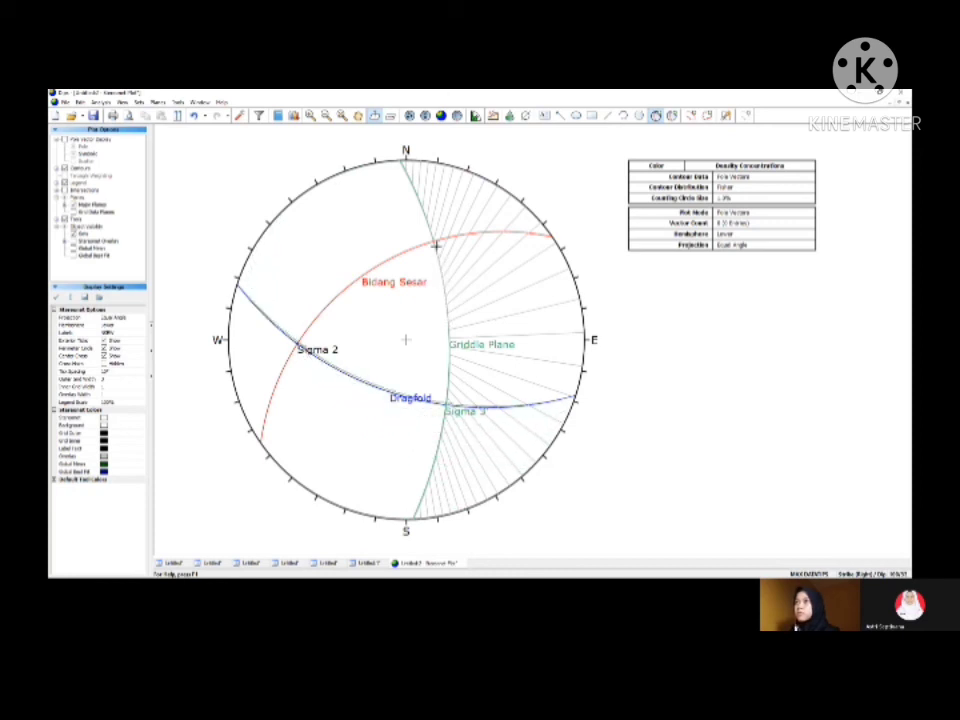
{"action": "left_click", "coordinate": [438, 251]}
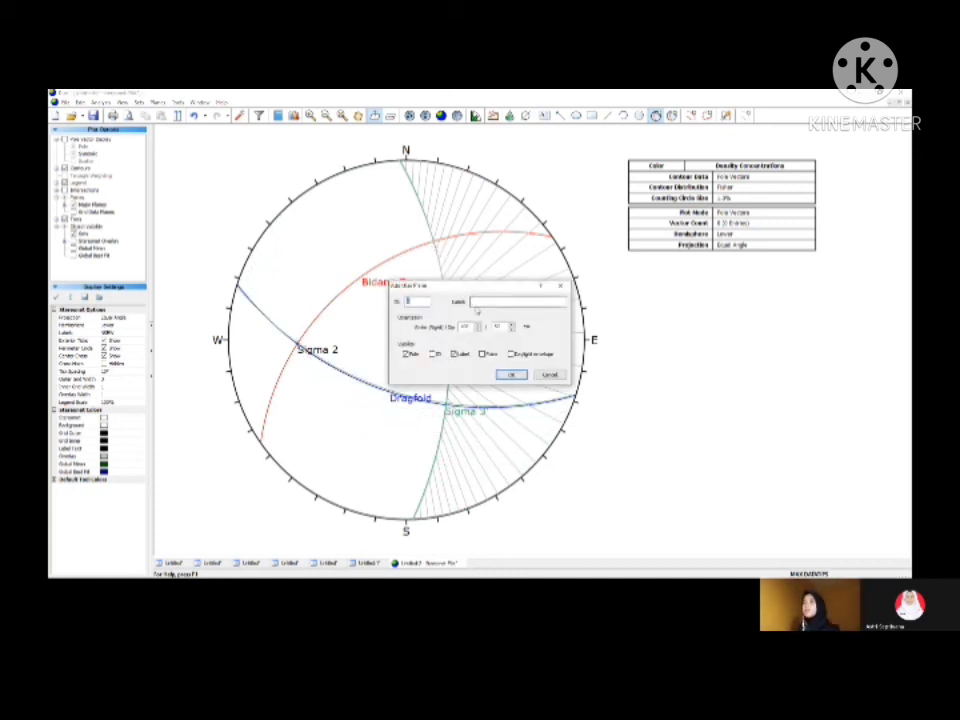
{"action": "type", "text": "S"}
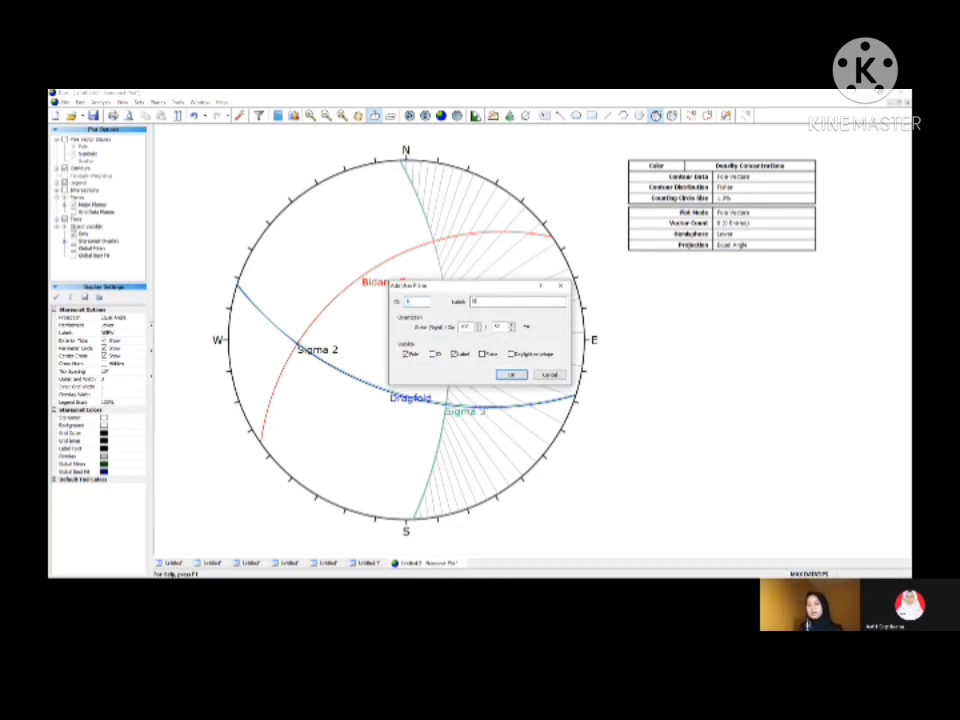
{"action": "type", "text": "igma 1 1"}
{"action": "left_click", "coordinate": [510, 376]}
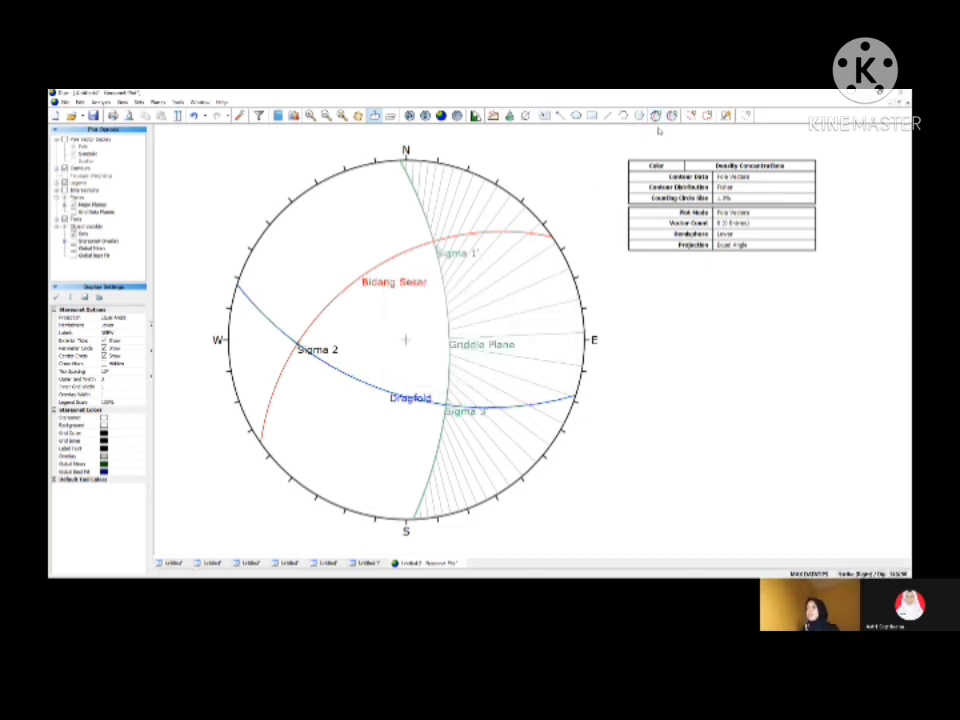
Step: Add a user plane at about 137/34 with its pole on Griddle Plane between Sigma 1' and Sigma 3', labelled "Sigma 1"
{"action": "left_click", "coordinate": [655, 116]}
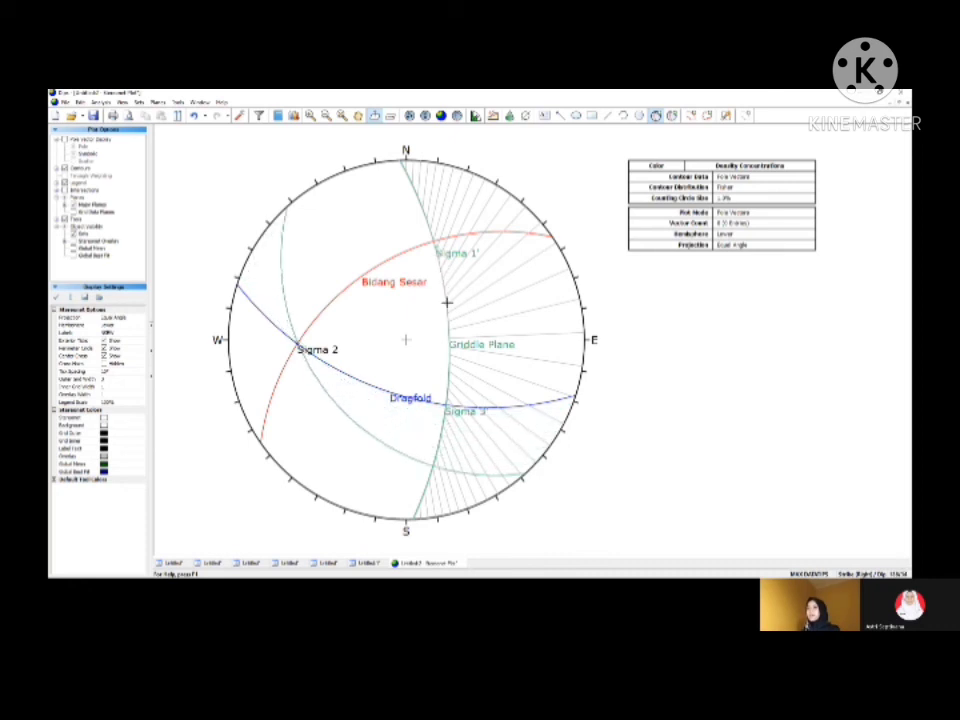
{"action": "left_click", "coordinate": [446, 302]}
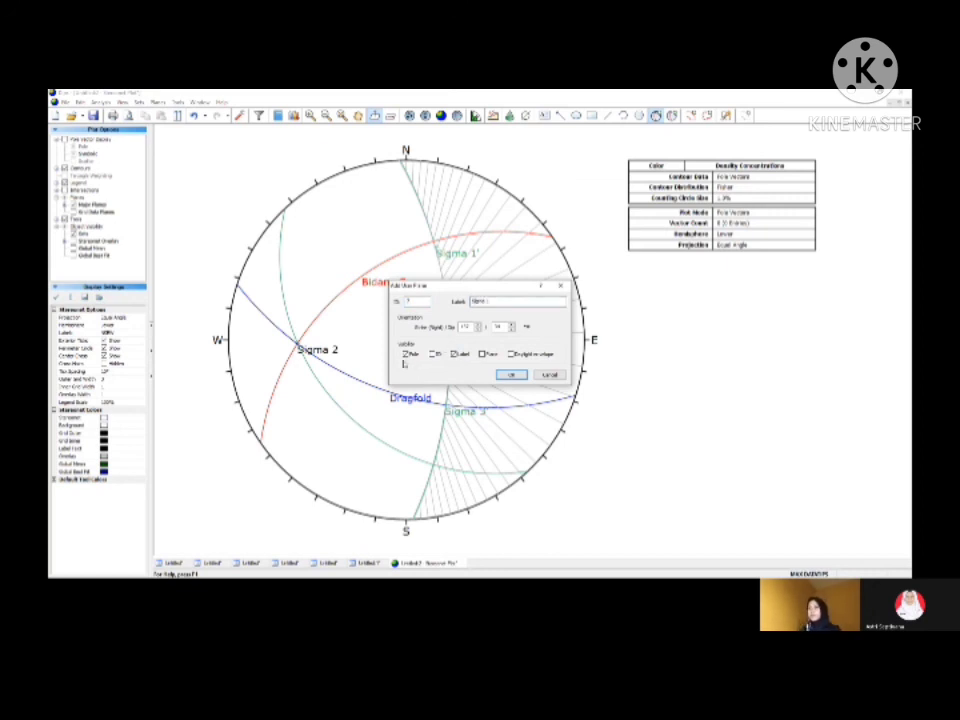
{"action": "left_click", "coordinate": [509, 374]}
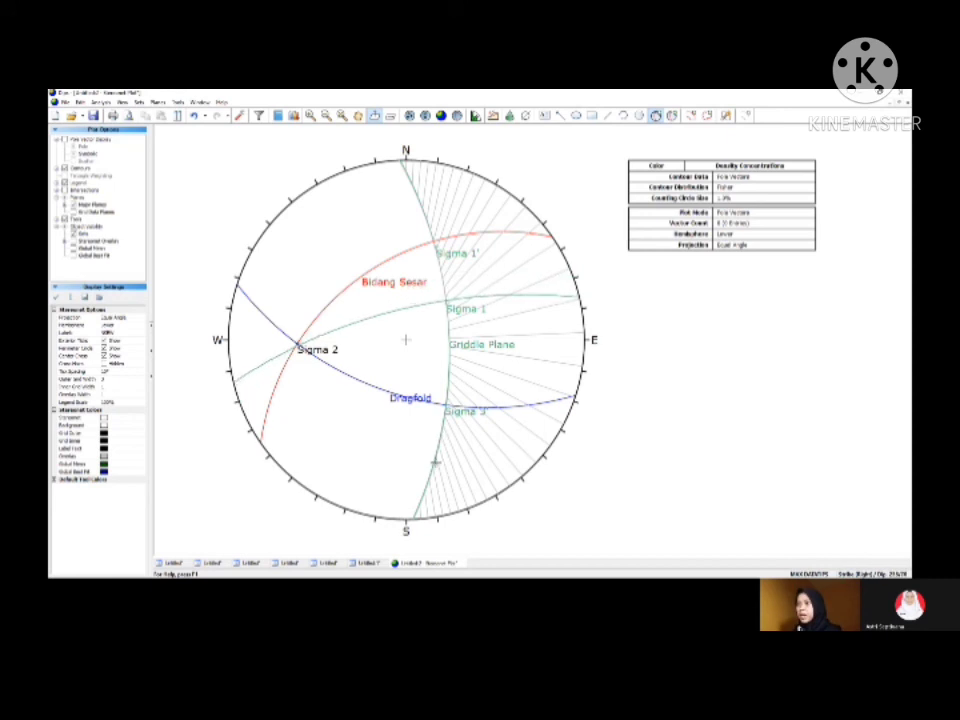
Step: Add a user plane at about 257/71 with its pole on Griddle Plane south of Sigma 3', labelled "Sigma 3", and delete the pitch grid
{"action": "left_click", "coordinate": [447, 448]}
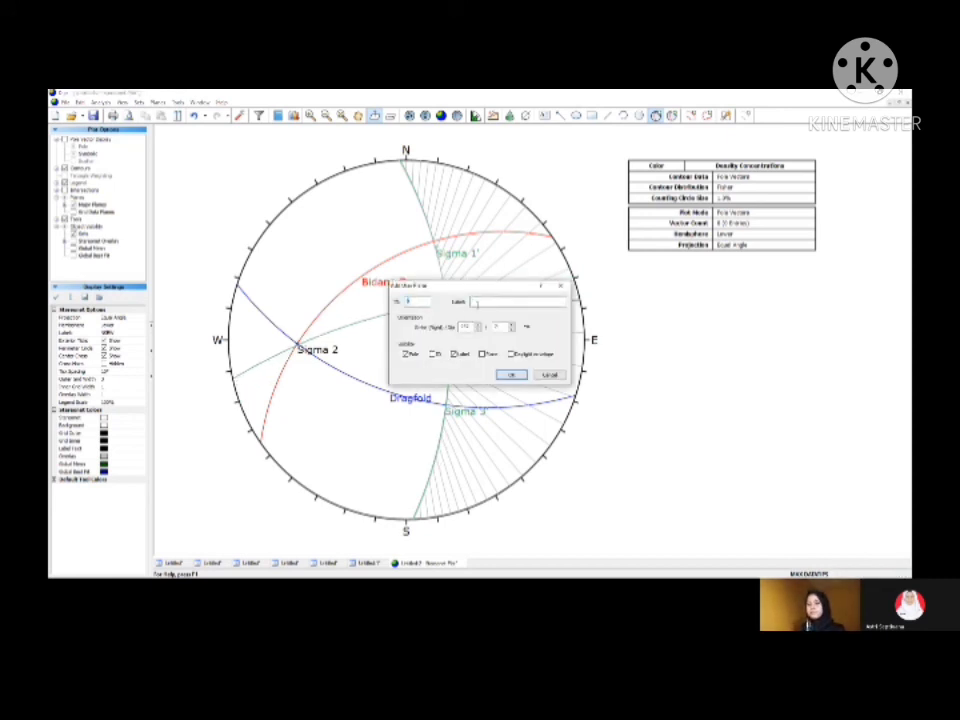
{"action": "type", "text": "Sigma 3"}
{"action": "left_click", "coordinate": [508, 376]}
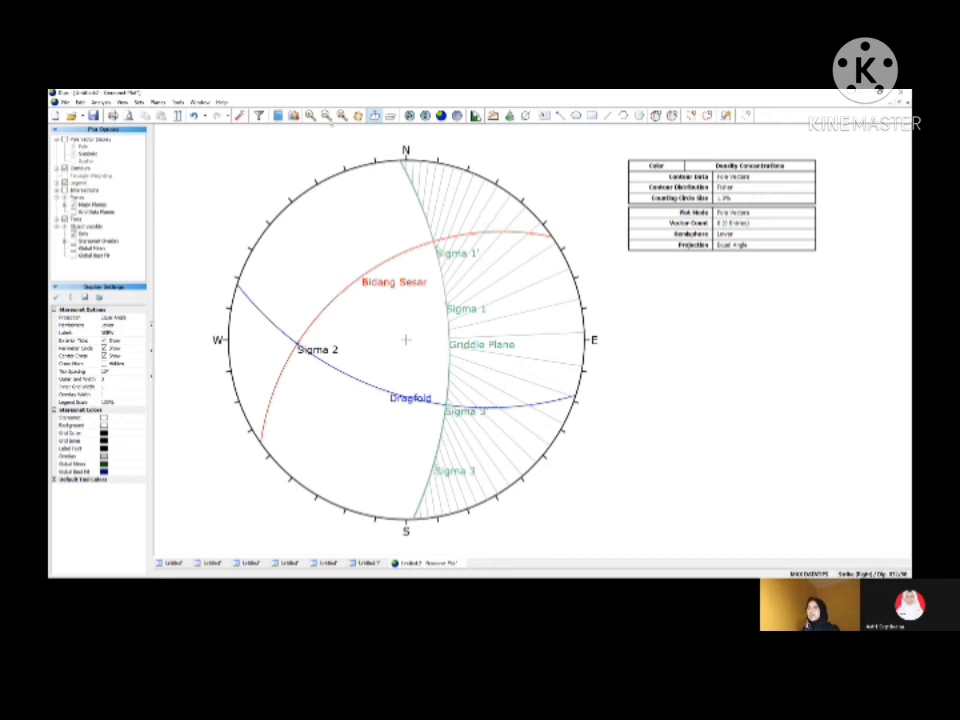
{"action": "left_click", "coordinate": [178, 102]}
{"action": "left_click", "coordinate": [216, 286]}
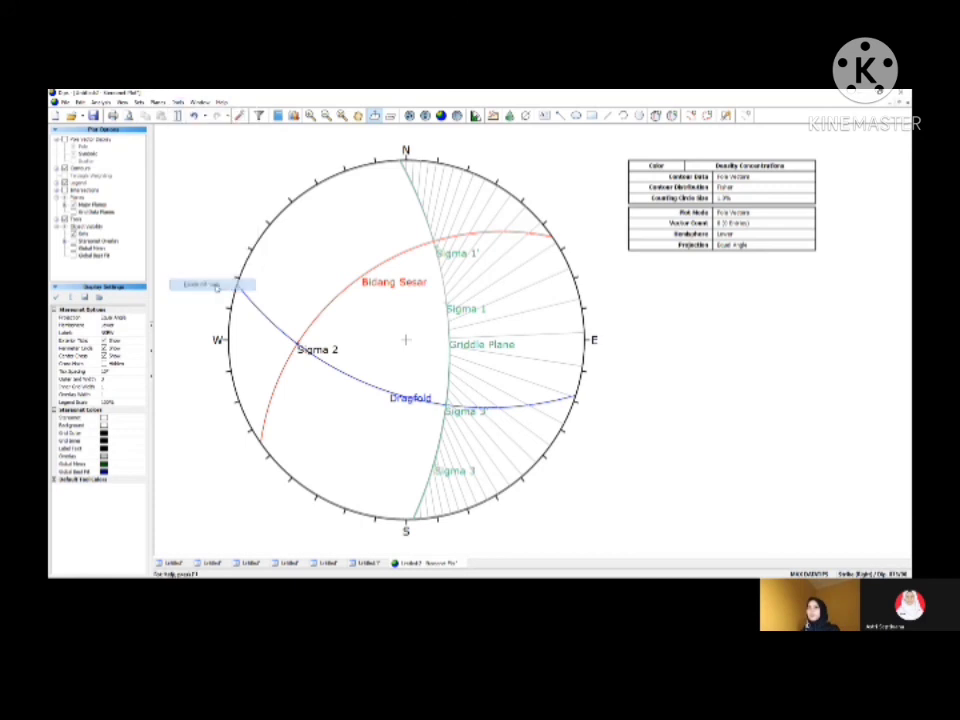
Step: Recolour the Sigma 3' user plane, where Griddle Plane crosses Dragfold, yellow
{"action": "left_click", "coordinate": [675, 118]}
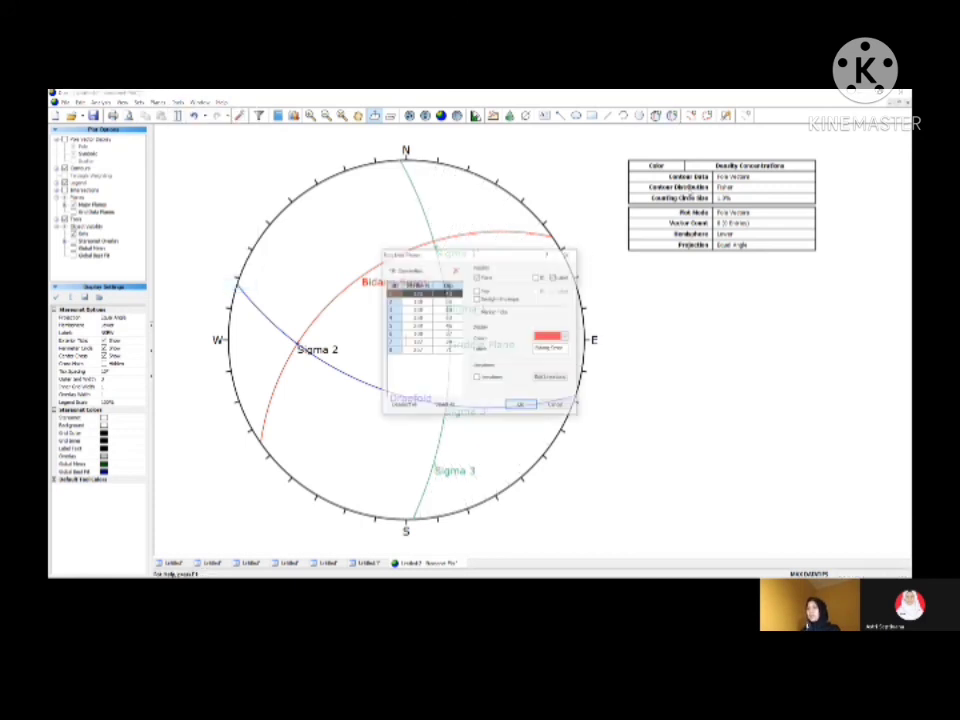
{"action": "left_click", "coordinate": [449, 325]}
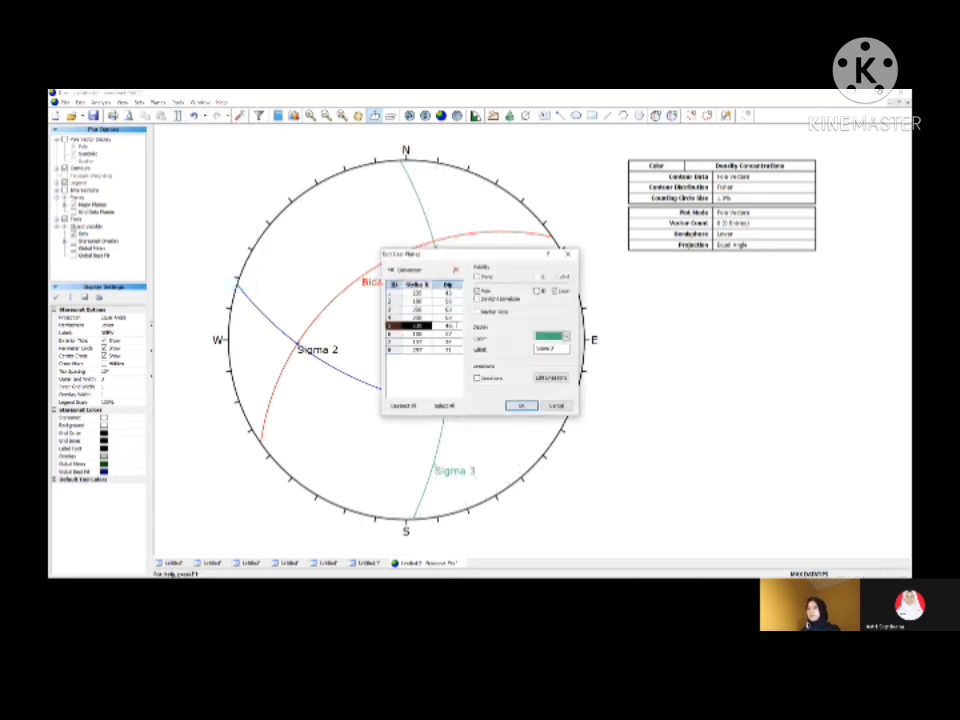
{"action": "left_click", "coordinate": [450, 317]}
{"action": "left_click", "coordinate": [447, 309]}
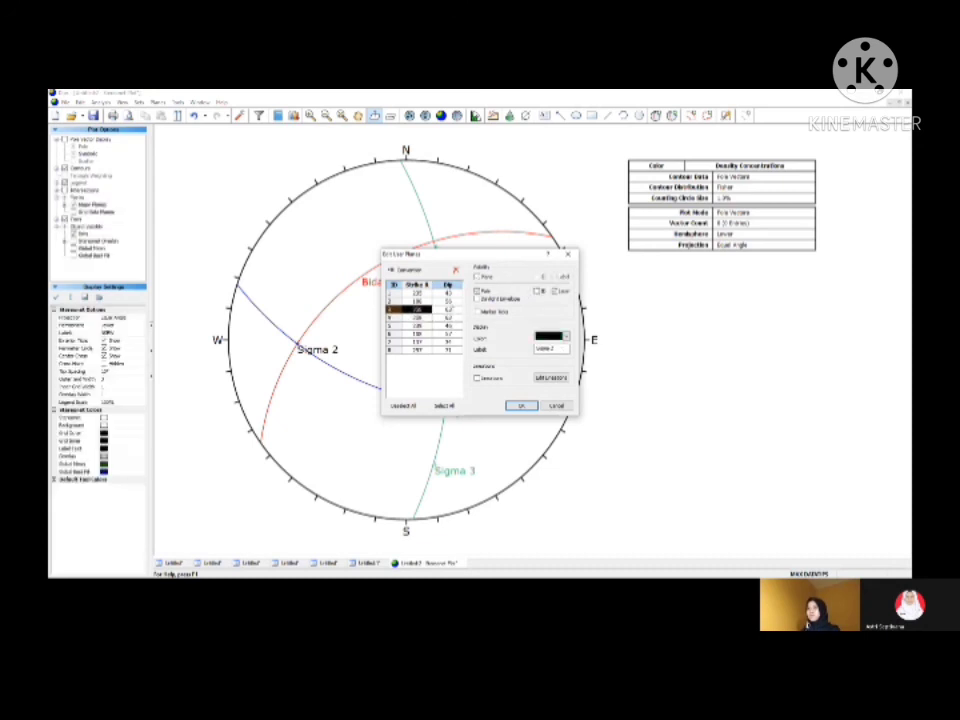
{"action": "left_click", "coordinate": [449, 325]}
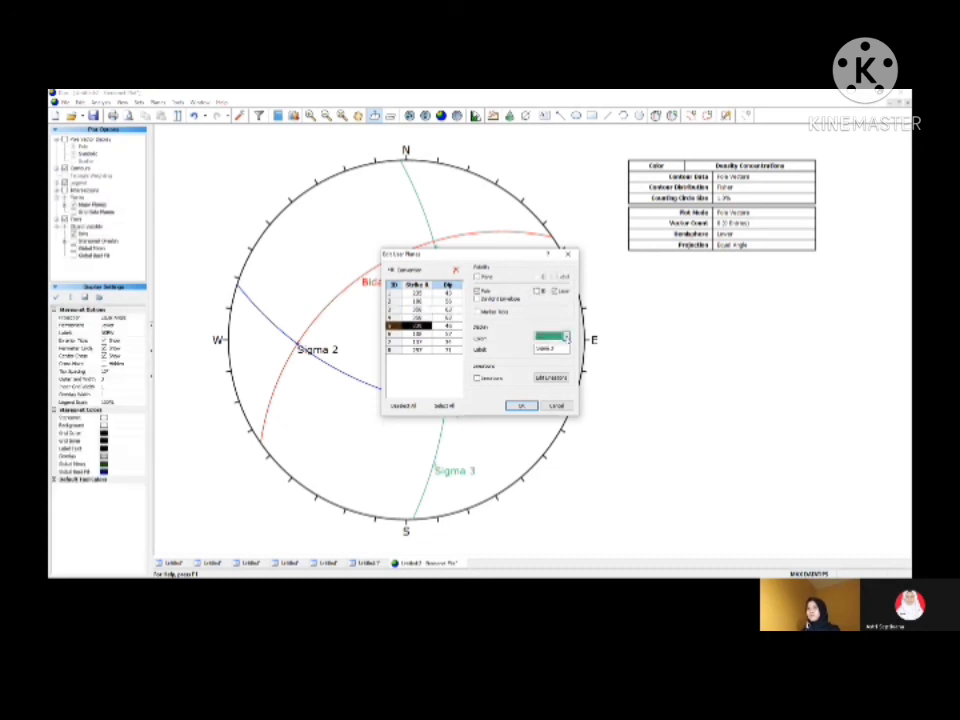
{"action": "left_click", "coordinate": [566, 337]}
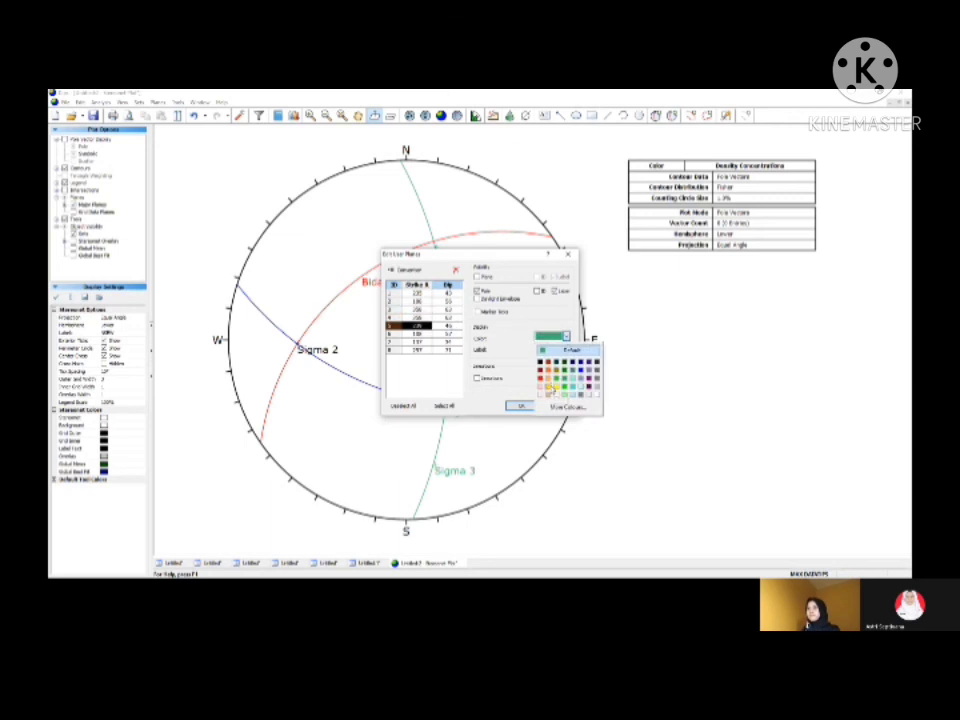
{"action": "left_click", "coordinate": [551, 389]}
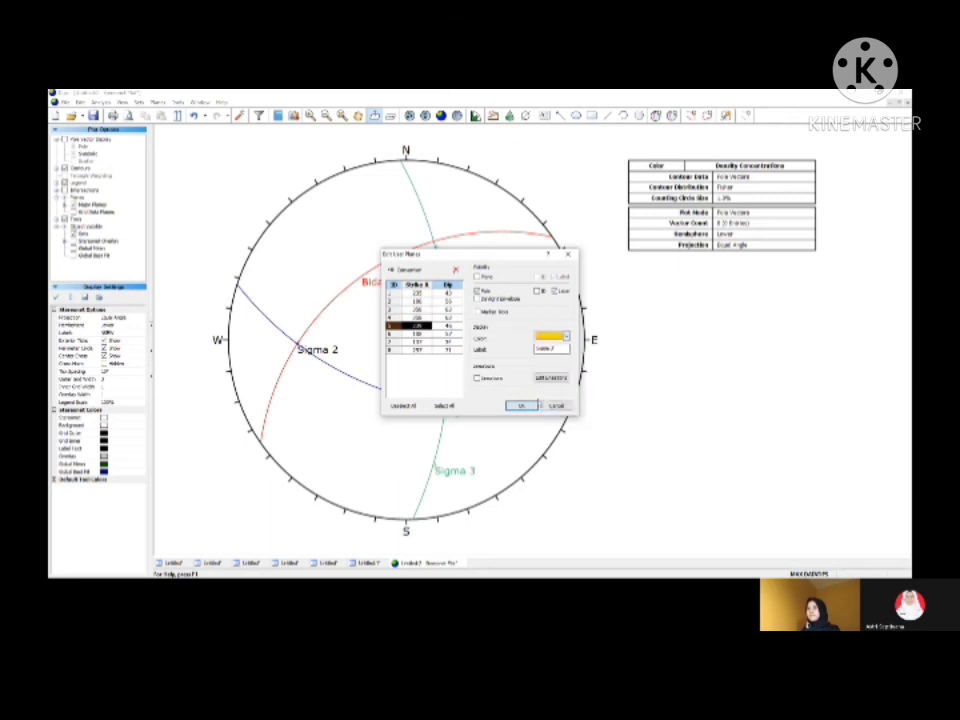
{"action": "left_click", "coordinate": [523, 405]}
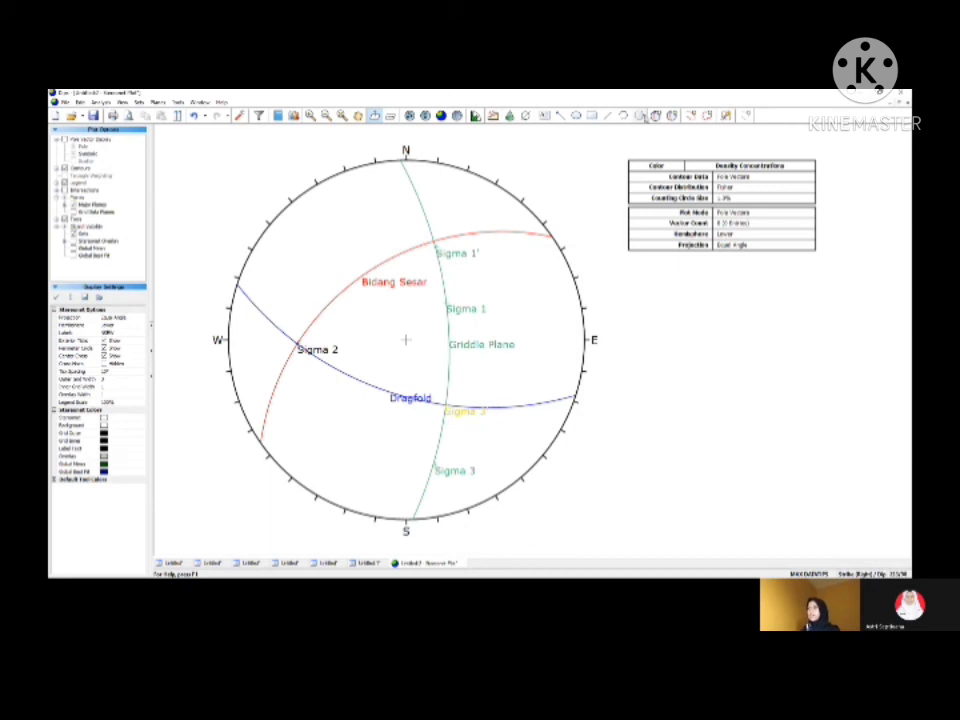
Step: Recolour the remaining sigma user planes: Sigma 1' yellow, Sigma 1 and Sigma 3 black
{"action": "left_click", "coordinate": [657, 117]}
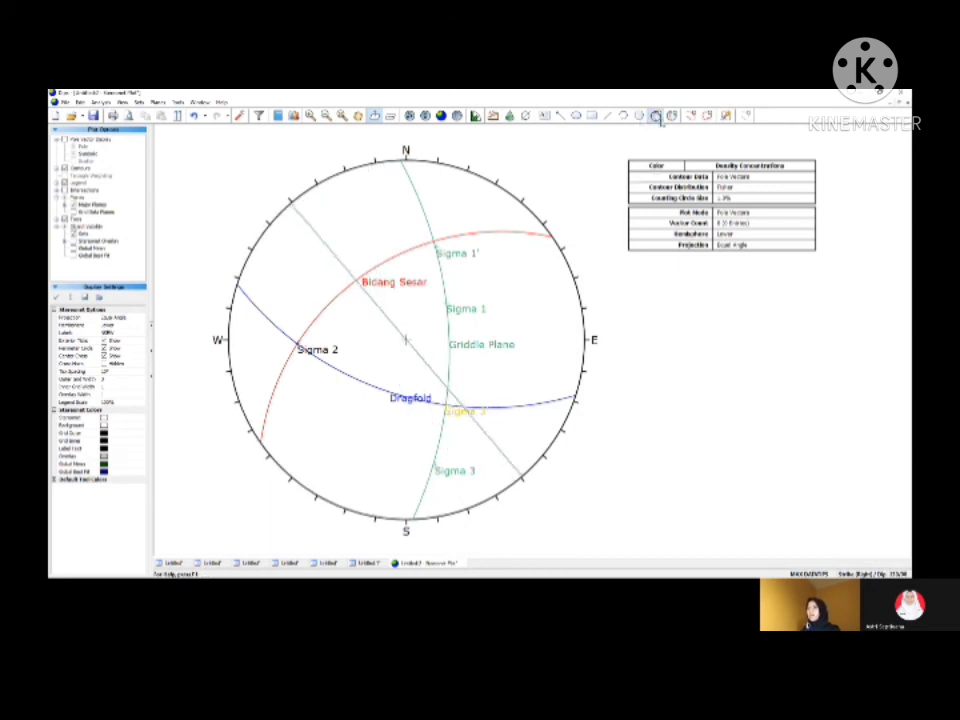
{"action": "left_click", "coordinate": [674, 118]}
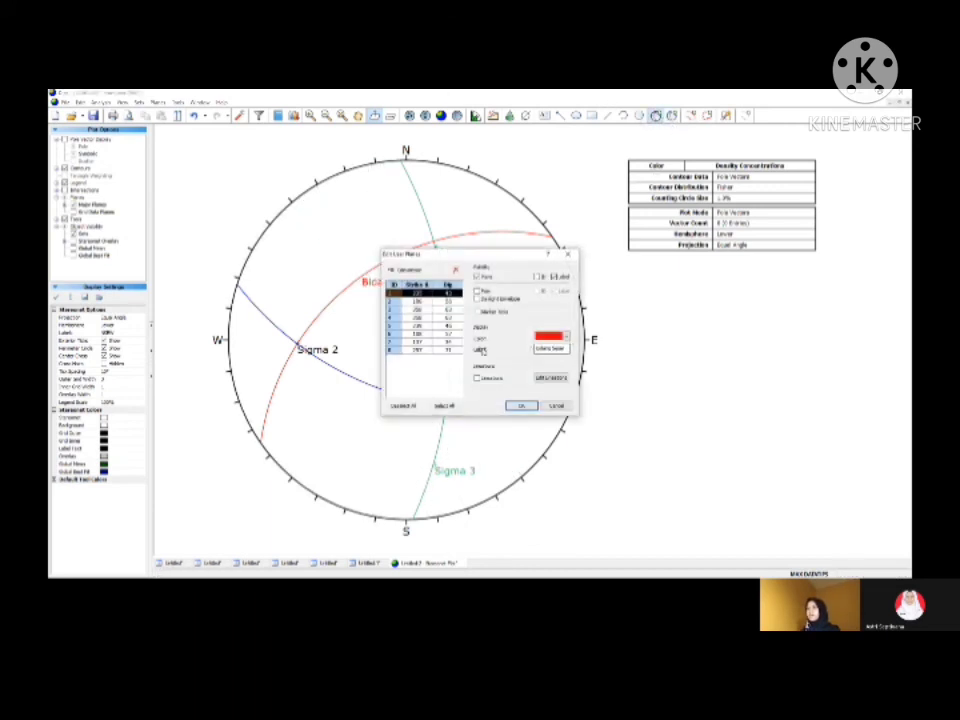
{"action": "left_click", "coordinate": [447, 333]}
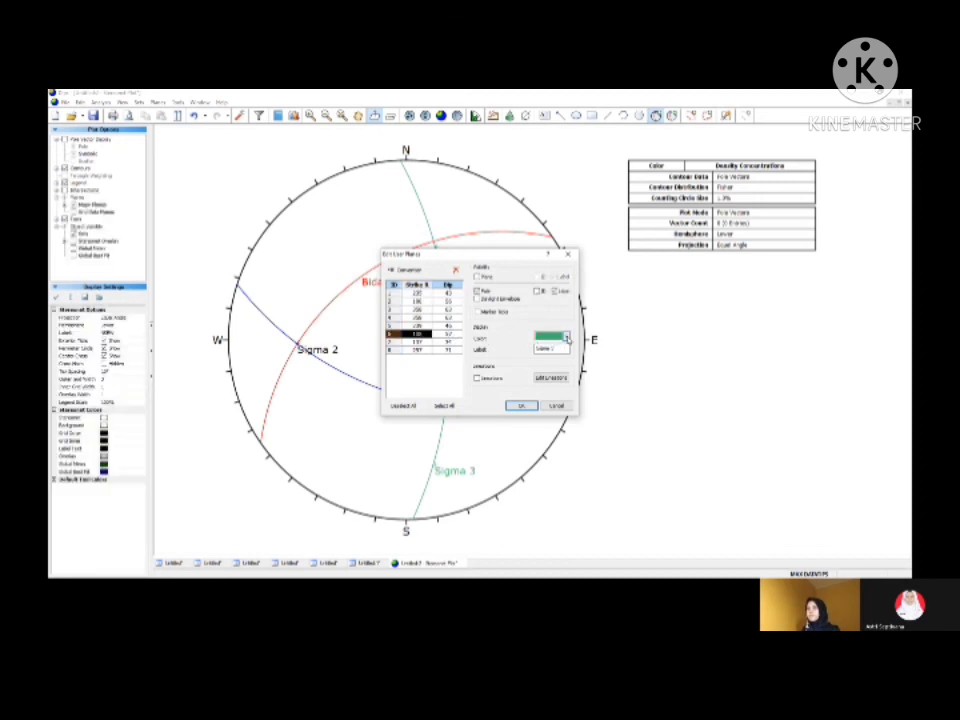
{"action": "left_click", "coordinate": [565, 336]}
{"action": "left_click", "coordinate": [549, 386]}
{"action": "left_click", "coordinate": [452, 343]}
{"action": "left_click", "coordinate": [565, 336]}
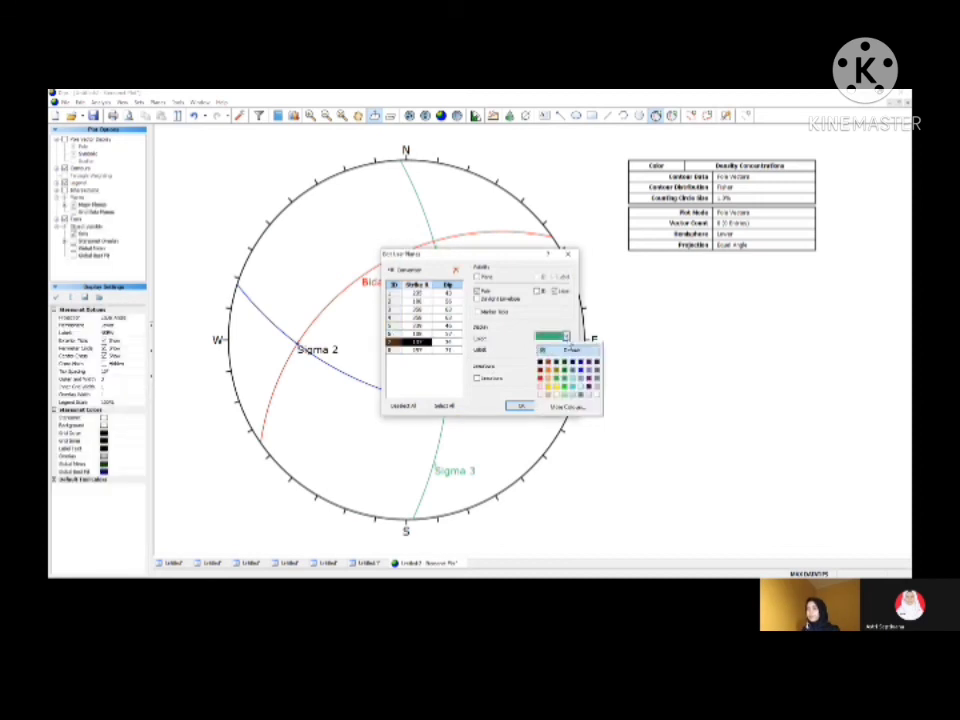
{"action": "left_click", "coordinate": [541, 363]}
{"action": "left_click", "coordinate": [447, 351]}
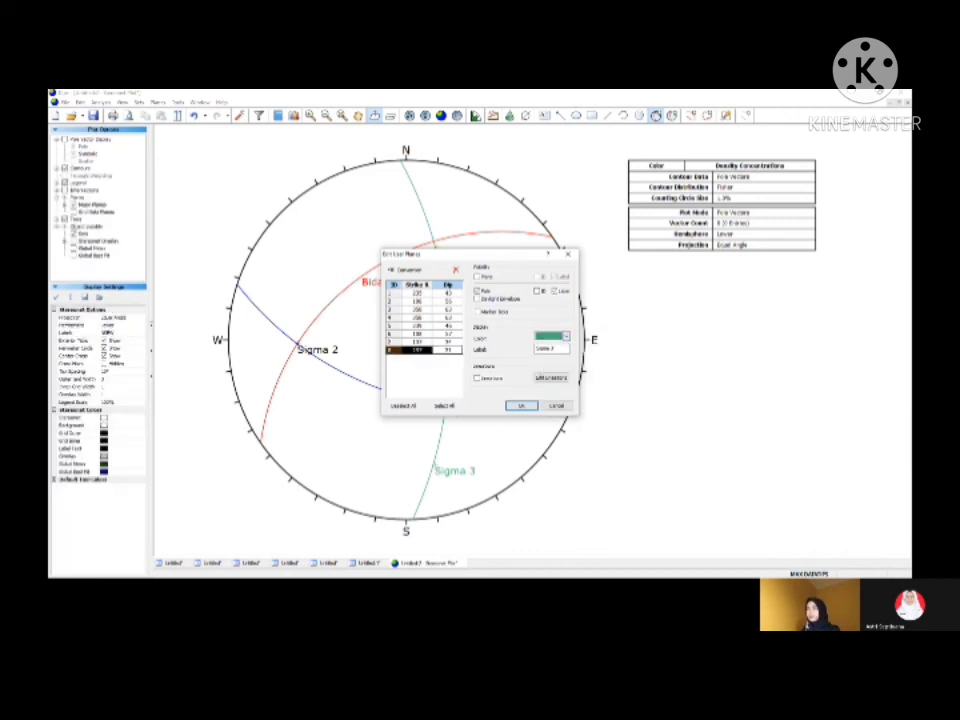
{"action": "left_click", "coordinate": [566, 337]}
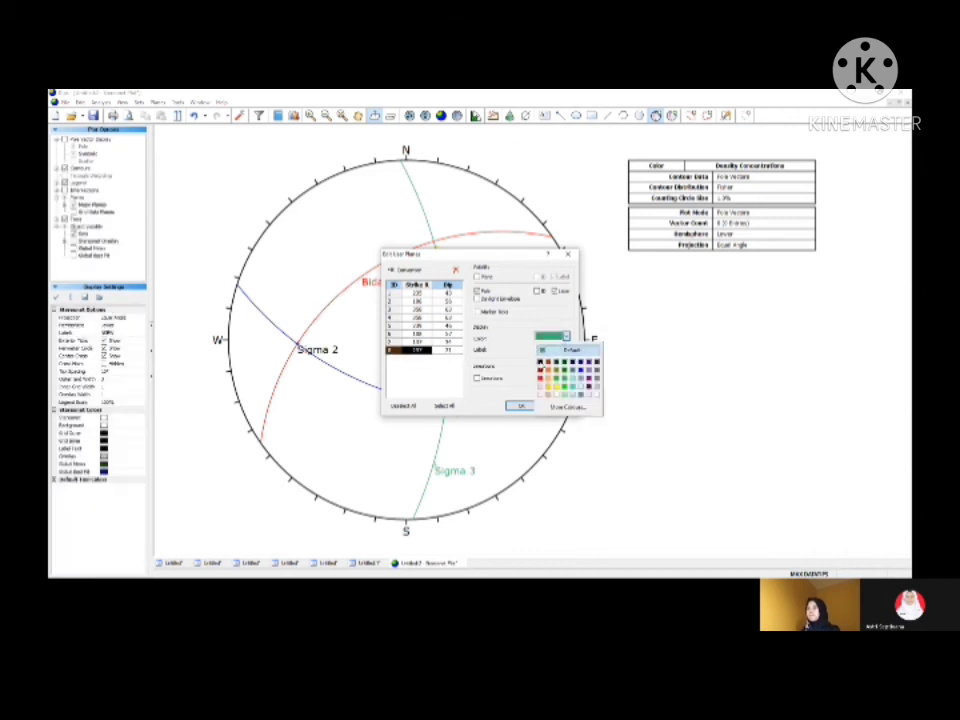
{"action": "left_click", "coordinate": [589, 362]}
{"action": "left_click", "coordinate": [522, 406]}
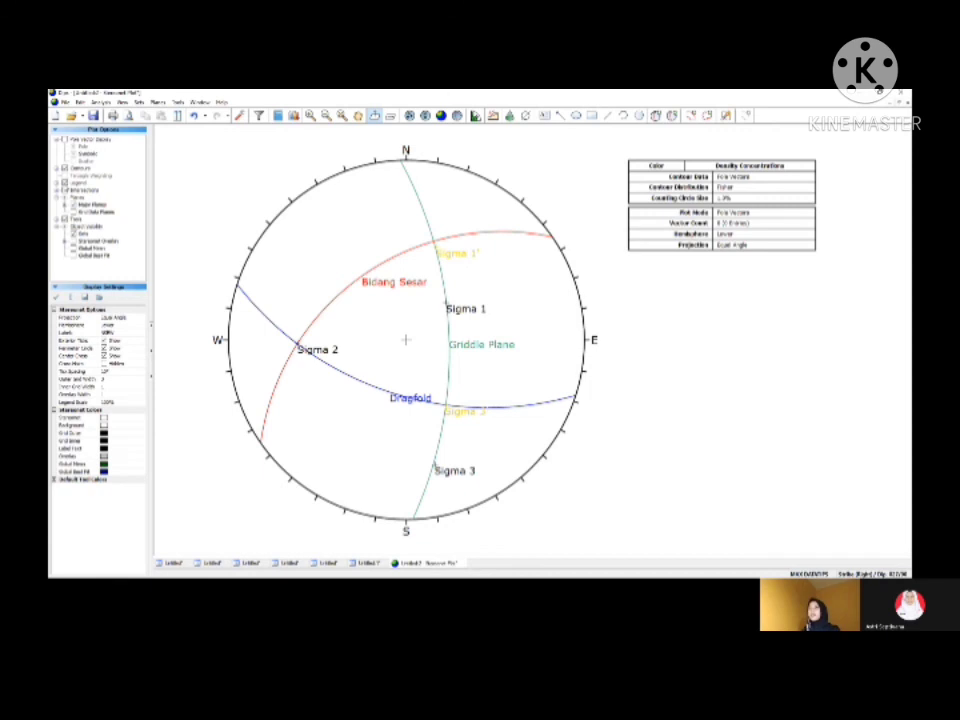
Step: Refresh the legend by hiding and showing it again, and switch the orientation convention to Trend/Plunge
{"action": "left_click", "coordinate": [64, 183]}
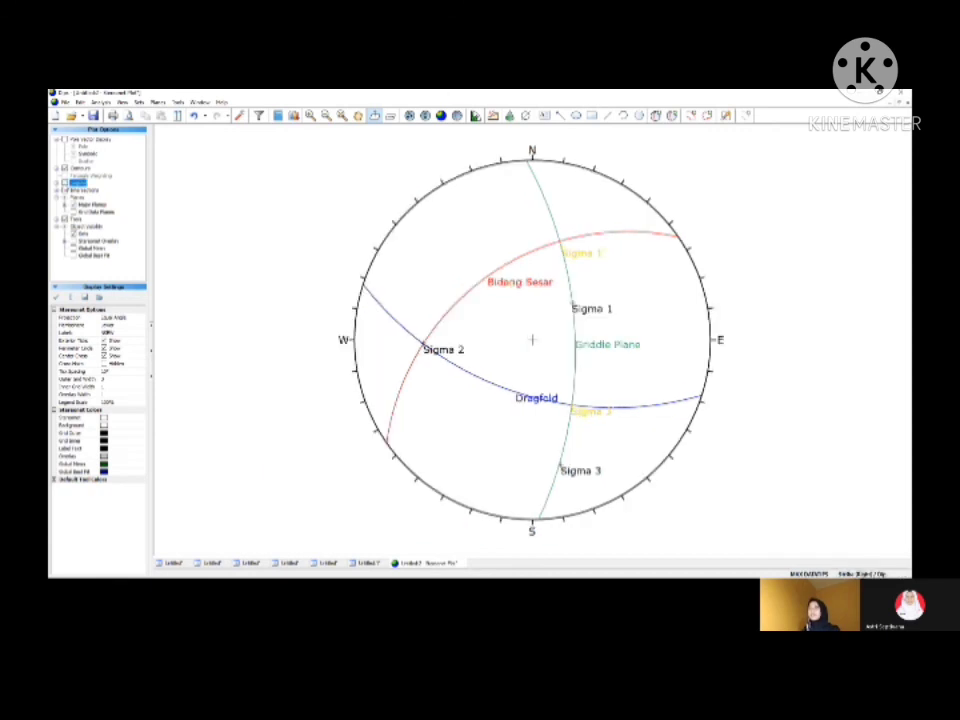
{"action": "left_click", "coordinate": [64, 183]}
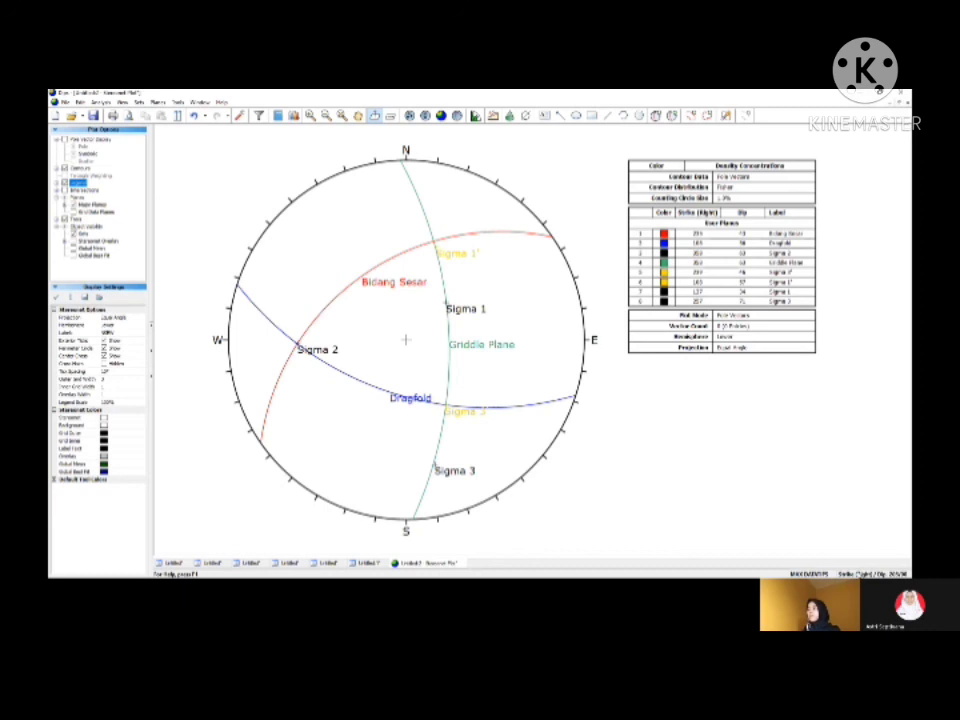
{"action": "left_click", "coordinate": [860, 574]}
{"action": "left_click", "coordinate": [860, 574]}
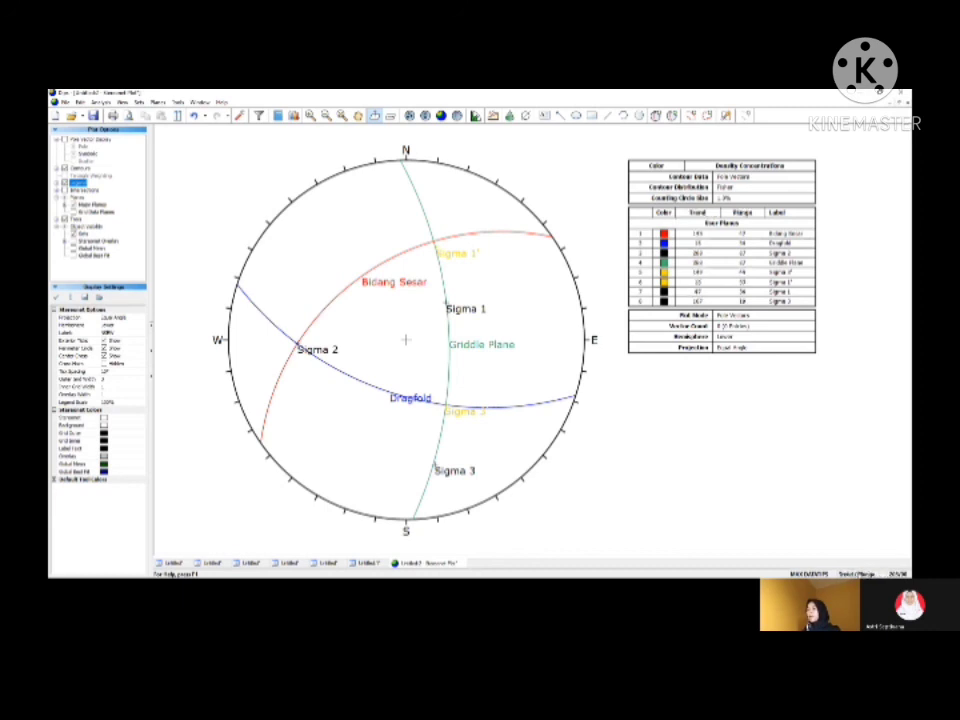